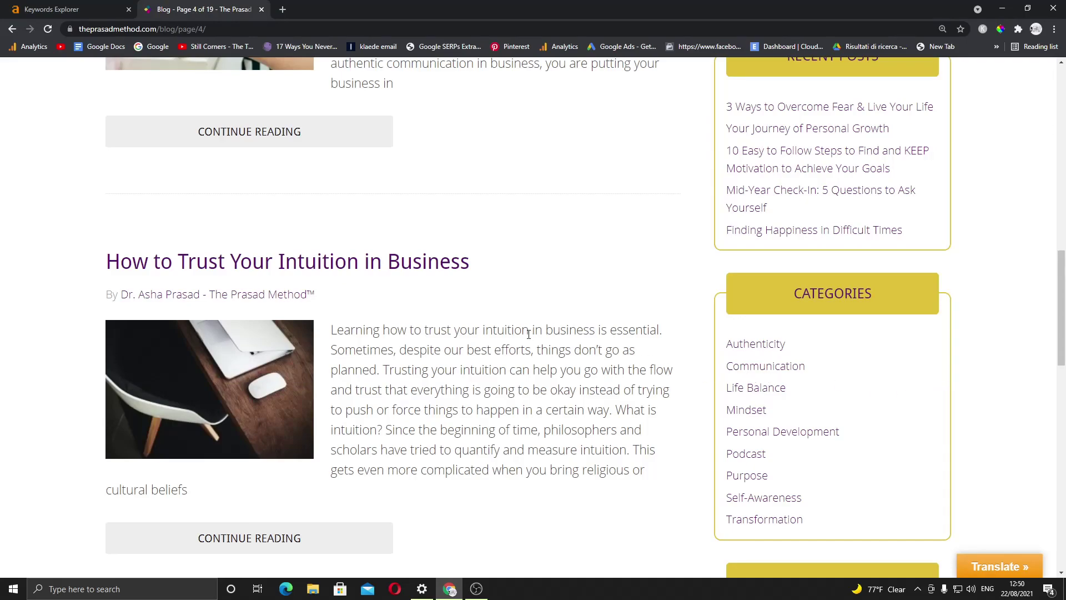
Step: Open 'How to Trust Your Intuition in Business' from The Prasad Method blog listing
scroll(536, 390, "down", 2)
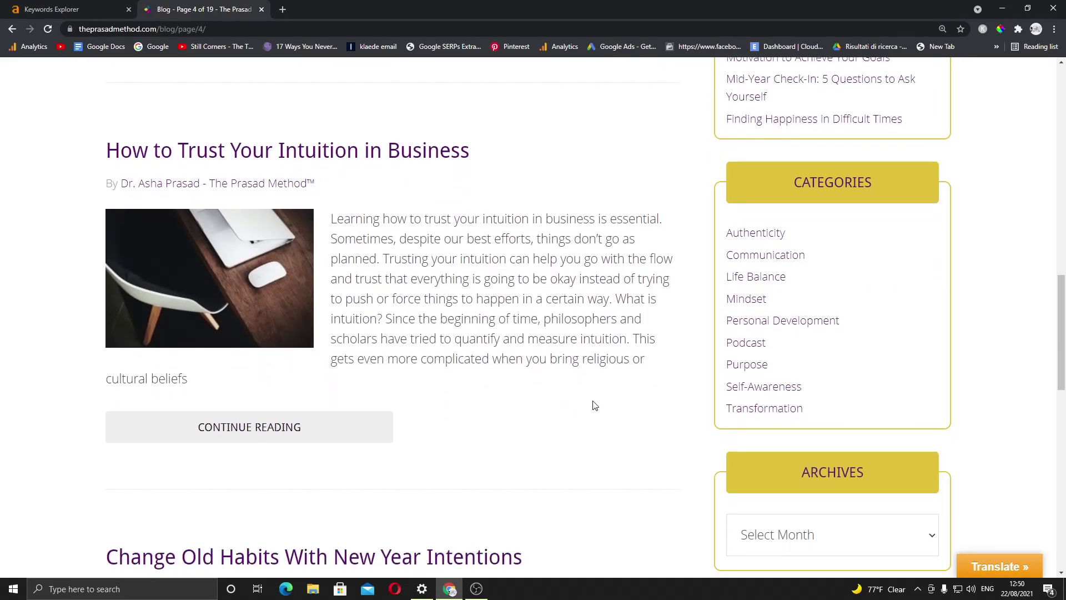
scroll(595, 406, "up", 2)
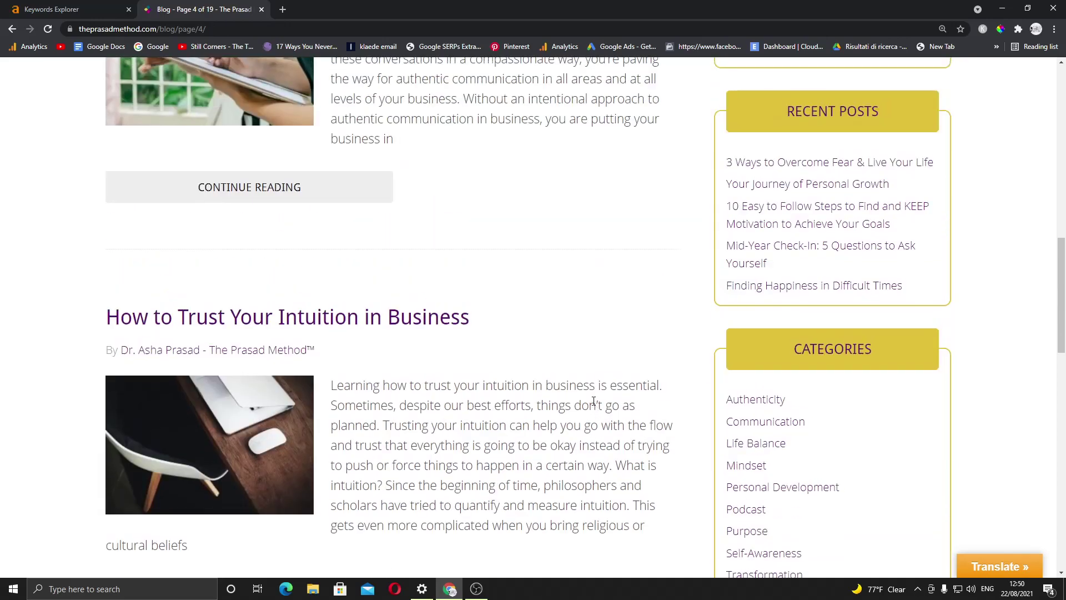
left_click(376, 261)
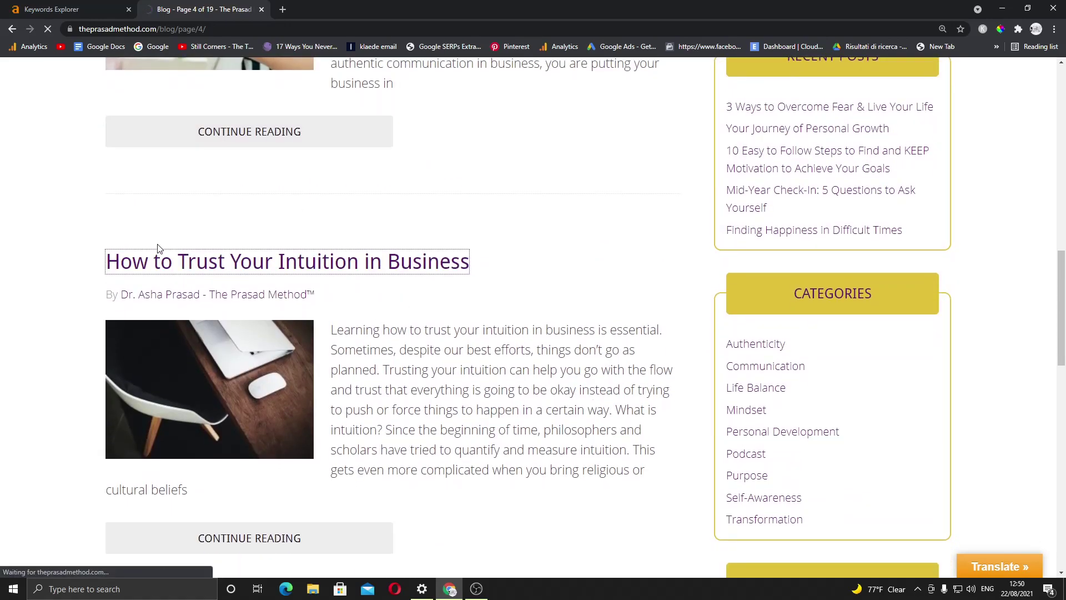
scroll(143, 247, "down", 2)
scroll(143, 246, "down", 1)
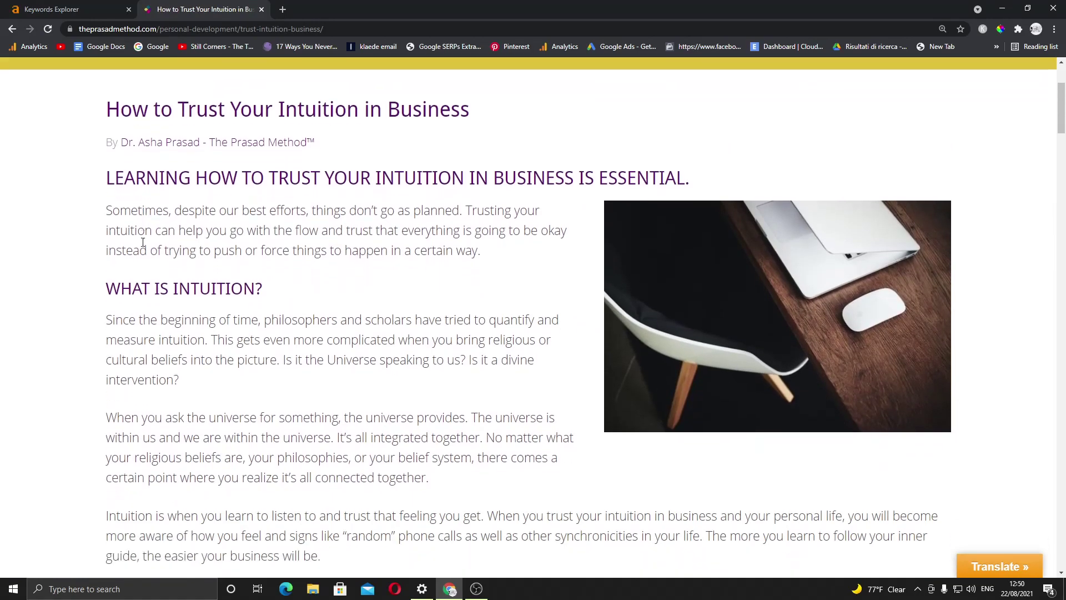
left_click(49, 12)
left_click(201, 6)
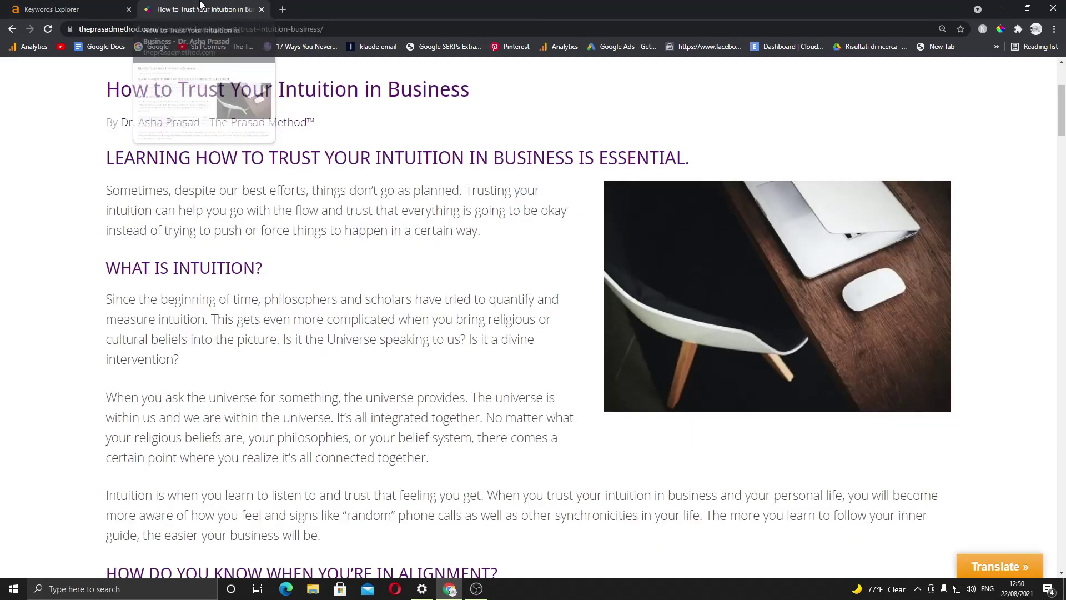
Step: Load docs.google.com in a new tab for a blank Untitled document
left_click(283, 8)
type("do")
key("Return")
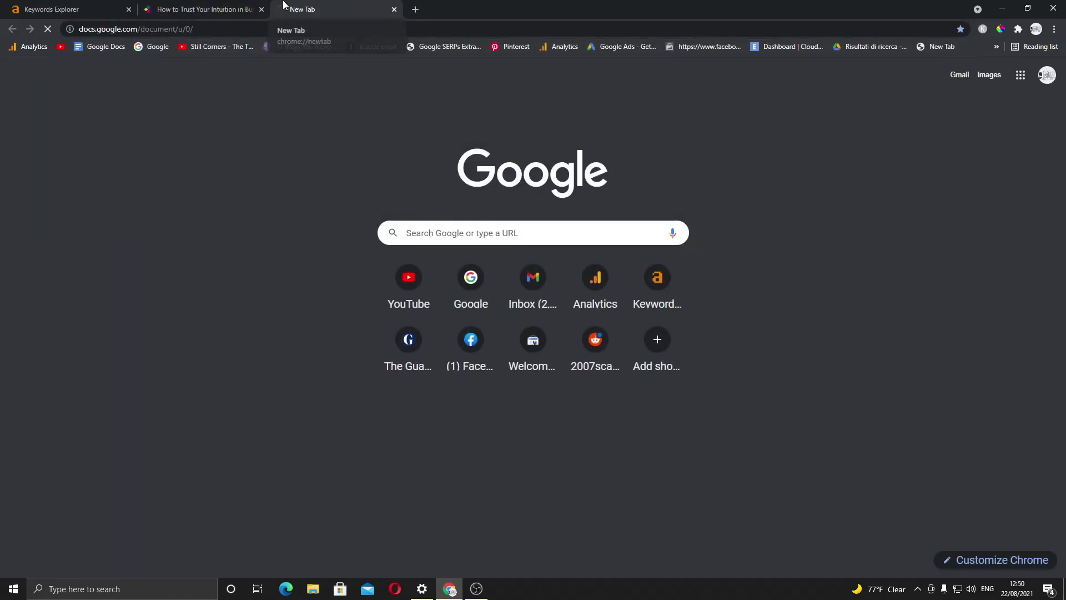
left_click(208, 6)
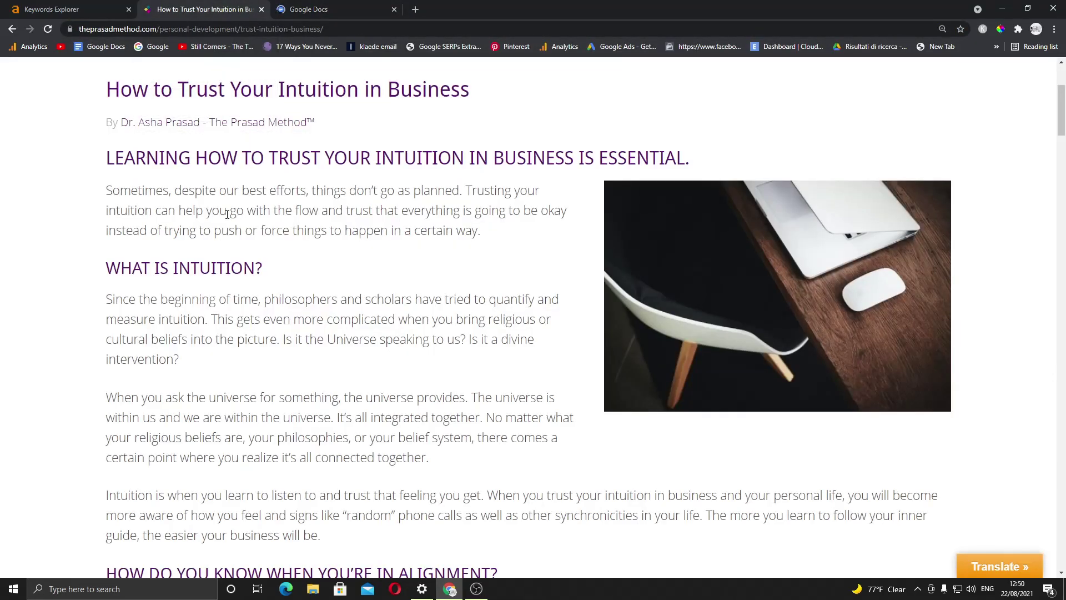
Step: Search Windows for Jarvis, then switch back to the intuition article
key("super")
type("jarv")
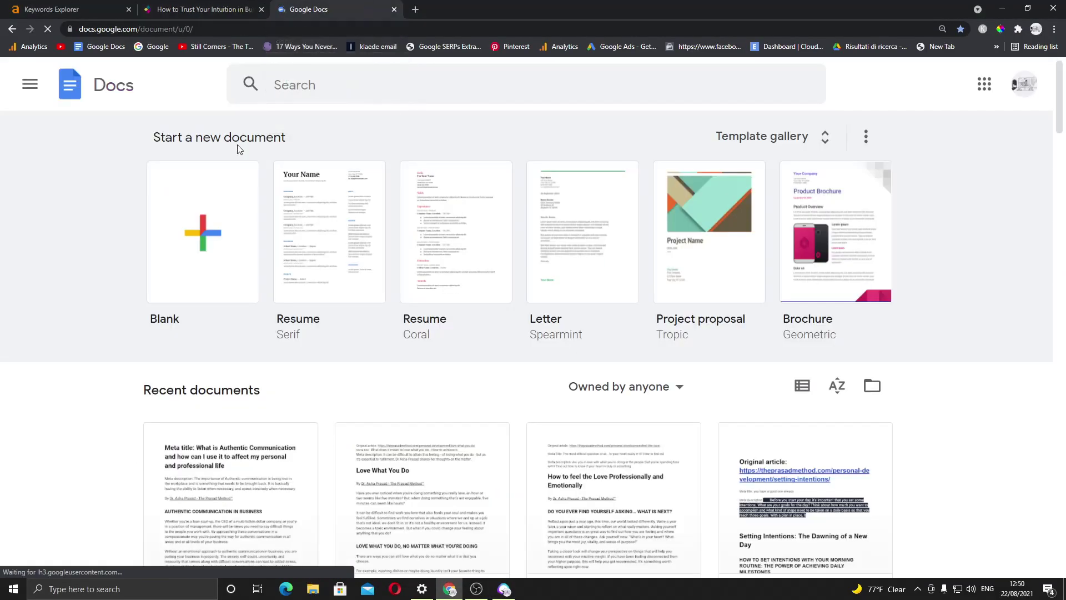
key("ctrl+shift+Tab")
key("alt+Tab")
key("alt+Tab")
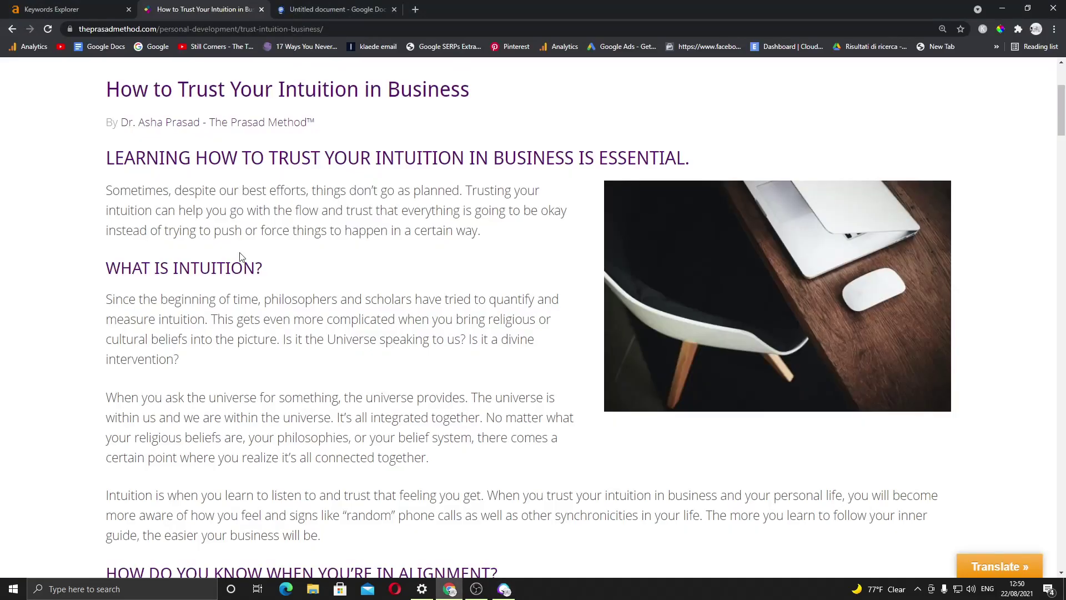
Step: Select the article title and open a new Google tab beside the article
scroll(183, 271, "up", 3)
scroll(201, 243, "down", 1)
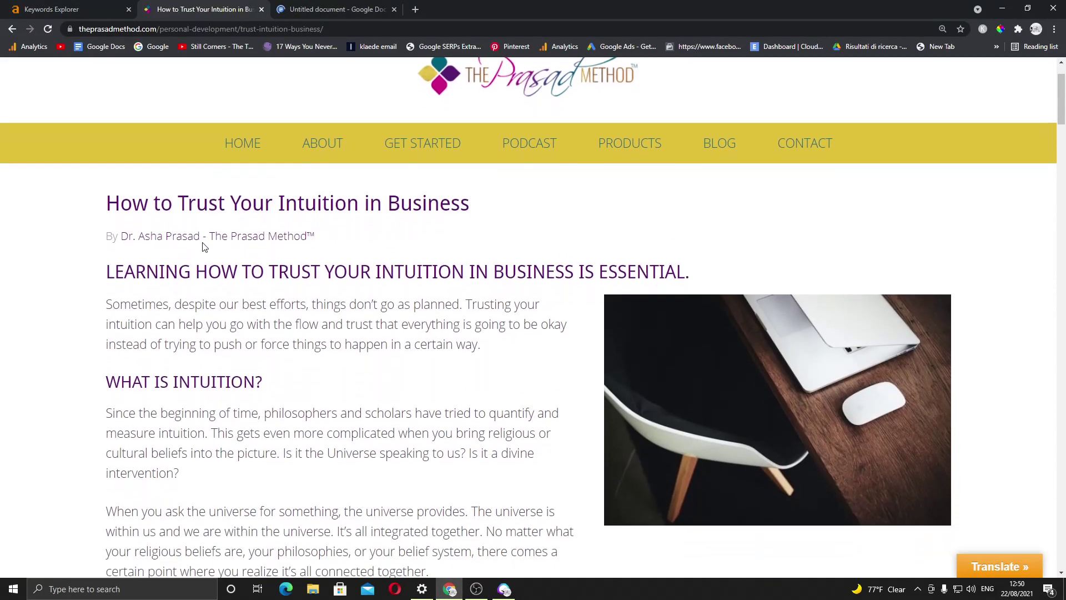
left_click_drag(88, 205, 529, 204)
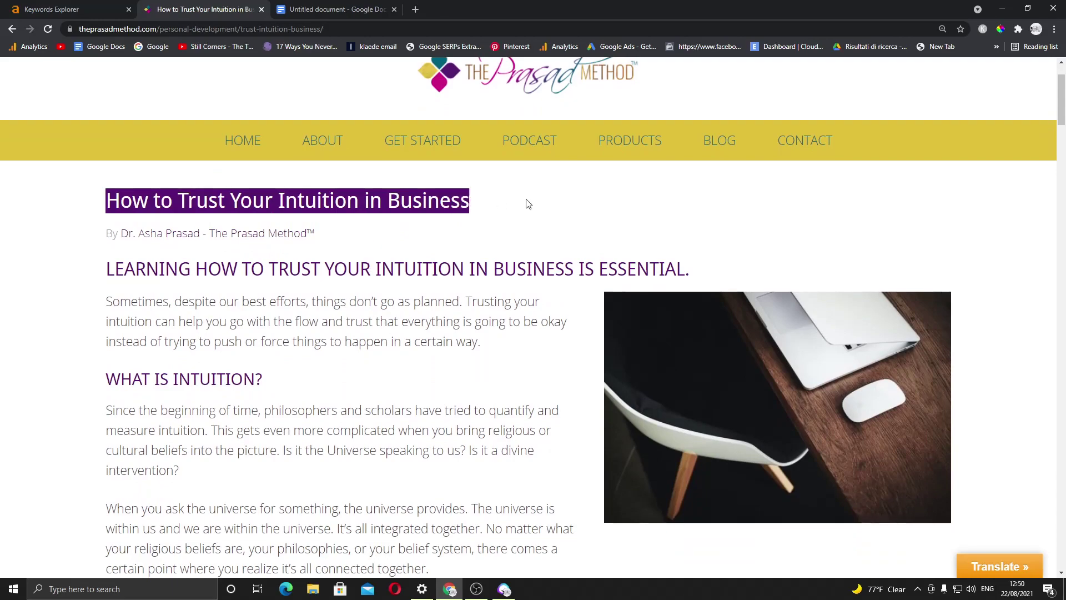
left_click(465, 220)
left_click(415, 10)
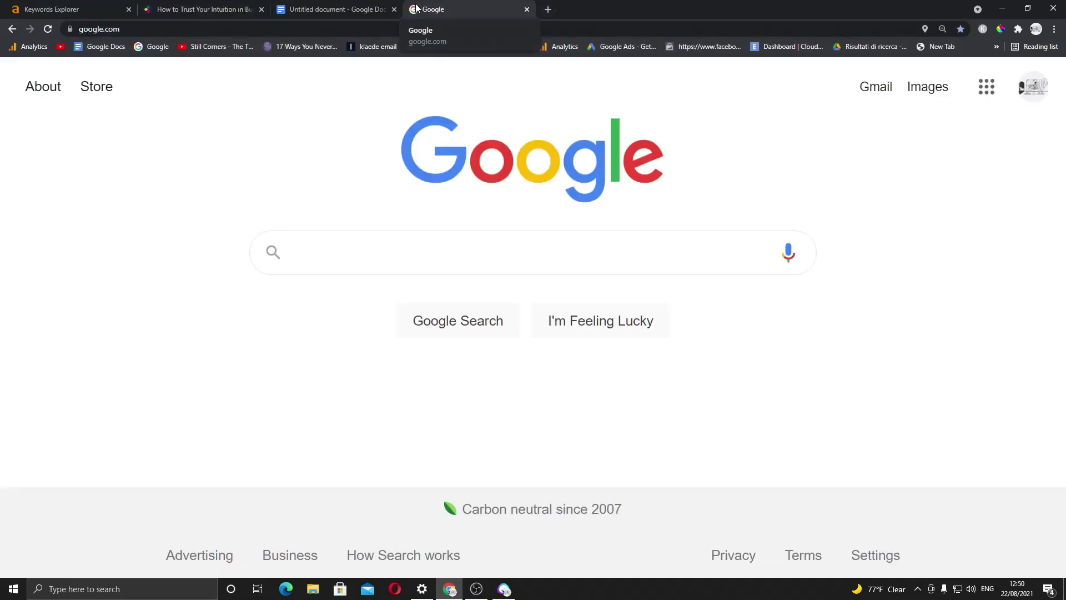
left_click(195, 6)
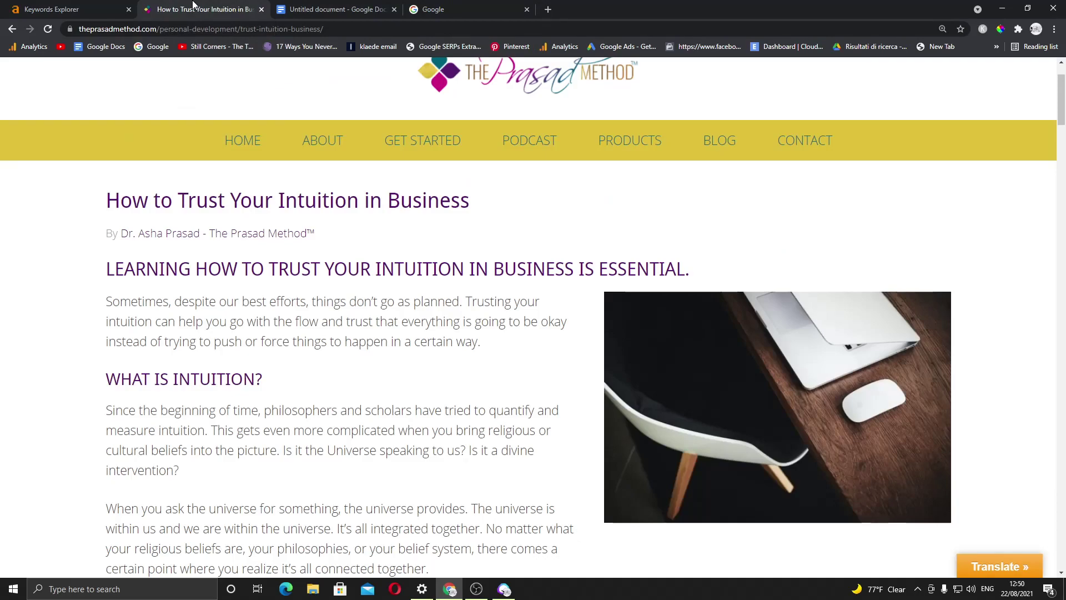
Step: Google 'Trust Your Intuition in Business' and scroll to the People also ask questions
left_click_drag(180, 201, 497, 212)
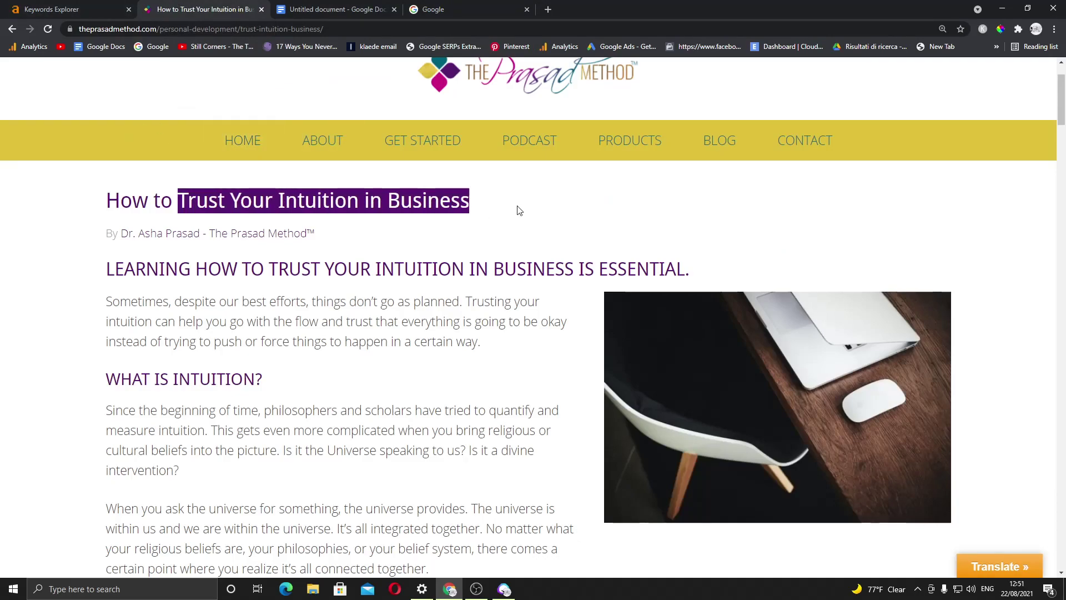
key("ctrl+c")
left_click(502, 9)
key("ctrl+v")
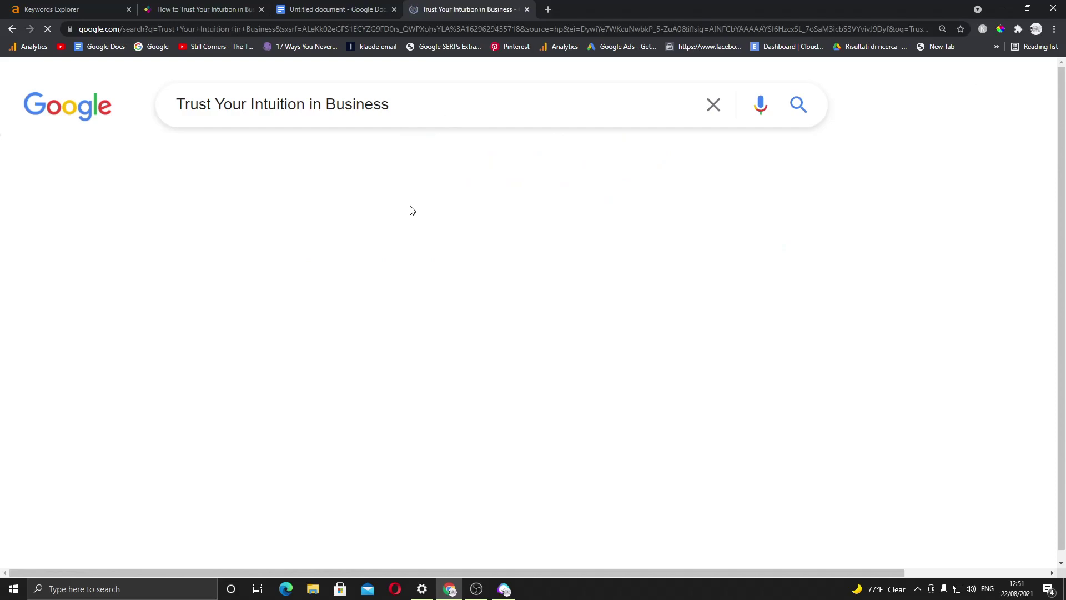
scroll(310, 305, "down", 3)
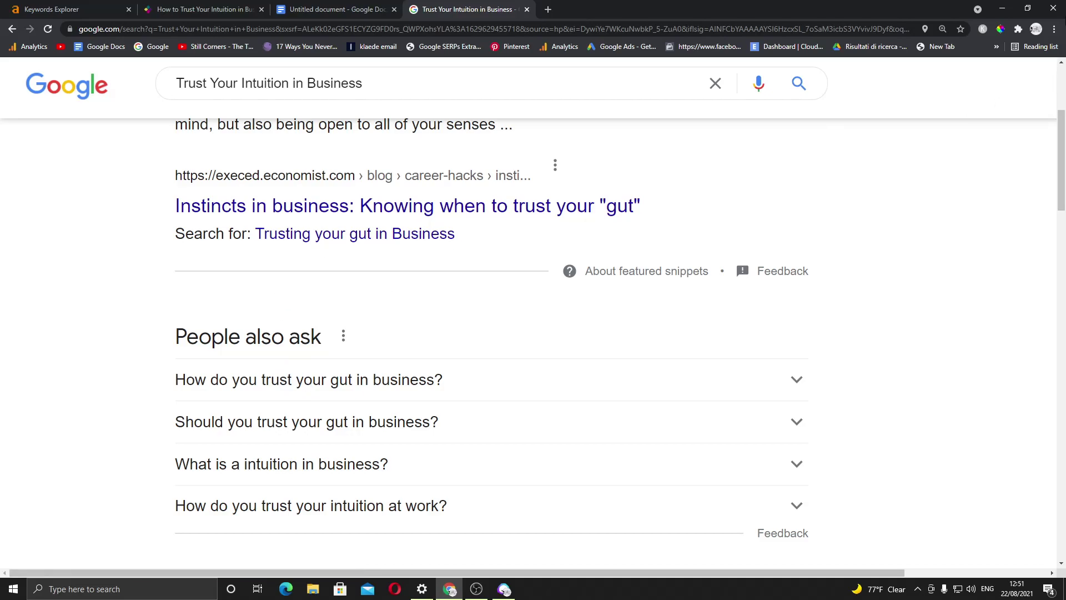
Step: Open a new incognito window from the ⋮ menu, then return to the search results
left_click(1054, 29)
left_click(1012, 75)
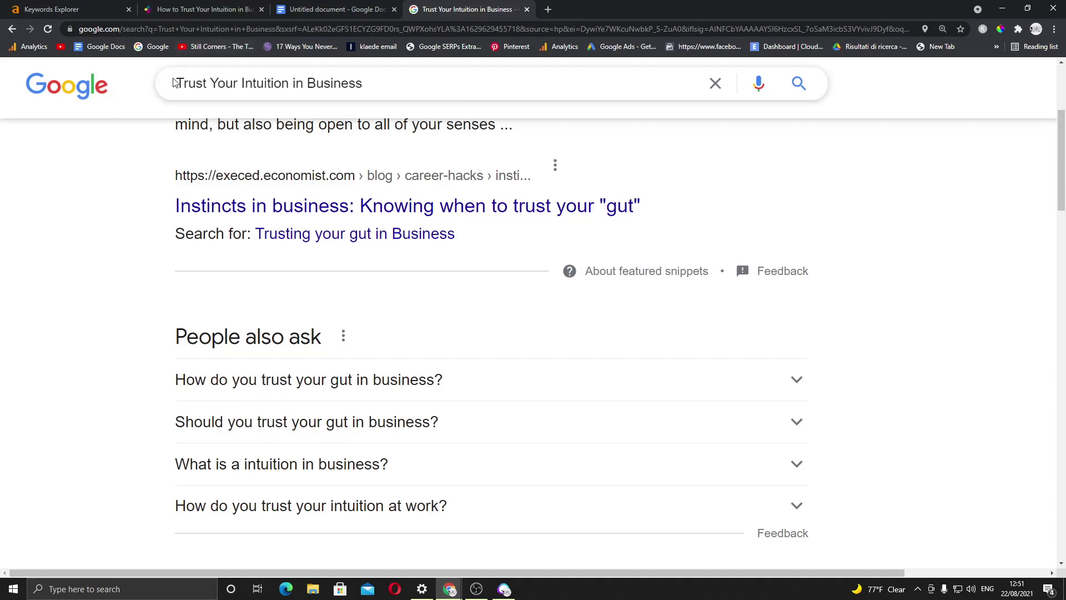
left_click(101, 5)
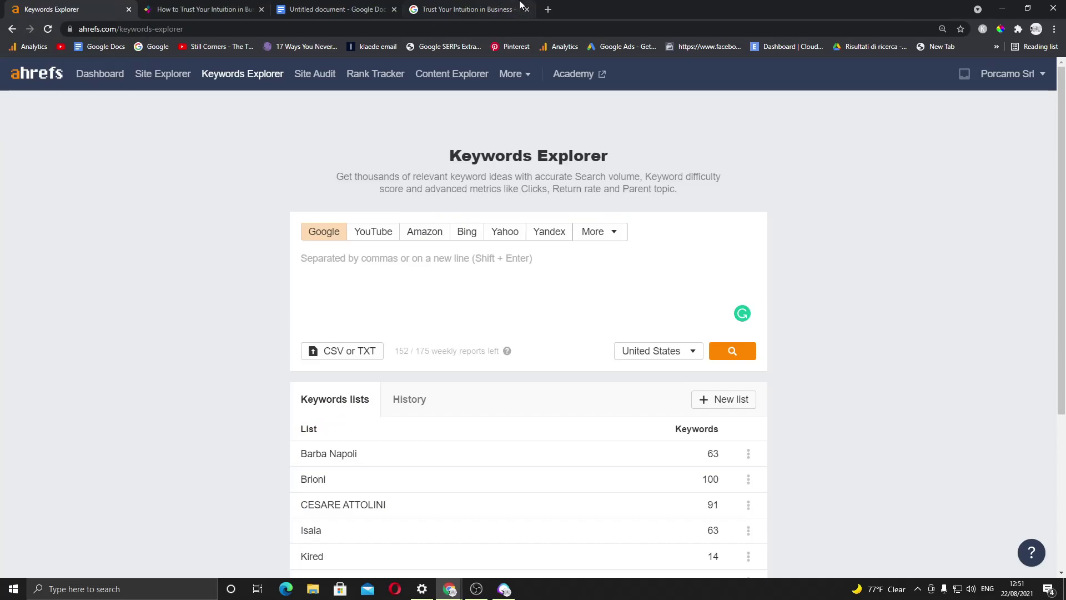
left_click(479, 5)
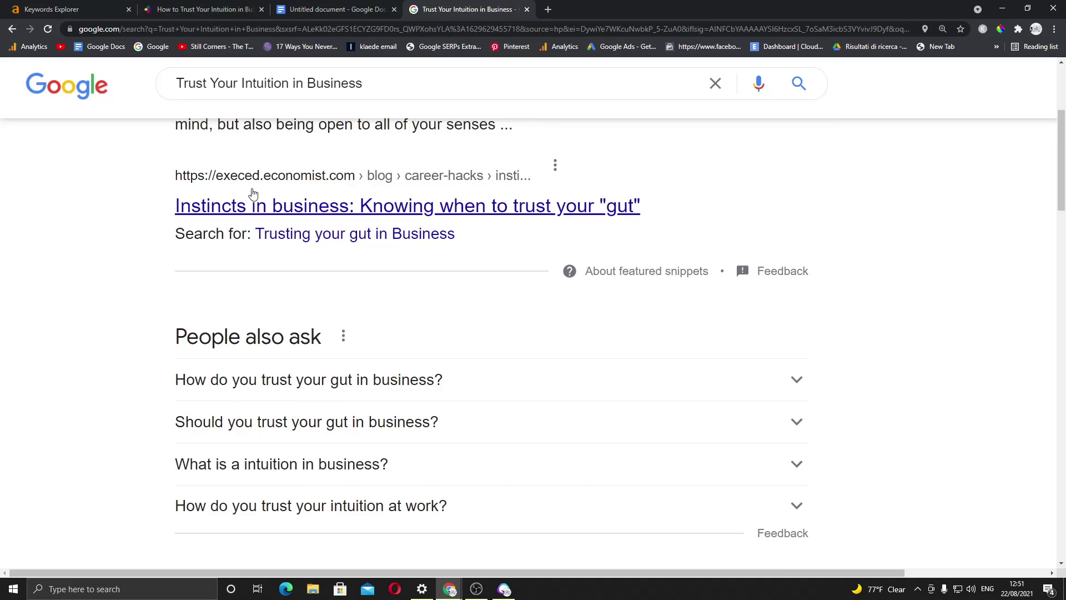
left_click_drag(369, 89, 54, 198)
key("ctrl+c")
Step: Load google.com in the incognito window and accept the cookies with Accetto
key("alt+Tab")
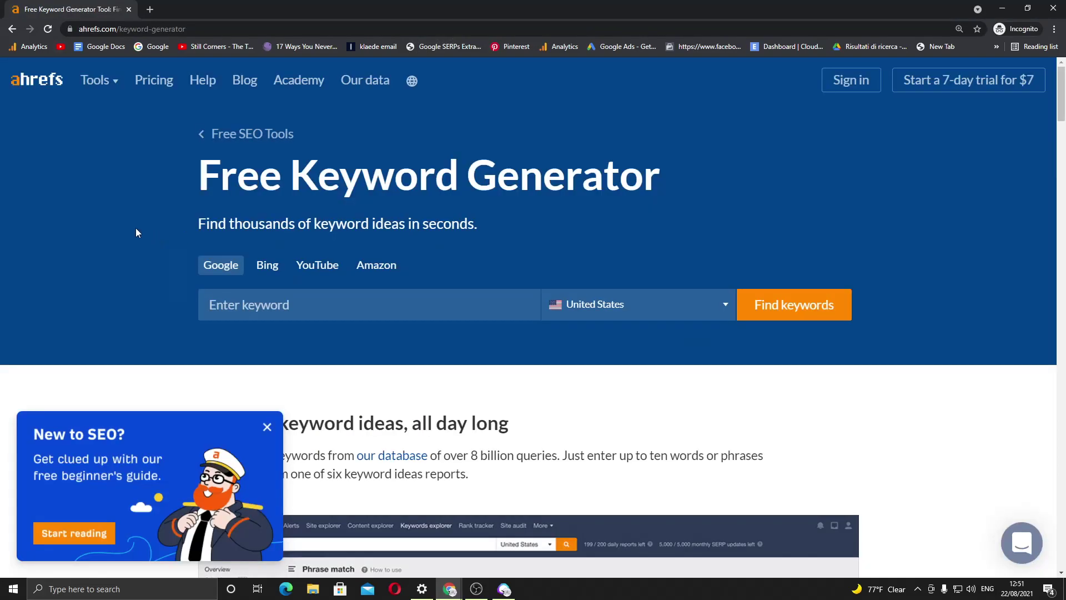
left_click(17, 32)
left_click(98, 29)
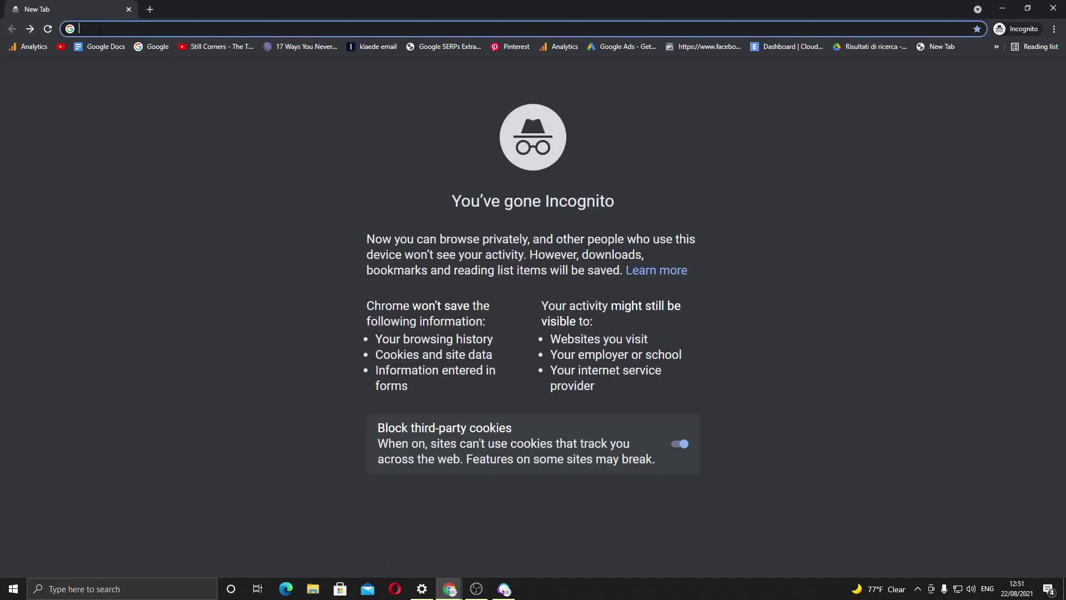
type("go")
key("Return")
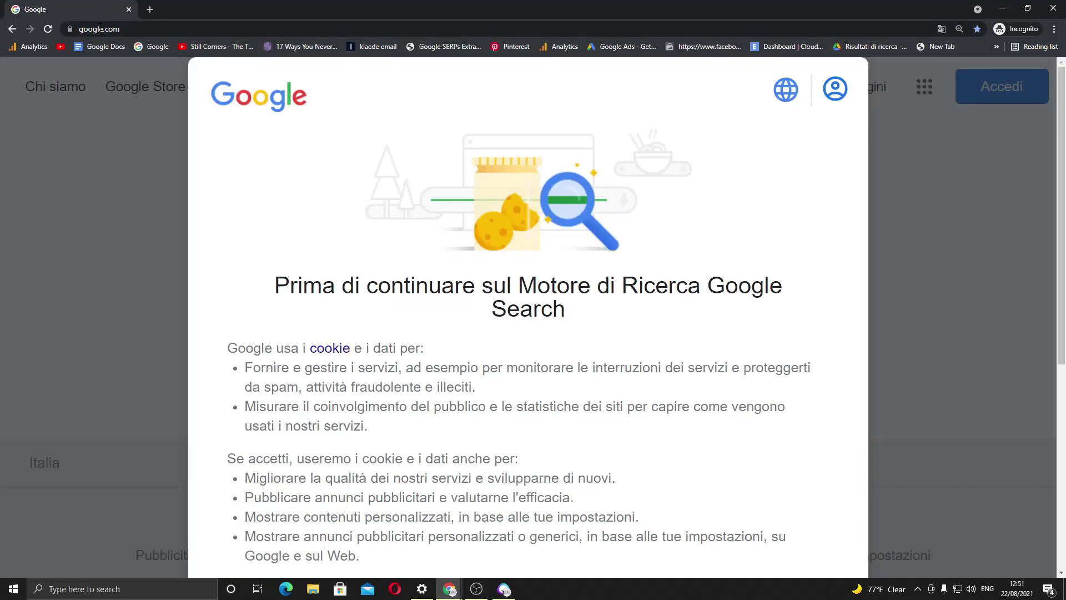
scroll(602, 483, "down", 7)
left_click(602, 497)
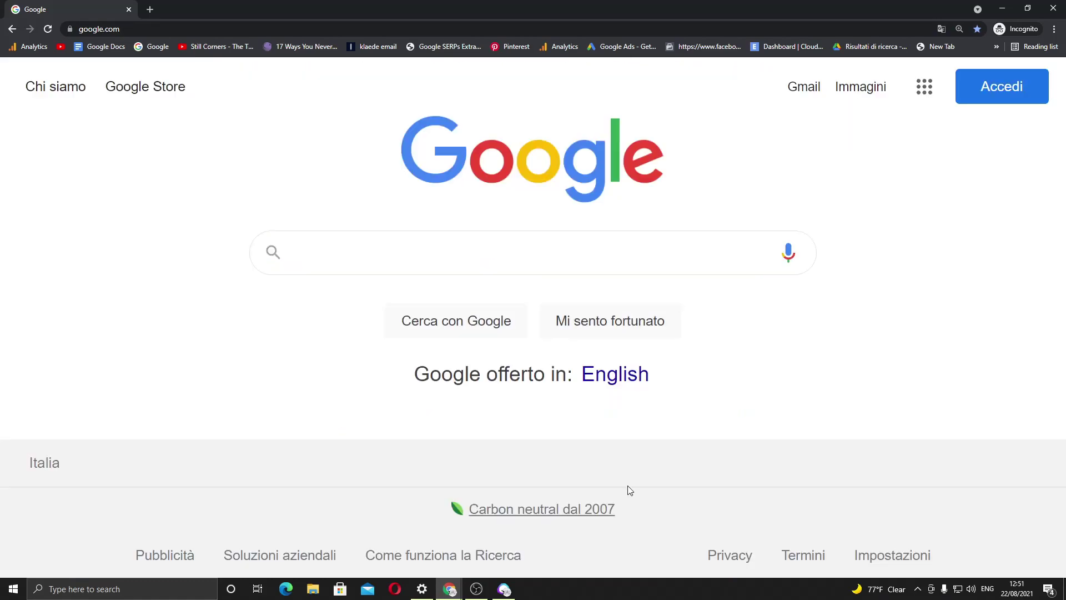
Step: Search 'ahrefs keyword explorer' and open the 'Free Keyword Generator Tool - Ahrefs' result
type("ahrefs ")
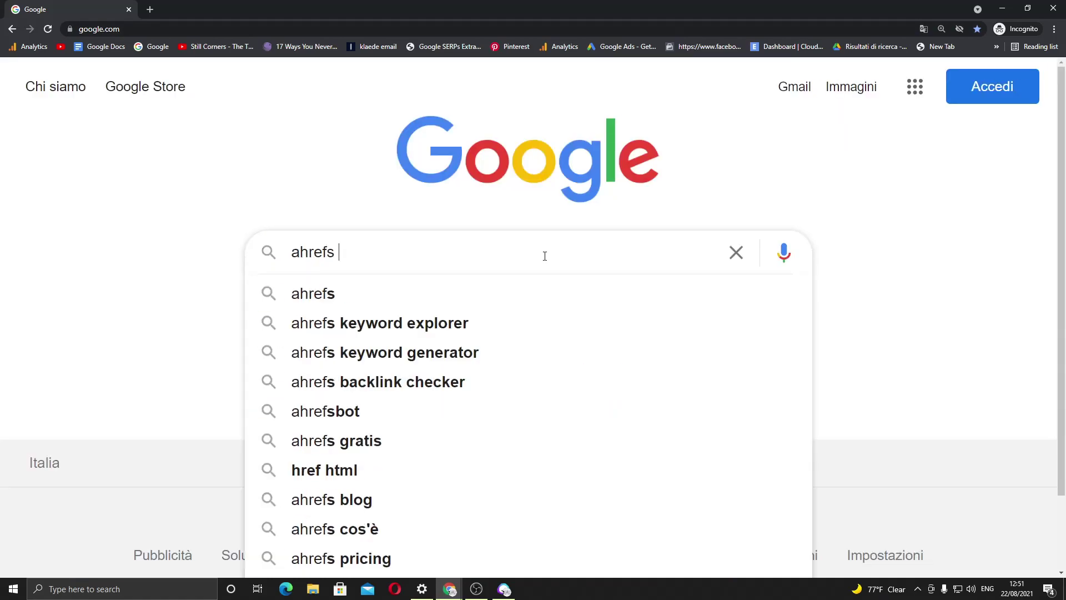
type("keyword explorer")
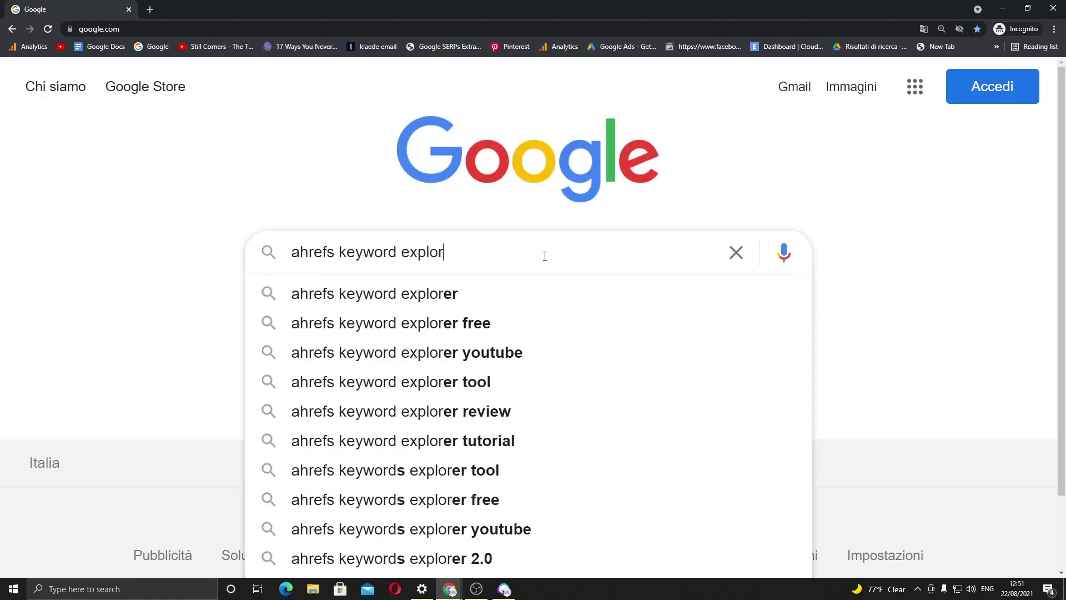
key("Return")
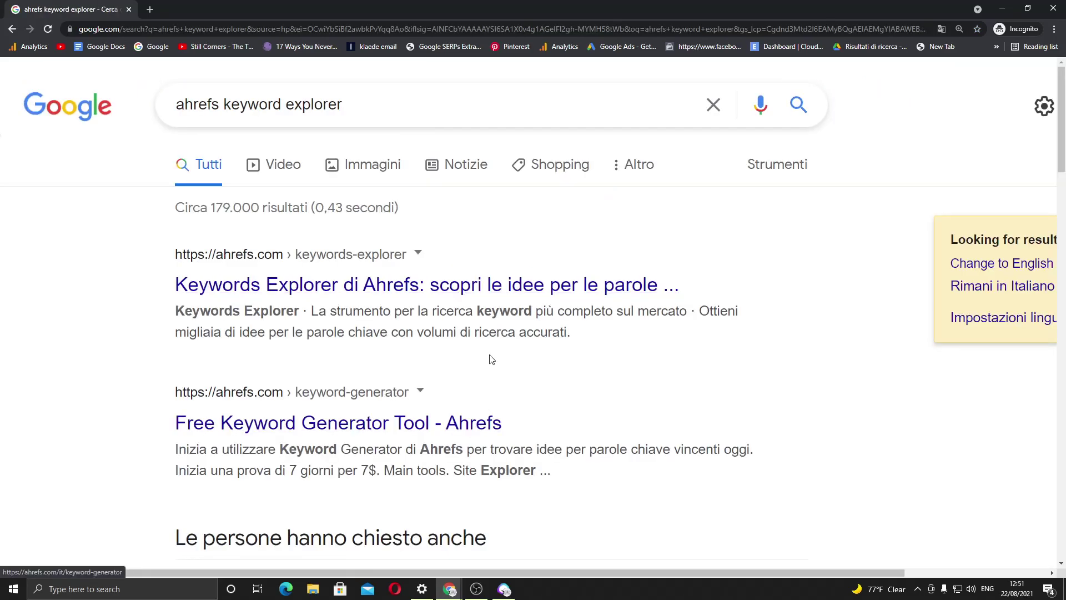
left_click(489, 301)
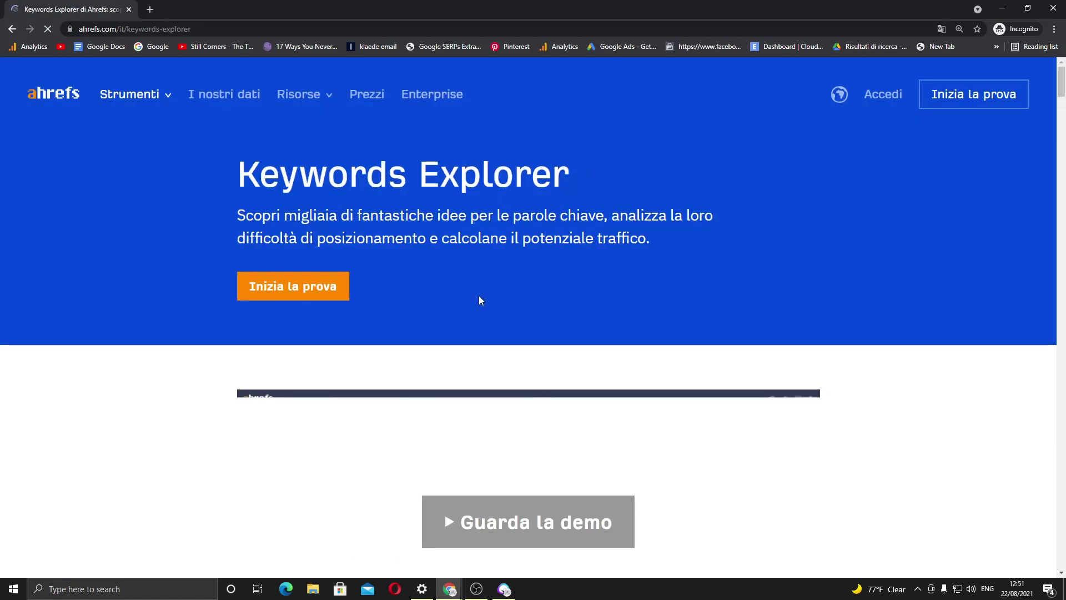
scroll(504, 272, "down", 4)
scroll(322, 345, "up", 4)
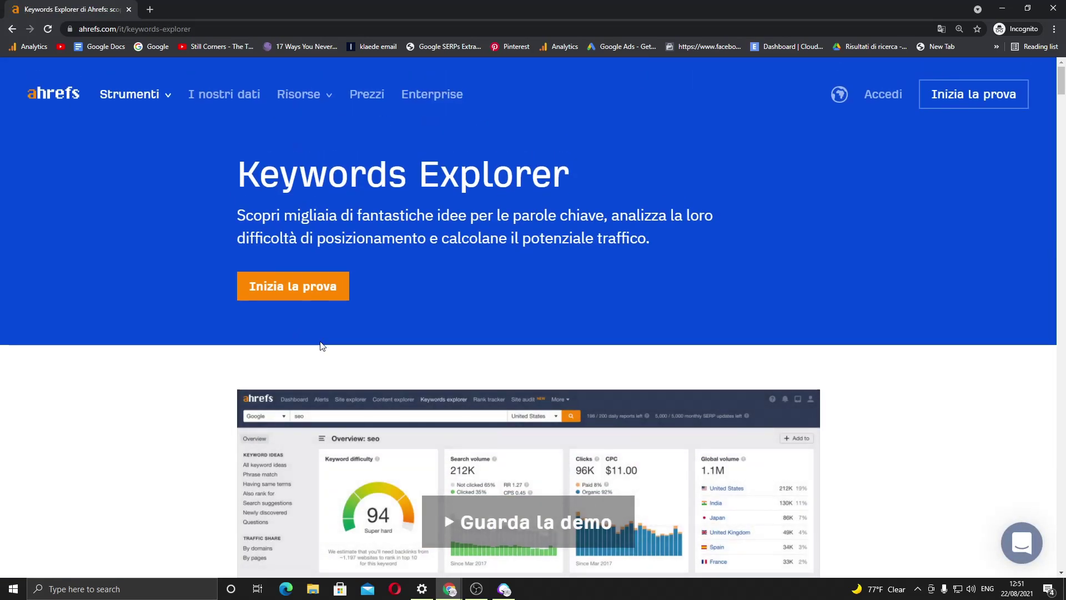
left_click(12, 29)
scroll(338, 353, "down", 2)
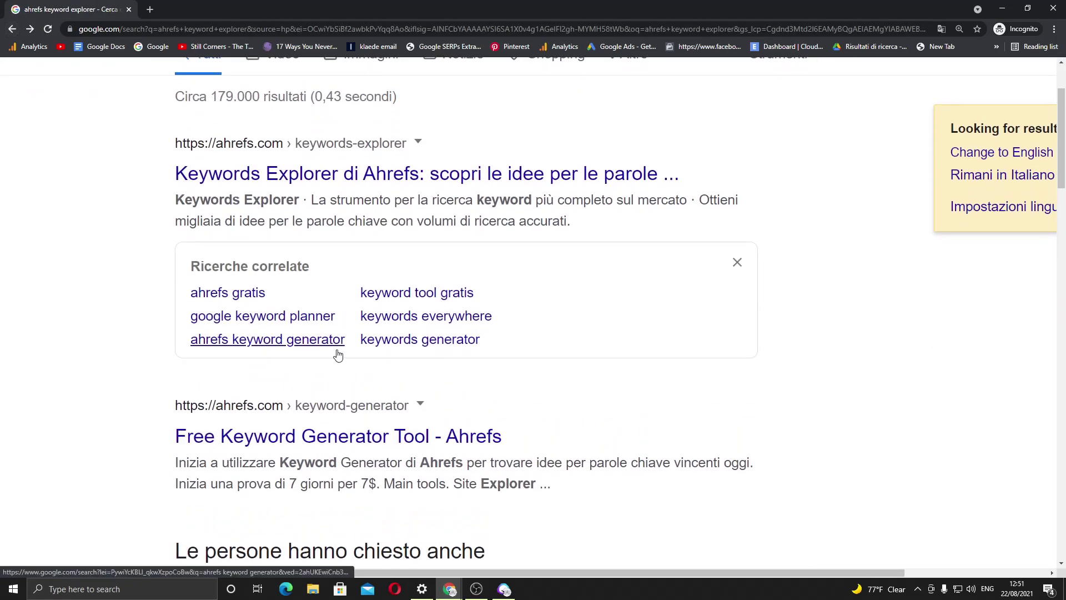
left_click(317, 436)
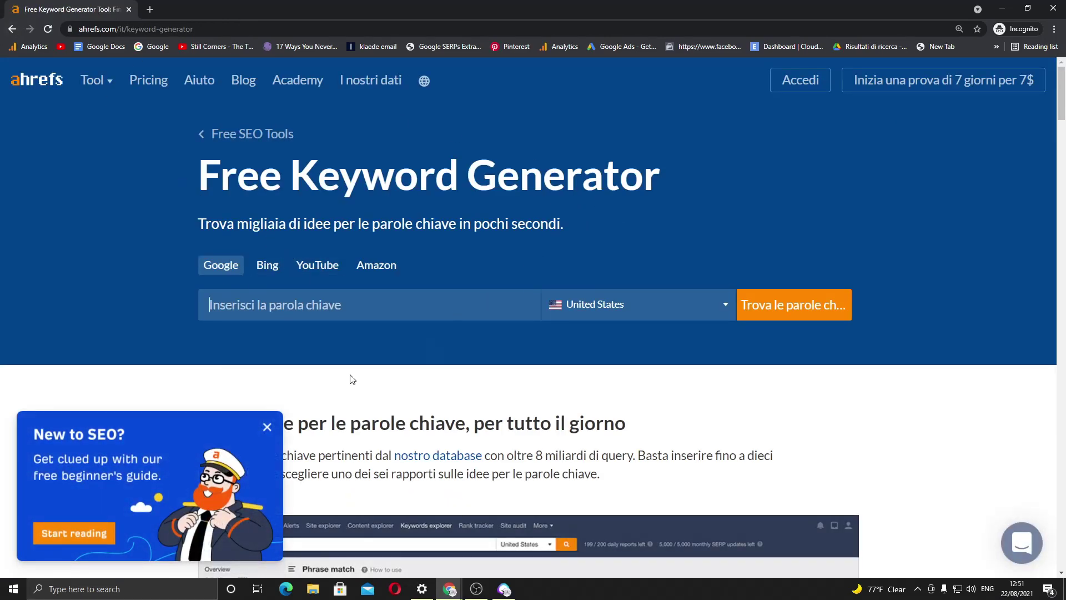
Step: Generate Ahrefs keyword ideas for 'Intuition in Business'
left_click(267, 427)
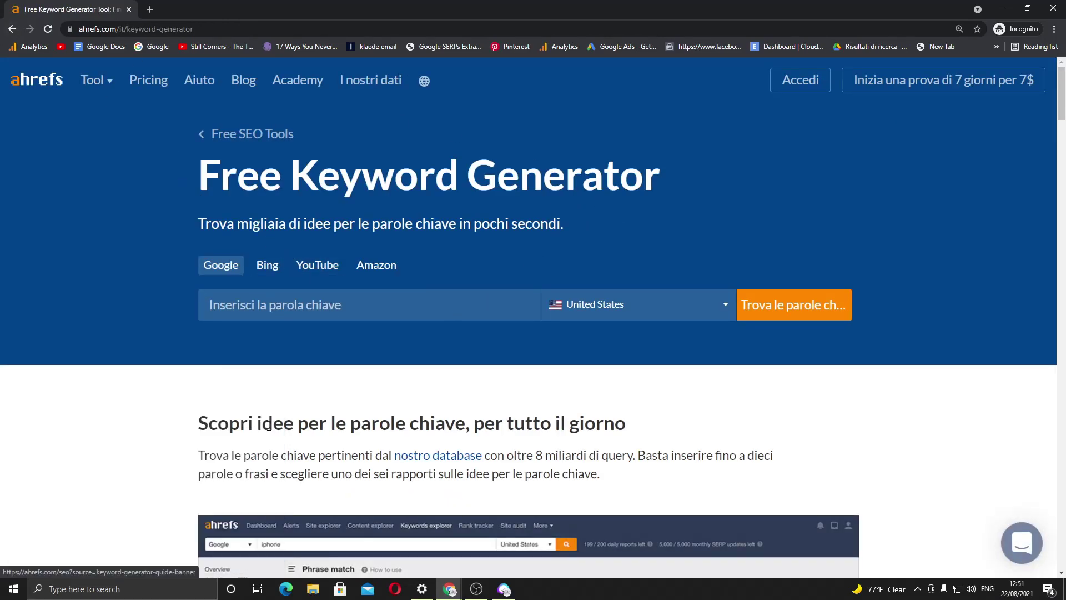
left_click(283, 309)
key("ctrl+v")
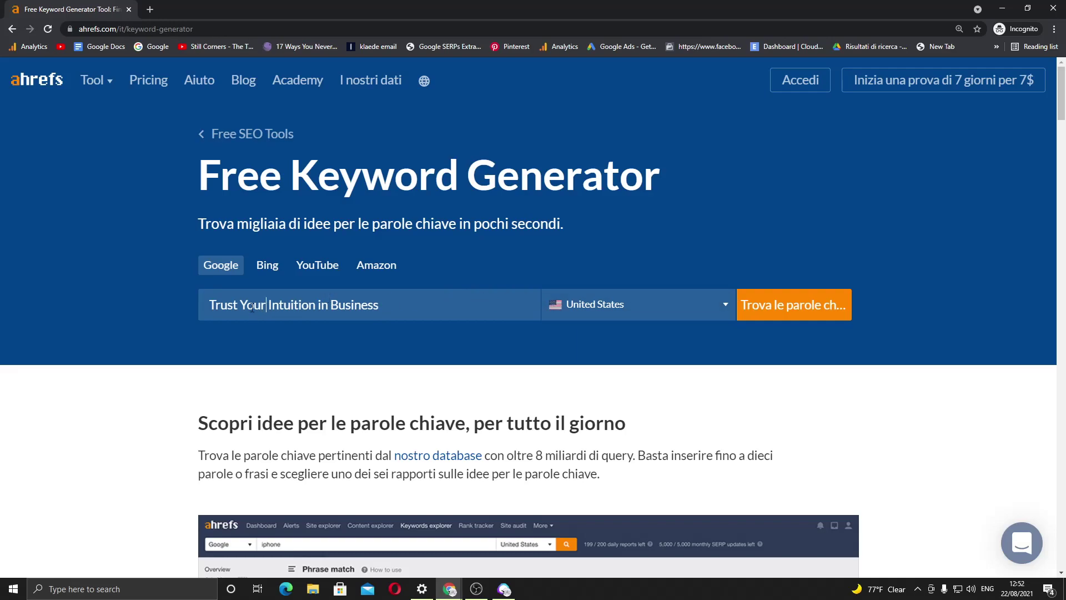
left_click_drag(251, 307, 162, 305)
key("BackSpace")
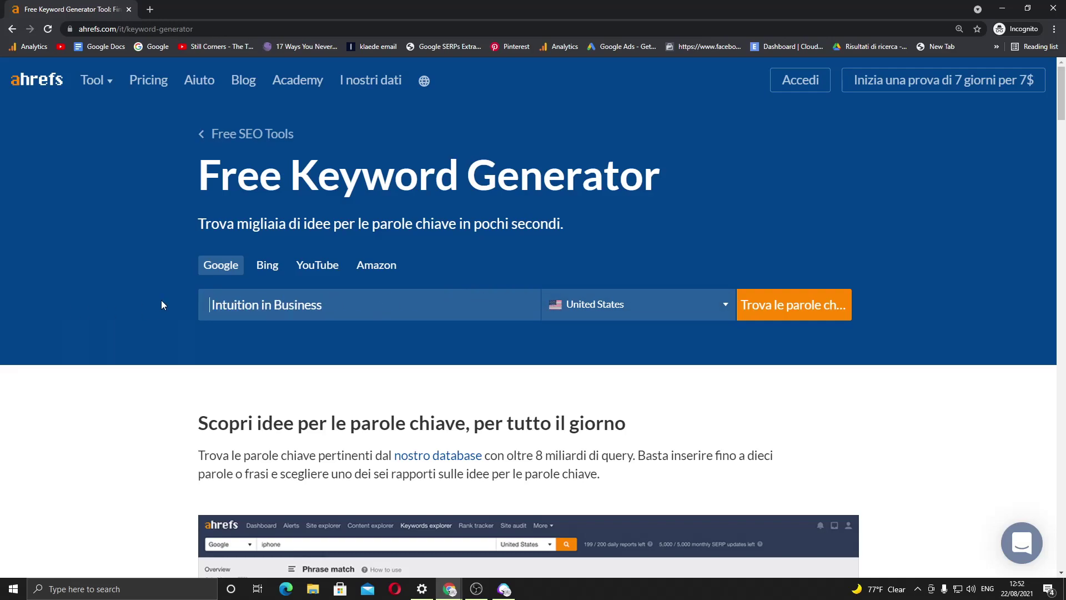
left_click(779, 311)
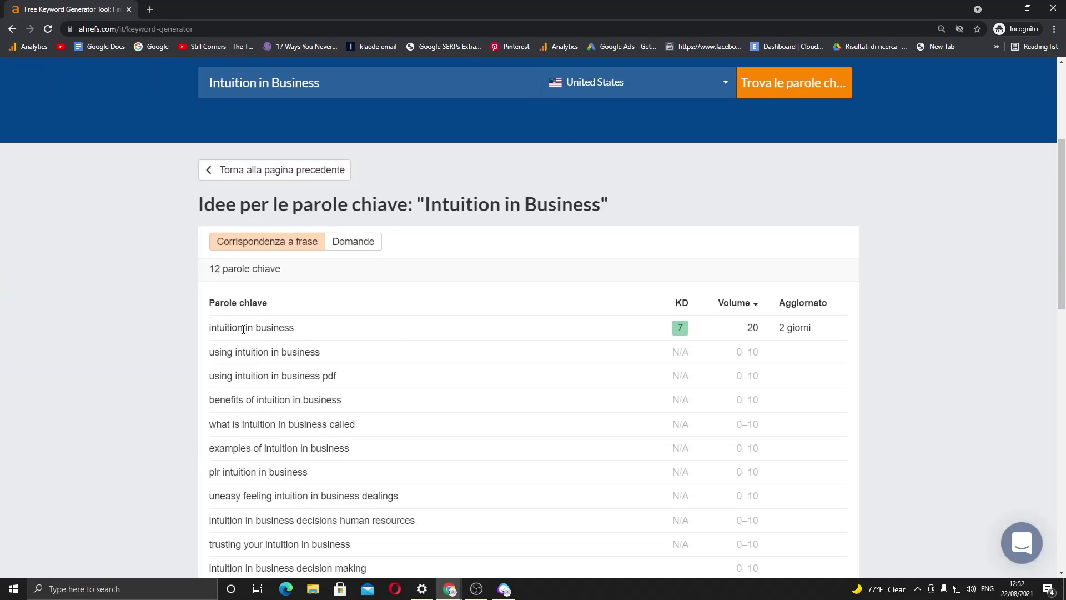
Step: Change the keyword to 'gut in Business' and regenerate the ideas
scroll(862, 365, "up", 3)
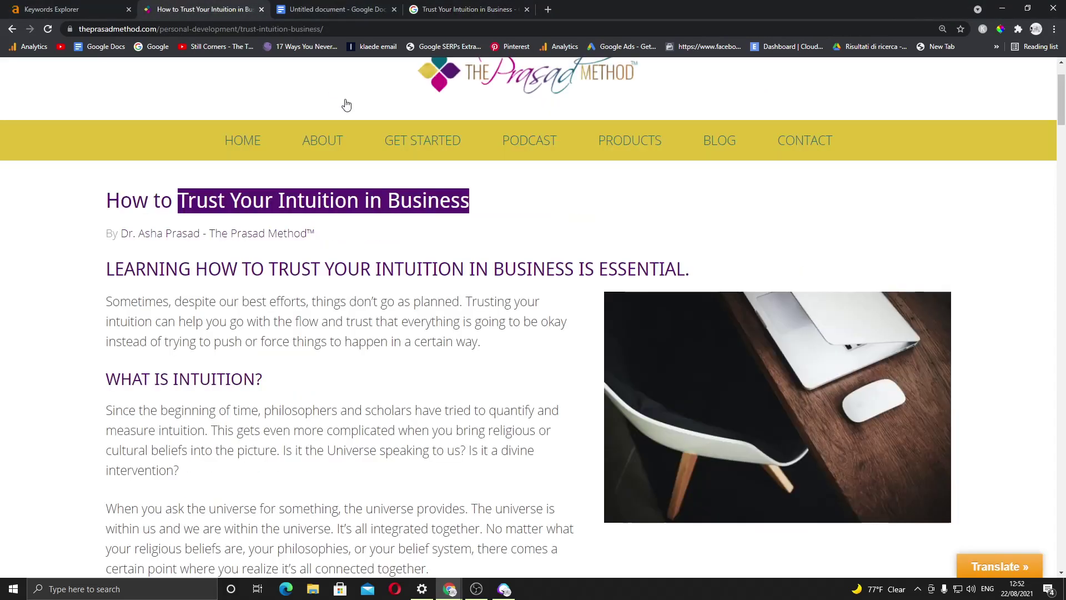
scroll(347, 105, "down", 5)
type("gut")
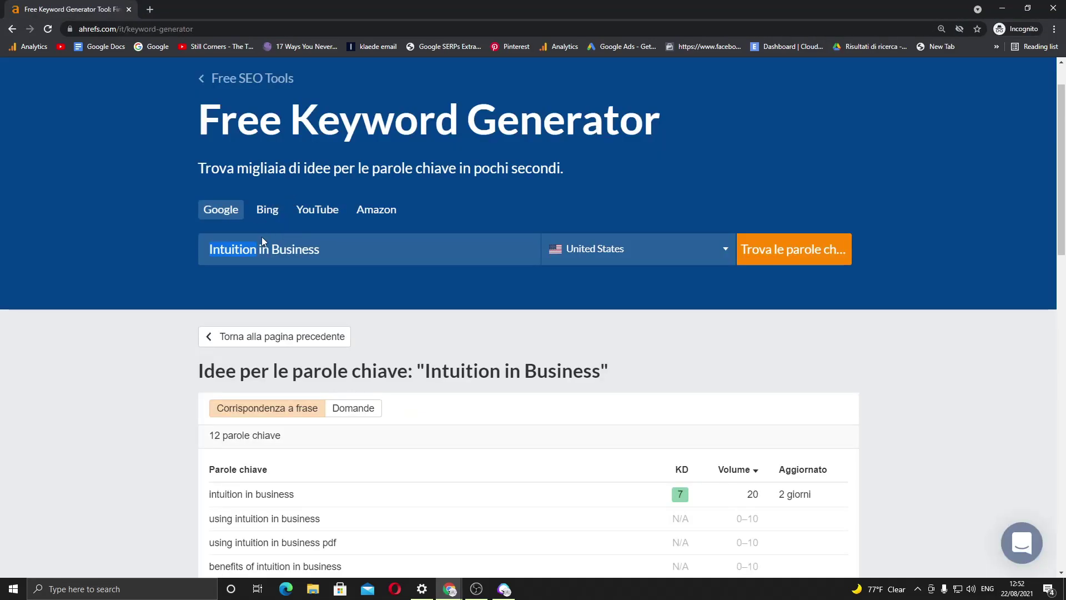
type("gut")
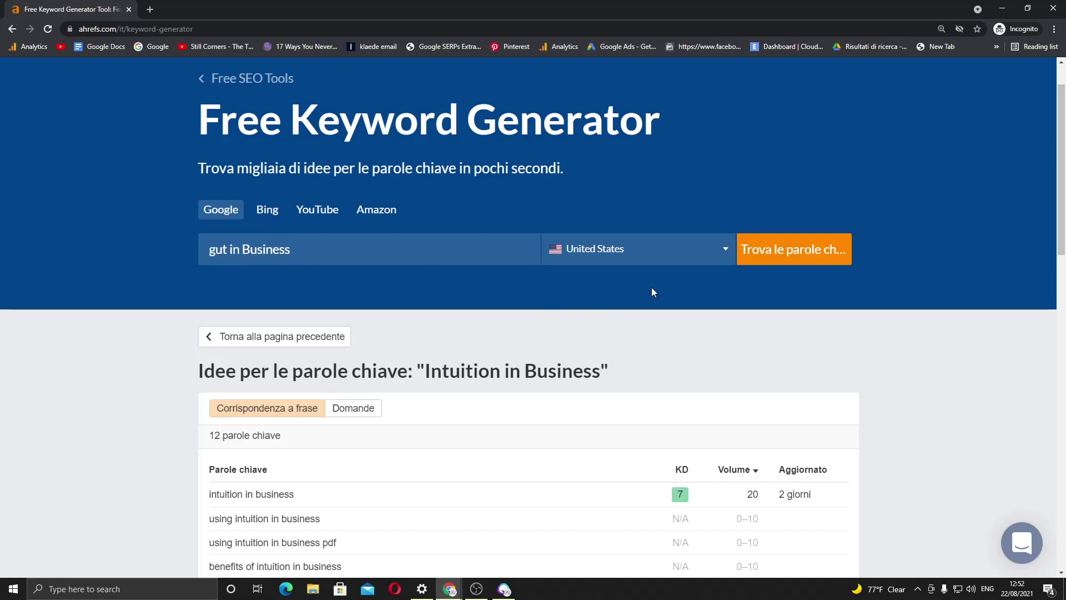
left_click(831, 252)
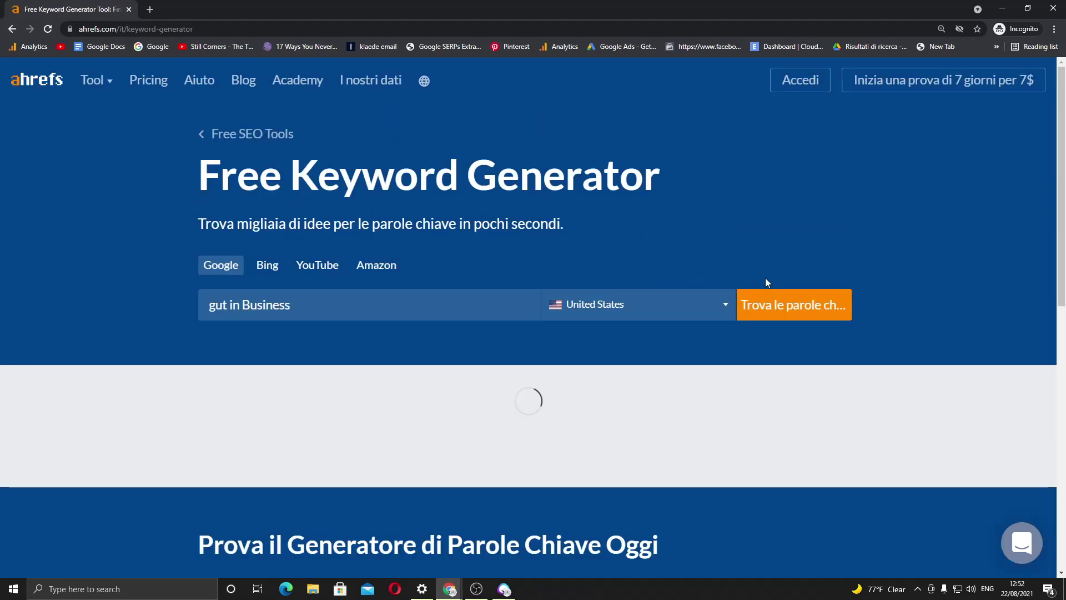
Step: Copy the five-row 'gut in Business' results table into a new Notepad note
scroll(461, 267, "down", 3)
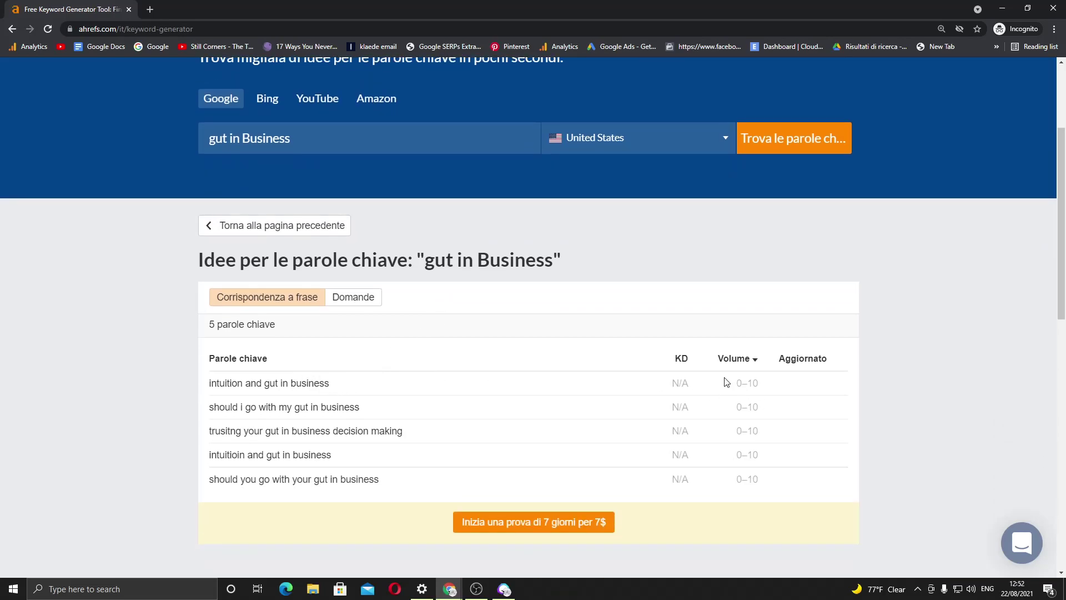
left_click_drag(724, 381, 779, 389)
left_click(33, 392)
left_click_drag(207, 384, 808, 476)
key("ctrl+c")
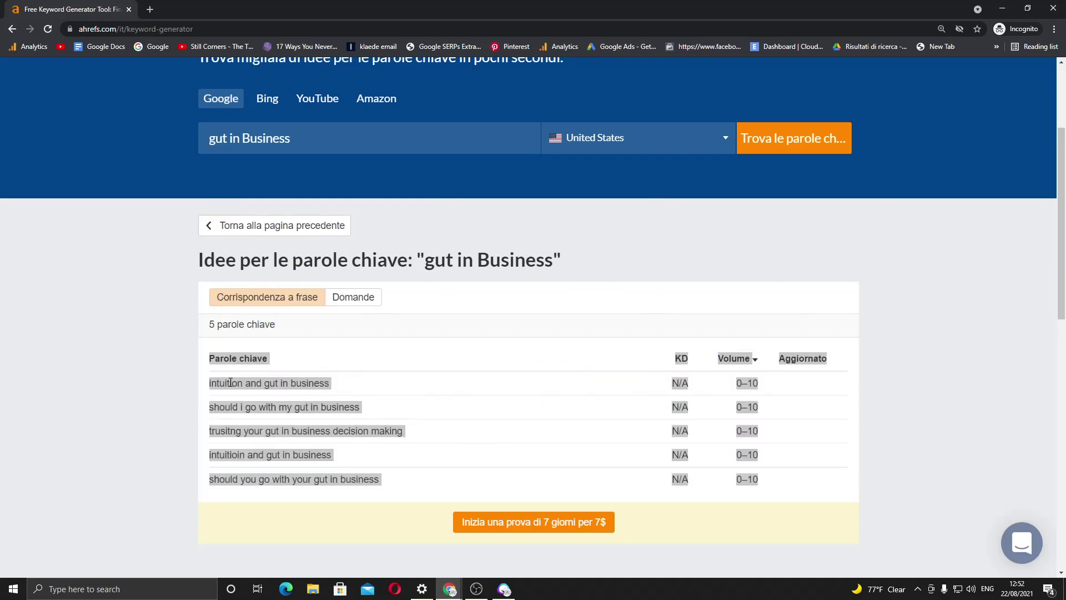
key("super")
type("notepad")
key("Return")
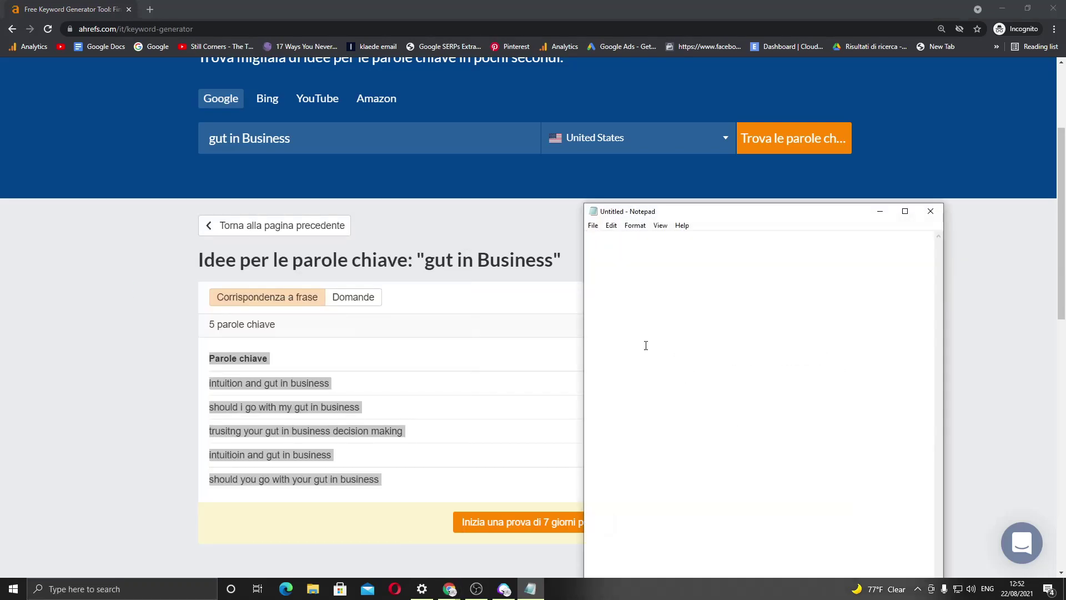
key("ctrl+v")
left_click(163, 11)
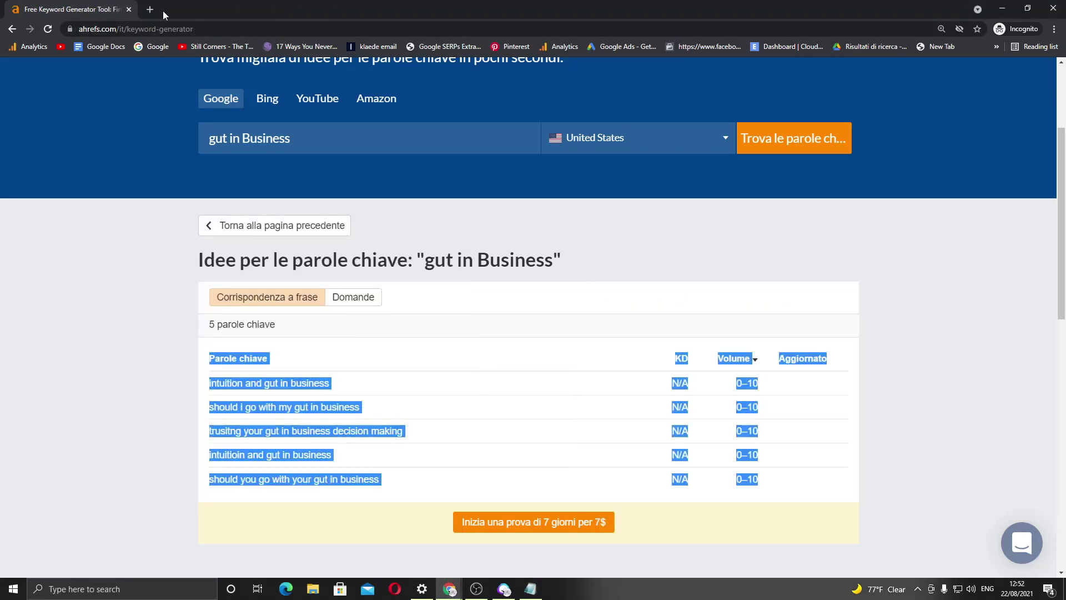
Step: Create a blank Google Sheets spreadsheet and paste in the keyword table
key("alt+Tab")
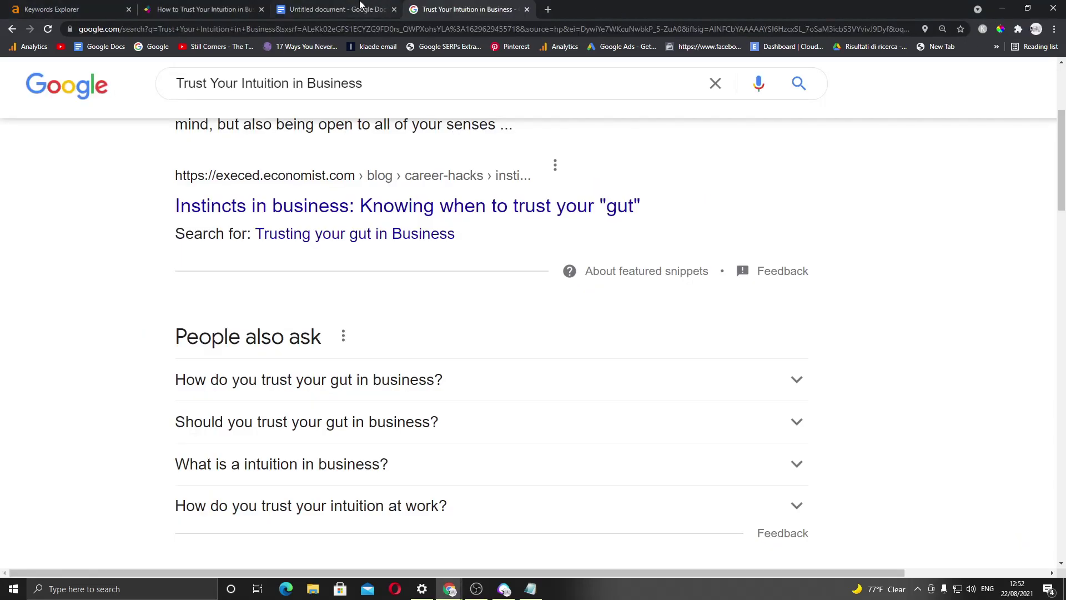
left_click(356, 10)
left_click(31, 83)
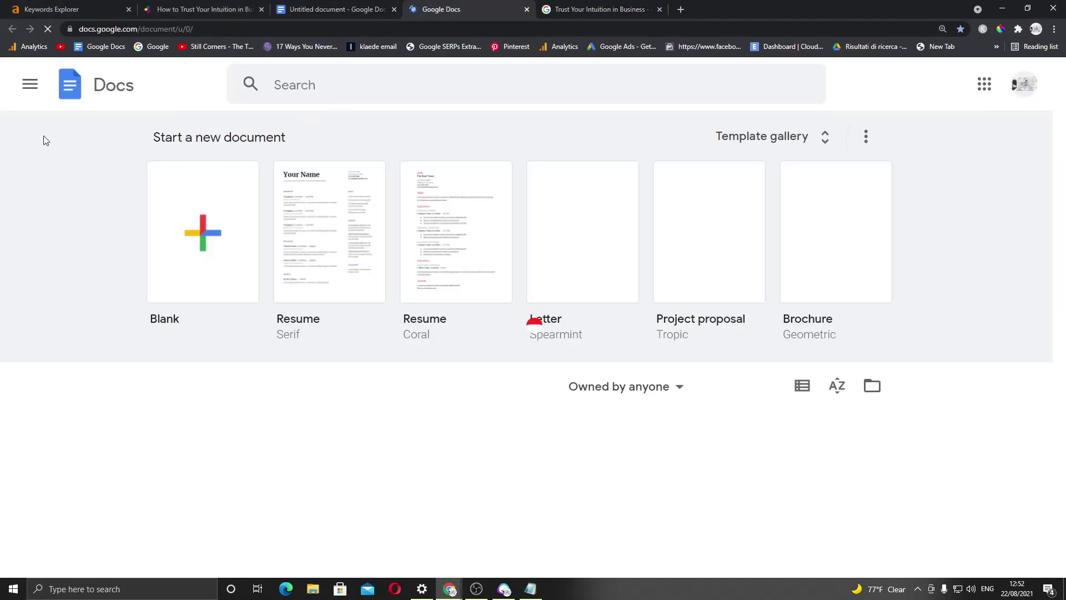
left_click(28, 83)
left_click(80, 192)
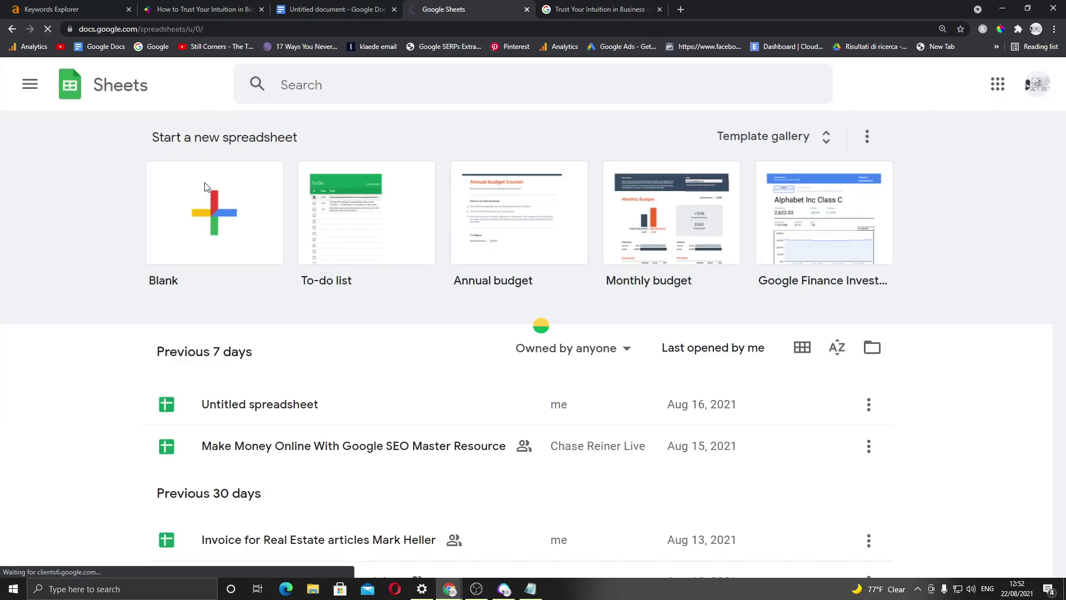
left_click(207, 187)
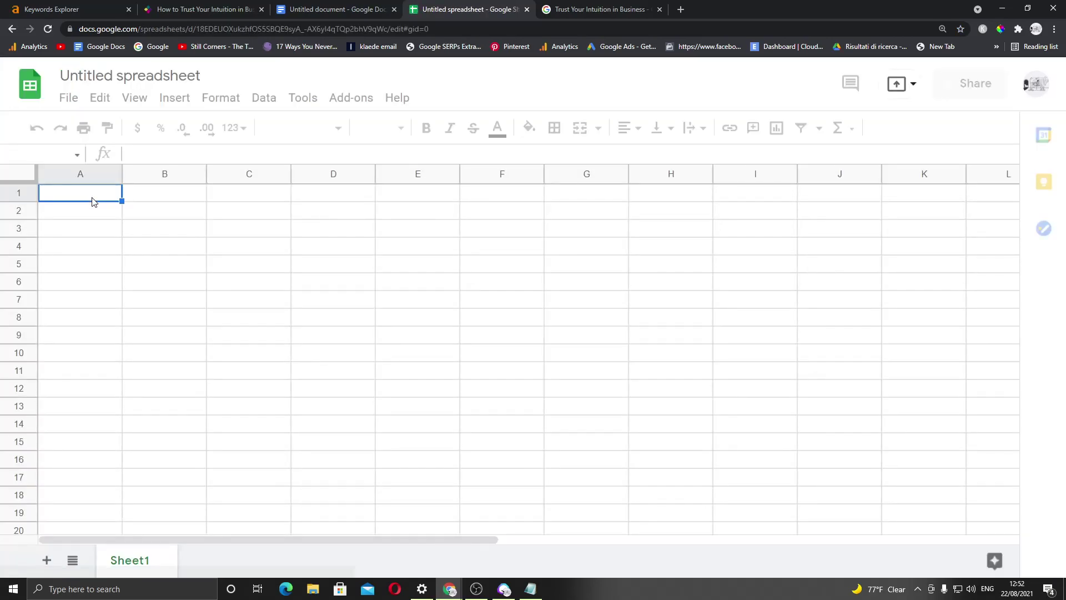
key("ctrl+v")
Step: Replace Notepad's contents with the five keywords from column A
left_click_drag(87, 238, 83, 307)
key("ctrl+c")
key("alt+Tab")
key("alt+Tab")
key("alt+Tab")
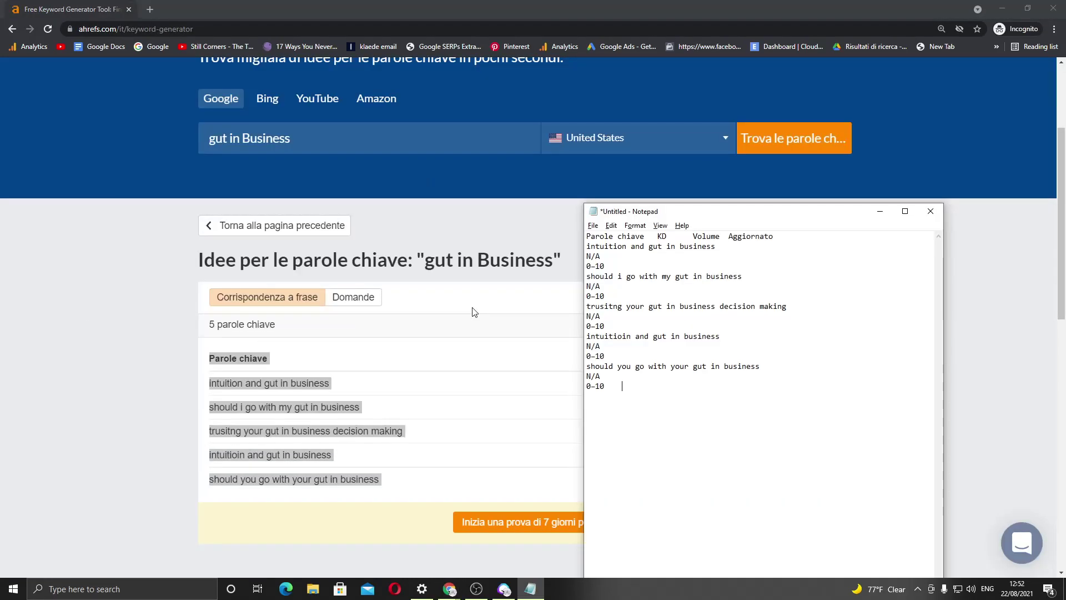
key("ctrl+a")
key("ctrl+v")
key("alt+Tab")
key("alt+Tab")
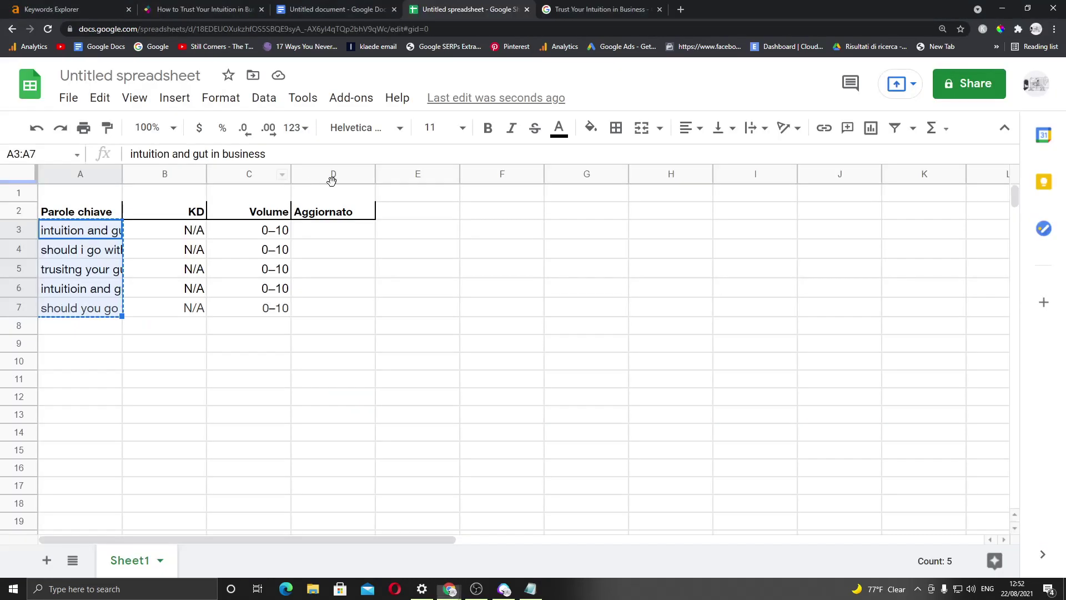
key("ctrl+Tab")
scroll(273, 316, "down", 1)
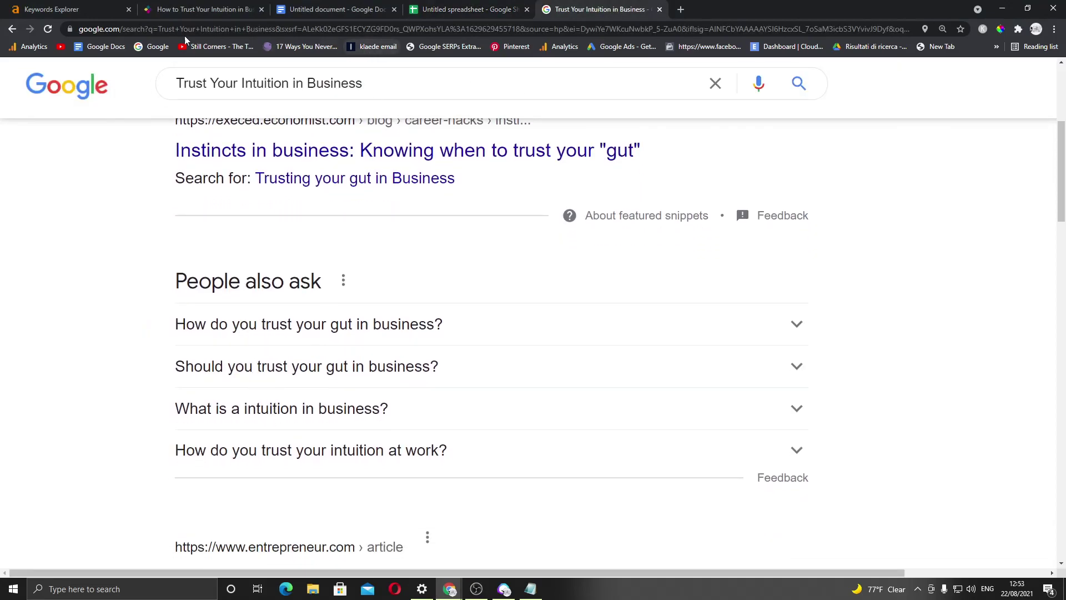
Step: Change the keyword to 'yourself in Business' and generate ideas, passing the reCAPTCHA check
left_click(201, 6)
type("yourself")
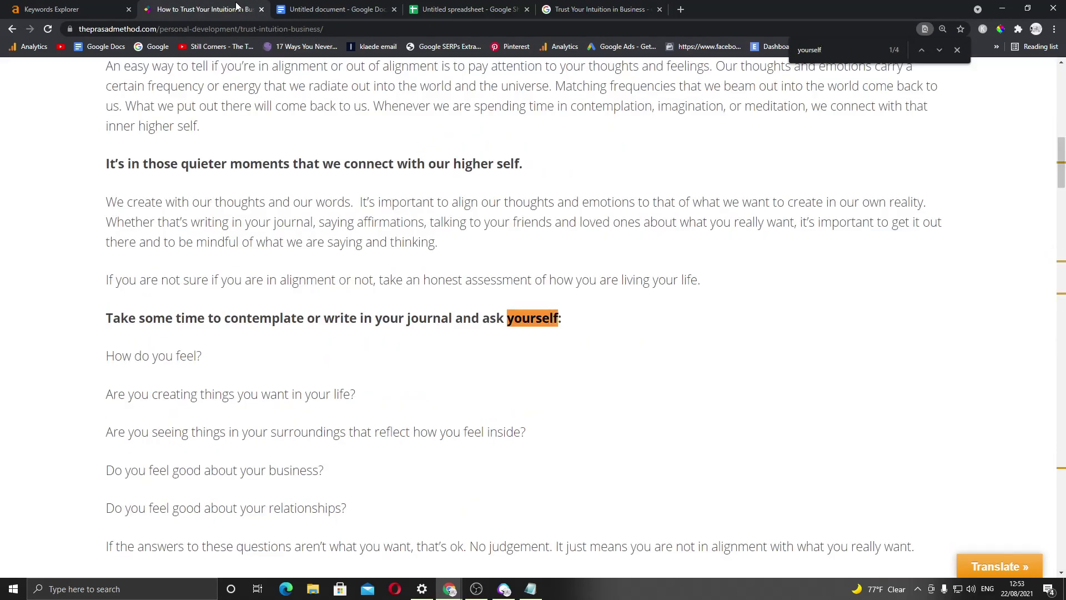
key("alt+Tab")
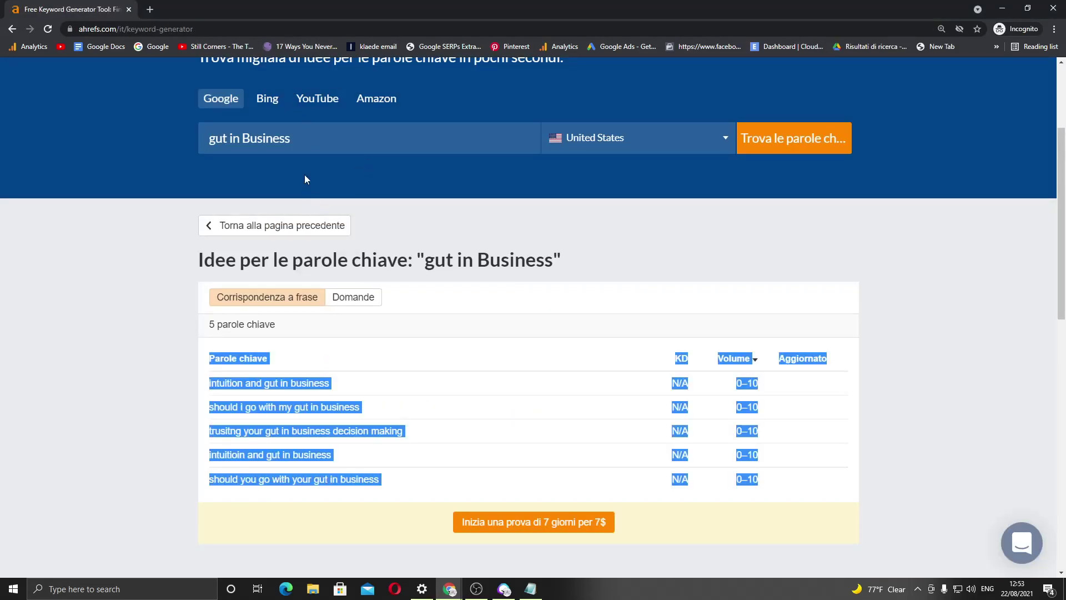
left_click(128, 145)
type("yourself")
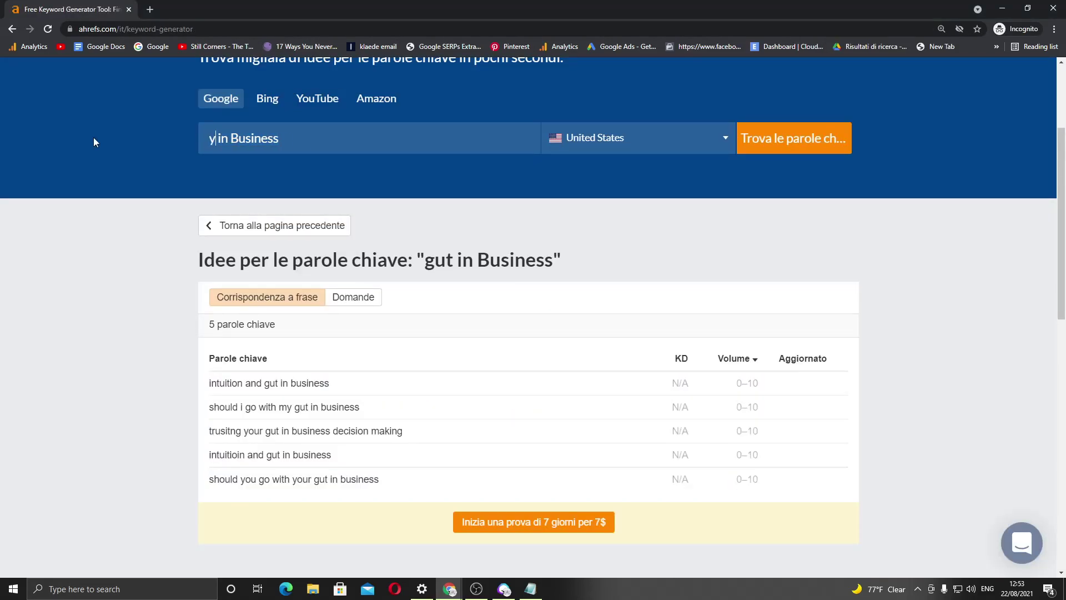
left_click(726, 138)
left_click(755, 138)
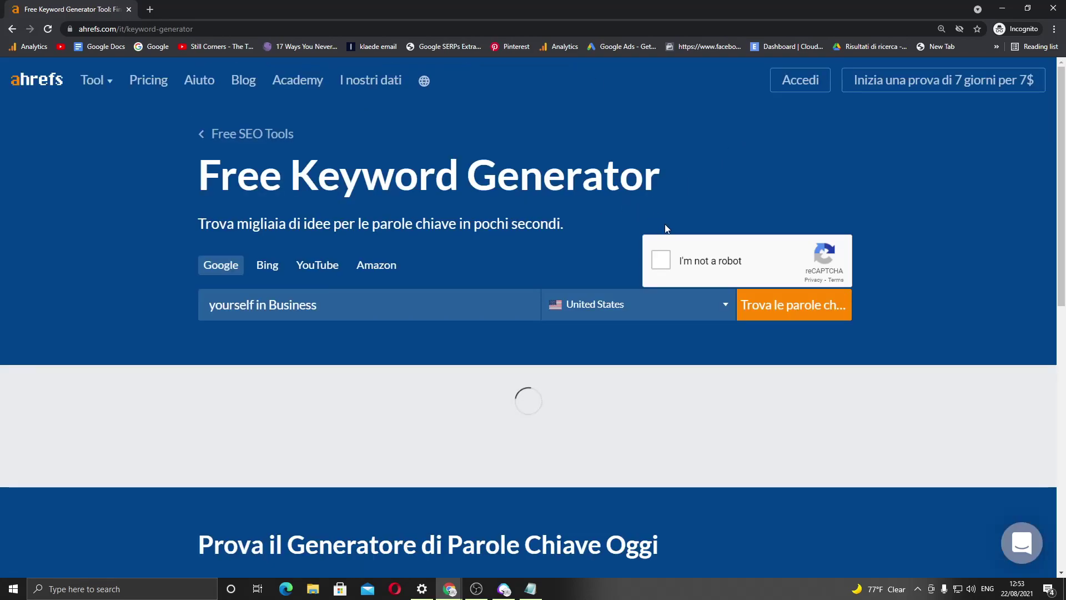
left_click(661, 259)
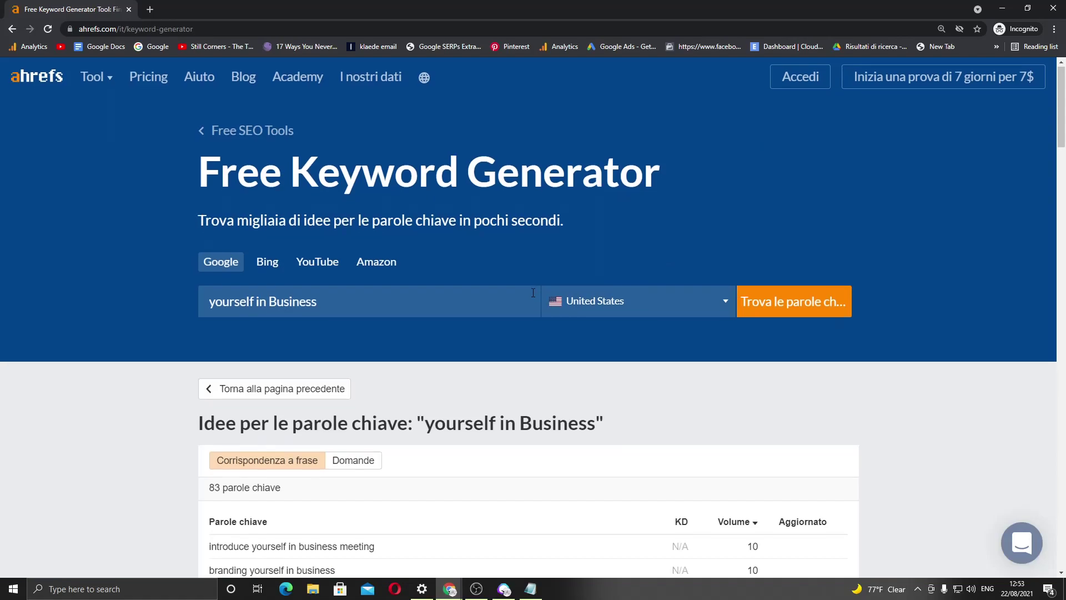
Step: Find and select 'not trusting anyone but yourself in business' among the 83 ideas
scroll(534, 291, "down", 2)
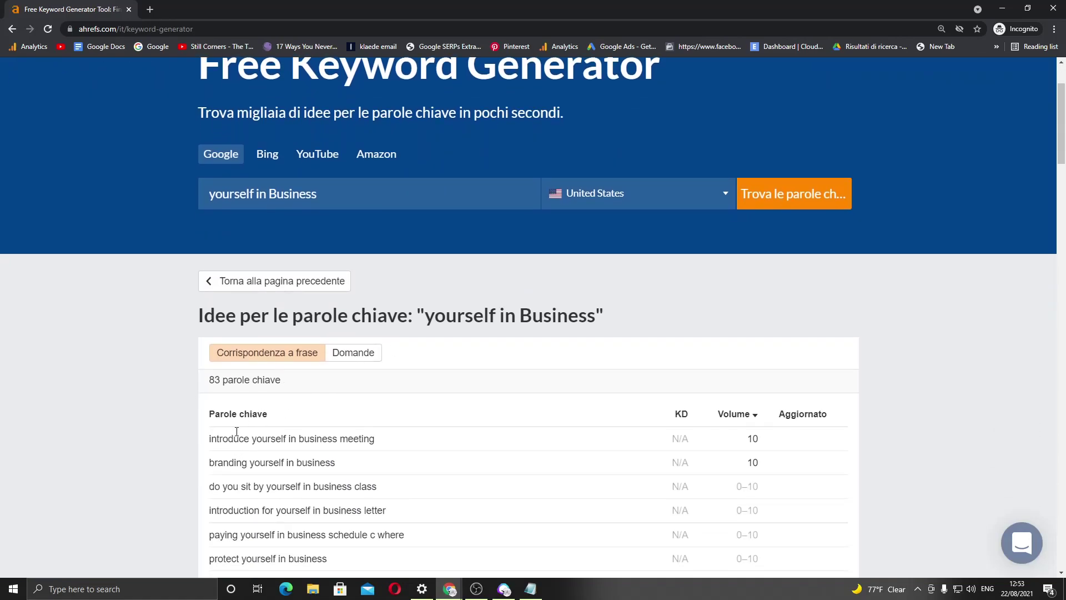
scroll(207, 466, "down", 2)
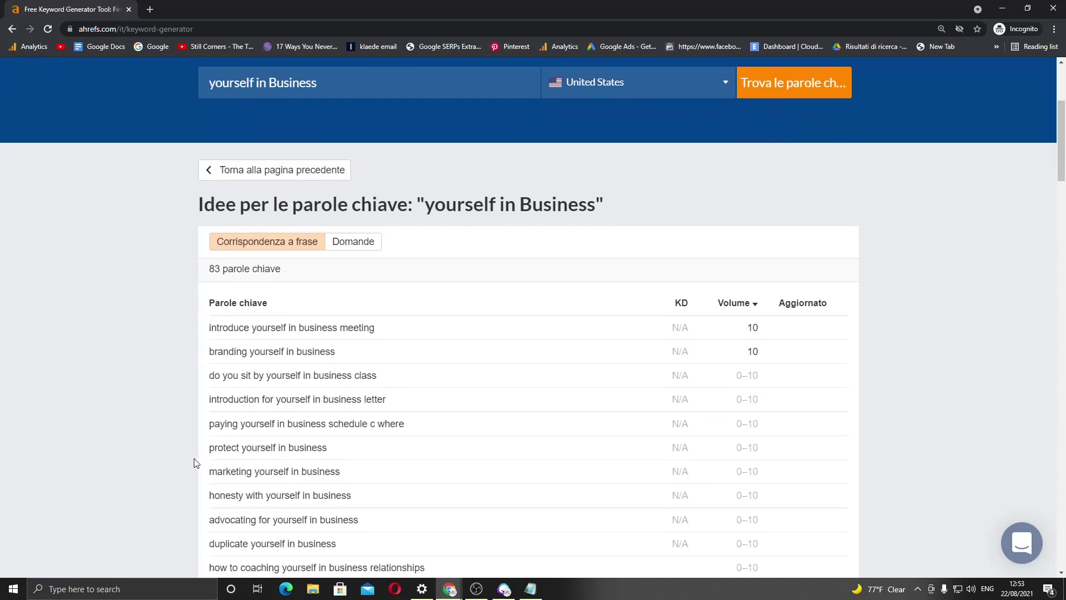
scroll(195, 463, "down", 3)
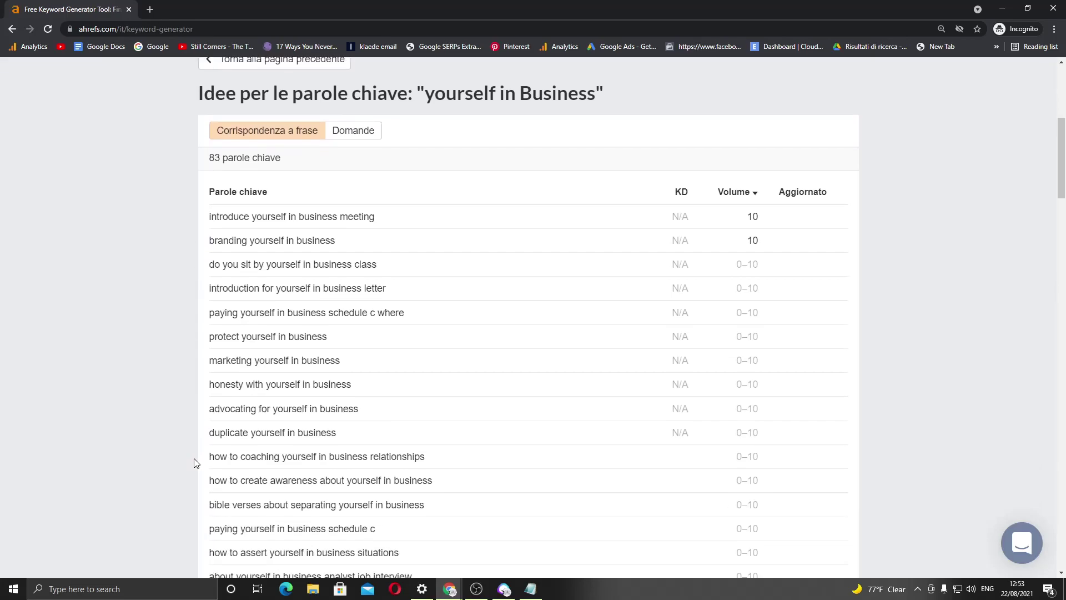
scroll(195, 462, "down", 2)
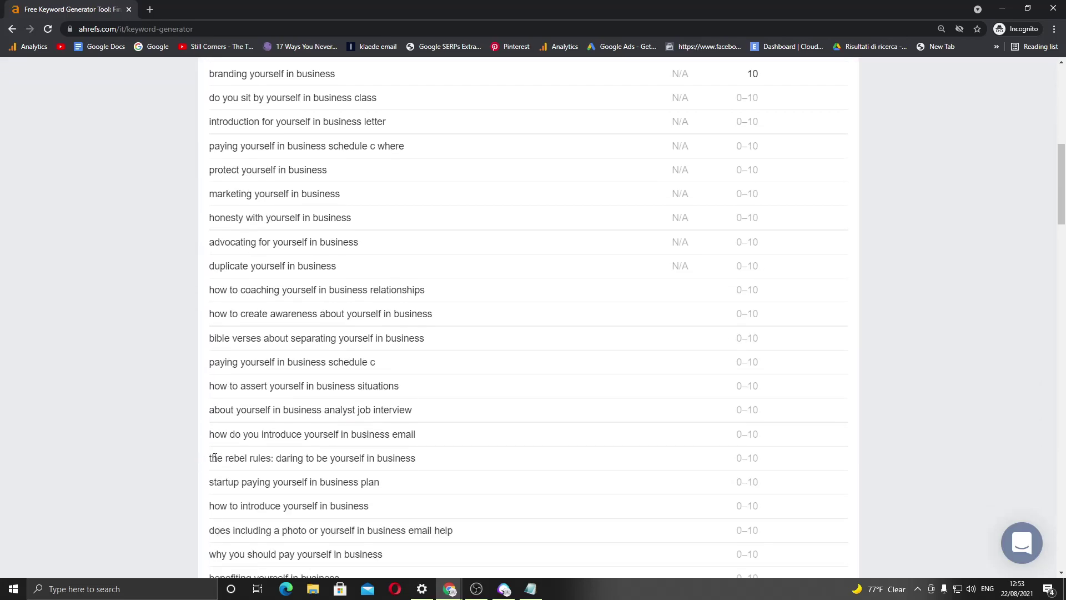
key("ctrl+f")
type("trust")
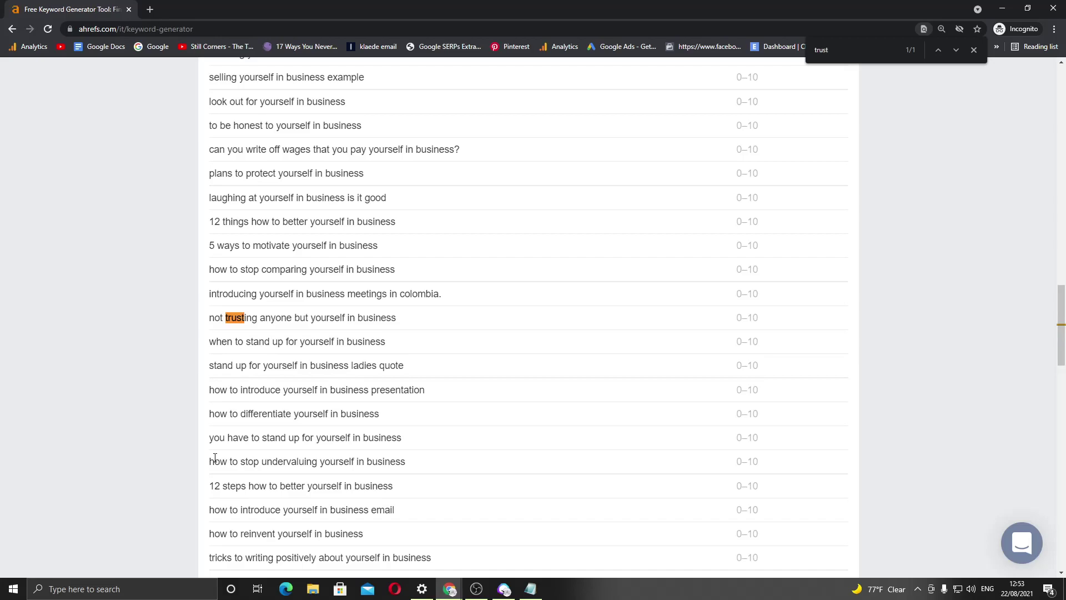
left_click_drag(409, 322, 209, 319)
key("ctrl+c")
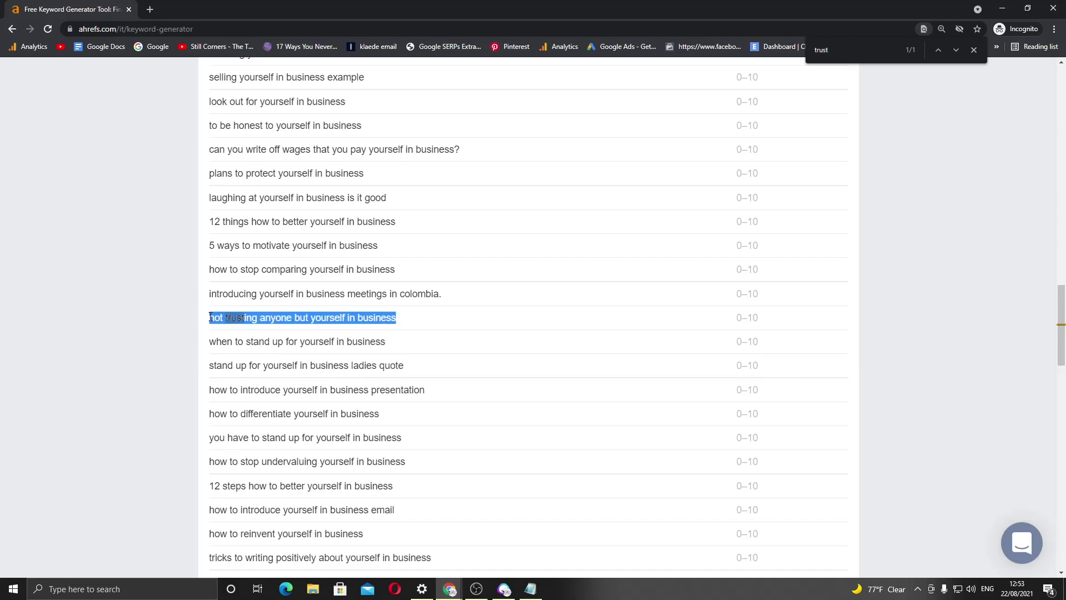
Step: Turn the pasted keyword into 'What does not trusting anyone but yourself in business mean?' and select it
key("alt+Tab")
key("alt+Tab")
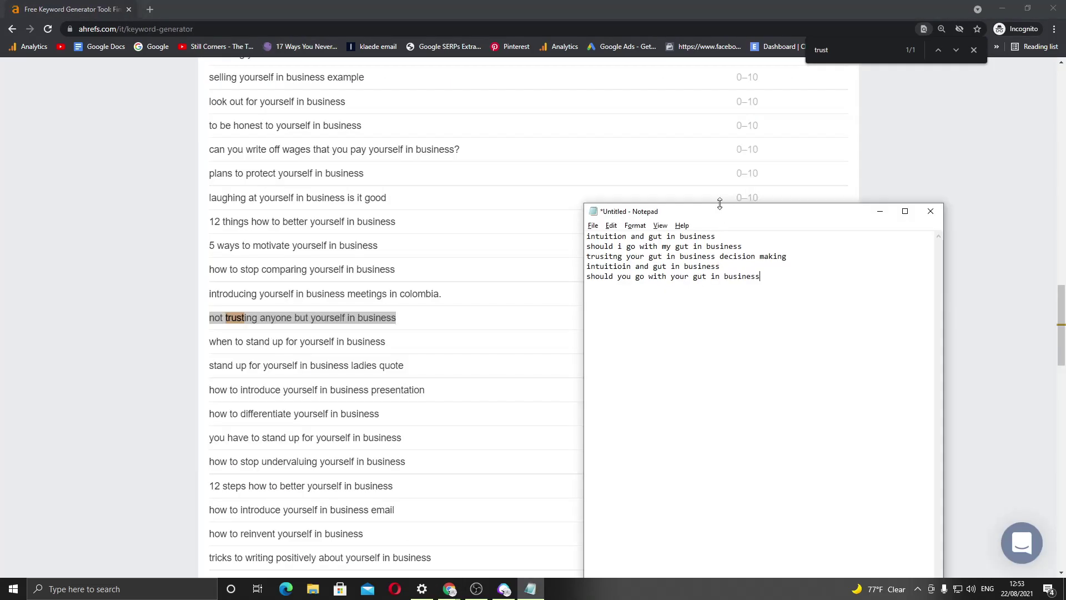
key("Return")
key("Return")
key("ctrl+v")
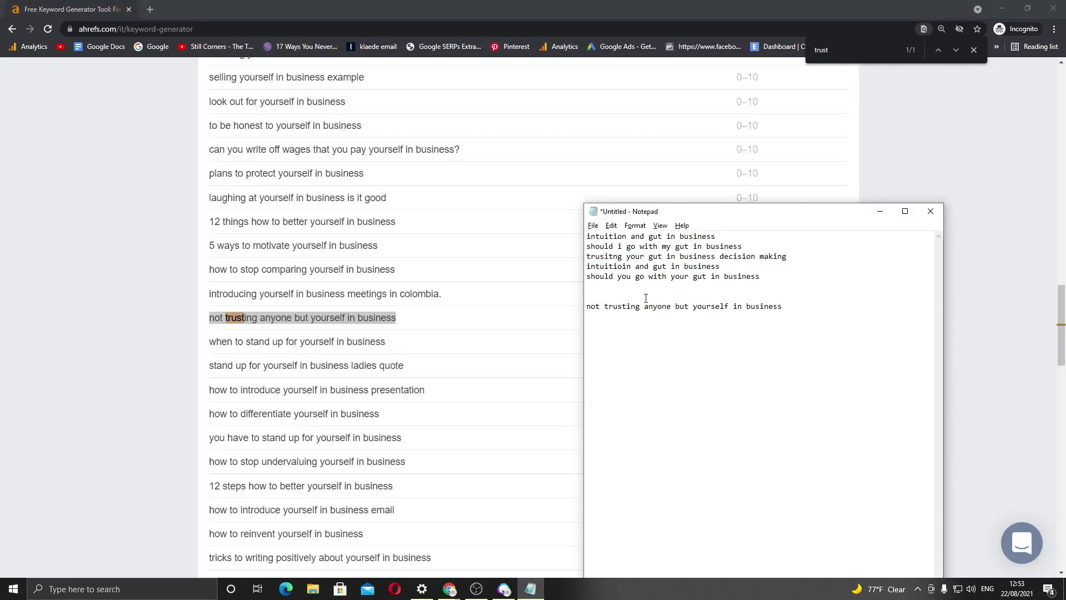
left_click(588, 307)
type("What does")
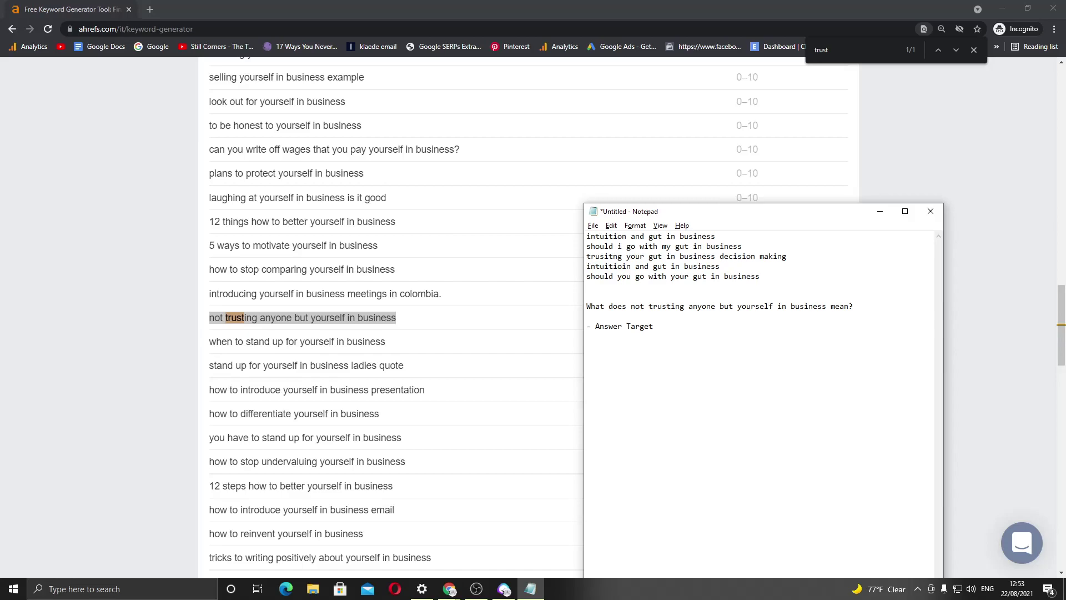
left_click_drag(869, 307, 544, 314)
key("ctrl+c")
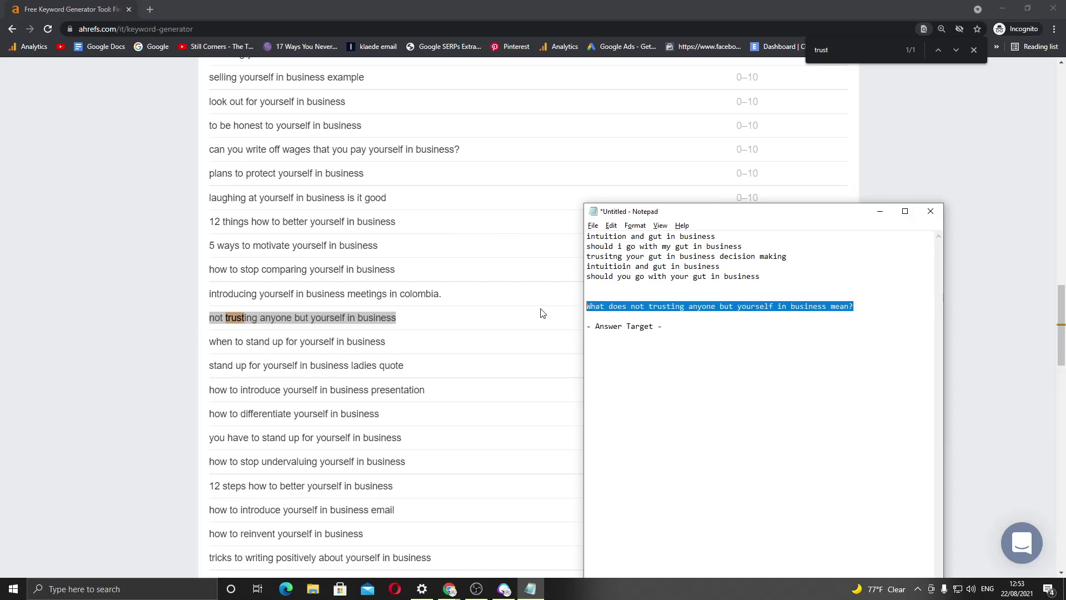
key("alt+Tab")
key("alt+Tab")
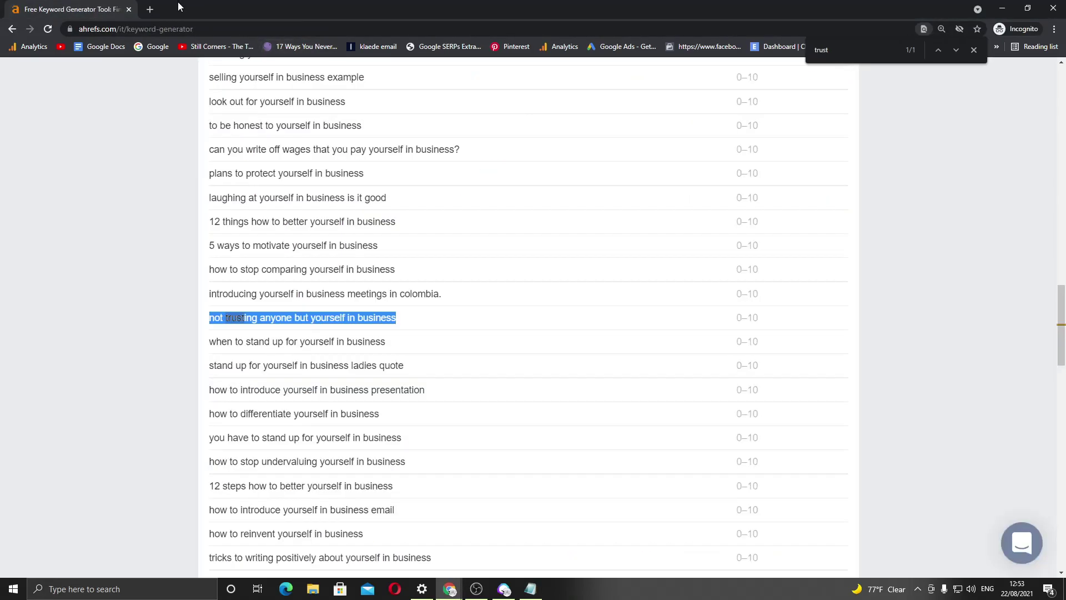
Step: Google 'What does not trusting anyone but yourself in business mean?' in a new tab
left_click(153, 8)
type("g")
key("Return")
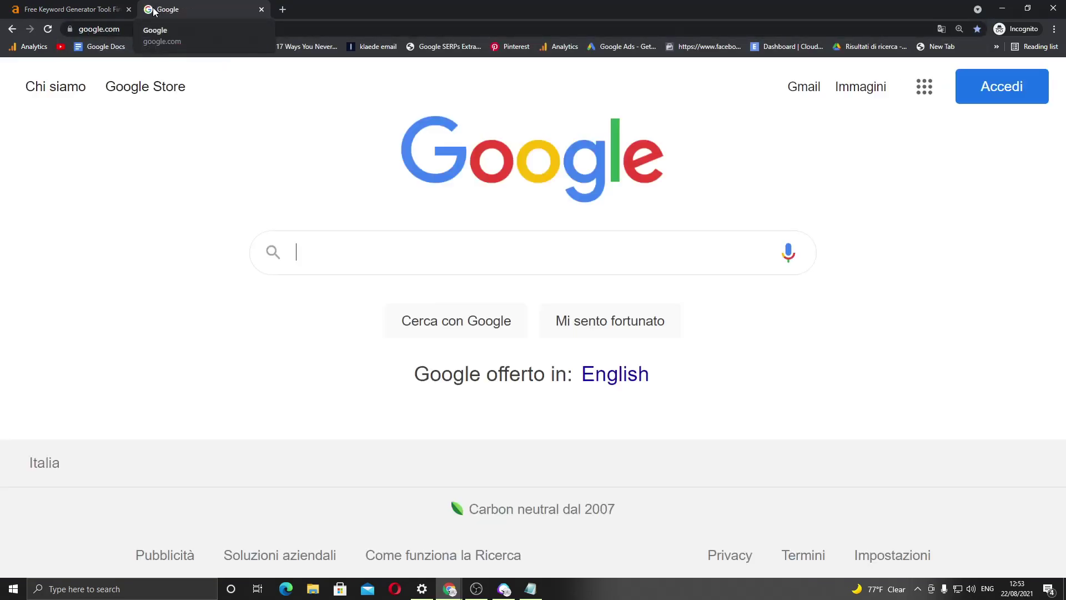
key("ctrl+v")
key("Return")
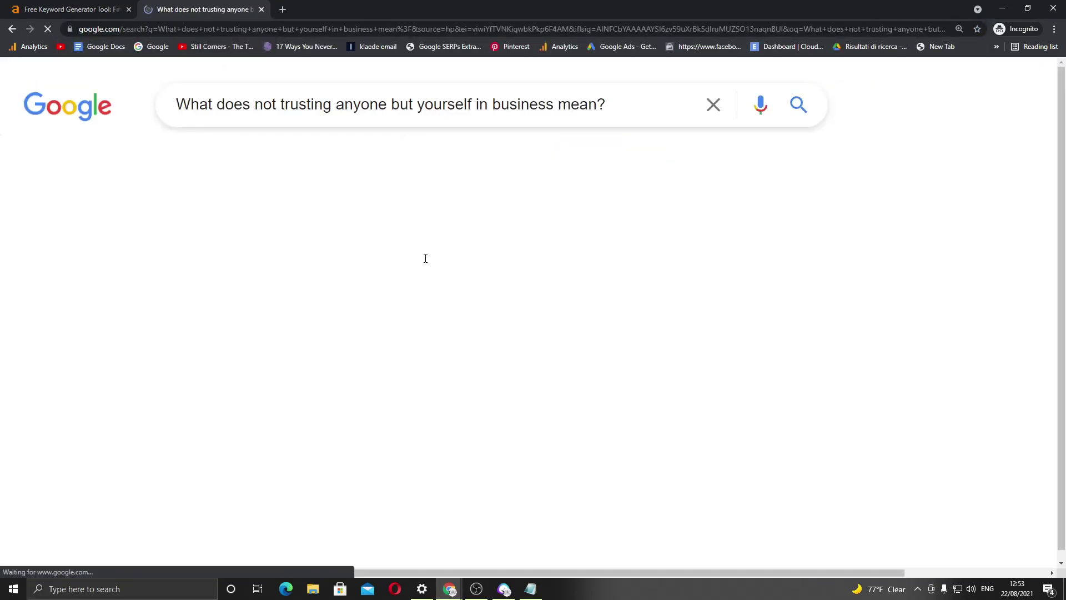
Step: Review the top results, led by BBN Times' Trust No One in Business
scroll(498, 306, "down", 1)
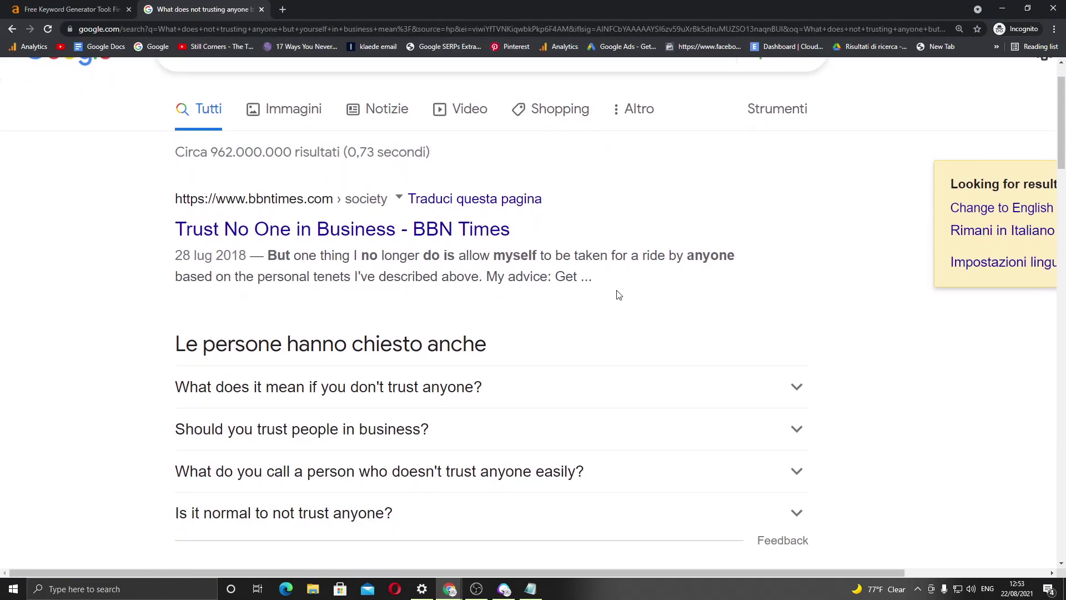
left_click_drag(619, 295, 123, 230)
left_click_drag(139, 195, 609, 281)
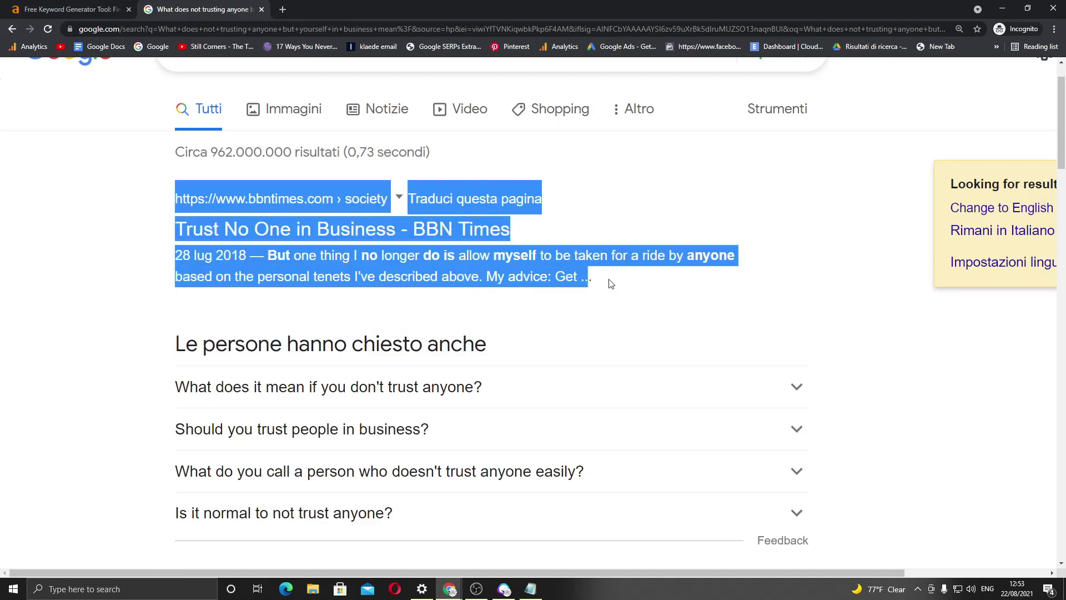
left_click(721, 290)
scroll(645, 338, "up", 1)
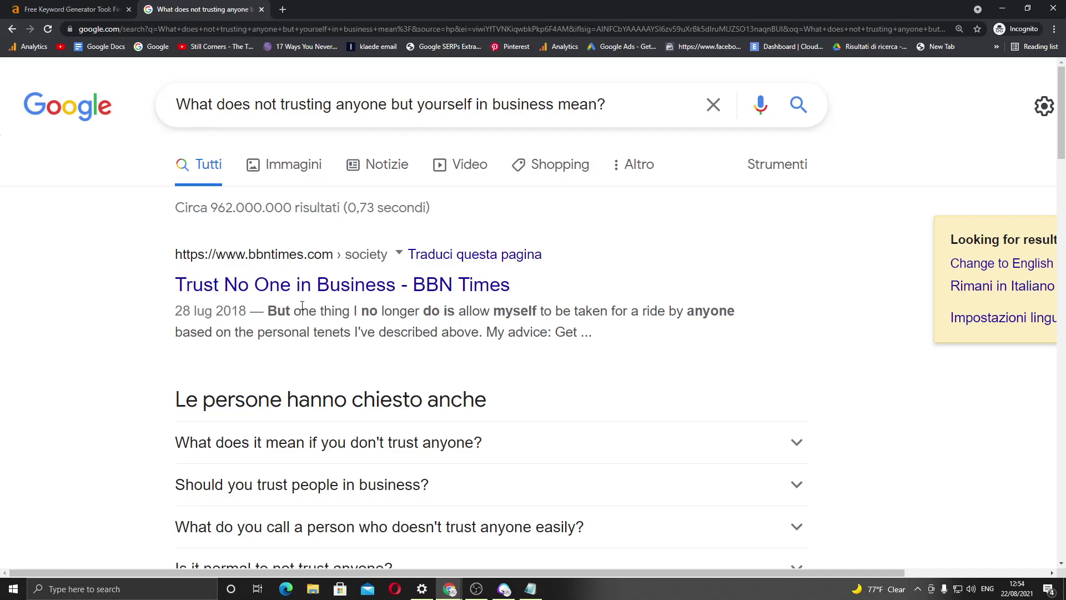
left_click_drag(172, 250, 651, 344)
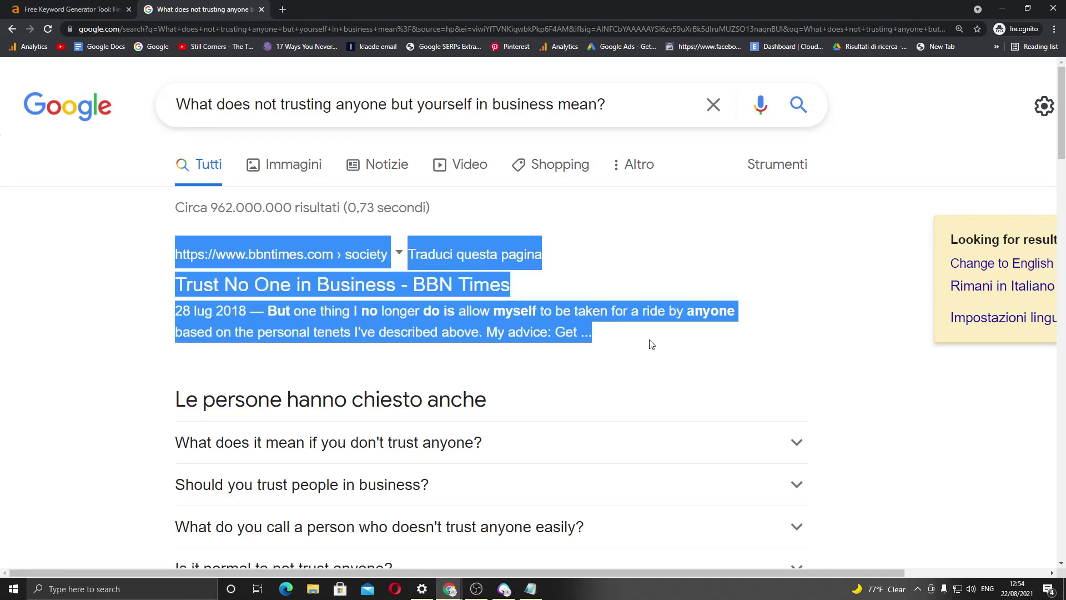
left_click(651, 345)
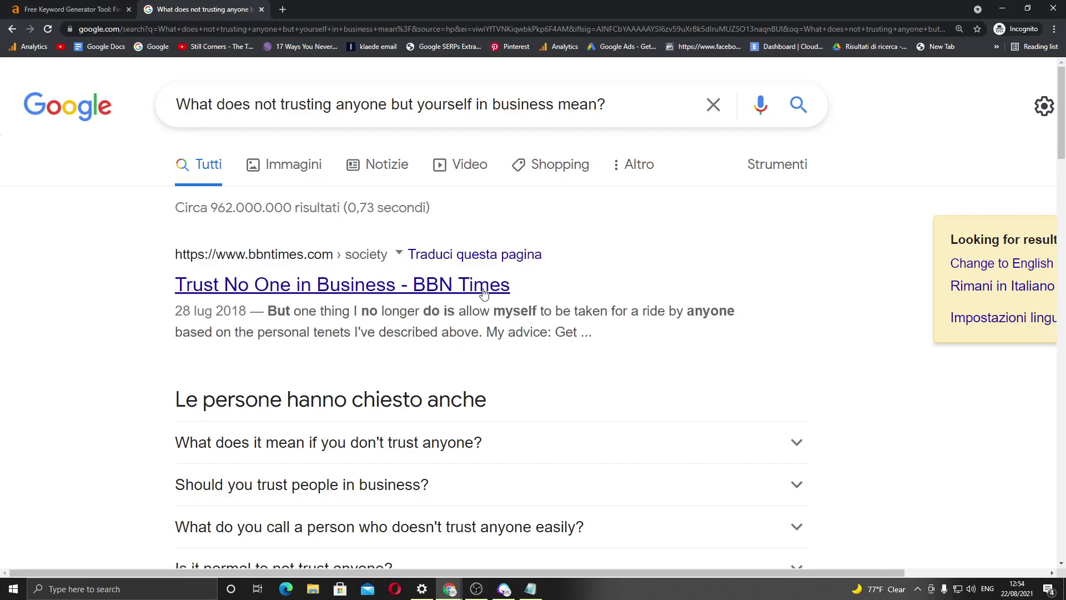
scroll(361, 305, "down", 2)
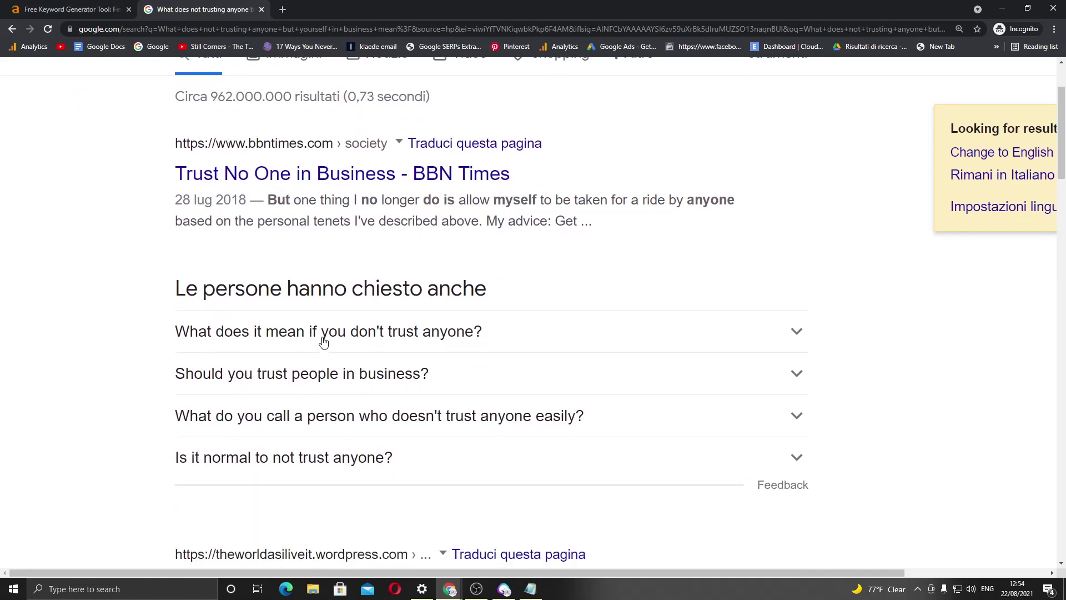
scroll(350, 424, "down", 3)
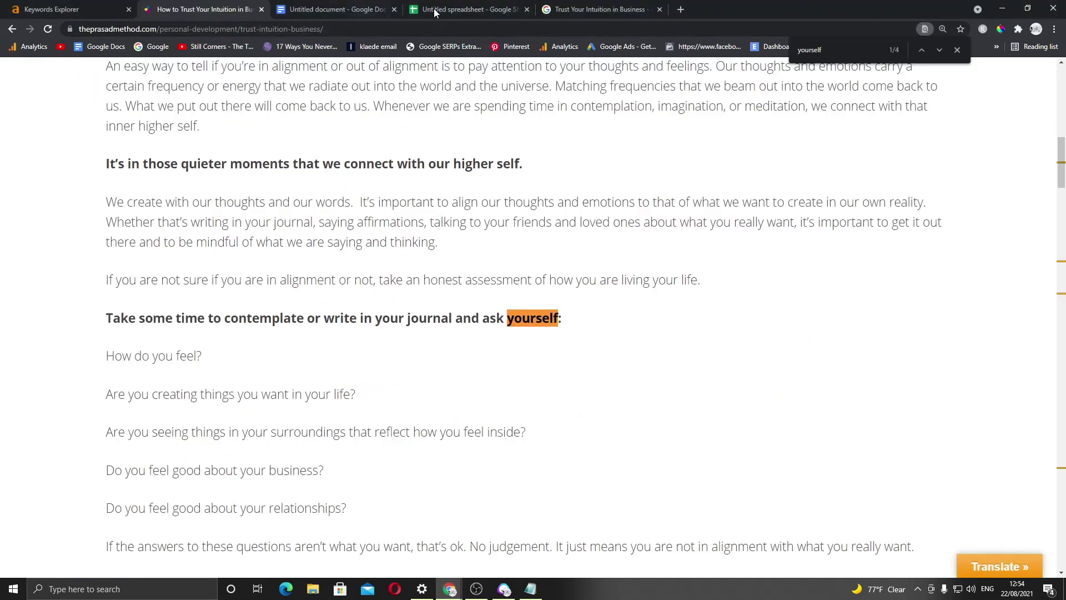
Step: Look over the intuition article, Keywords Explorer, Google results and keyword generator tabs
left_click(601, 7)
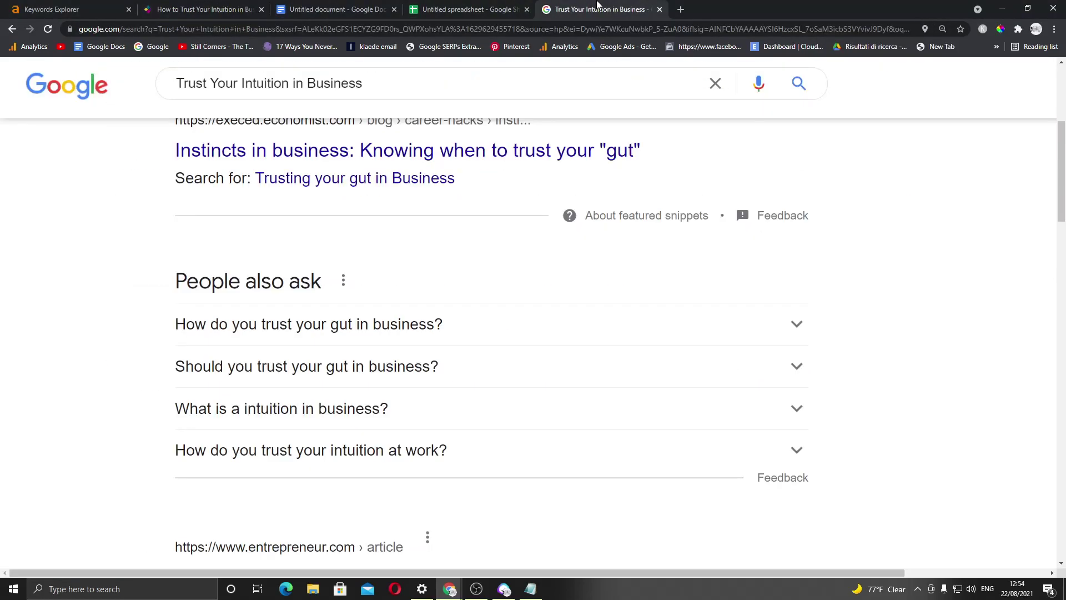
left_click(216, 7)
left_click(89, 9)
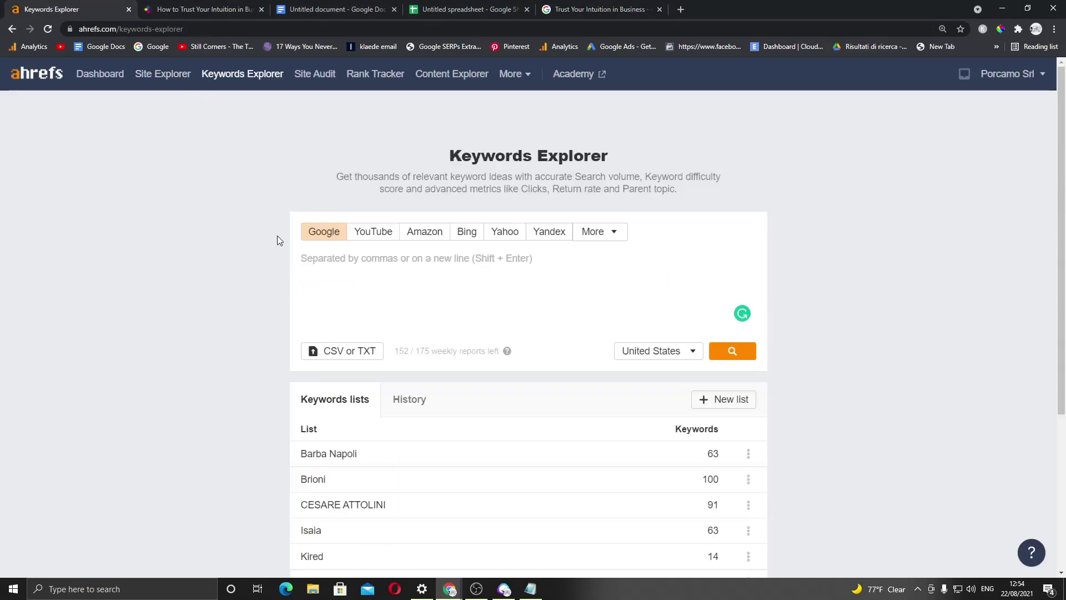
left_click(205, 11)
key("alt+Tab")
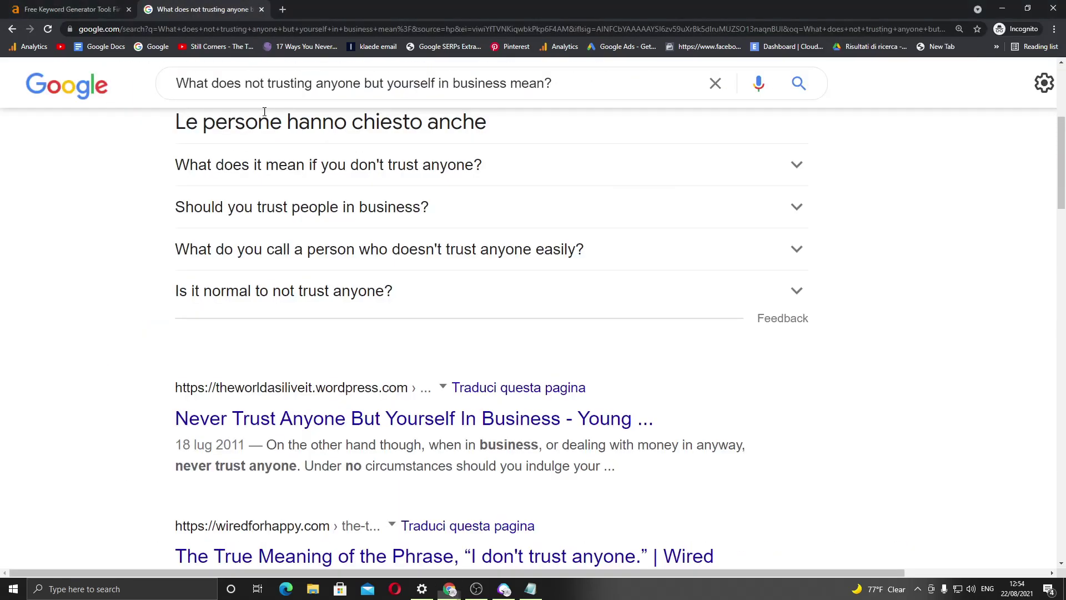
key("ctrl+shift+Tab")
scroll(320, 259, "up", 5)
scroll(320, 260, "up", 10)
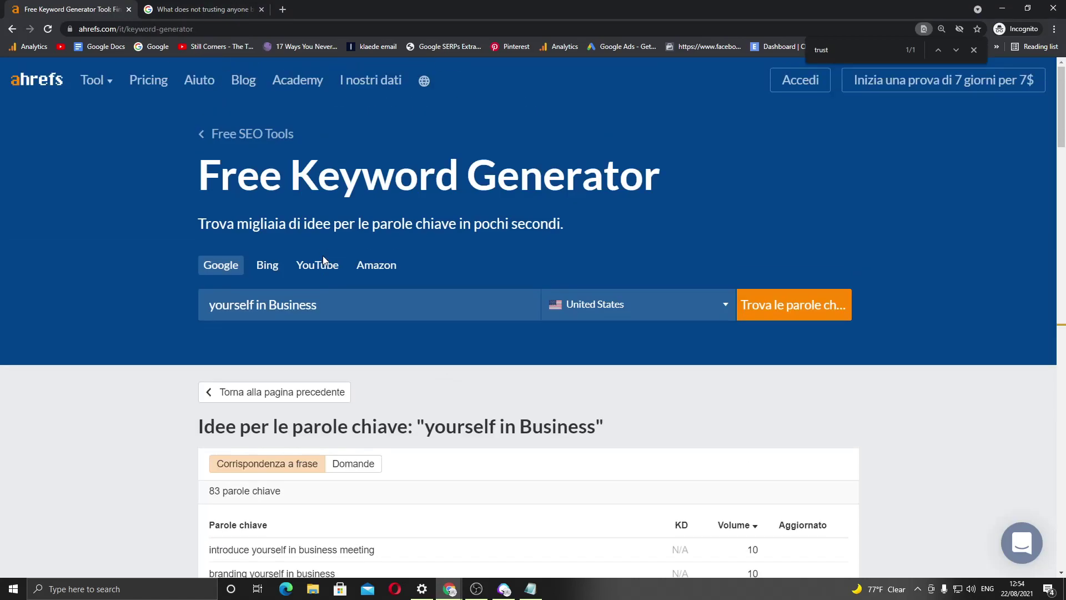
key("alt+Tab")
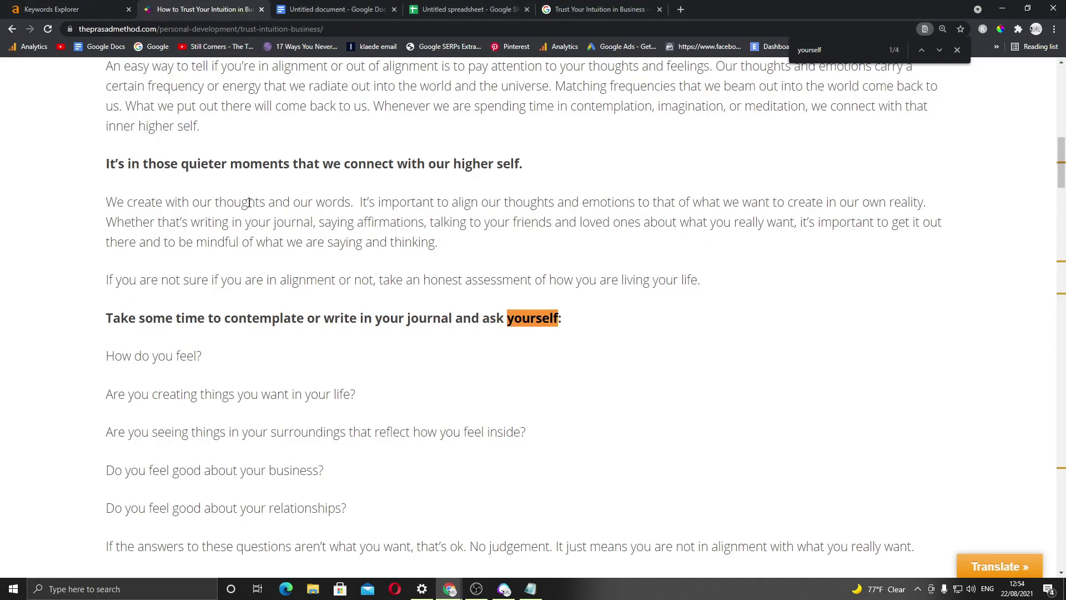
scroll(235, 310, "down", 7)
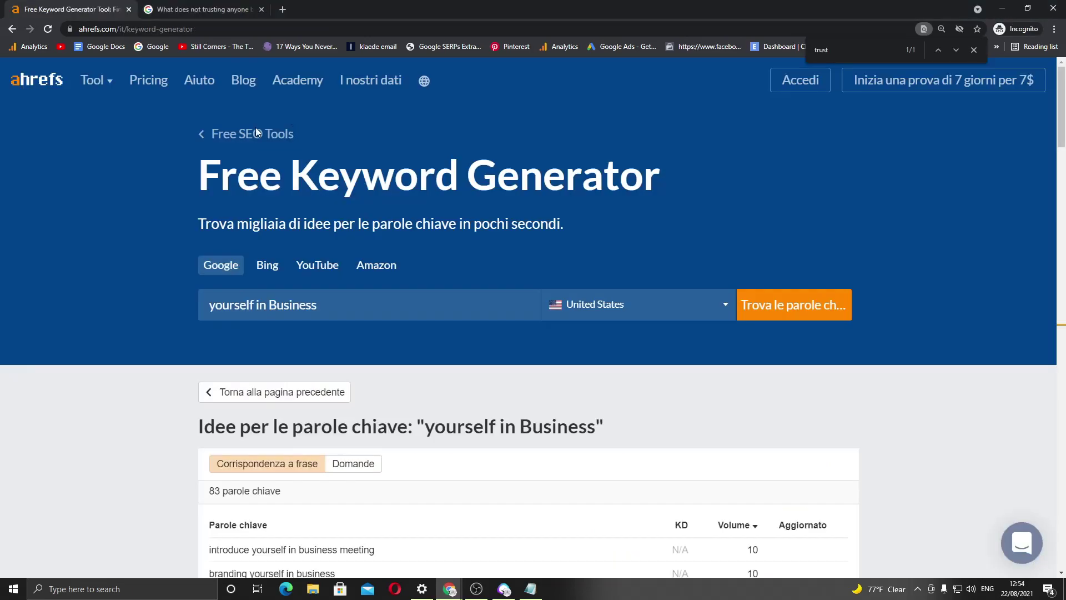
Step: Replace the Ahrefs keyword with INTUITION, generate keyword ideas and pass the reCAPTCHA
left_click_drag(325, 305, 40, 303)
type("int")
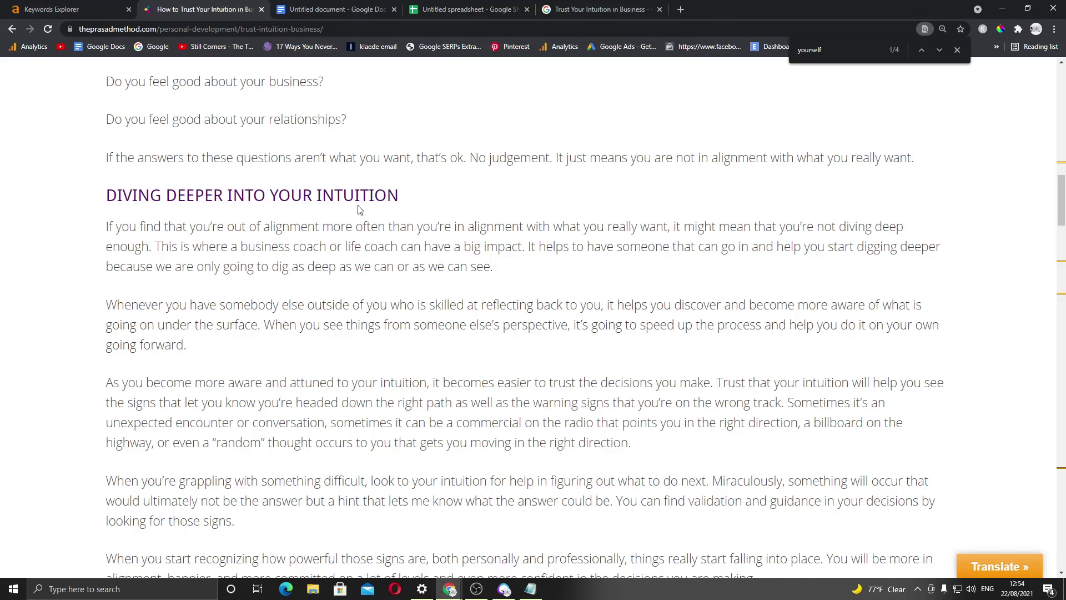
double_click(358, 197)
key("ctrl+c")
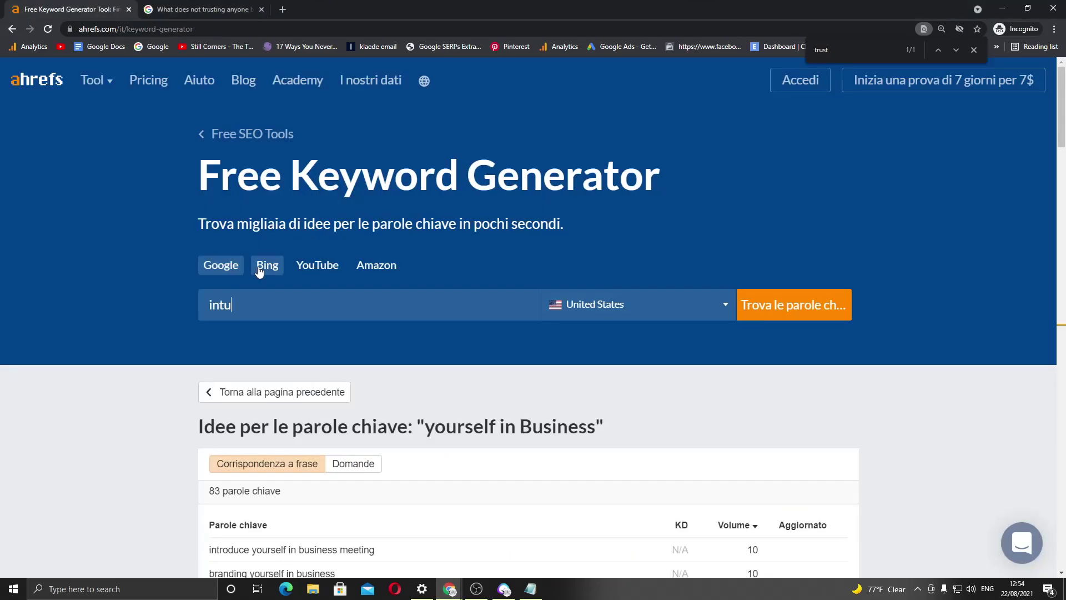
key("ctrl+a")
key("ctrl+v")
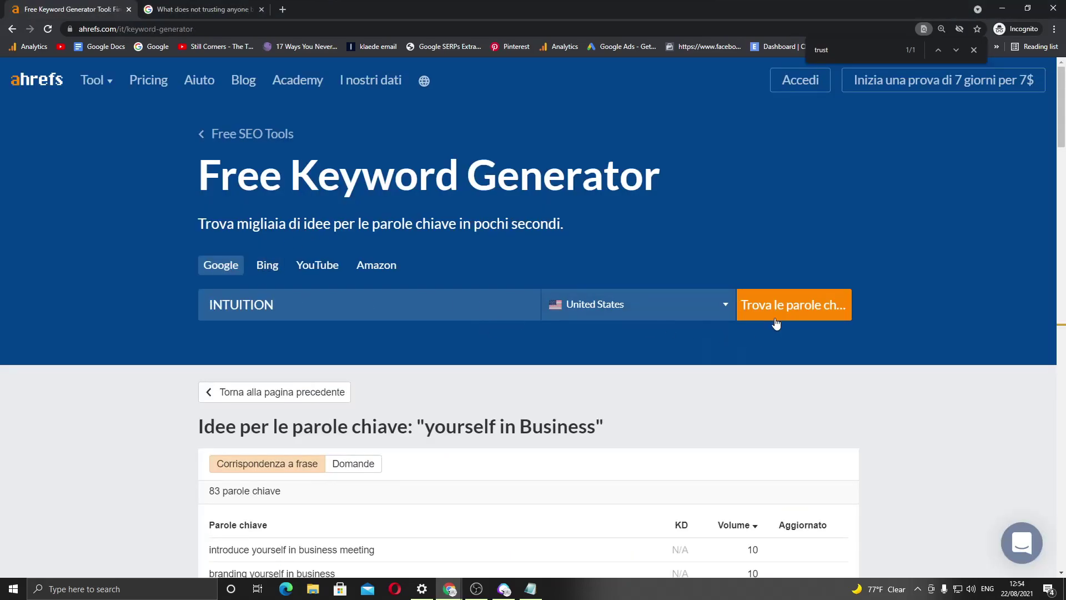
left_click(776, 300)
left_click(660, 260)
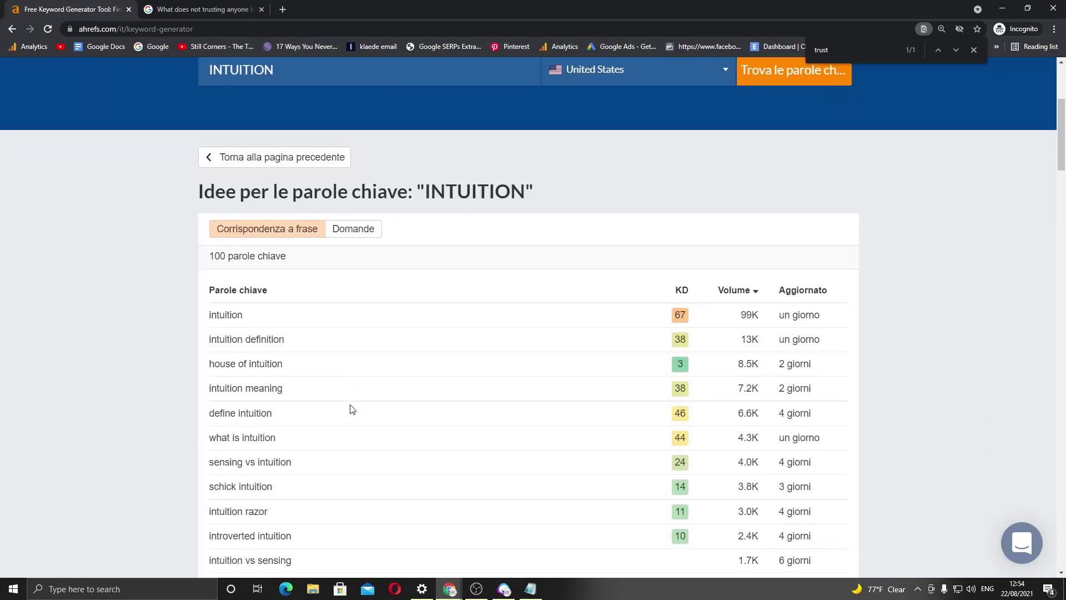
Step: Browse the 100 INTUITION keyword ideas, searching the page for 'business' and 'entre'
type("business")
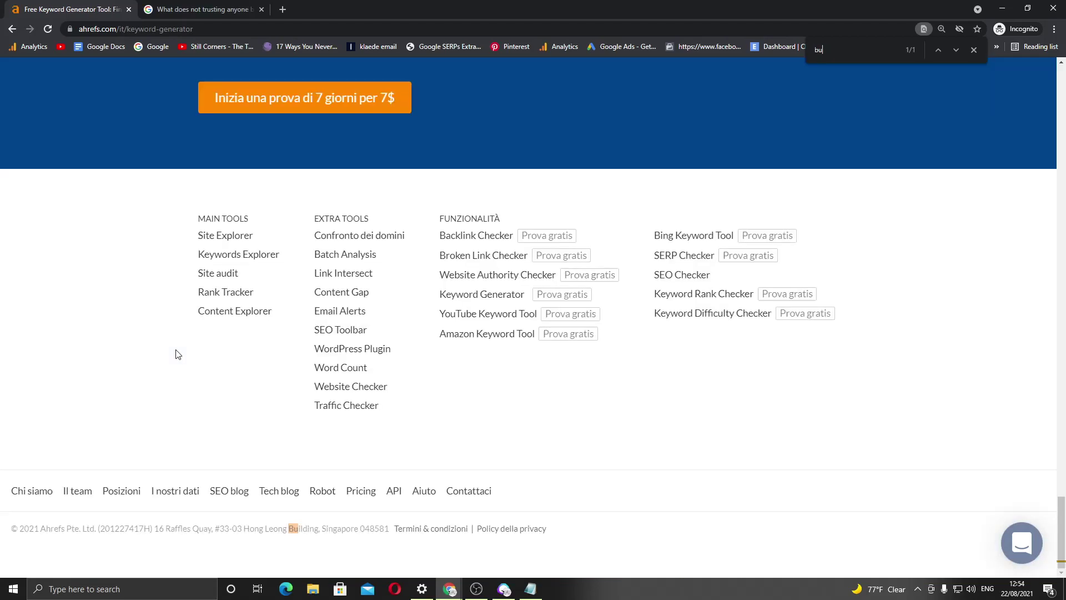
key("BackSpace")
key("BackSpace")
key("BackSpace")
key("BackSpace")
key("BackSpace")
key("BackSpace")
key("BackSpace")
key("BackSpace")
type("en")
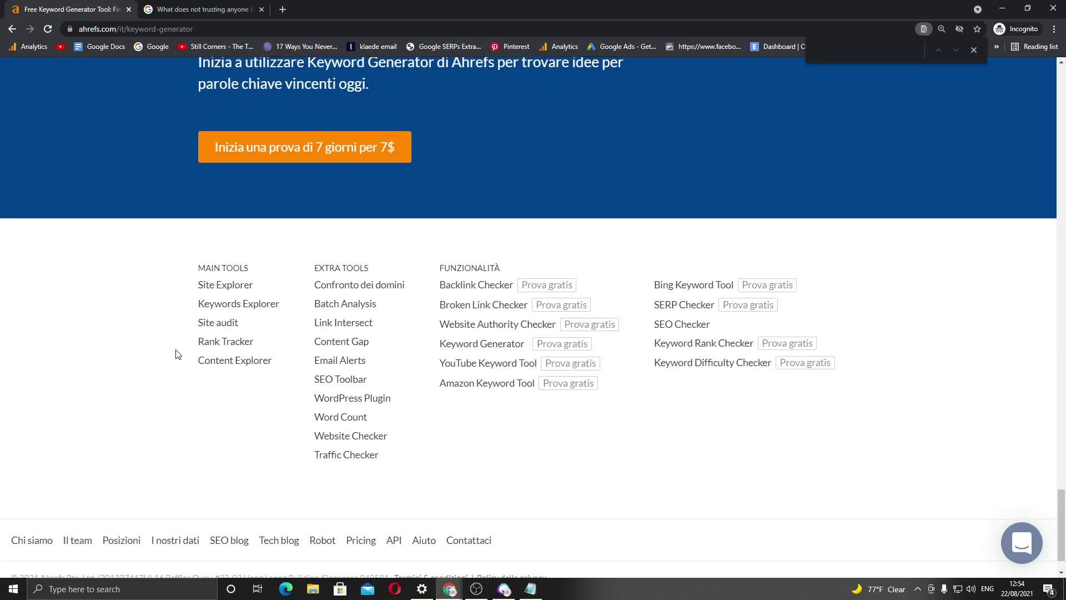
type("tre")
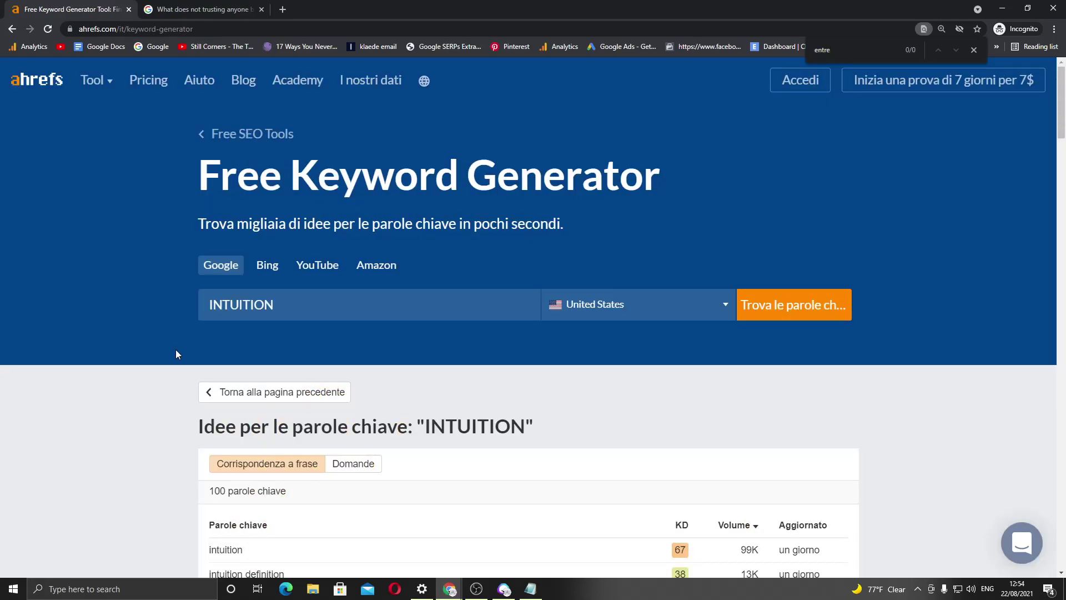
scroll(175, 348, "down", 5)
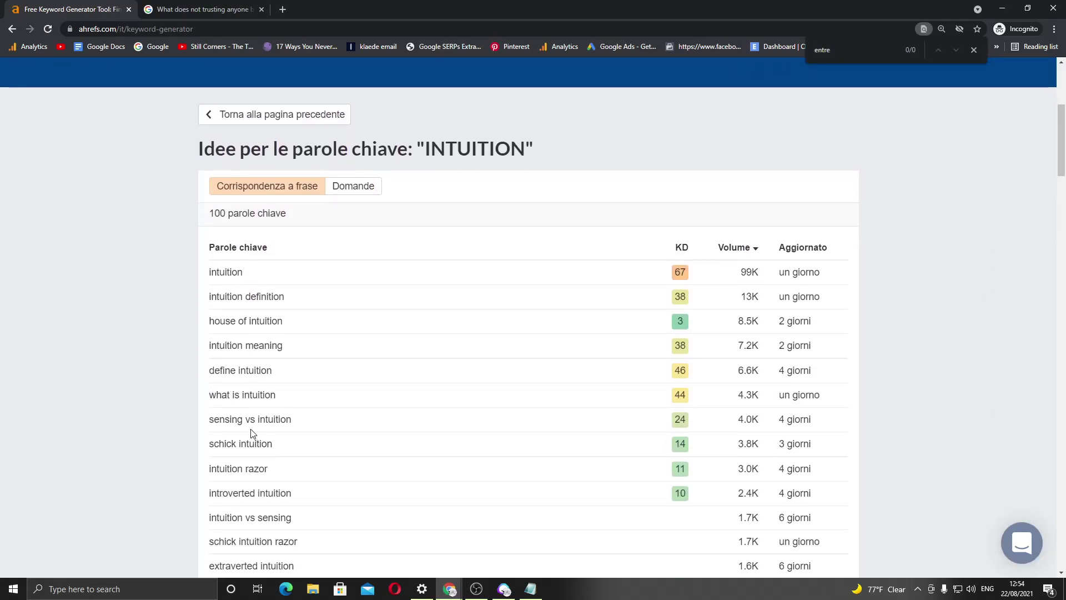
left_click_drag(203, 421, 298, 419)
left_click(297, 417)
scroll(294, 414, "down", 1)
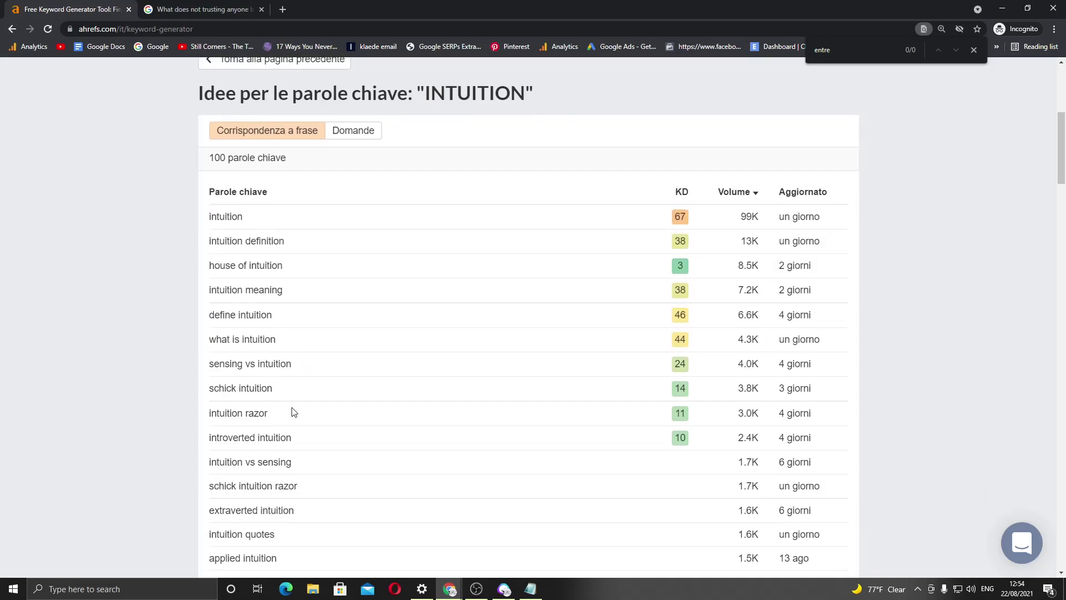
scroll(294, 412, "down", 2)
left_click_drag(207, 400, 329, 409)
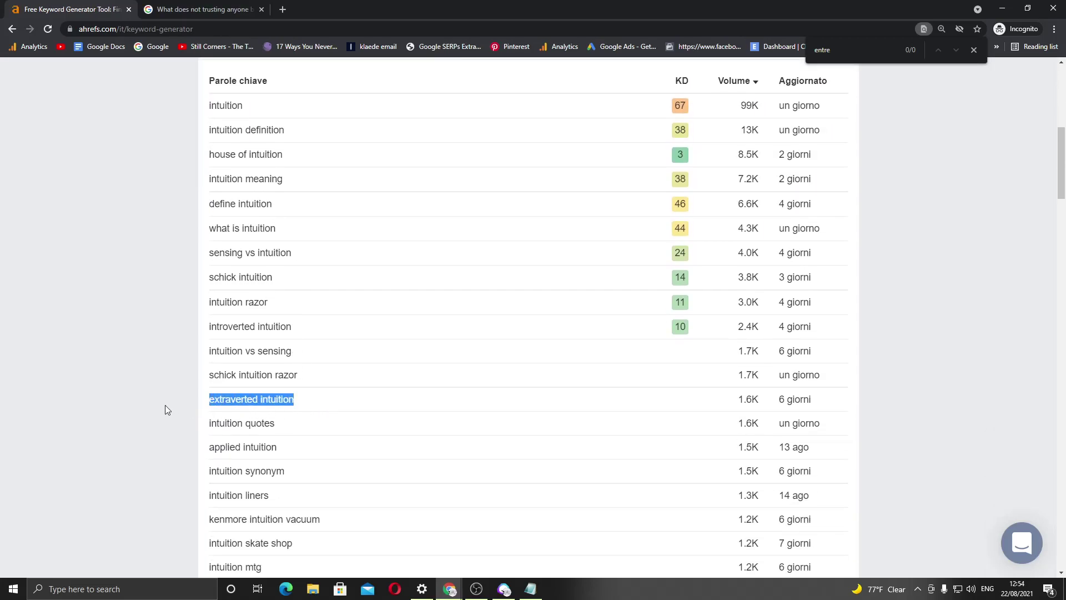
left_click(165, 410)
scroll(177, 414, "down", 1)
mouse_move(215, 376)
left_mouse_down()
mouse_move(274, 369)
mouse_move(240, 391)
mouse_move(211, 391)
left_mouse_up()
left_click(281, 393)
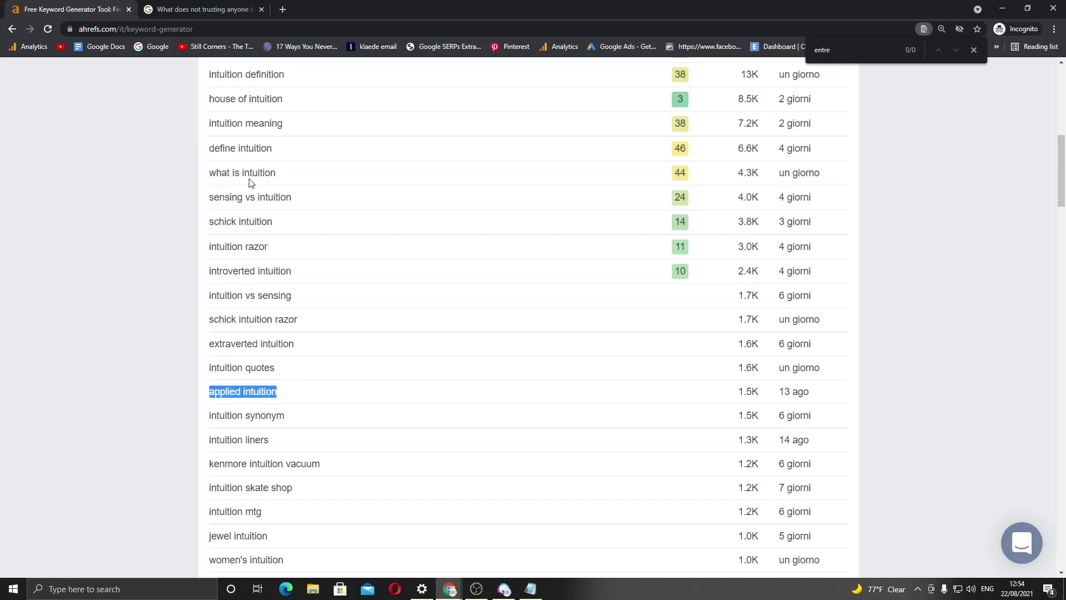
Step: Copy the keyword 'applied intuition' and search it on Google
key("ctrl+c")
left_click(203, 10)
triple_click(282, 92)
key("ctrl+v")
key("Return")
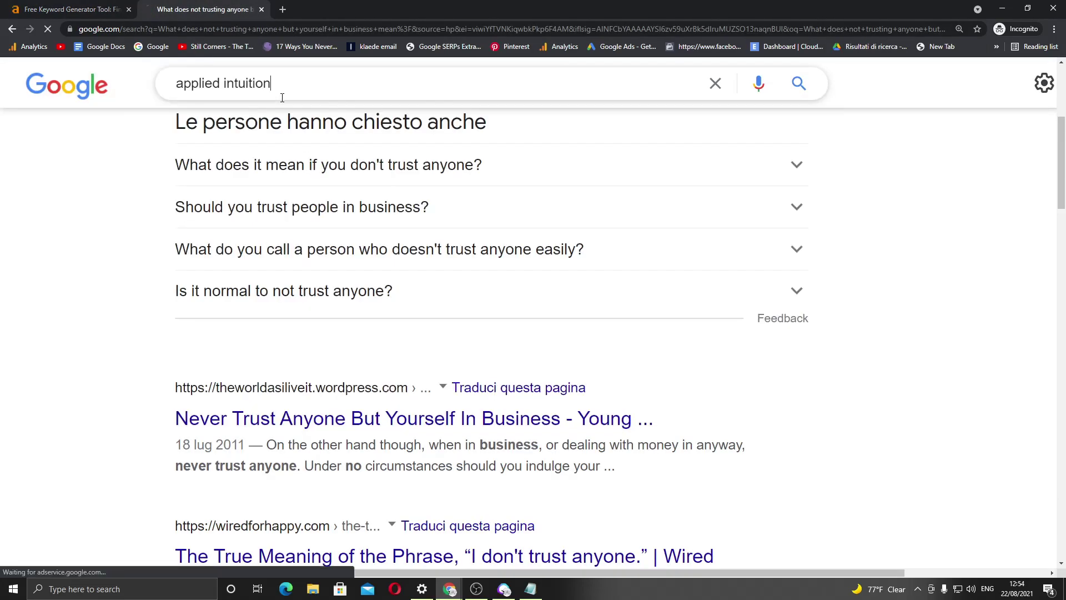
Step: Scroll the Google results for 'applied intuition' and remove the added words from the query
scroll(127, 309, "down", 1)
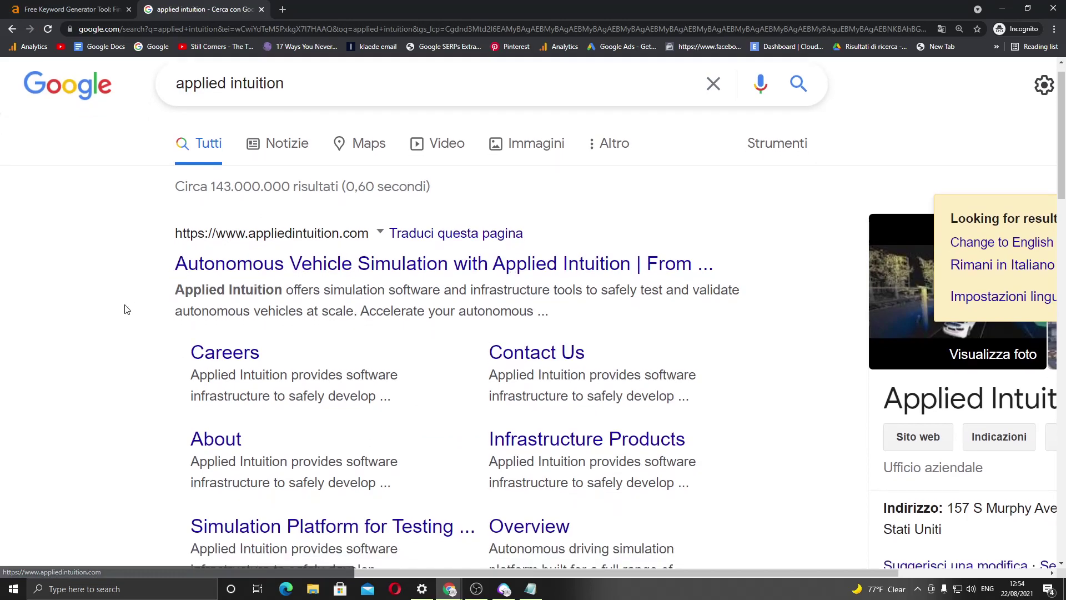
scroll(127, 309, "down", 2)
scroll(325, 143, "up", 2)
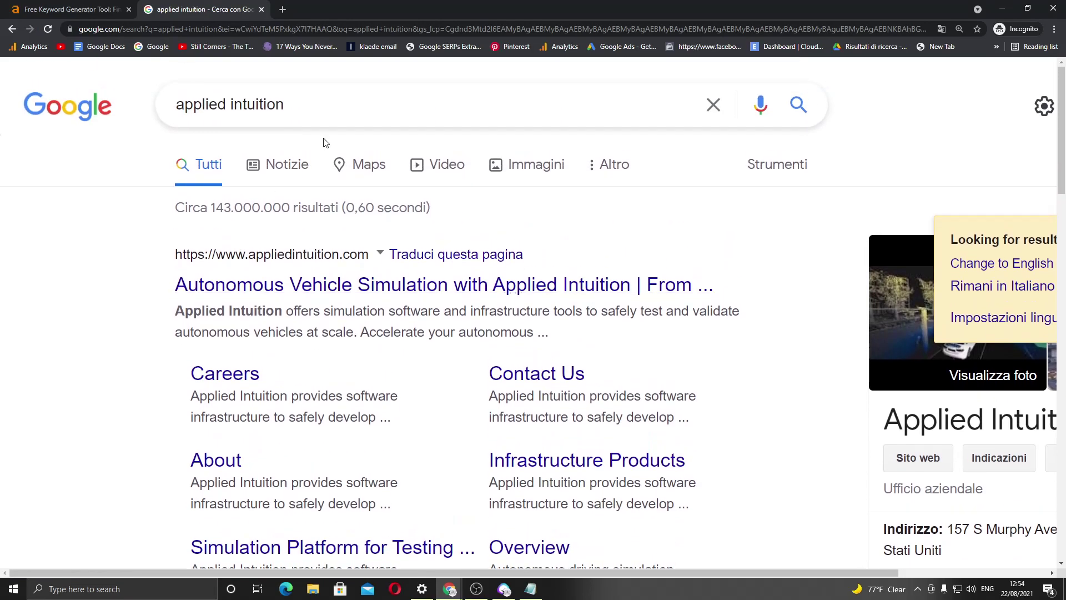
type("in")
key("BackSpace")
key("BackSpace")
key("BackSpace")
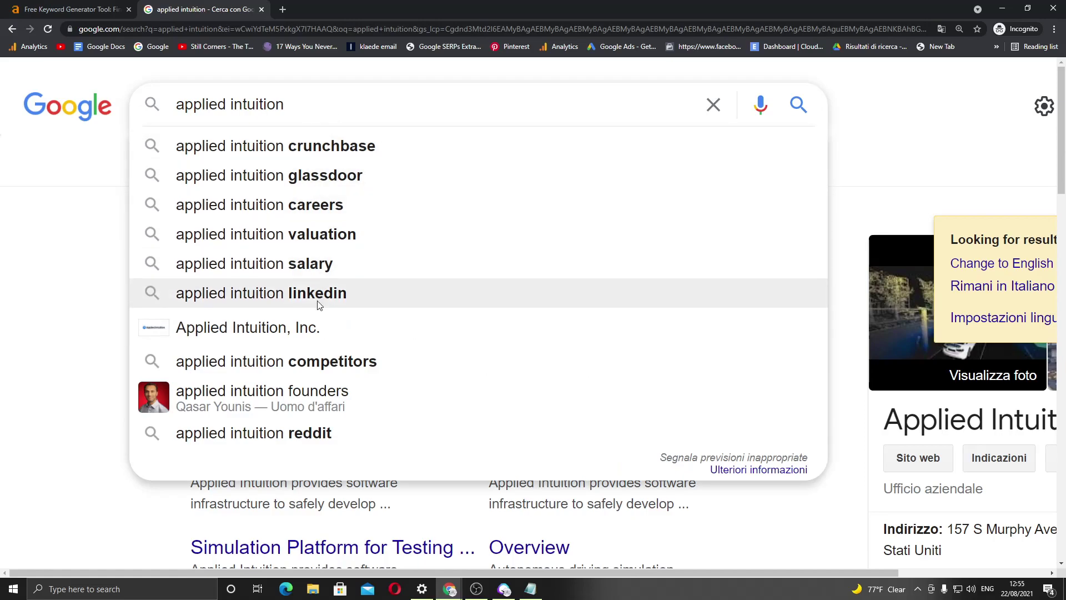
Step: Scroll down through the INTUITION keyword list in the keyword generator
key("ctrl+1")
scroll(167, 295, "down", 1)
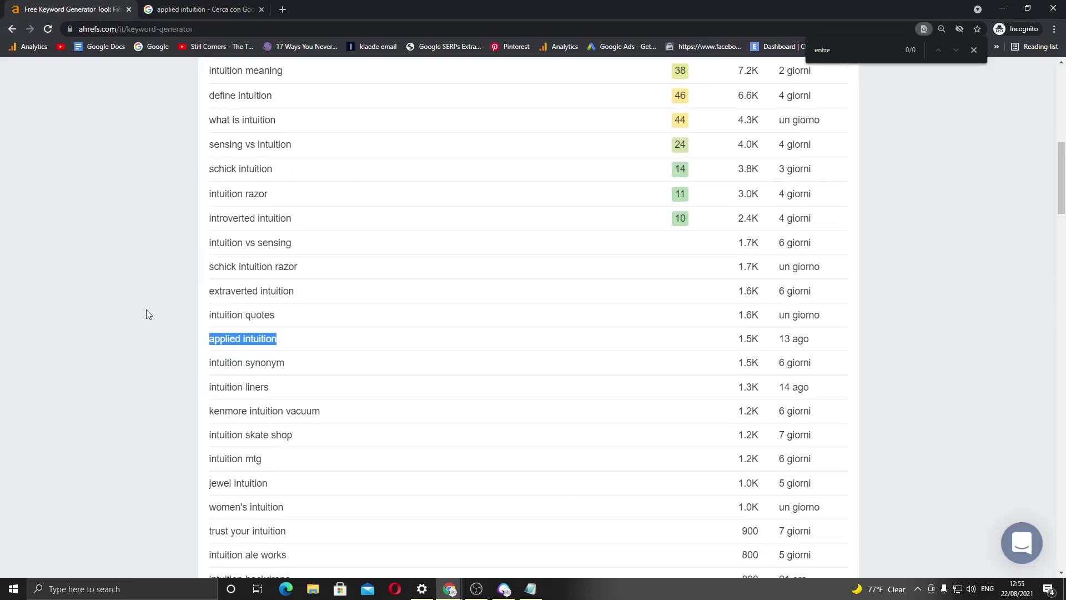
scroll(156, 316, "down", 2)
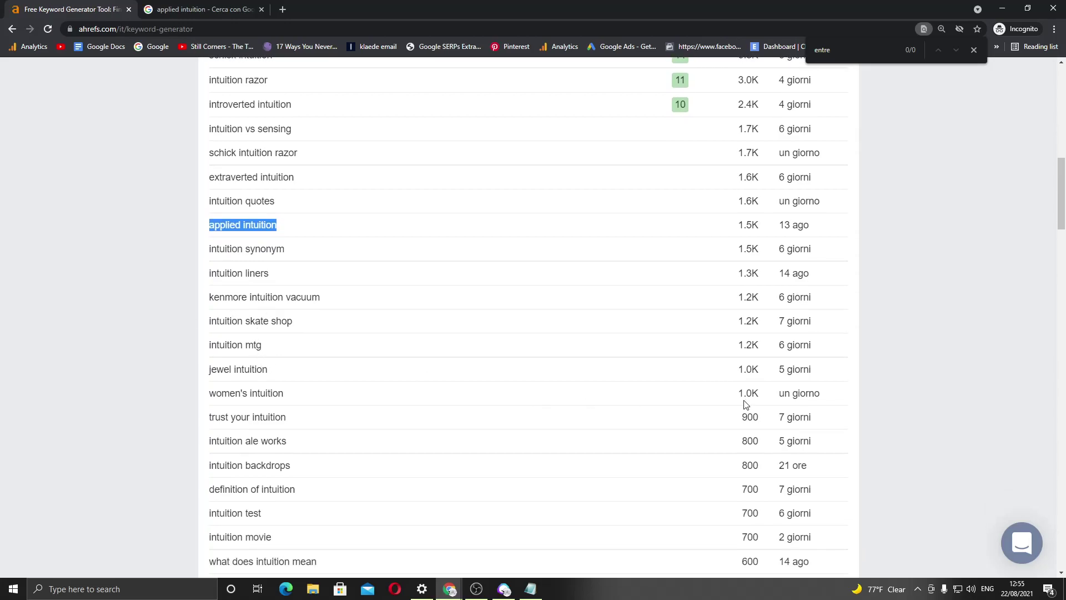
left_click_drag(756, 370, 671, 195)
left_click(907, 335)
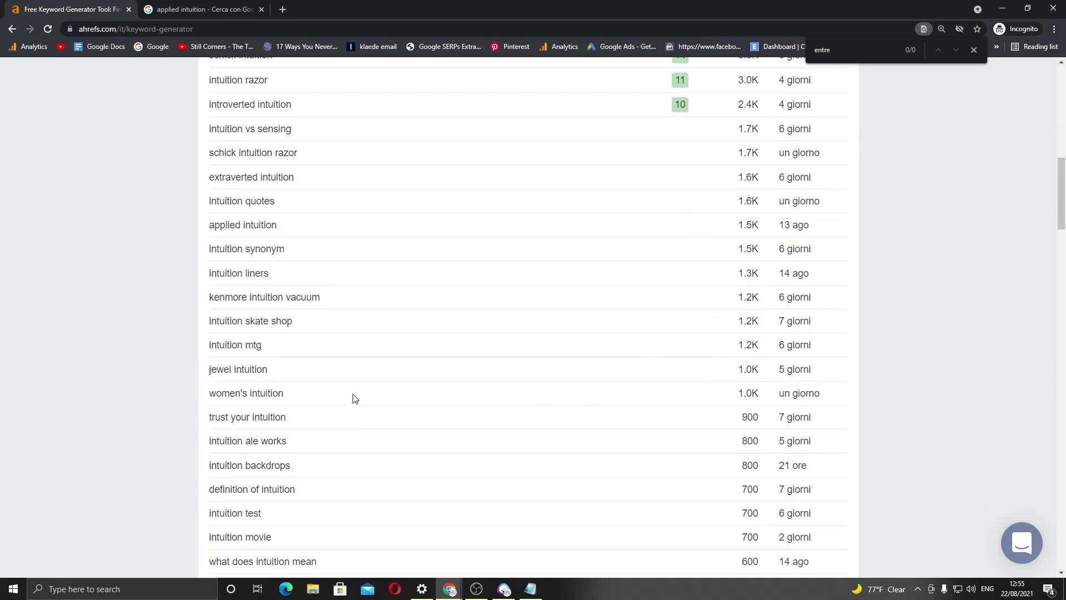
left_click_drag(322, 414, 180, 425)
left_click(300, 401)
scroll(294, 436, "down", 1)
scroll(291, 344, "down", 1)
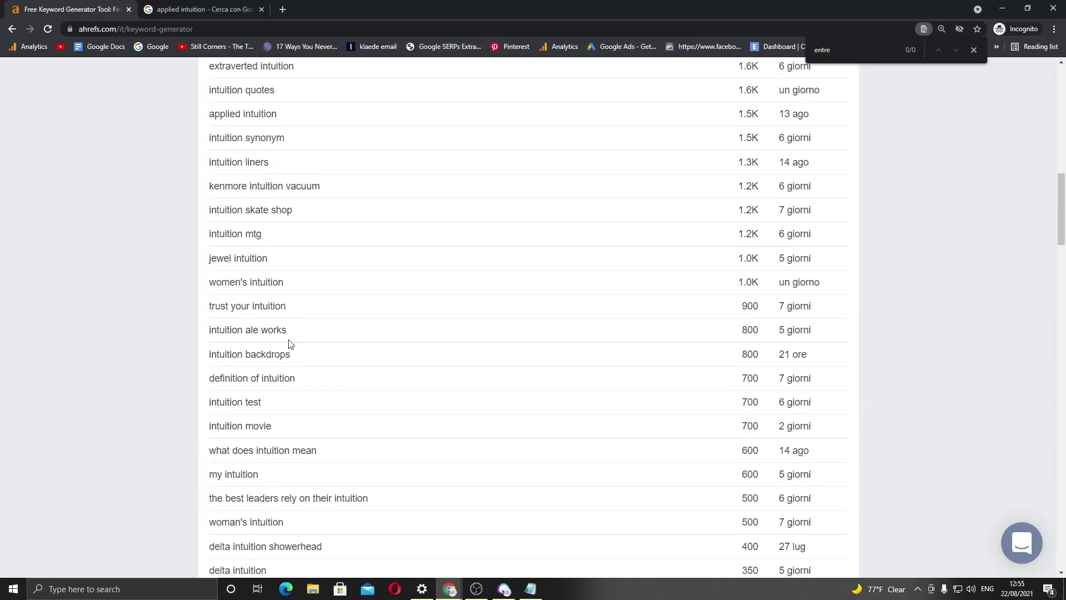
scroll(287, 358, "down", 1)
scroll(282, 414, "down", 2)
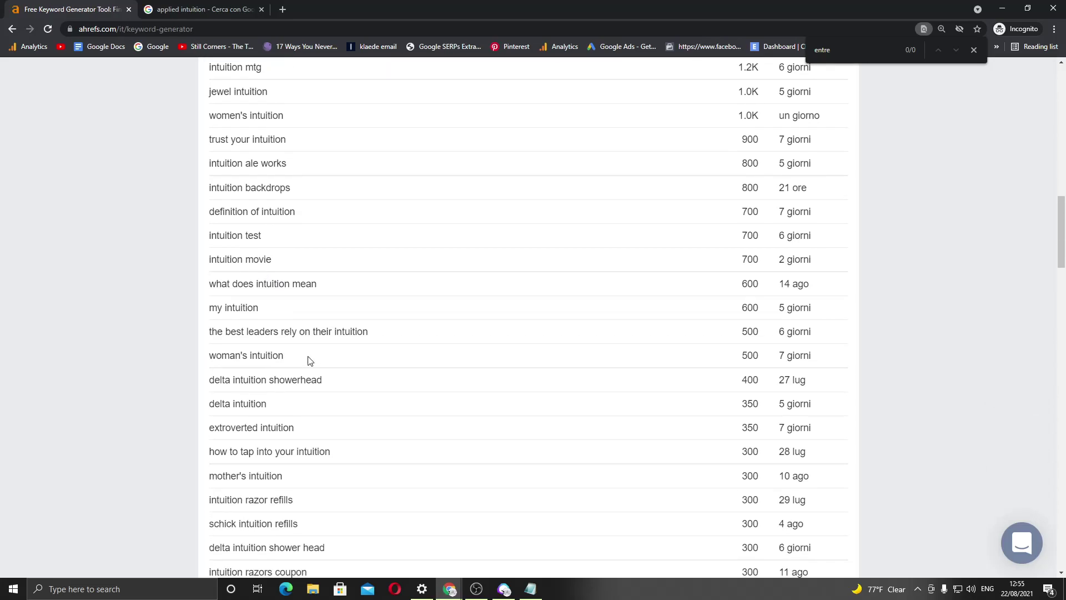
Step: Zoom in and select the keyword 'the best leaders rely on their intuition'
key("ctrl+plus")
left_click_drag(351, 394, 148, 390)
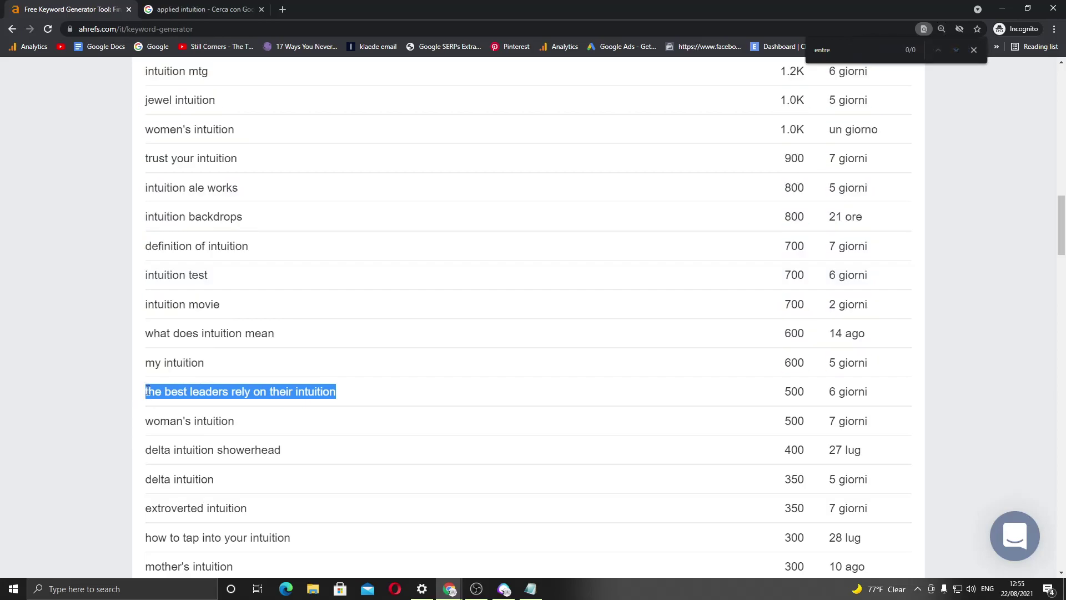
left_click(178, 4)
left_click(248, 107)
Step: Search Google for 'the best leaders rely on their intuition' and paste it under Answer Target in Notepad
key("ctrl+a")
key("ctrl+v")
key("Return")
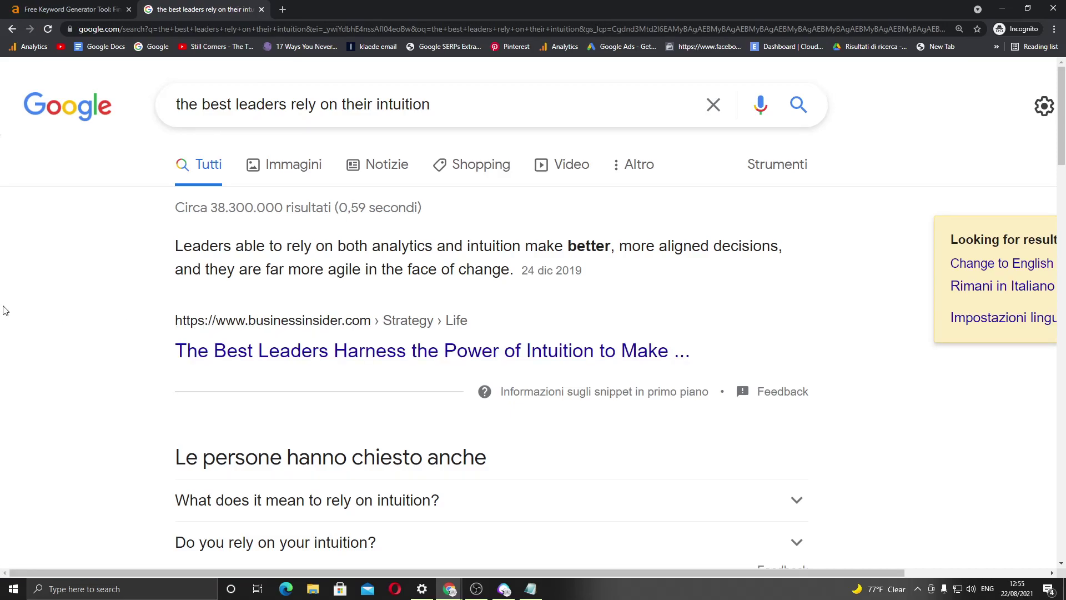
key("alt+Tab")
left_click(723, 341)
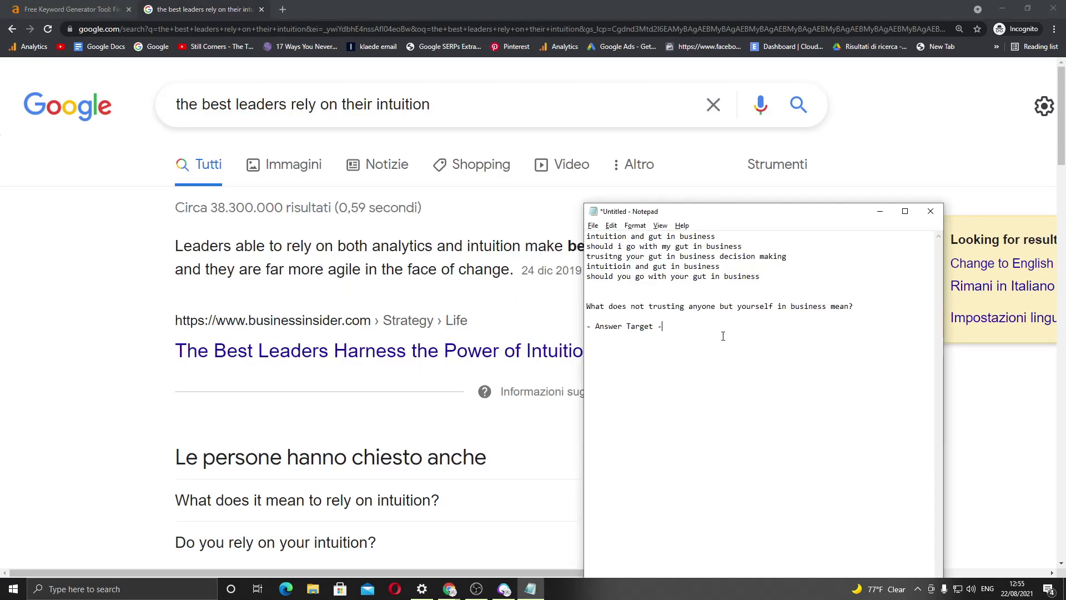
key("ctrl+v")
key("alt+Tab")
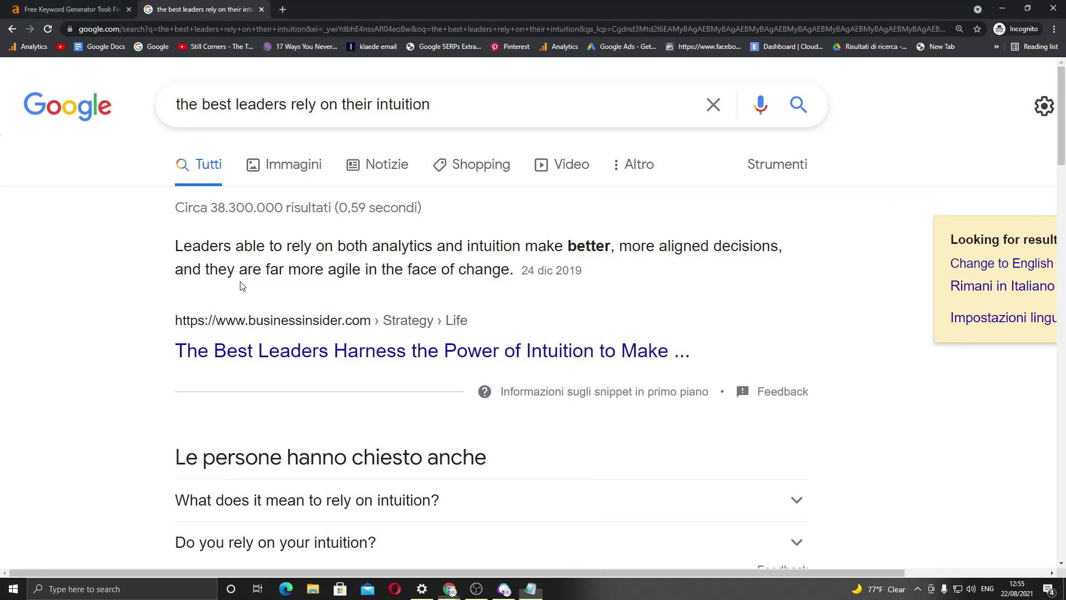
Step: Try selecting the featured snippet paragraph and the query text on the Google results
left_click_drag(177, 245, 769, 384)
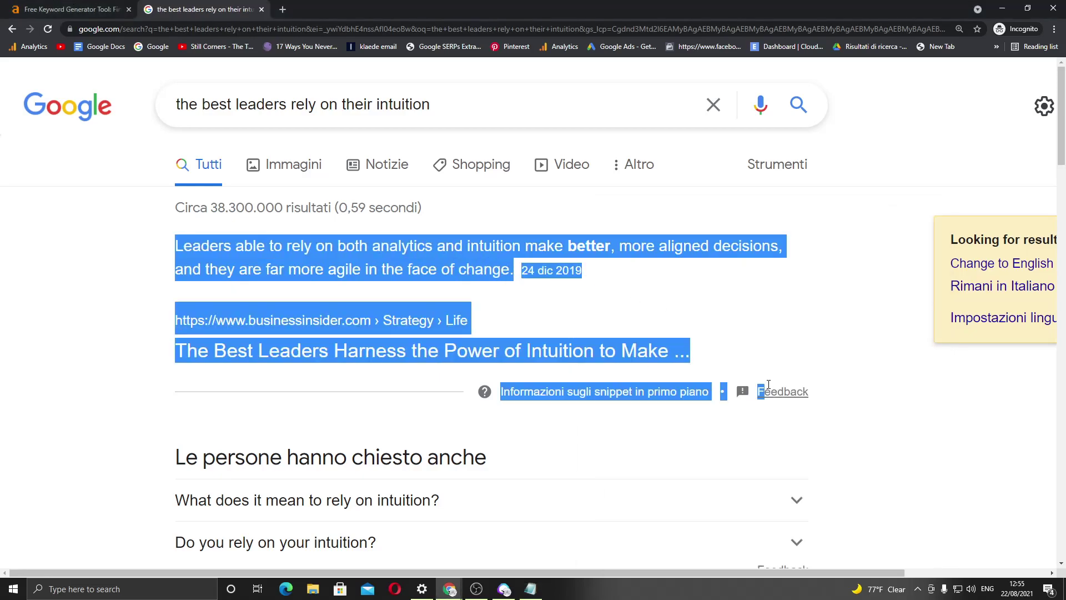
left_click(834, 318)
left_click_drag(530, 270, 598, 278)
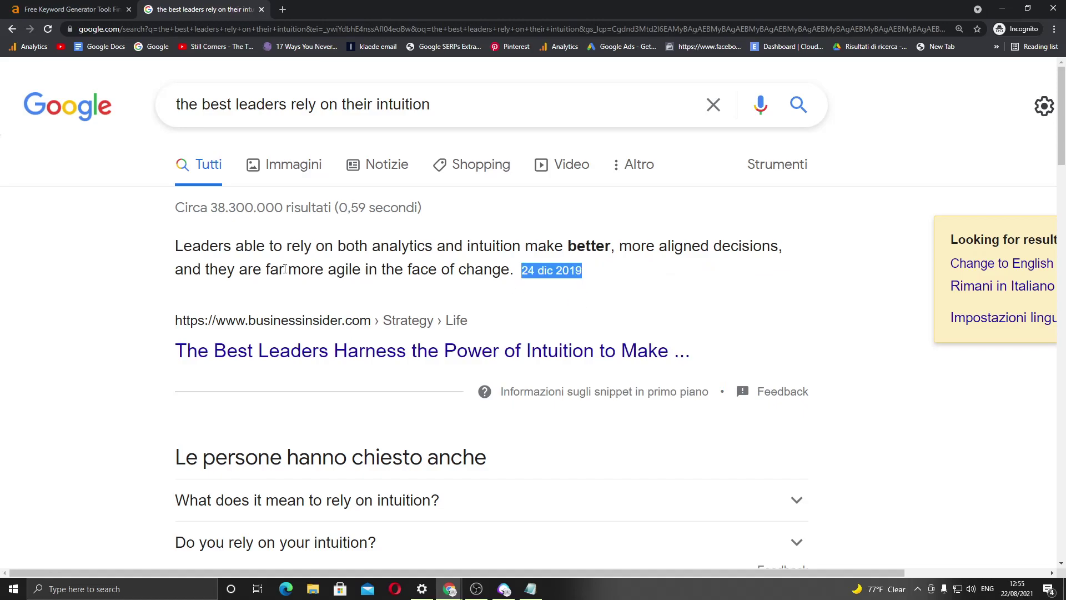
left_click_drag(433, 109, 78, 240)
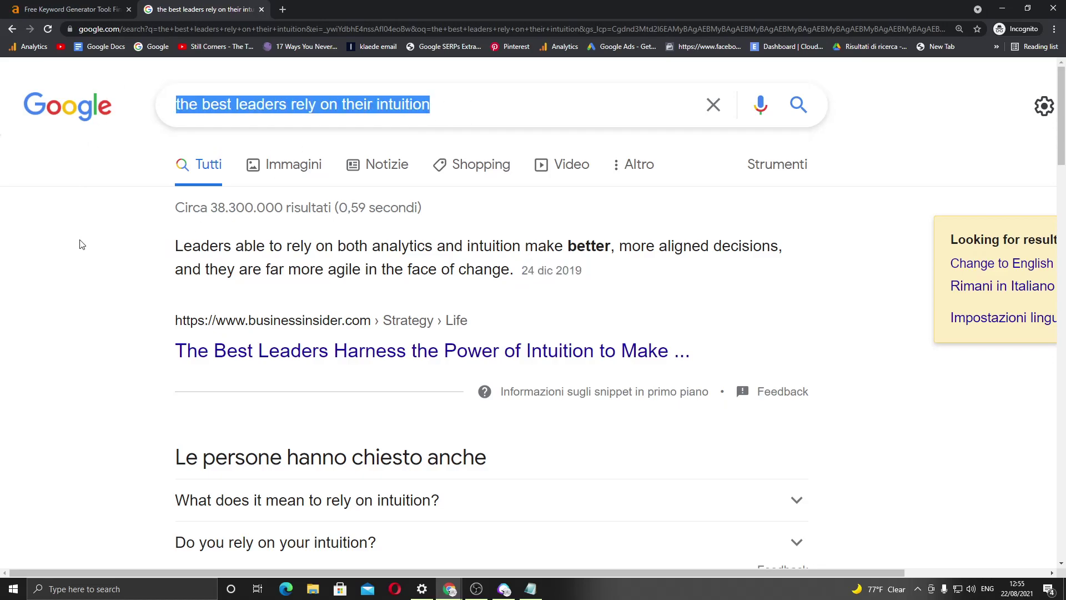
left_click(78, 240)
left_click_drag(467, 105, 52, 237)
left_click(52, 238)
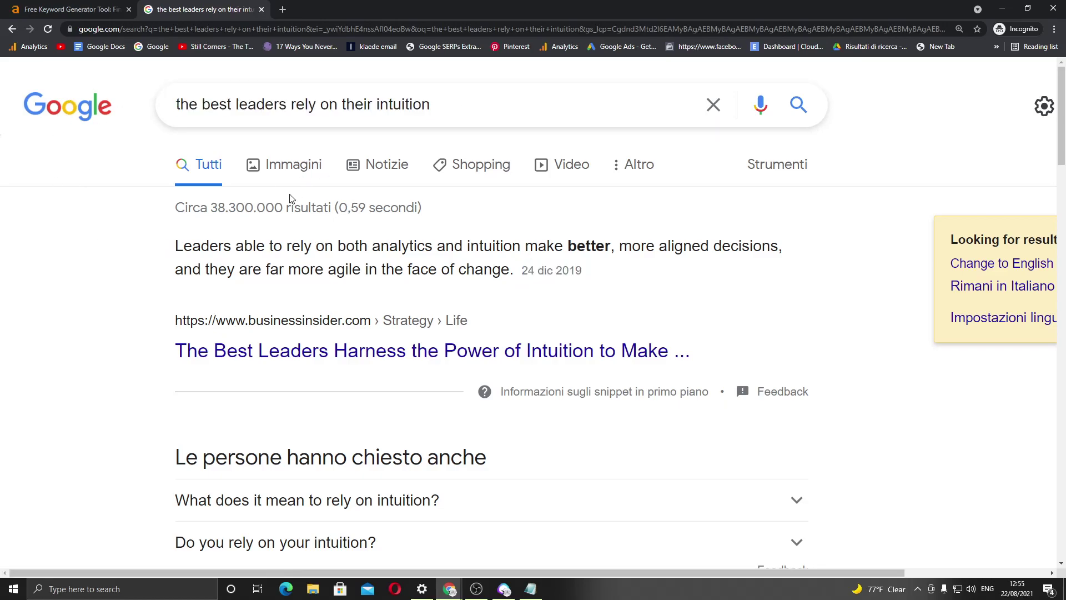
left_click_drag(173, 249, 665, 291)
left_click(662, 290)
Step: Copy the featured snippet answer into the notes on a new line below the keyword
key("alt+Tab")
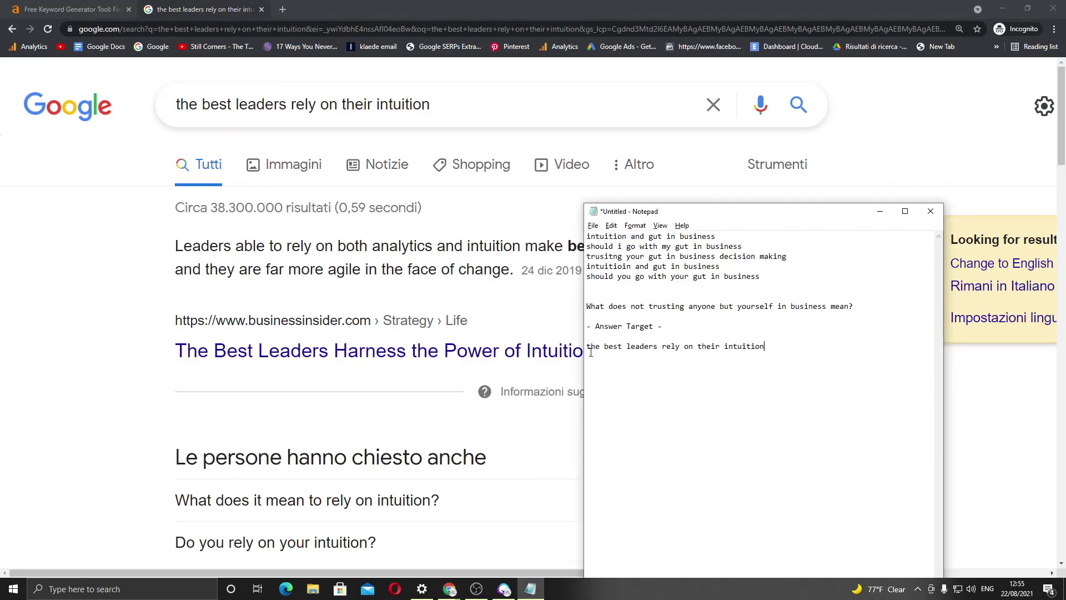
key("alt+Tab")
left_click_drag(173, 245, 510, 270)
key("ctrl+c")
key("alt+Tab")
key("Return")
key("Return")
key("ctrl+v")
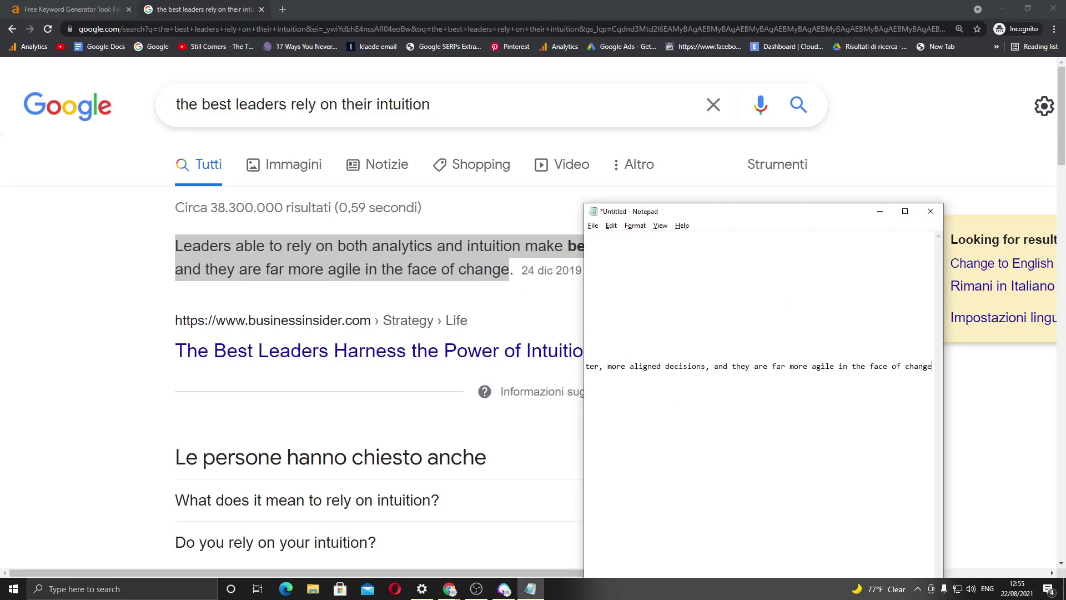
scroll(788, 394, "left", 10)
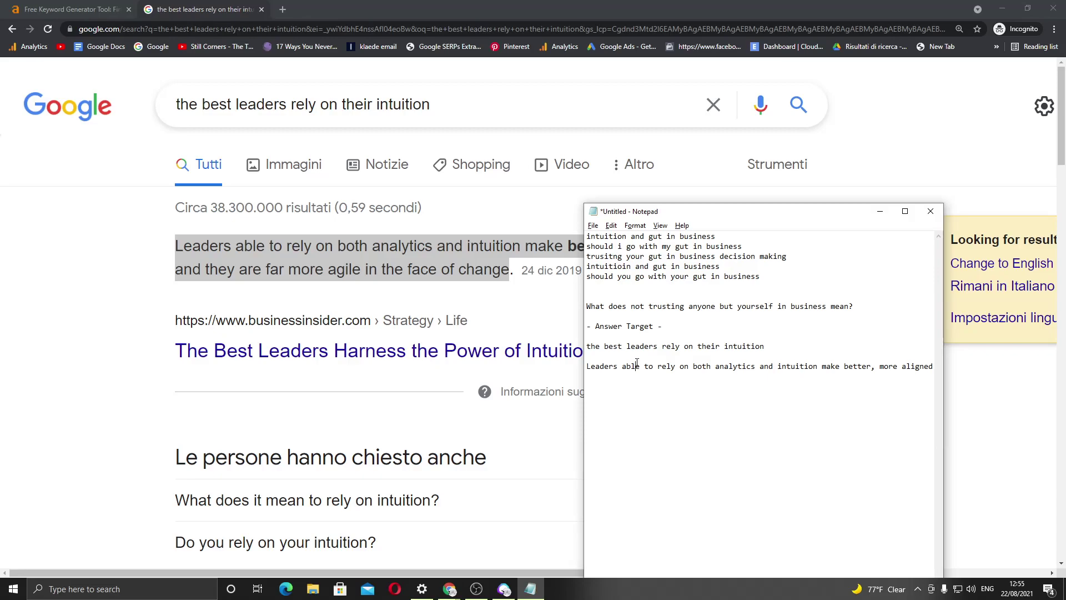
key("alt+Tab")
key("ctrl+shift+Tab")
Step: Select the keyword 'how to tap into your intuition' in the Ahrefs list
scroll(333, 352, "down", 3)
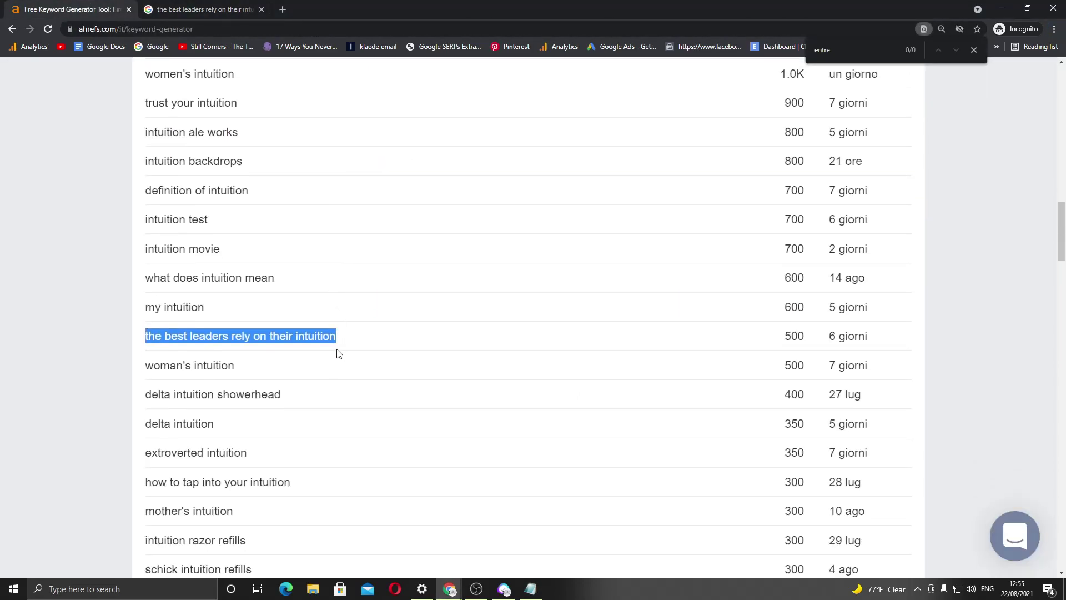
scroll(222, 339, "down", 1)
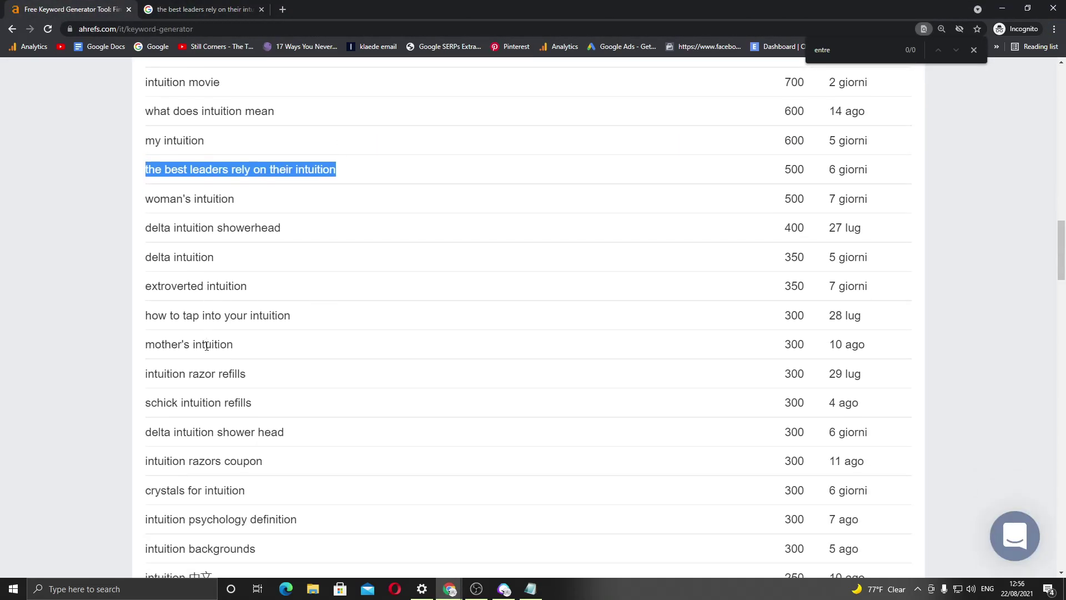
left_click(74, 322)
scroll(73, 323, "down", 1)
left_click_drag(305, 272, 147, 271)
key("ctrl+c")
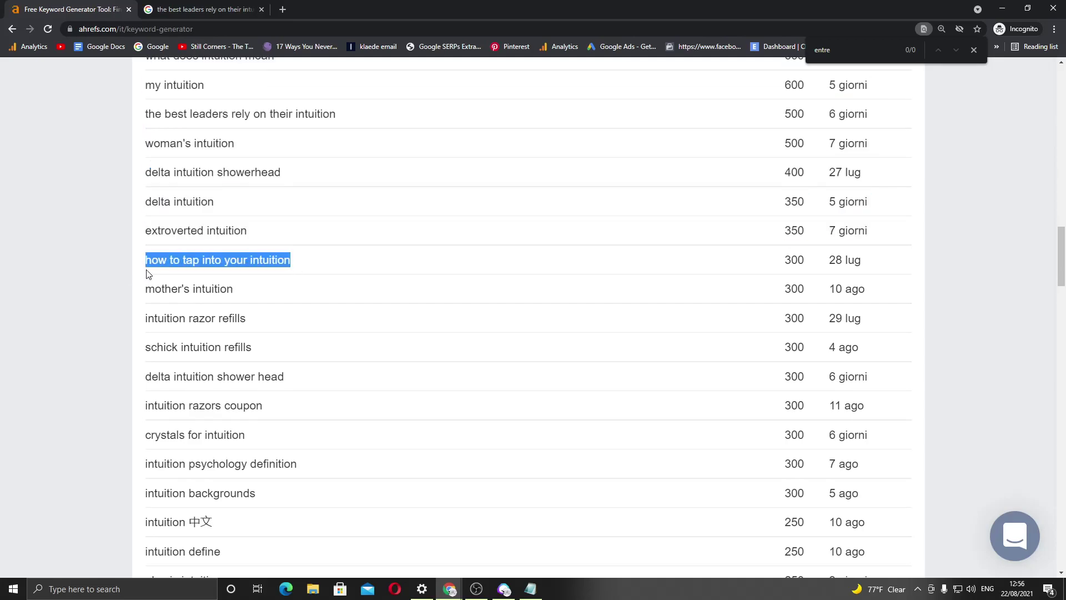
Step: Search Google for 'how to tap into your intuition' and scroll through the results
left_click(160, 4)
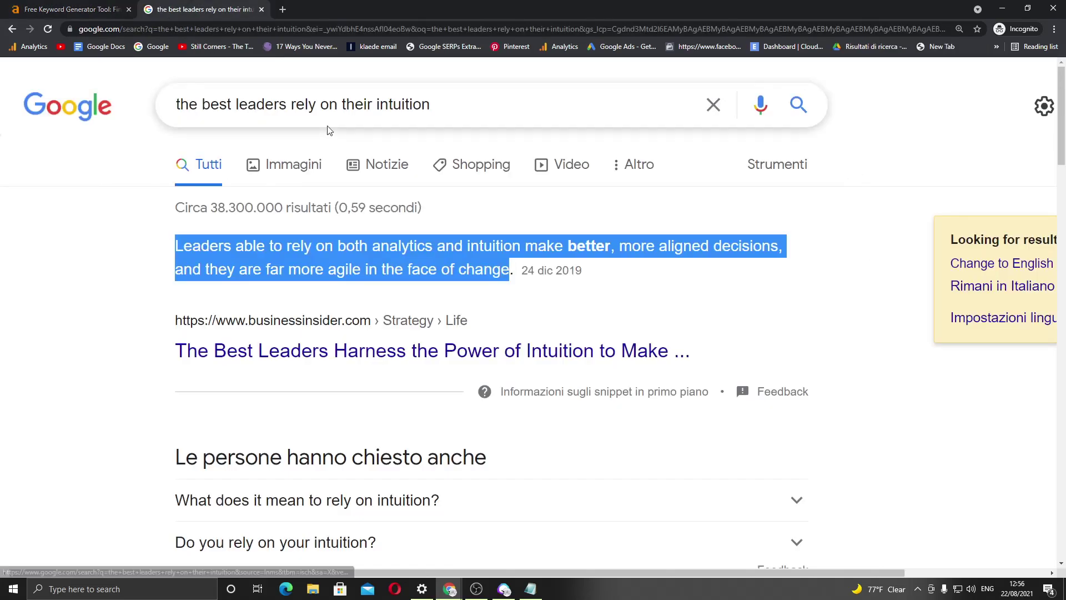
left_click(331, 126)
key("ctrl+a")
key("ctrl+v")
key("Return")
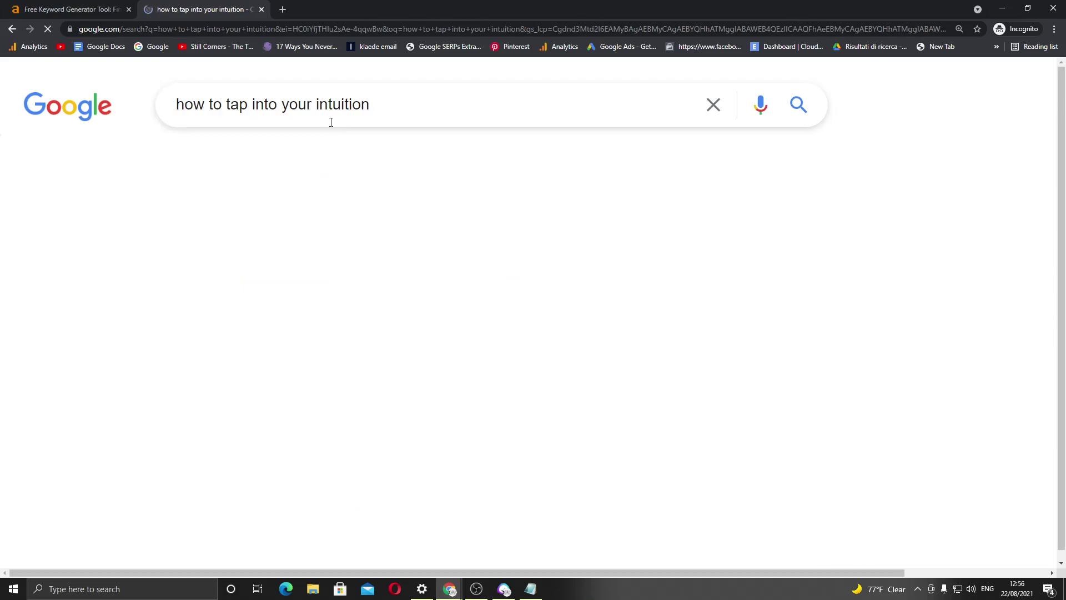
scroll(390, 327, "down", 6)
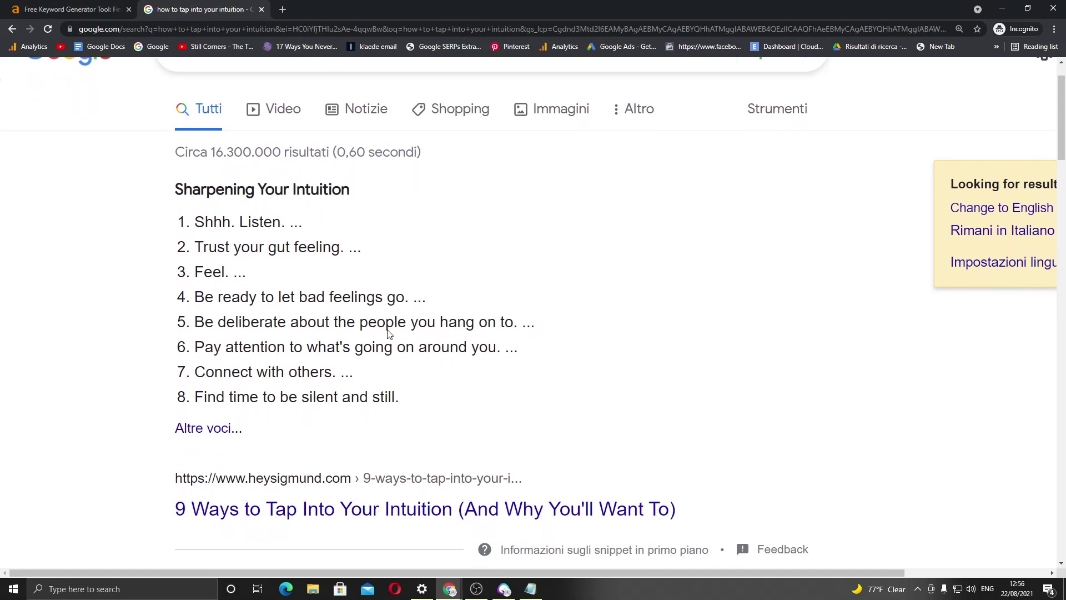
scroll(388, 330, "down", 1)
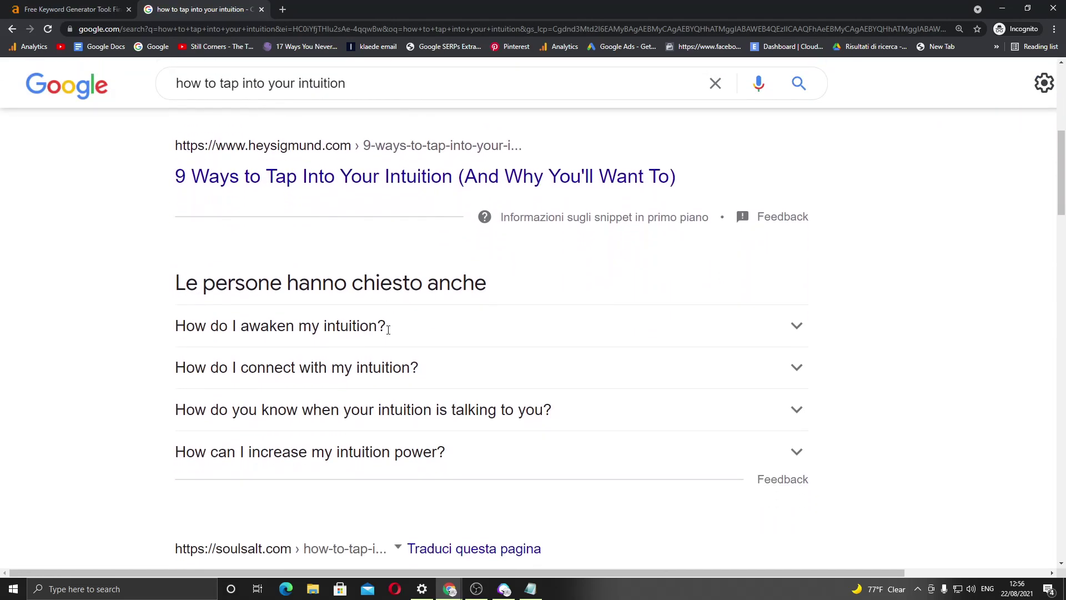
scroll(388, 333, "down", 2)
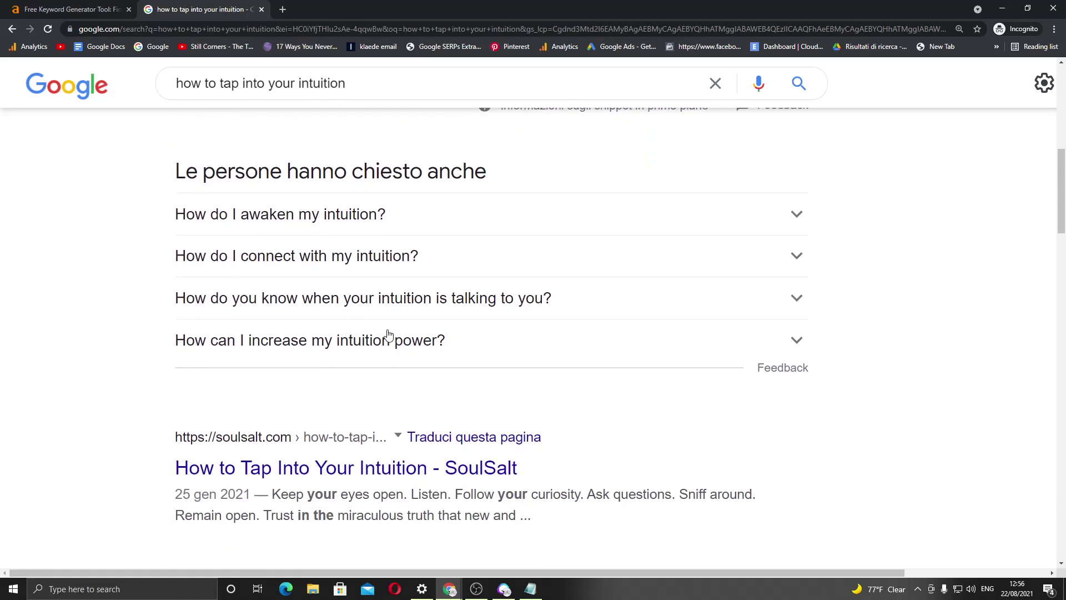
Step: Scroll far down the keyword list and copy 'following your intuition'
left_click(102, 6)
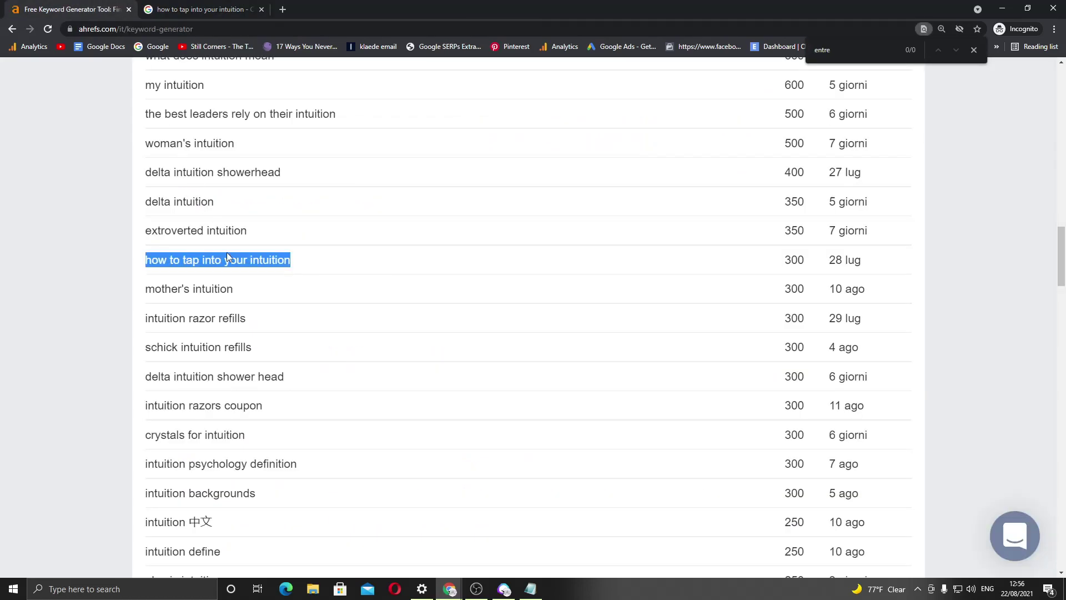
scroll(268, 374, "down", 1)
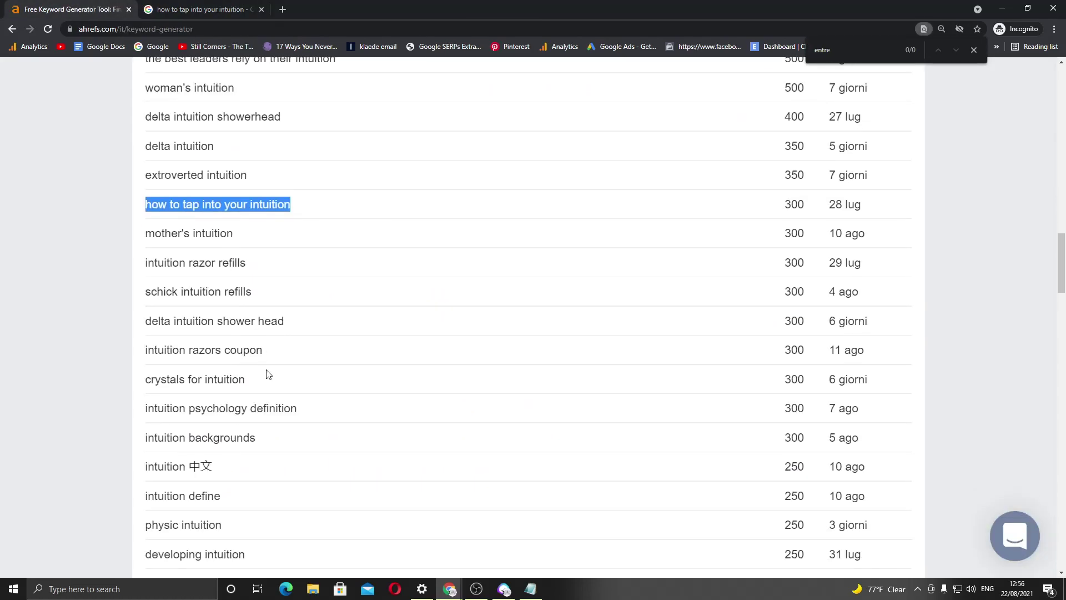
scroll(118, 351, "down", 1)
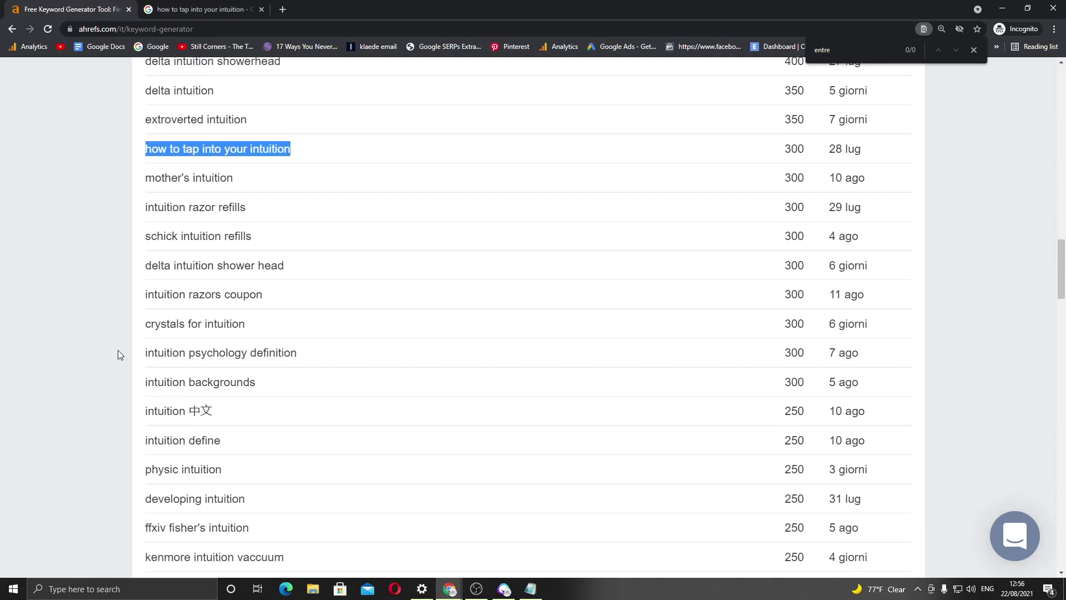
scroll(117, 351, "down", 3)
scroll(117, 351, "up", 7)
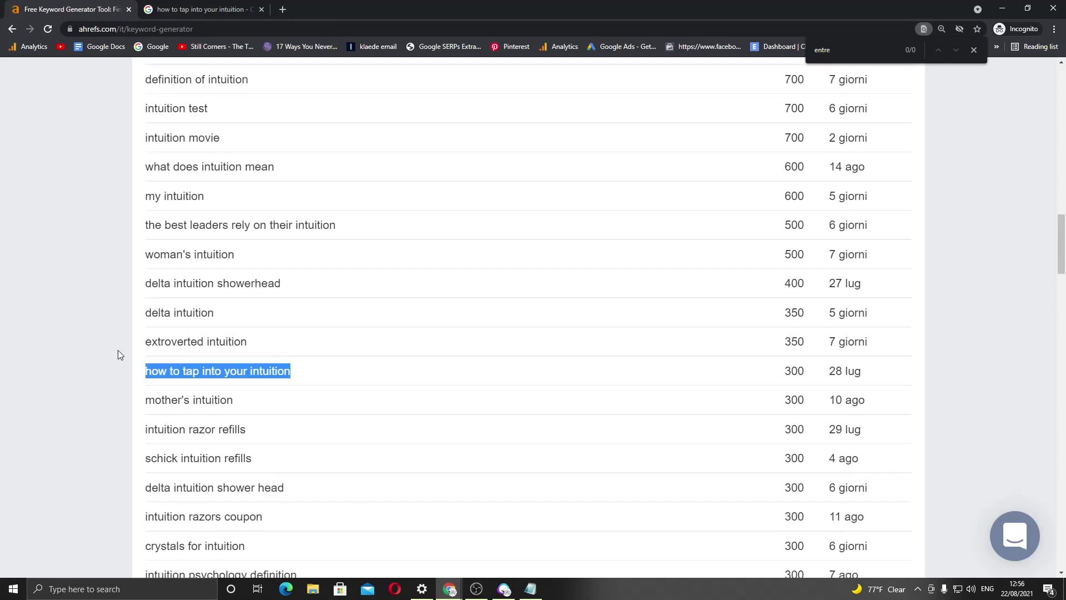
scroll(118, 351, "down", 6)
scroll(181, 494, "down", 1)
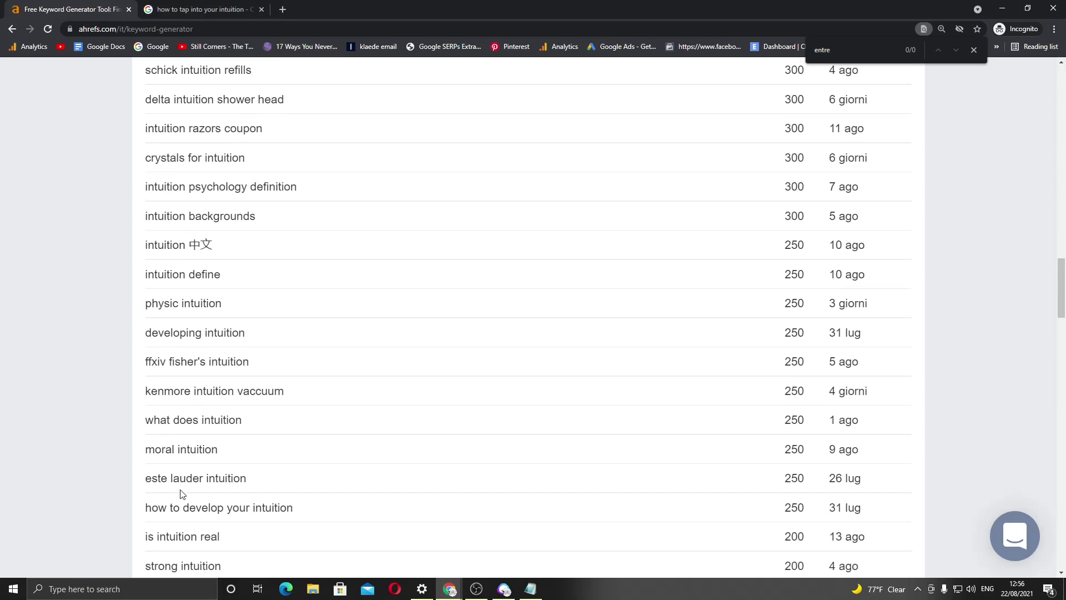
scroll(255, 471, "down", 1)
scroll(303, 452, "down", 1)
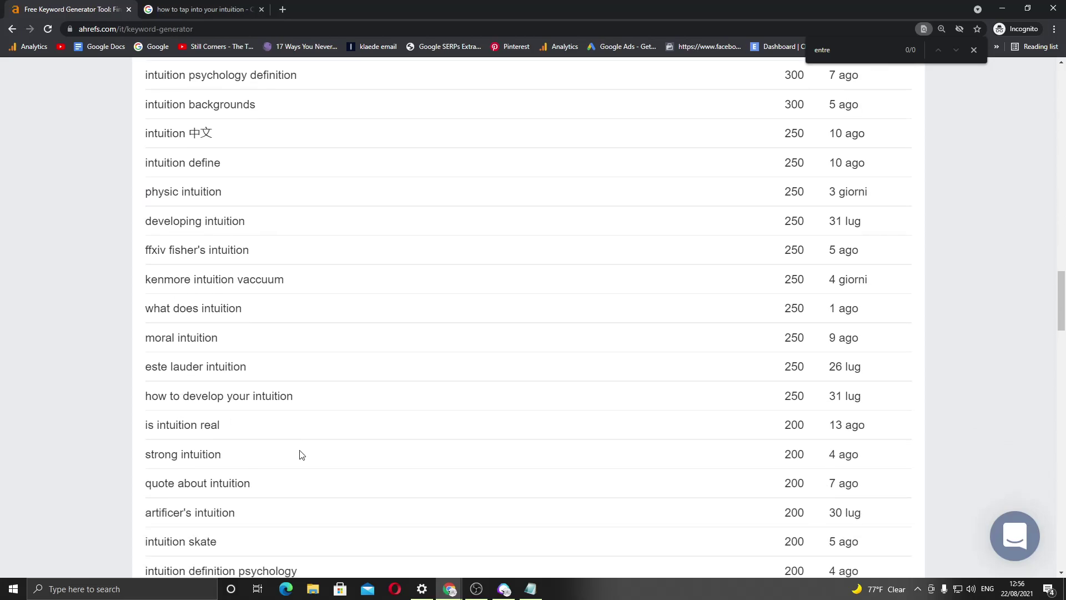
scroll(255, 498, "down", 3)
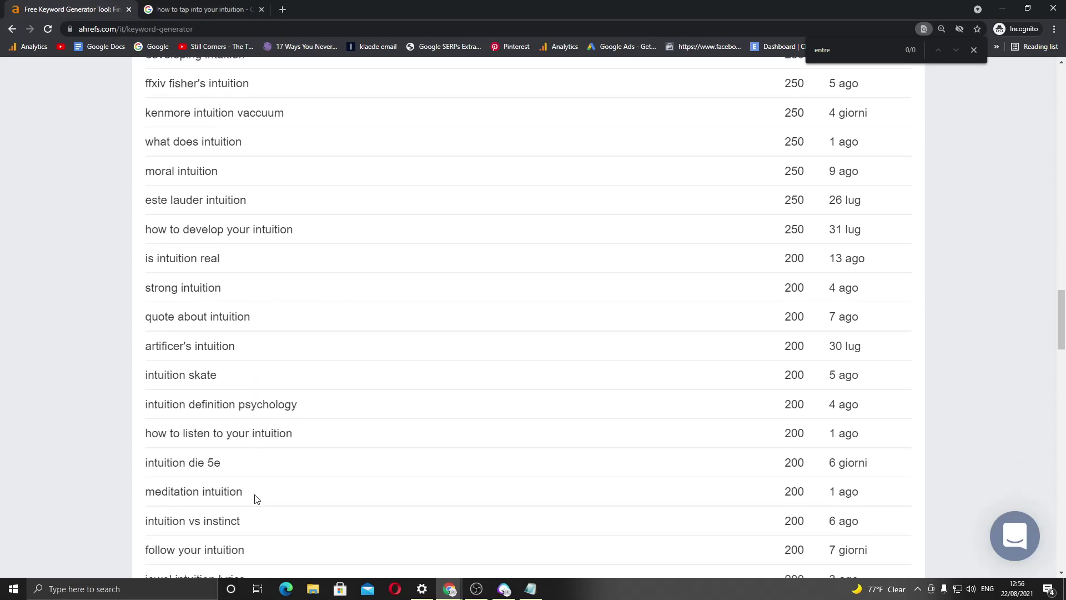
scroll(257, 499, "down", 1)
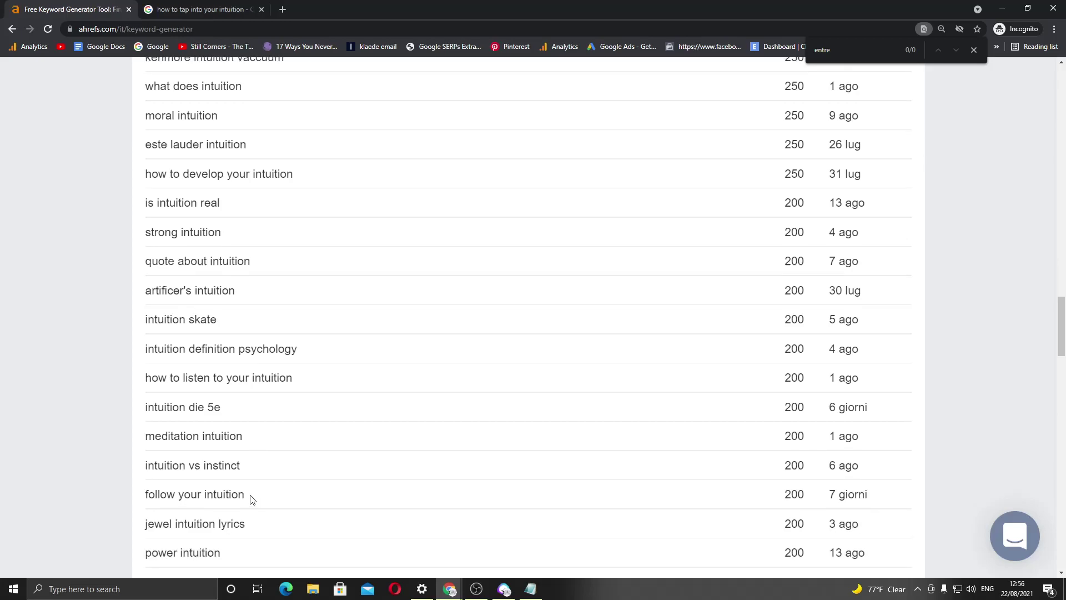
scroll(91, 466, "down", 4)
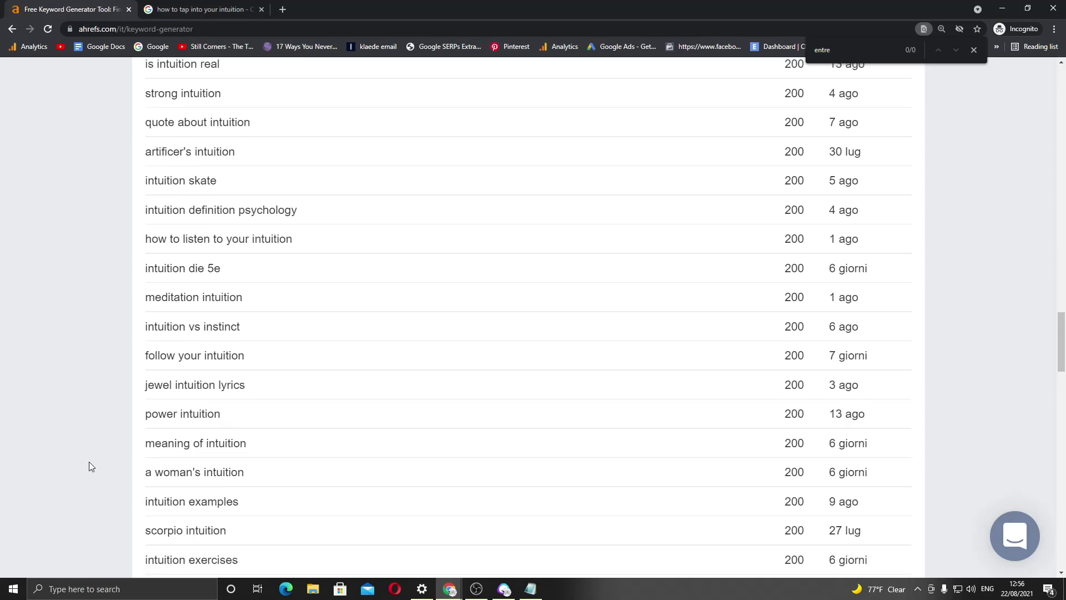
scroll(89, 463, "down", 2)
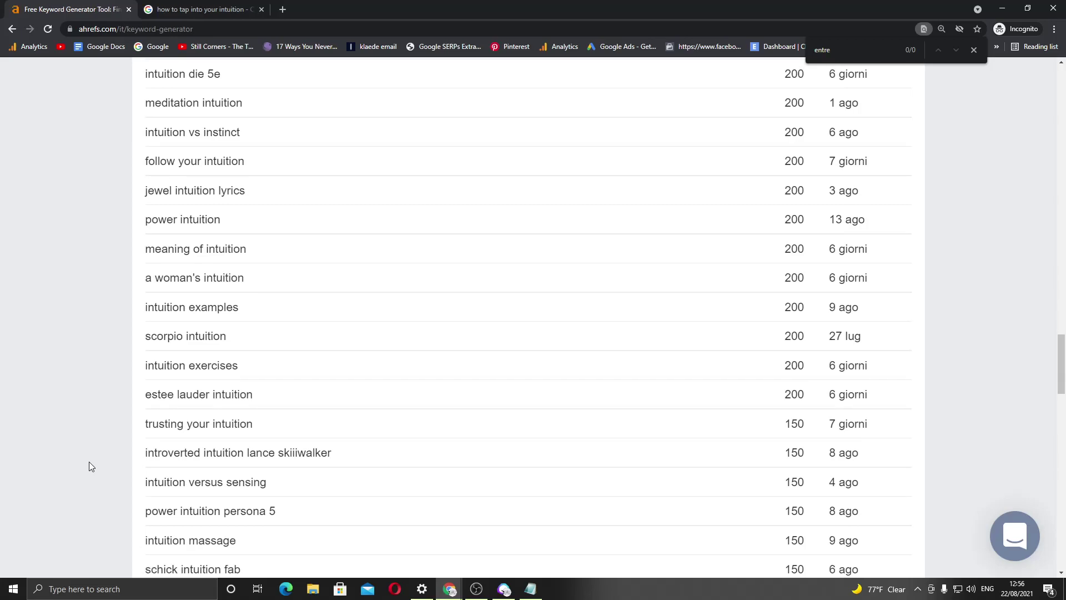
scroll(89, 463, "down", 1)
scroll(89, 464, "down", 3)
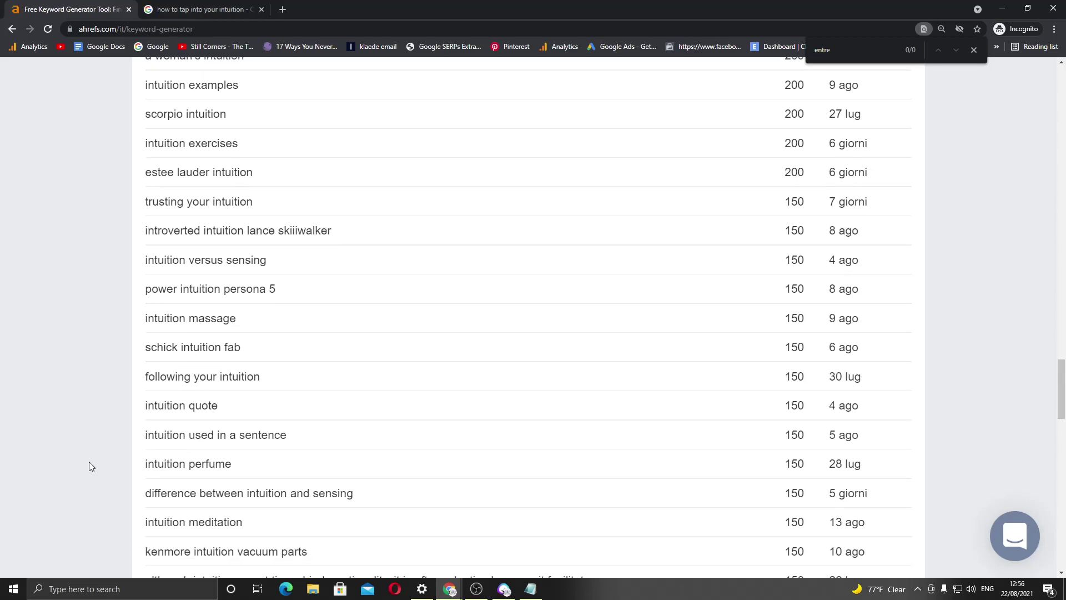
scroll(91, 466, "down", 1)
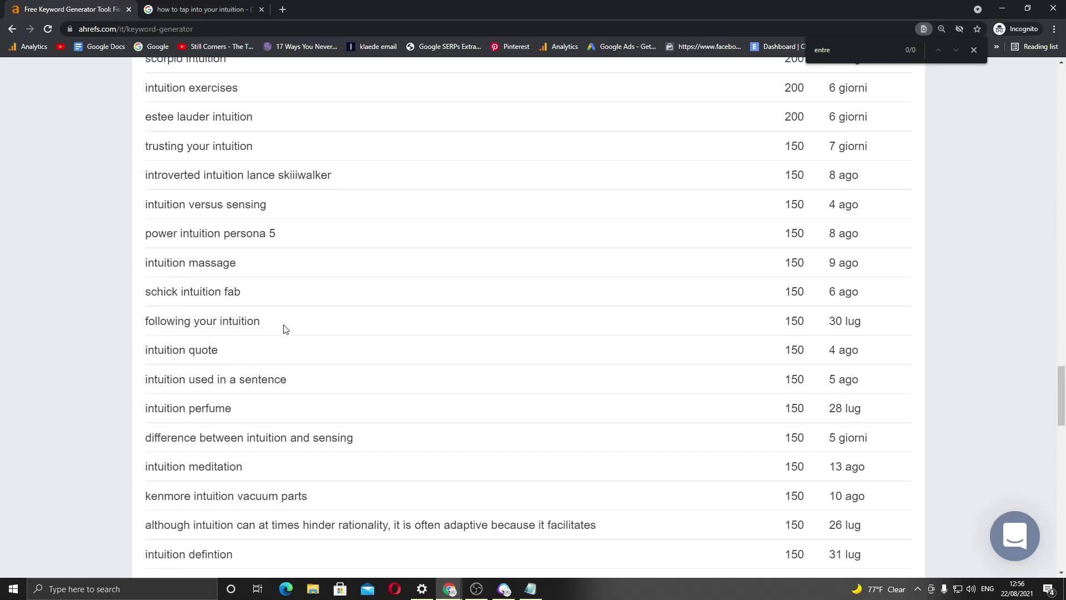
left_click_drag(285, 329, 148, 324)
key("ctrl+c")
key("alt+Tab")
Step: Search Google for 'following your intuition'
left_click(218, 14)
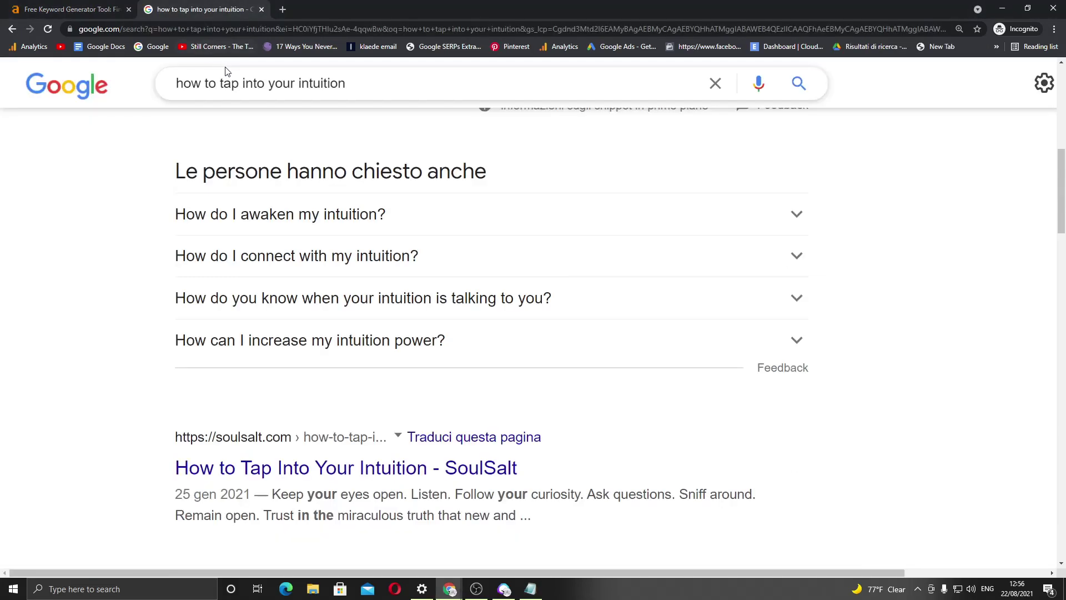
left_click(222, 78)
key("ctrl+a")
key("ctrl+v")
key("Return")
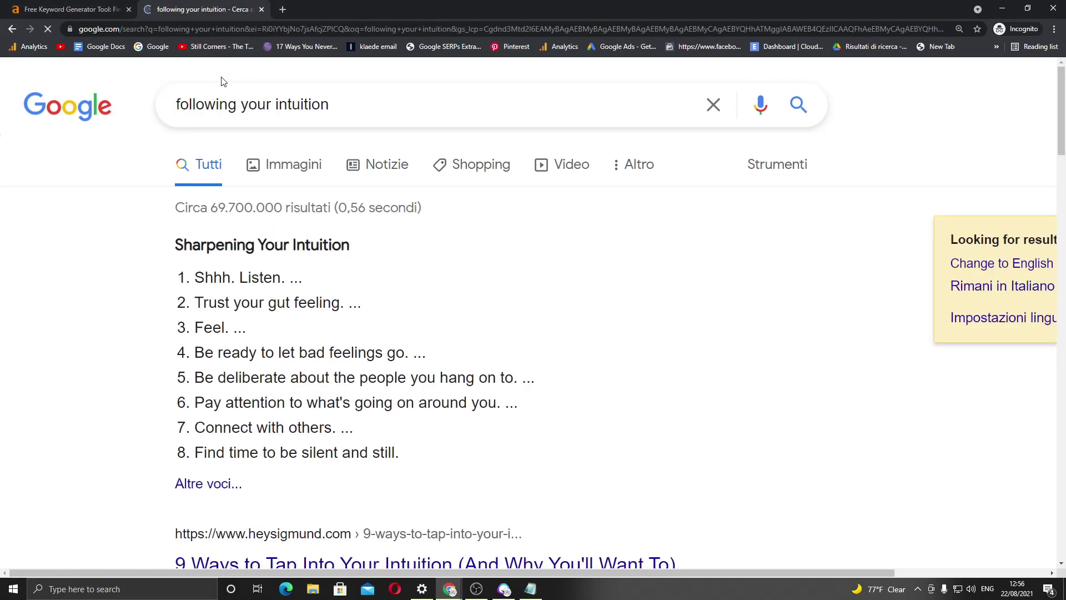
scroll(176, 270, "down", 3)
scroll(269, 373, "up", 3)
Step: Step back and forward between results, then open the Hey Sigmund '9 Ways to Tap Into Your Intuition' link's menu
left_click(13, 29)
scroll(138, 236, "up", 9)
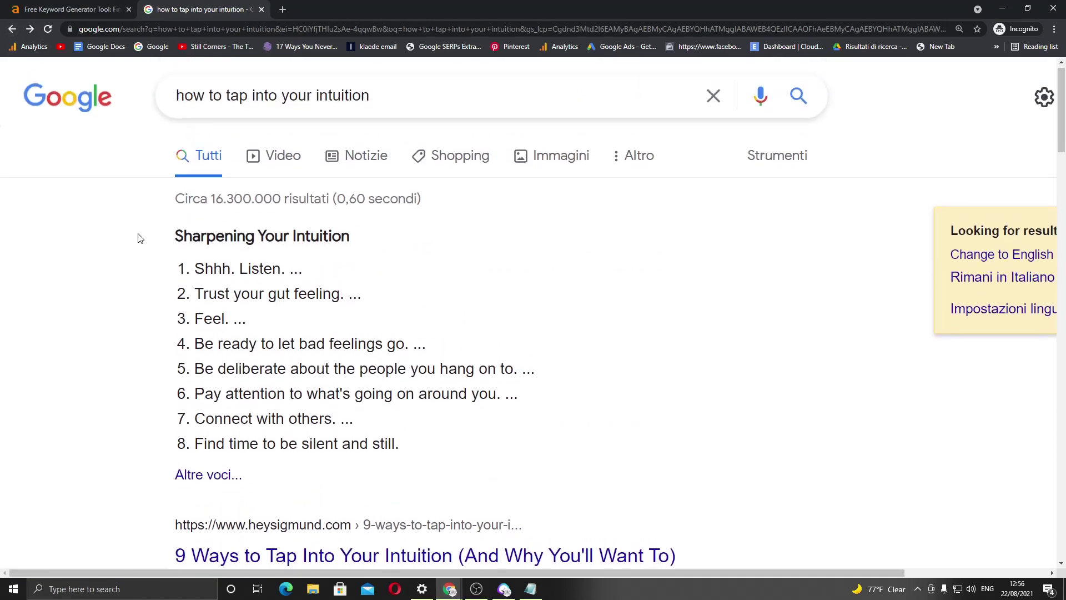
left_click(30, 28)
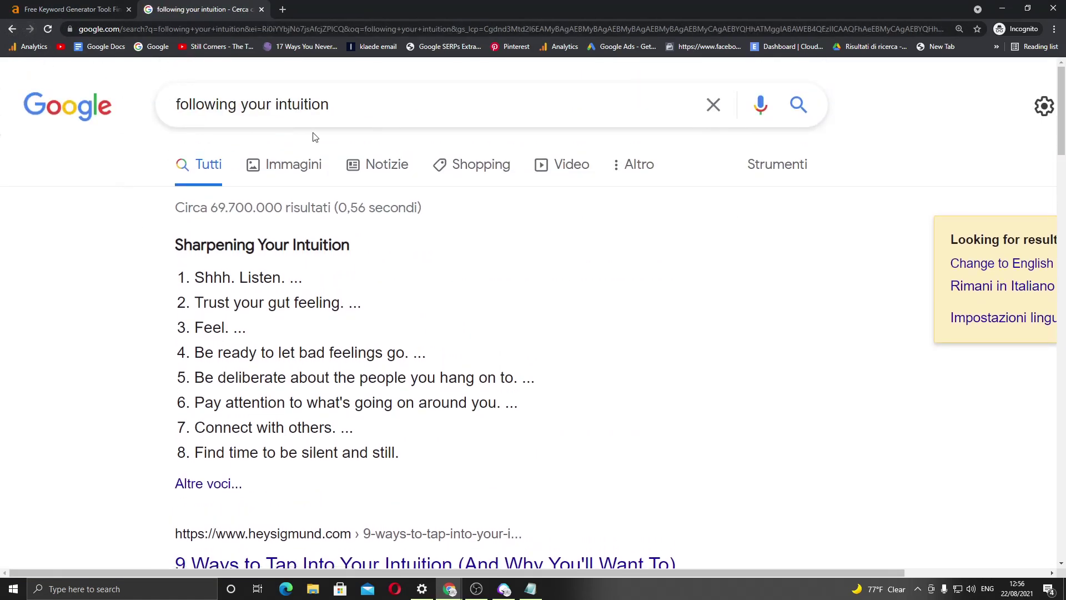
scroll(138, 286, "down", 7)
scroll(139, 286, "up", 2)
right_click(294, 236)
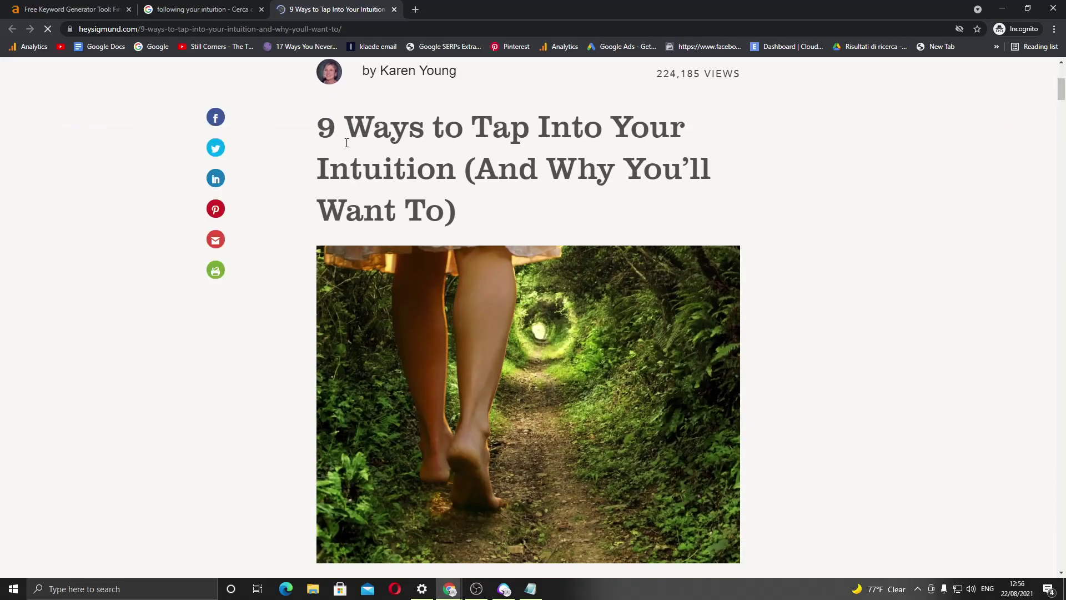
Step: Read down the Hey Sigmund intuition article, briefly selecting its shortcode paragraph
scroll(330, 147, "down", 15)
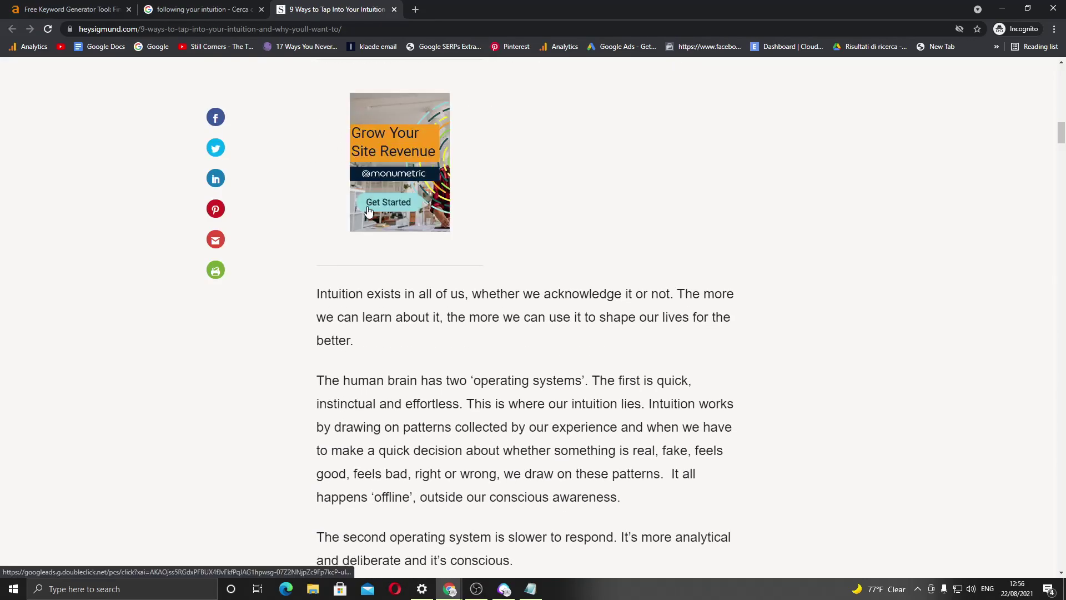
scroll(368, 230, "down", 3)
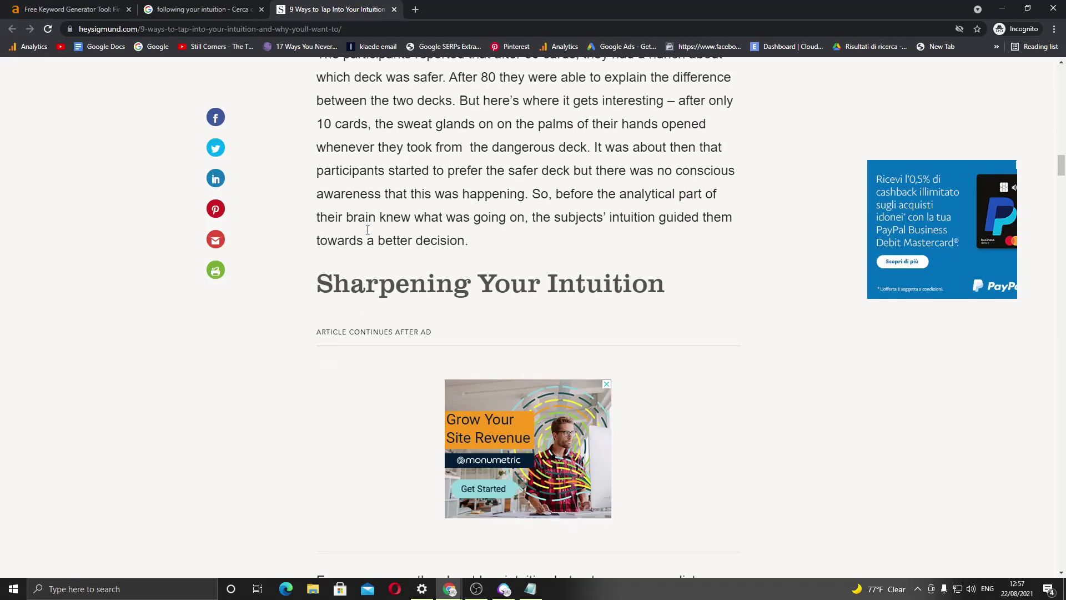
scroll(367, 230, "down", 20)
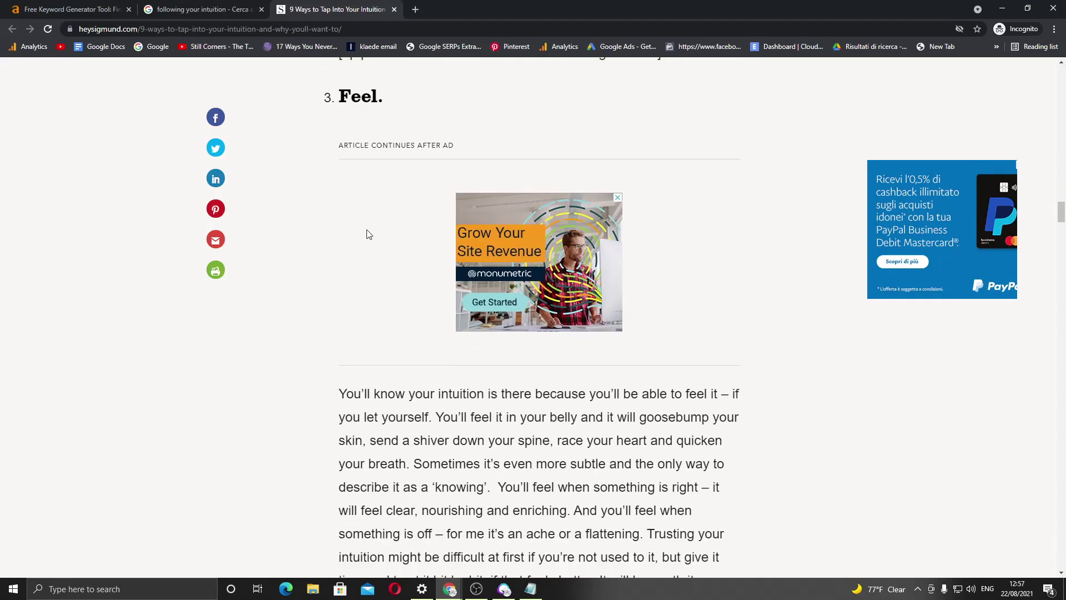
scroll(367, 229, "down", 20)
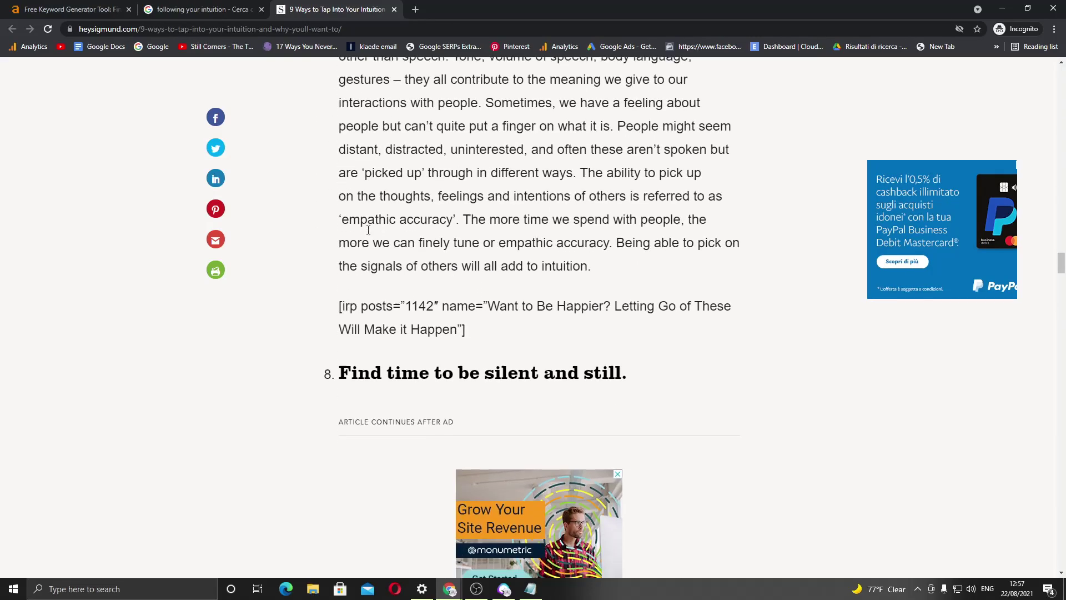
scroll(367, 230, "down", 3)
left_click_drag(517, 178, 335, 148)
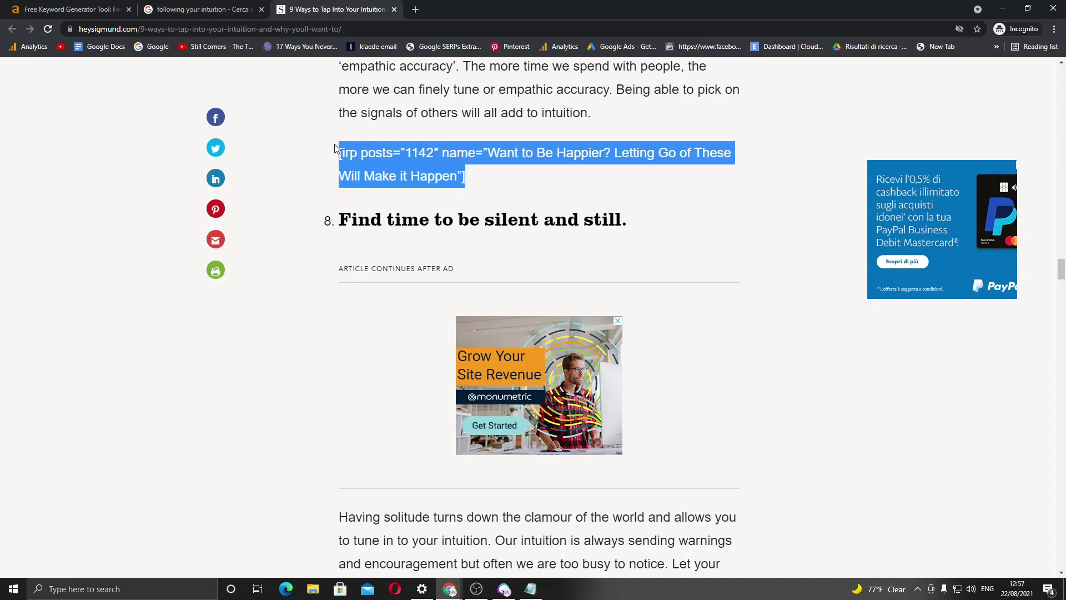
right_click(393, 153)
left_click(324, 179)
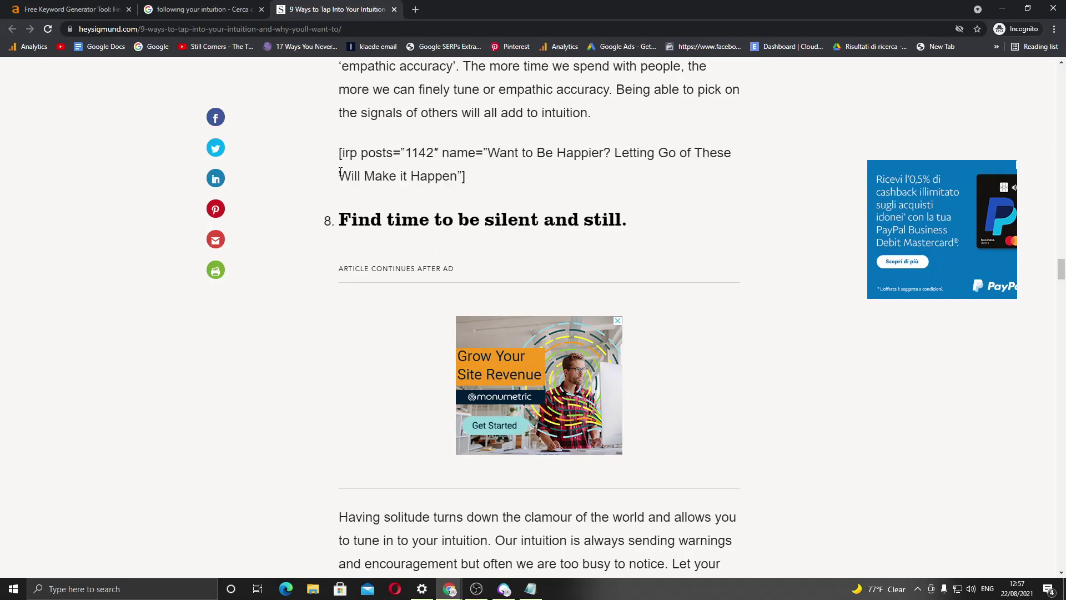
left_click_drag(335, 153, 472, 176)
left_click(508, 179)
Step: Skim the rest of the article and its comments, then return to the 'following your intuition' results
scroll(507, 183, "down", 5)
scroll(497, 227, "up", 6)
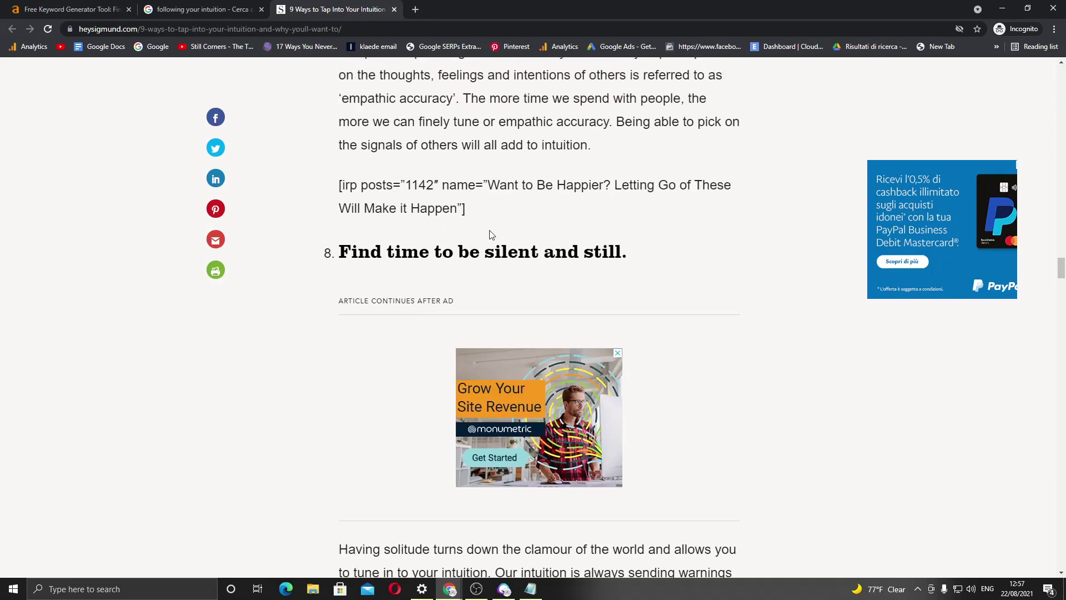
left_click_drag(515, 220, 336, 208)
left_click(347, 208)
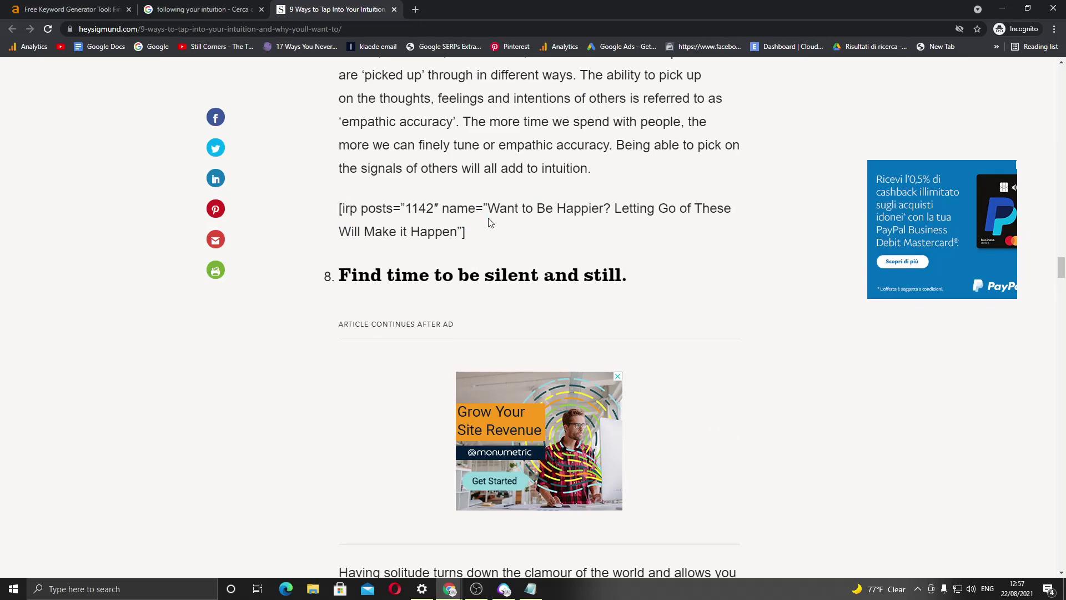
scroll(472, 220, "down", 4)
scroll(461, 223, "down", 15)
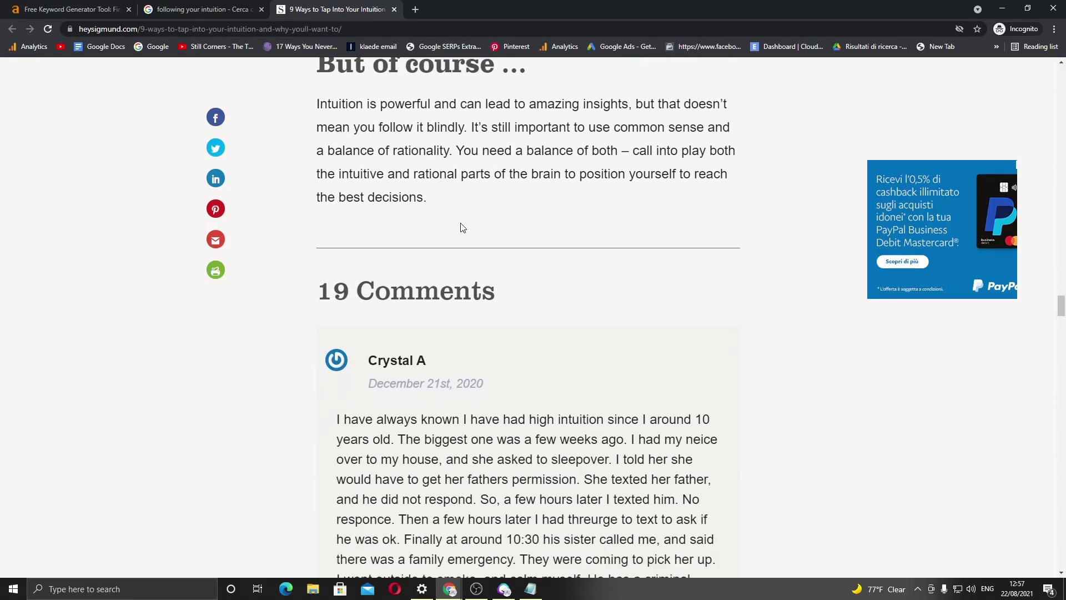
scroll(459, 234, "down", 1)
scroll(436, 278, "down", 1)
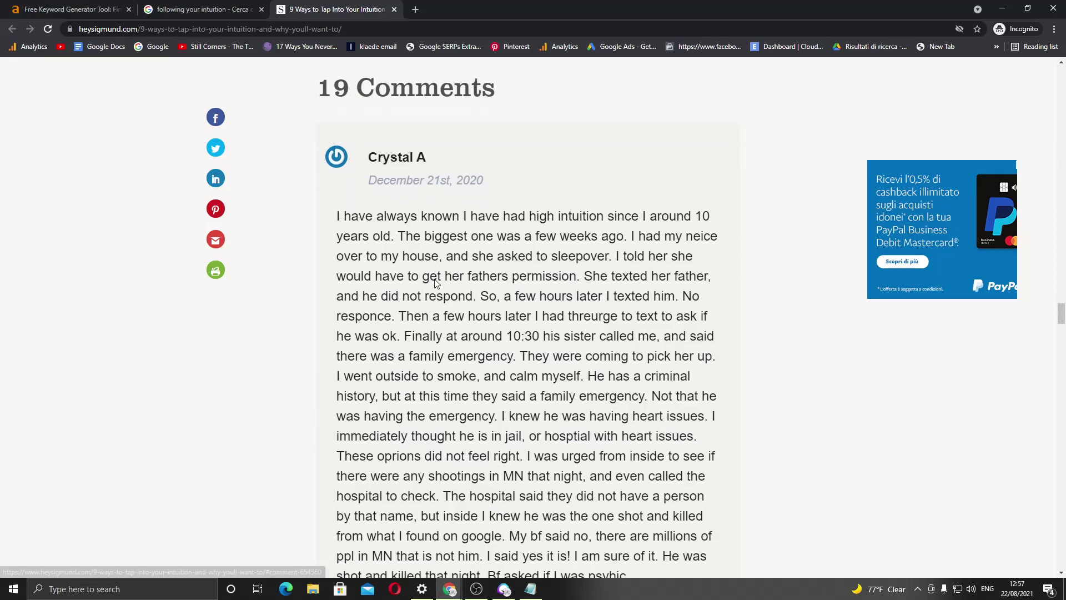
scroll(436, 279, "down", 2)
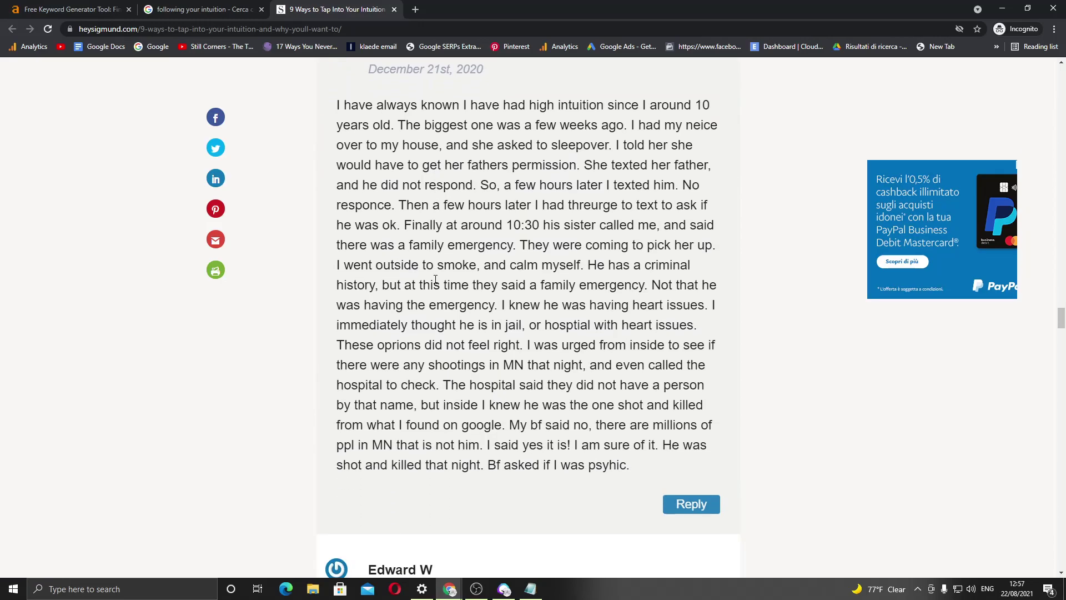
scroll(436, 280, "down", 6)
scroll(435, 284, "up", 15)
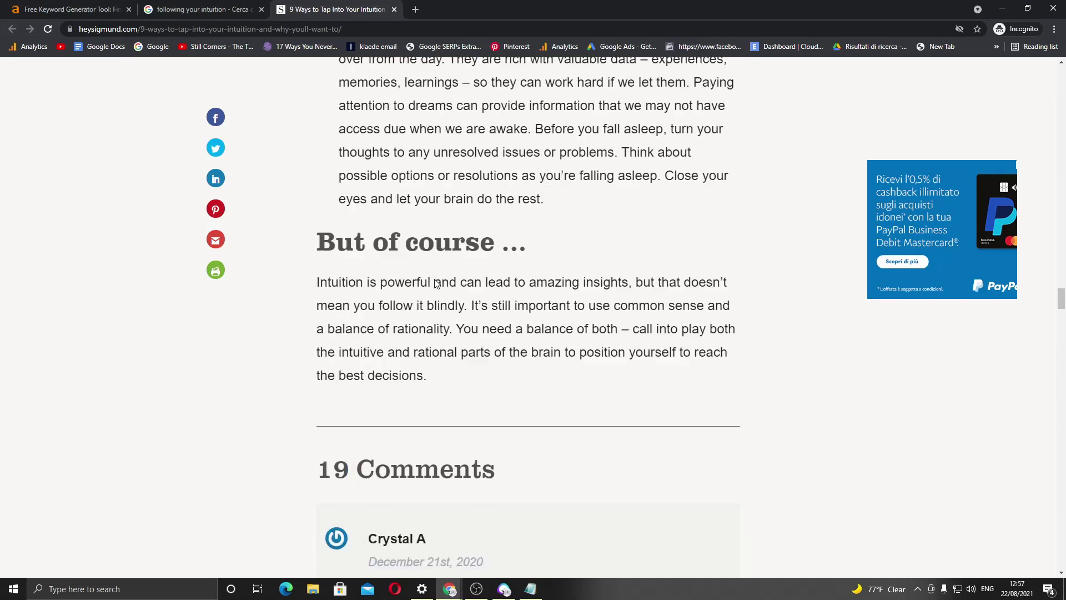
left_click(187, 8)
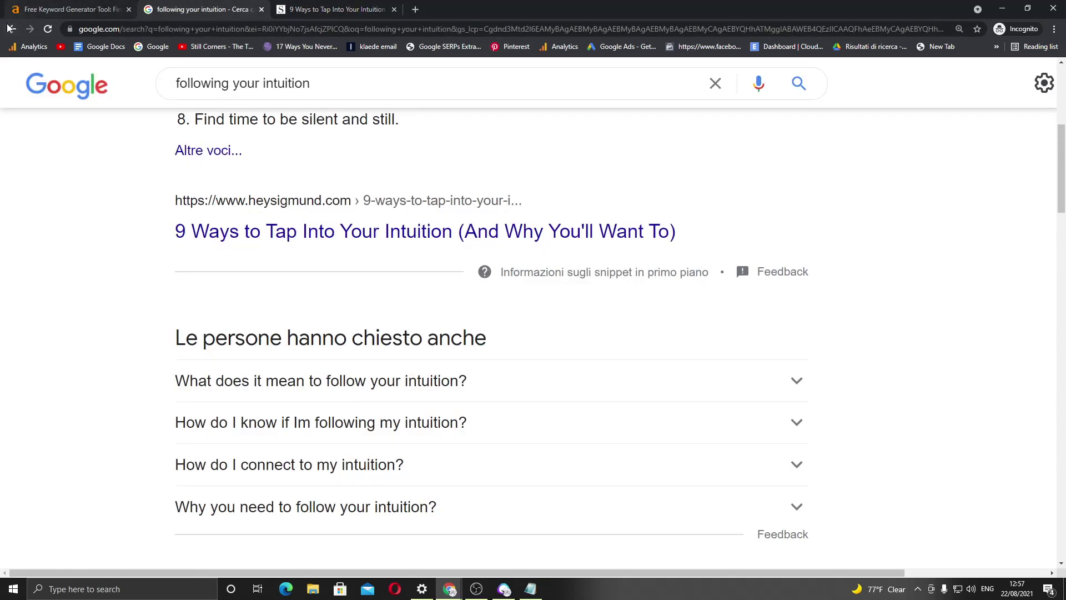
Step: Copy the query 'following your intuition' into the Notepad notes under '- Answer Target -'
triple_click(317, 83)
key("ctrl+c")
key("alt+Tab")
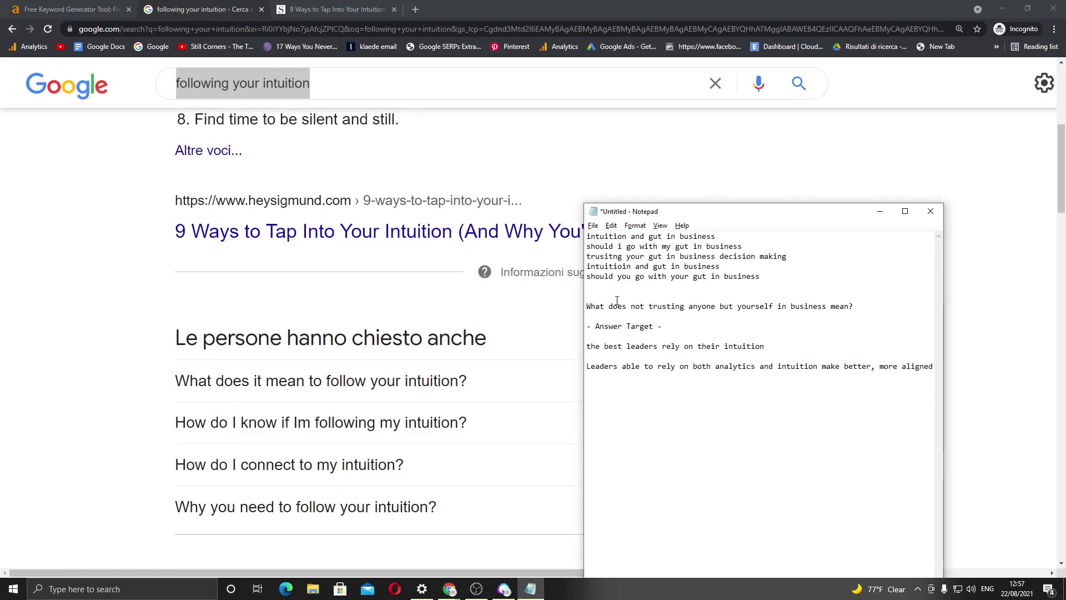
left_click(697, 327)
key("Return")
key("Return")
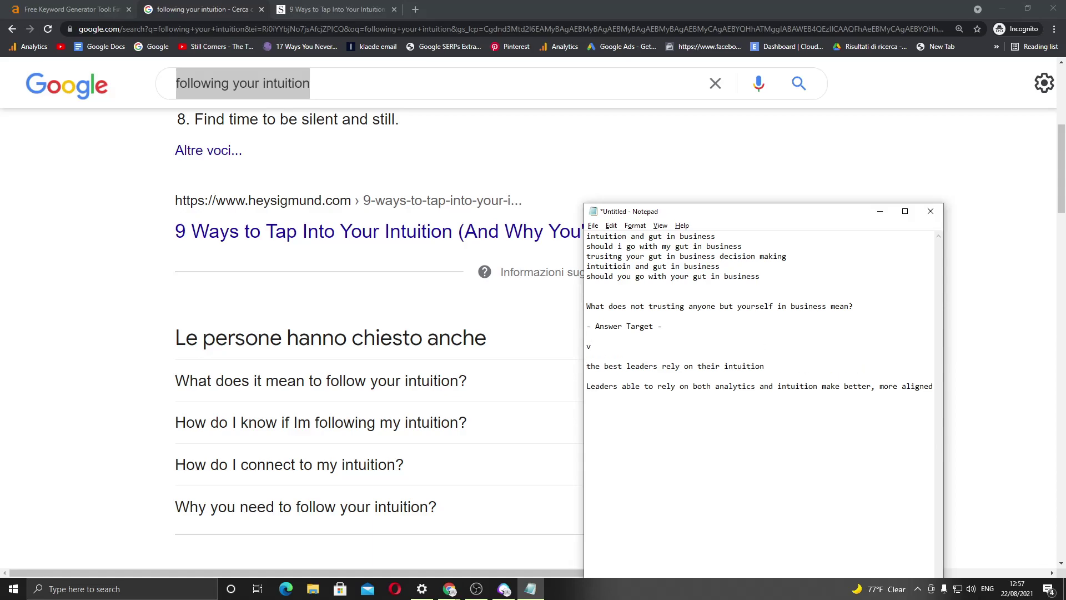
type("v")
key("BackSpace")
key("ctrl+v")
key("alt+Tab")
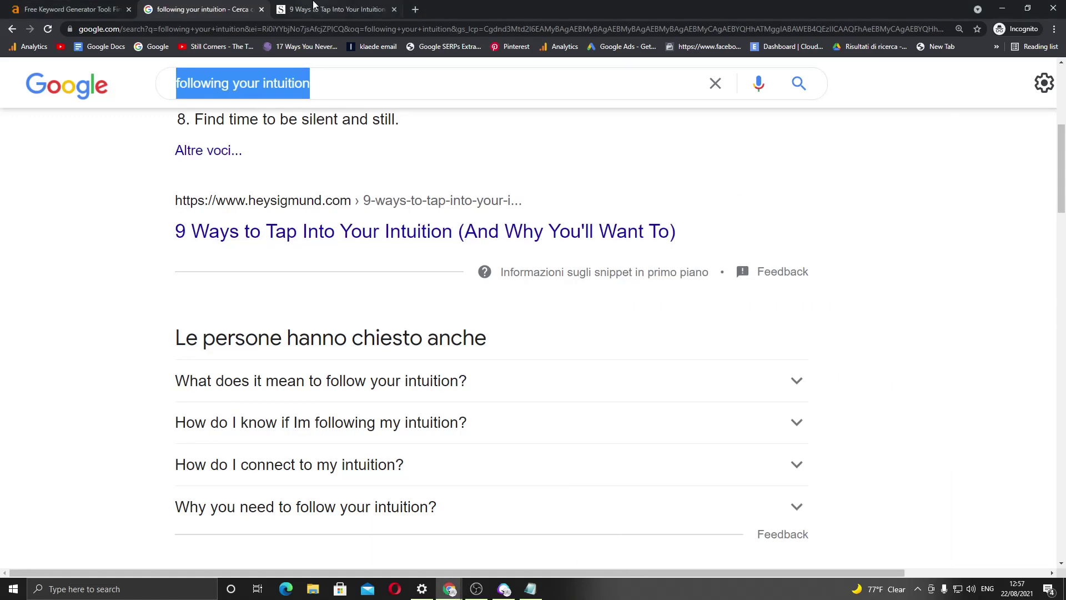
Step: Go back to the 'how to tap into your intuition' results and add blank lines in the notes
left_click(13, 29)
key("alt+Tab")
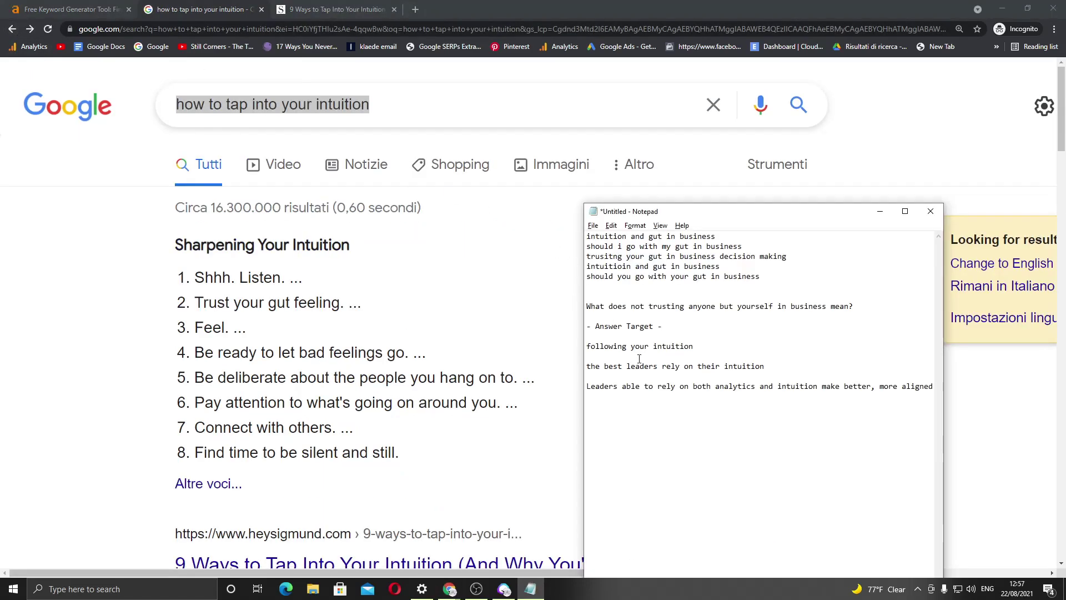
key("Return")
key("Return")
key("alt+Tab")
Step: Check the Ahrefs keyword list, including 'fearless intuition', then return to the Google results
left_click(70, 9)
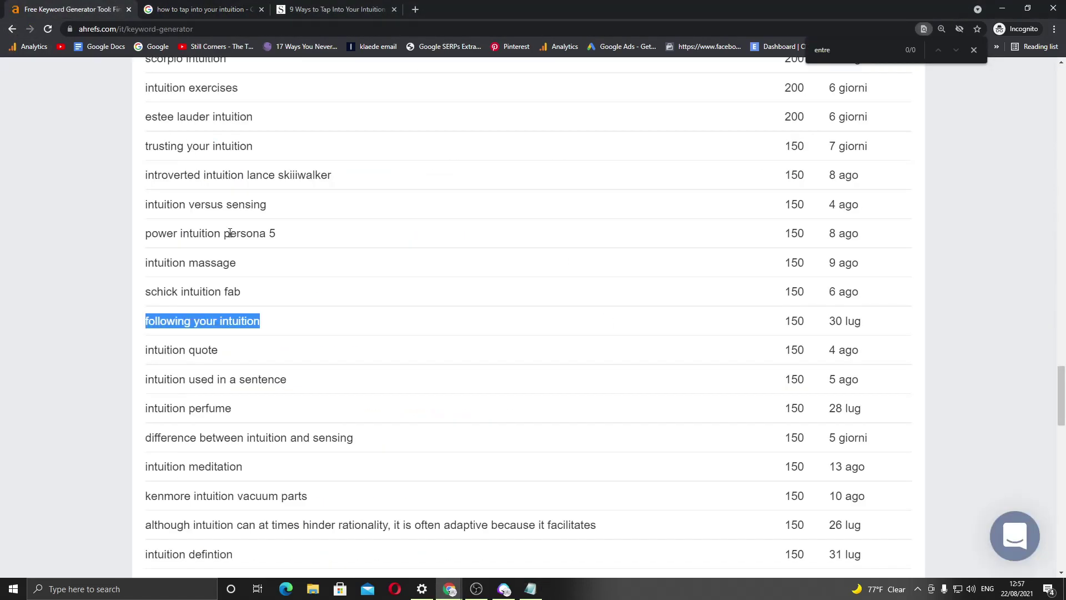
scroll(296, 356, "down", 6)
scroll(297, 356, "down", 2)
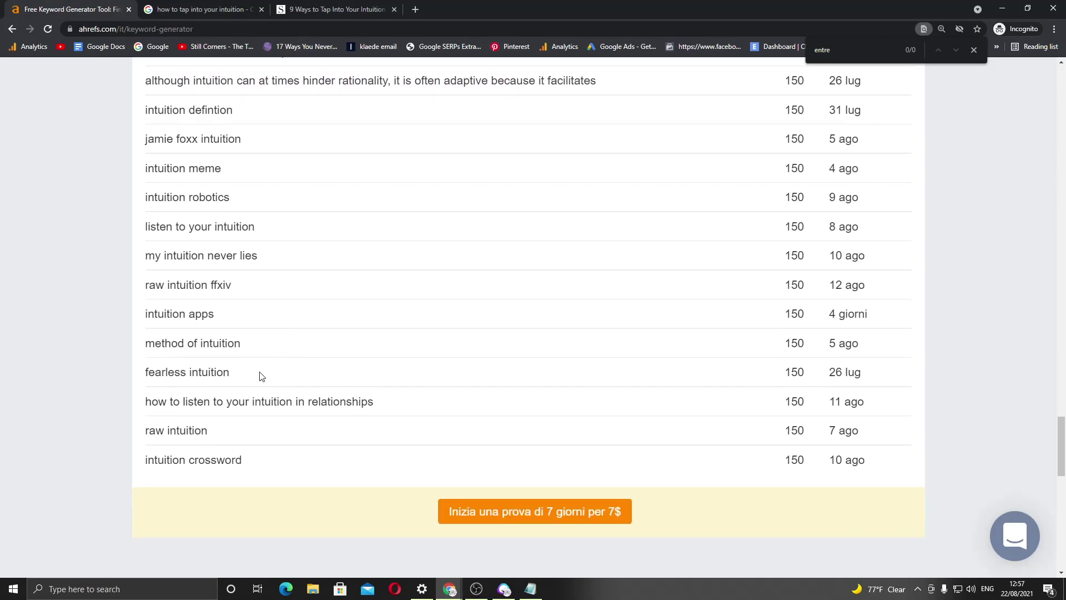
left_click_drag(261, 376, 148, 373)
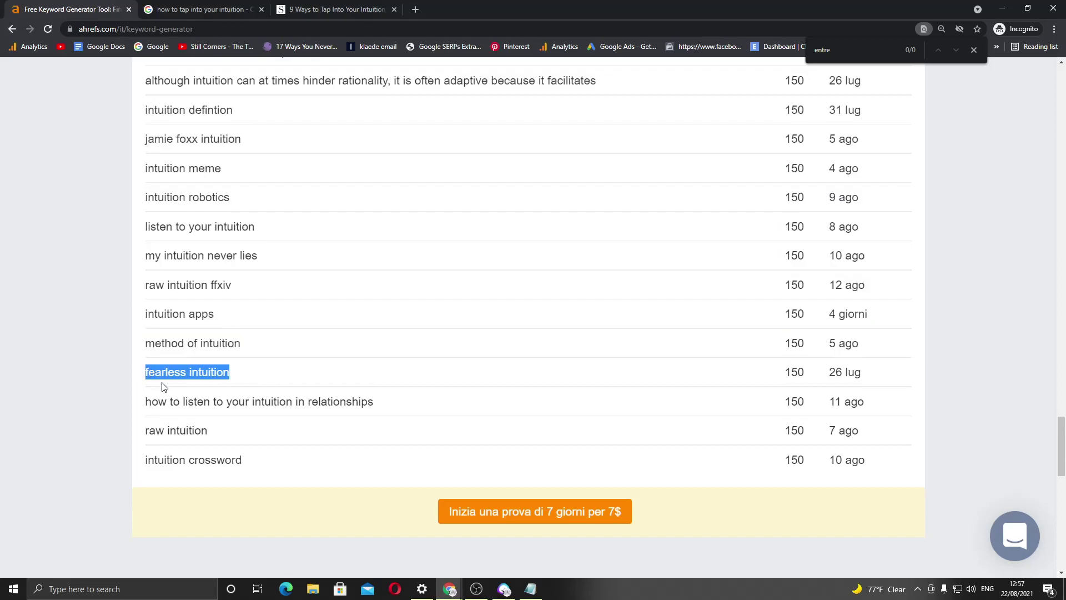
left_click(86, 382)
left_click(202, 9)
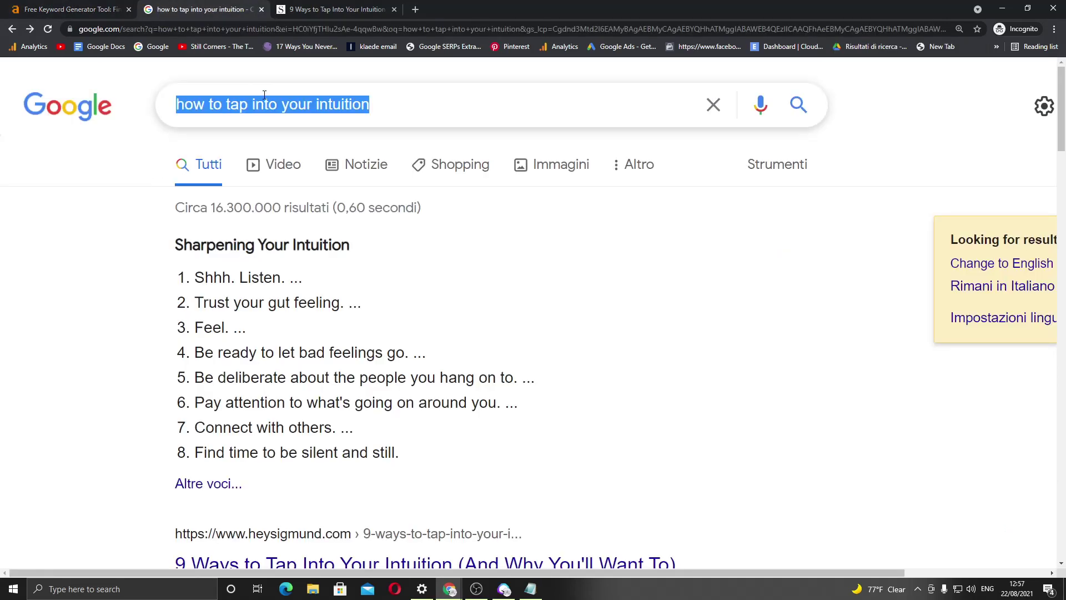
Step: Search 'listen to your intution business' and expand the People also ask answers
type("listen to your in")
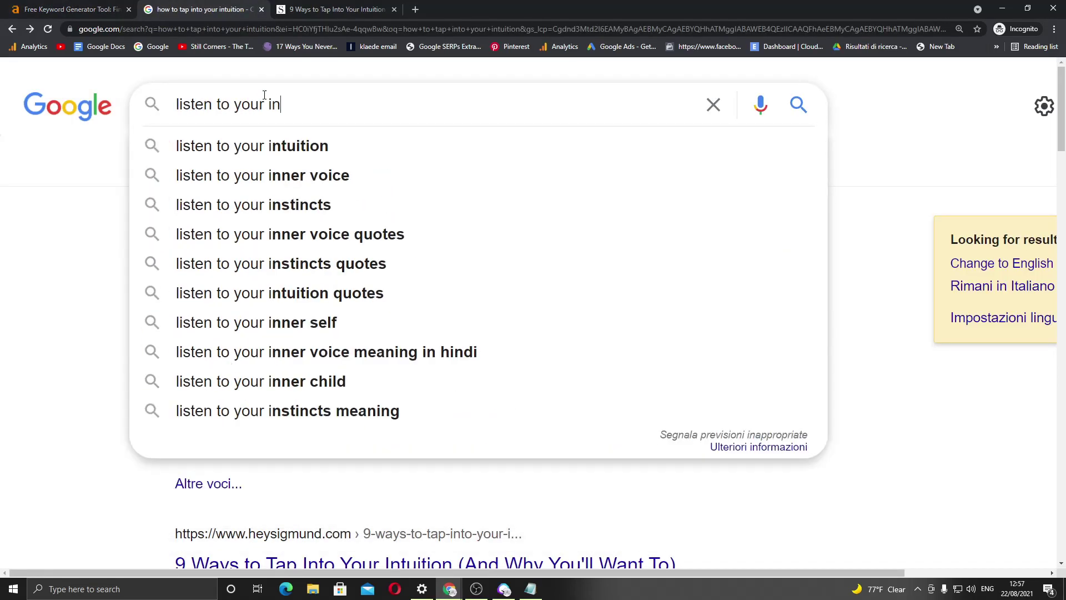
type("tution business")
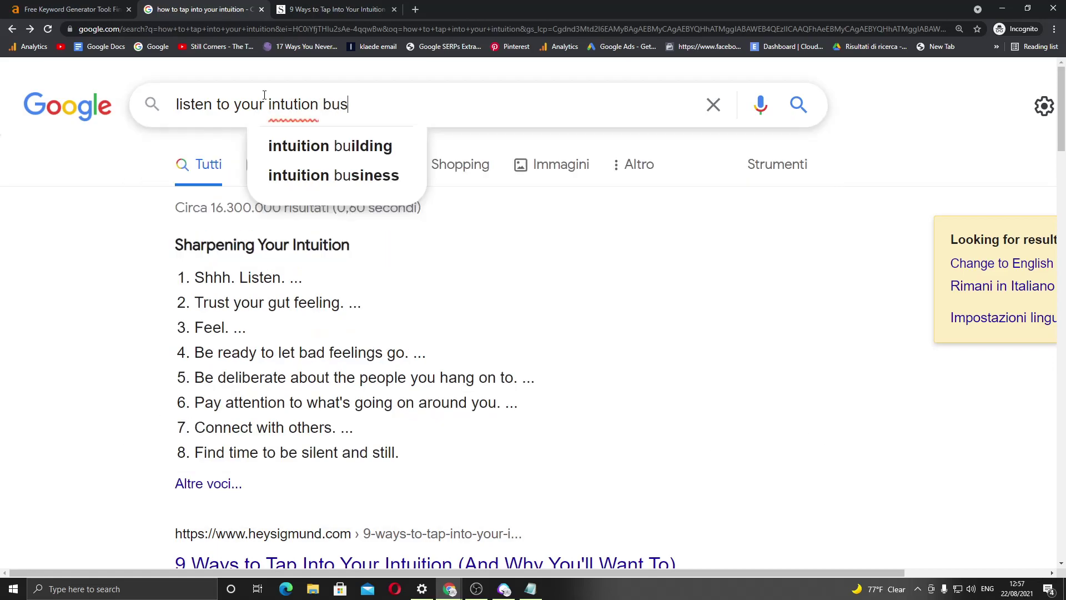
key("Return")
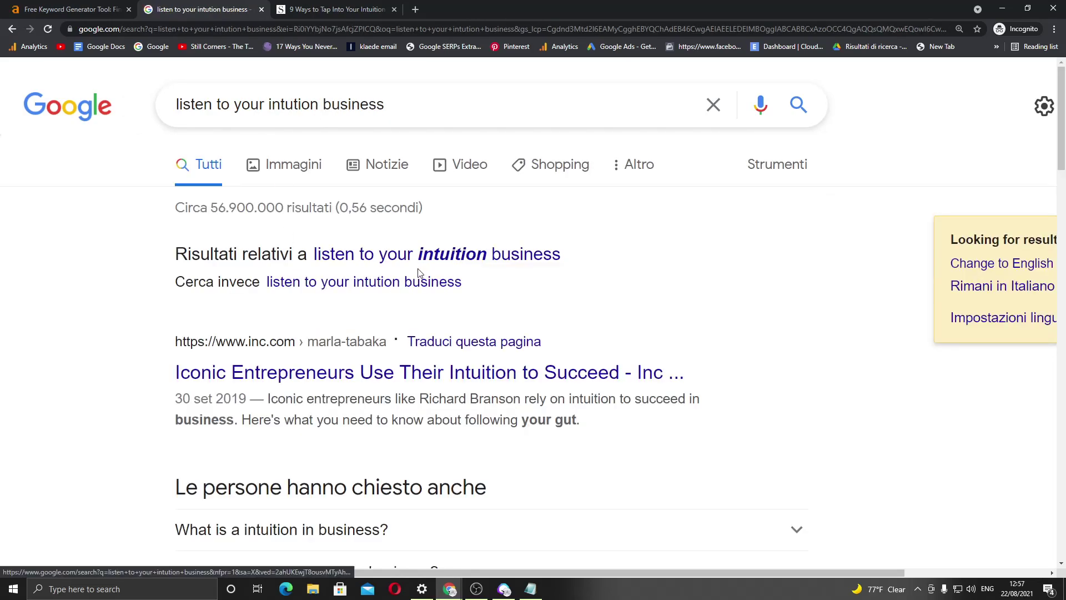
scroll(393, 305, "down", 3)
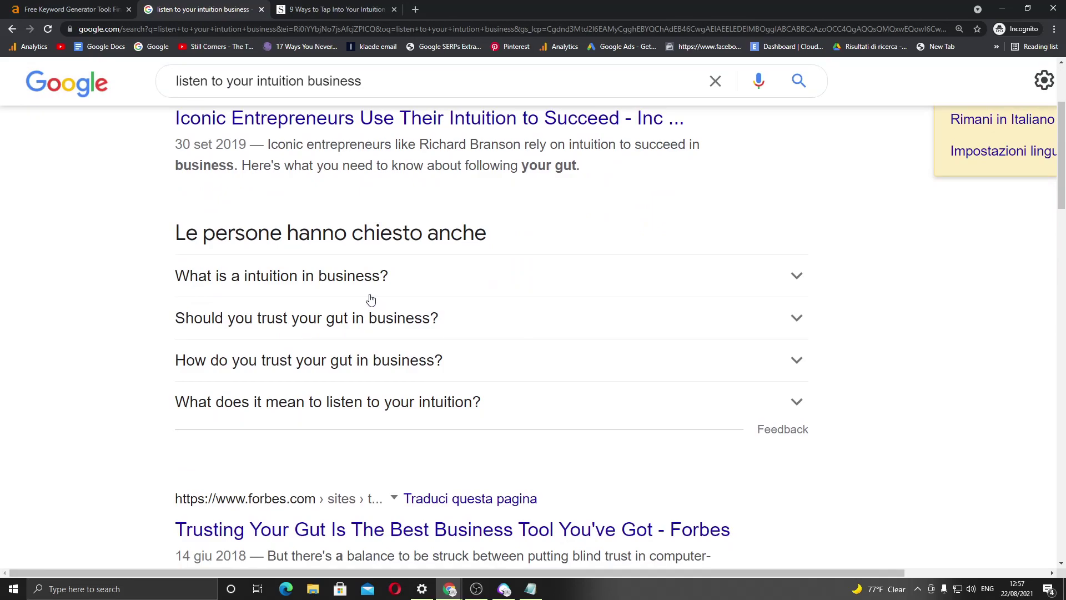
left_click(355, 278)
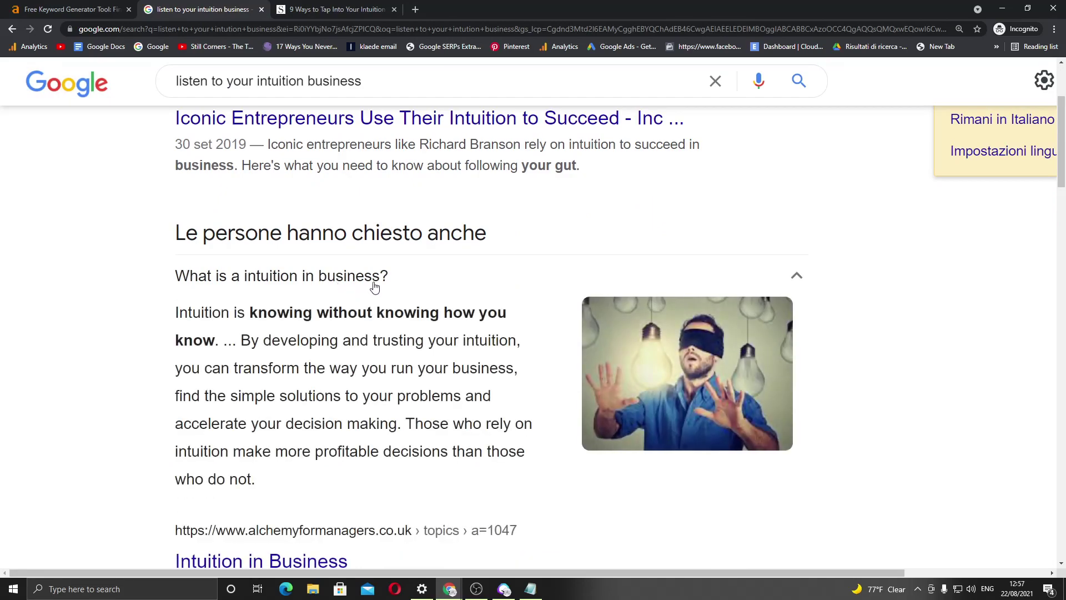
scroll(391, 277, "down", 4)
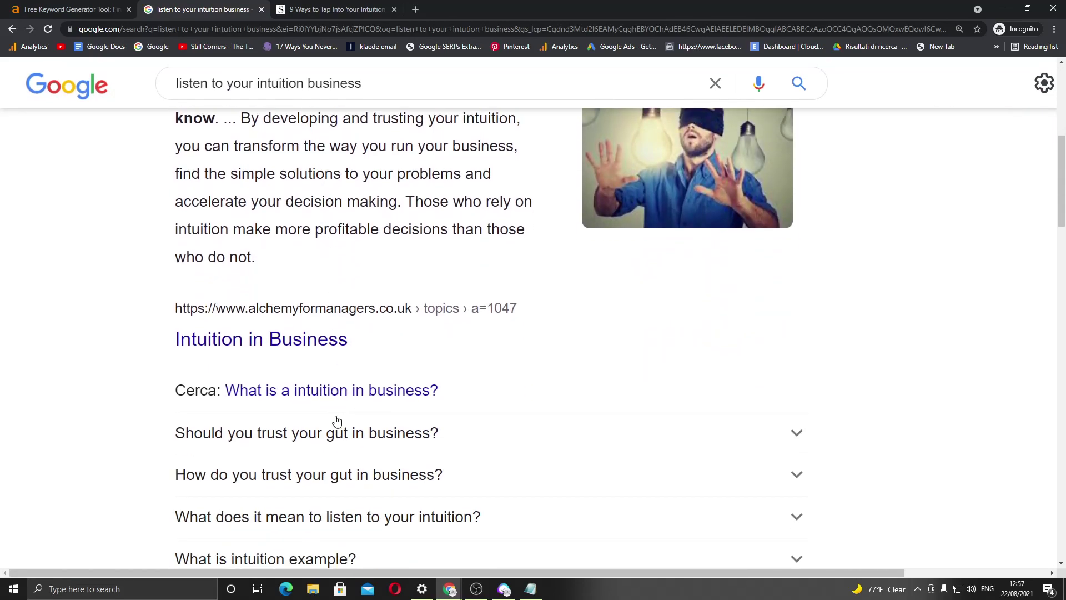
scroll(337, 421, "down", 1)
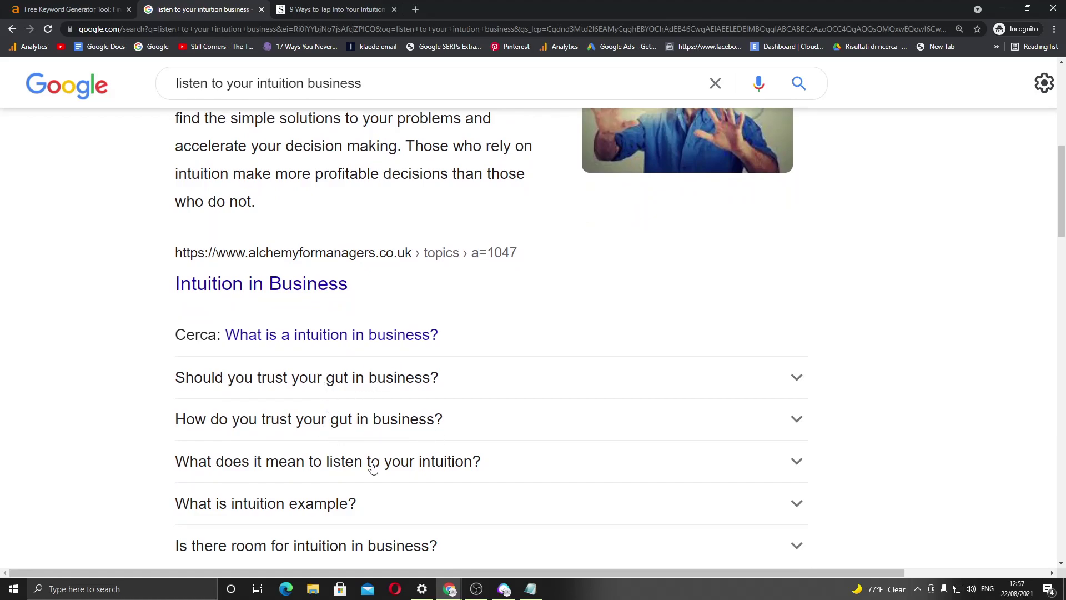
scroll(373, 467, "down", 1)
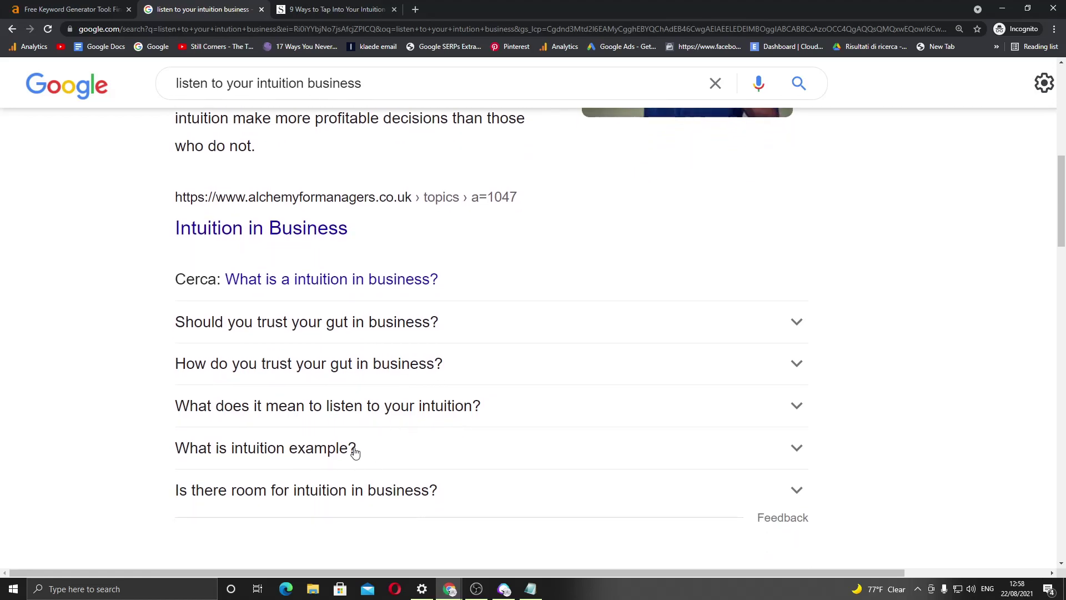
scroll(275, 459, "down", 1)
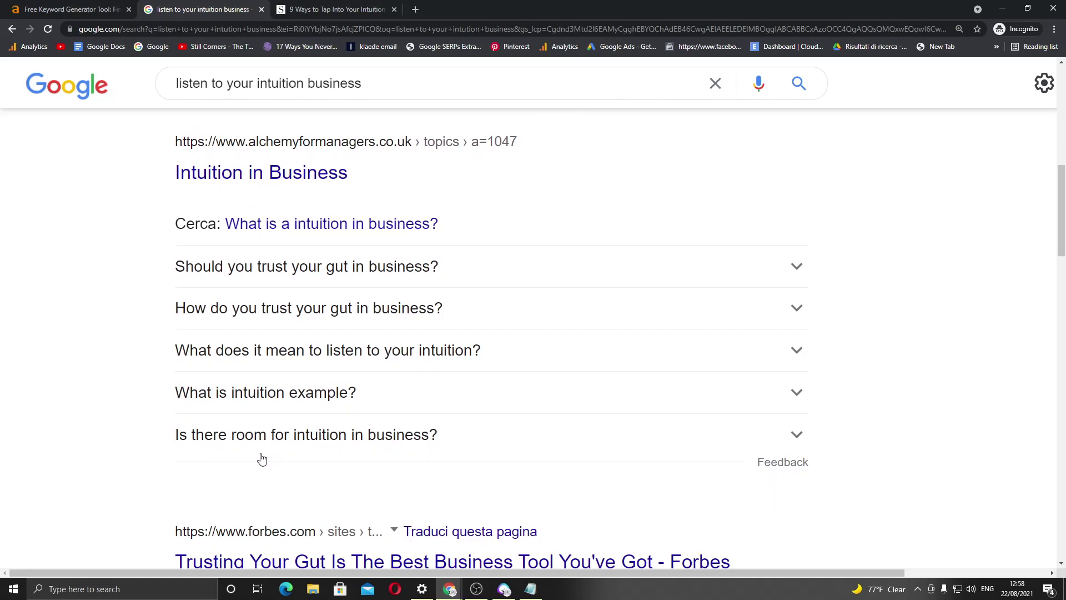
left_click(447, 442)
Step: Paste the question 'Is there room for intuition in business?' into the notes and reposition the Notepad window
scroll(447, 441, "down", 1)
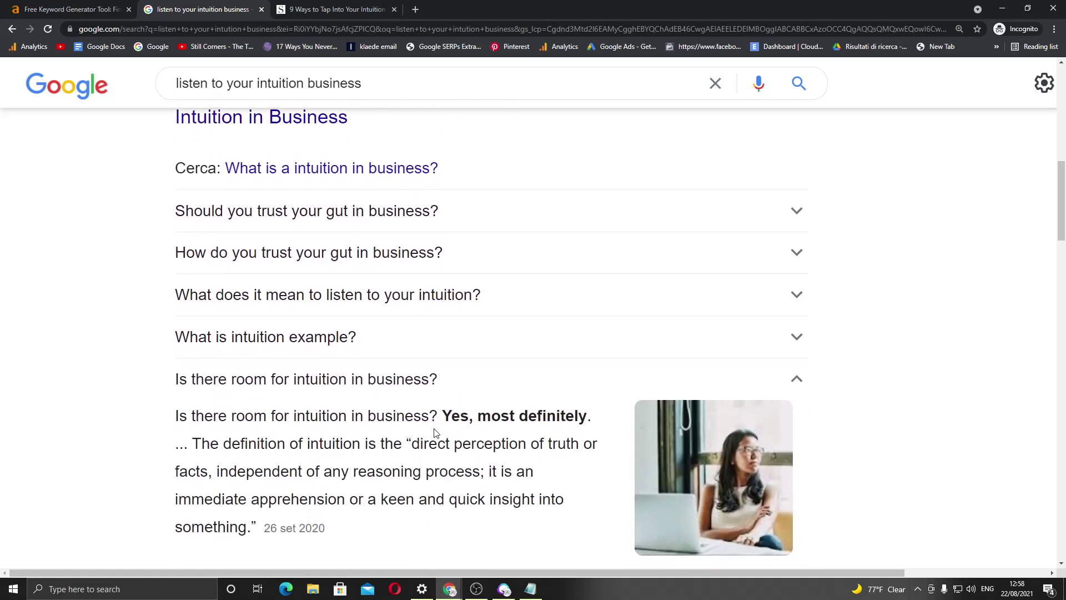
left_click_drag(460, 386, 276, 398)
left_click(172, 396)
left_click_drag(171, 396, 178, 381)
key("ctrl+c")
key("alt+Tab")
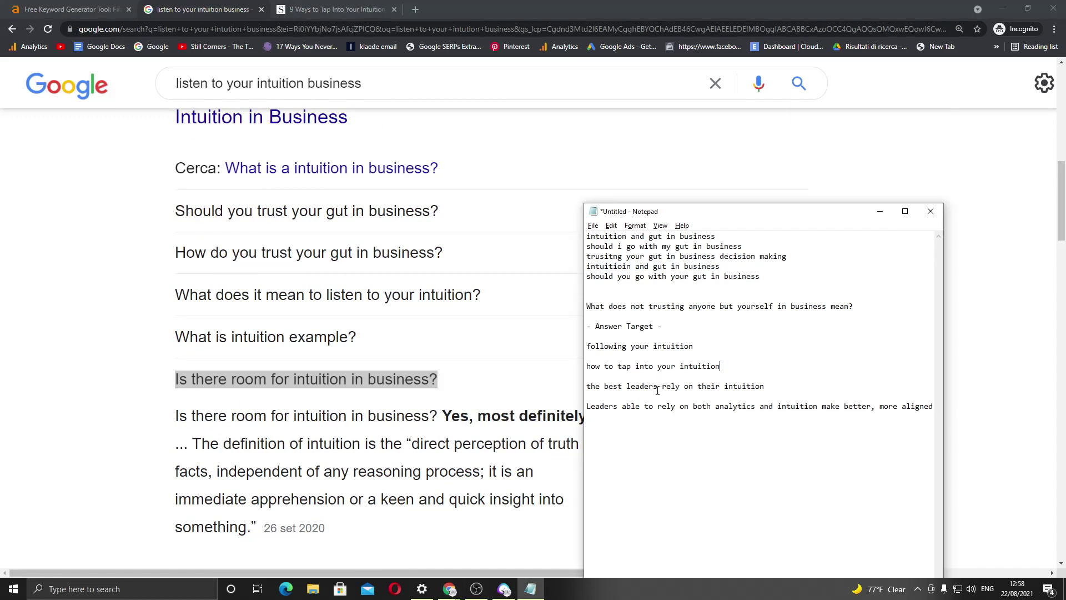
key("Return")
key("Return")
key("ctrl+v")
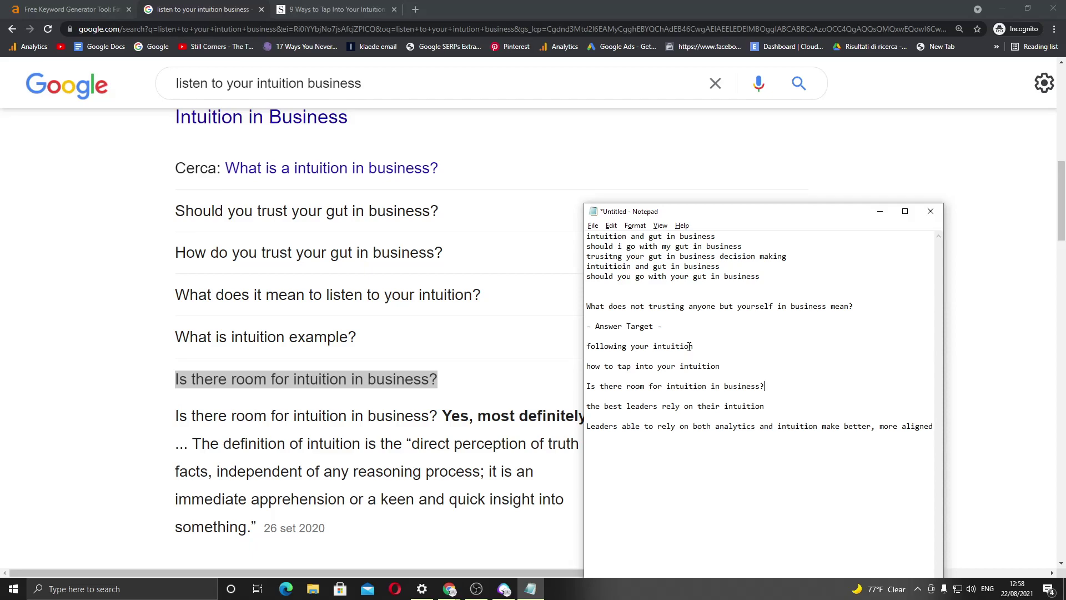
left_click_drag(750, 214, 674, 145)
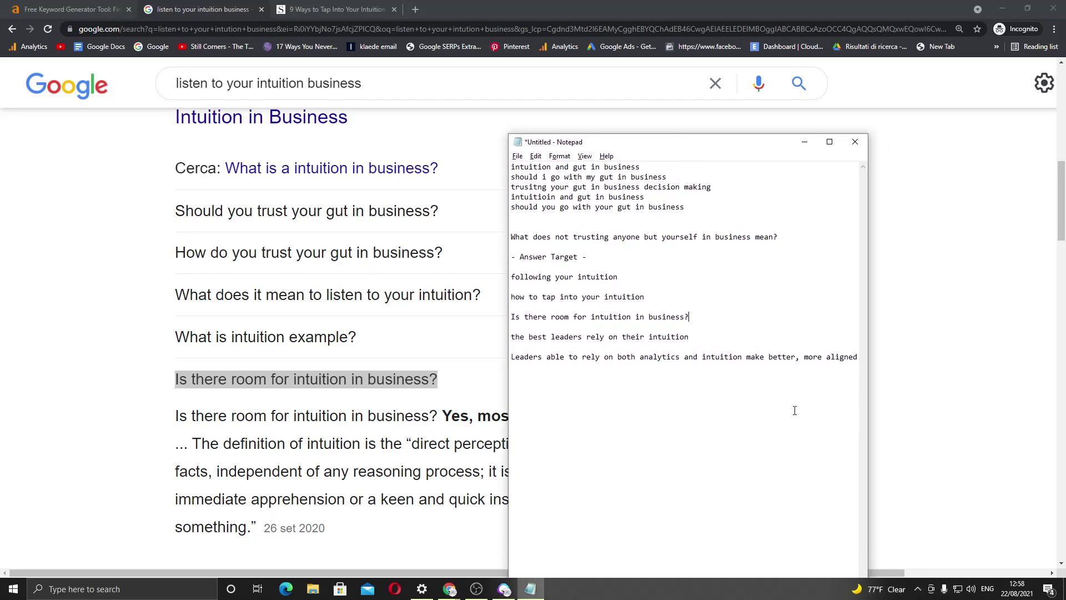
Step: Review the last lines of the notes and glance at the Ahrefs keyword generator page
left_click_drag(802, 356, 511, 316)
left_click(649, 358)
left_click(74, 16)
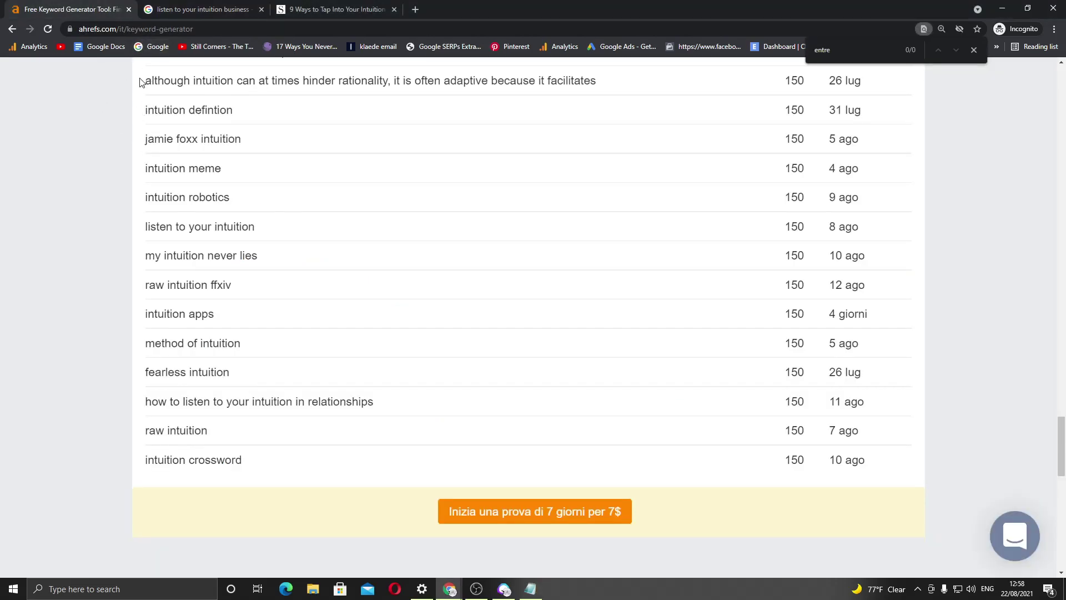
Step: Bring up The Prasad Method intuition article and select the entire page with Ctrl+A
key("alt+Tab")
key("alt+Tab")
key("Tab")
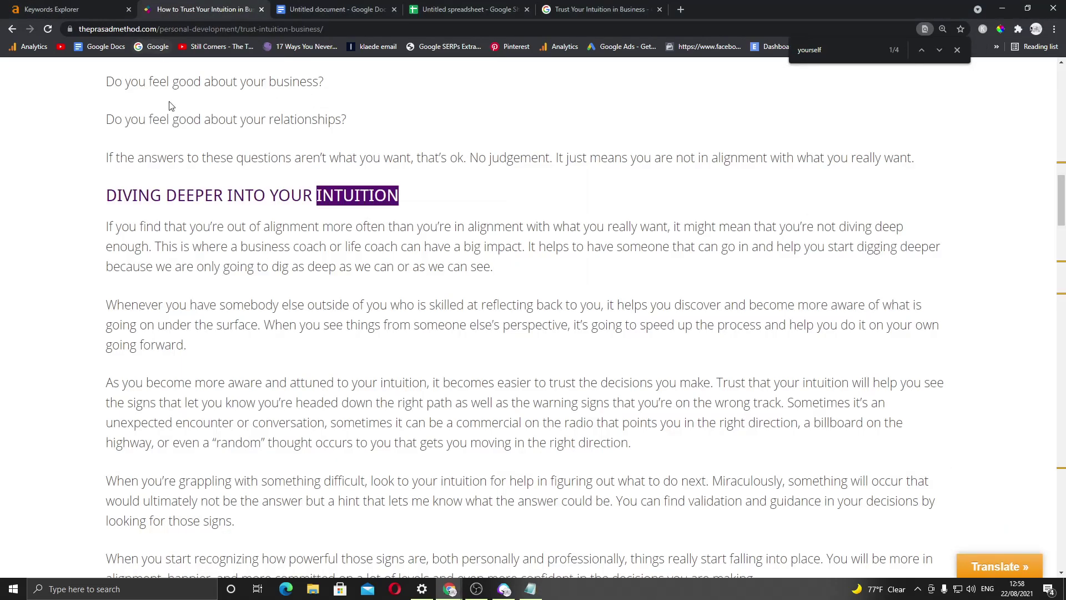
scroll(171, 106, "up", 20)
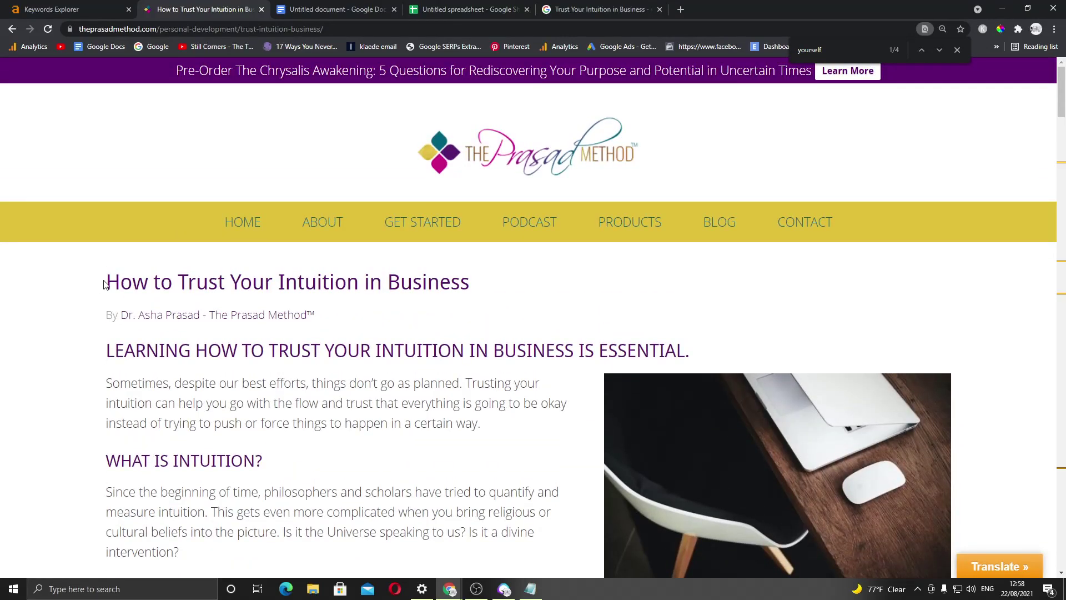
mouse_move(103, 284)
left_mouse_down()
mouse_move(371, 385)
mouse_move(357, 435)
mouse_move(312, 376)
mouse_move(282, 255)
mouse_move(281, 309)
mouse_move(250, 191)
mouse_move(187, 107)
mouse_move(209, 73)
mouse_move(831, 78)
mouse_move(888, 90)
left_mouse_up()
scroll(294, 330, "down", 15)
left_click(842, 141)
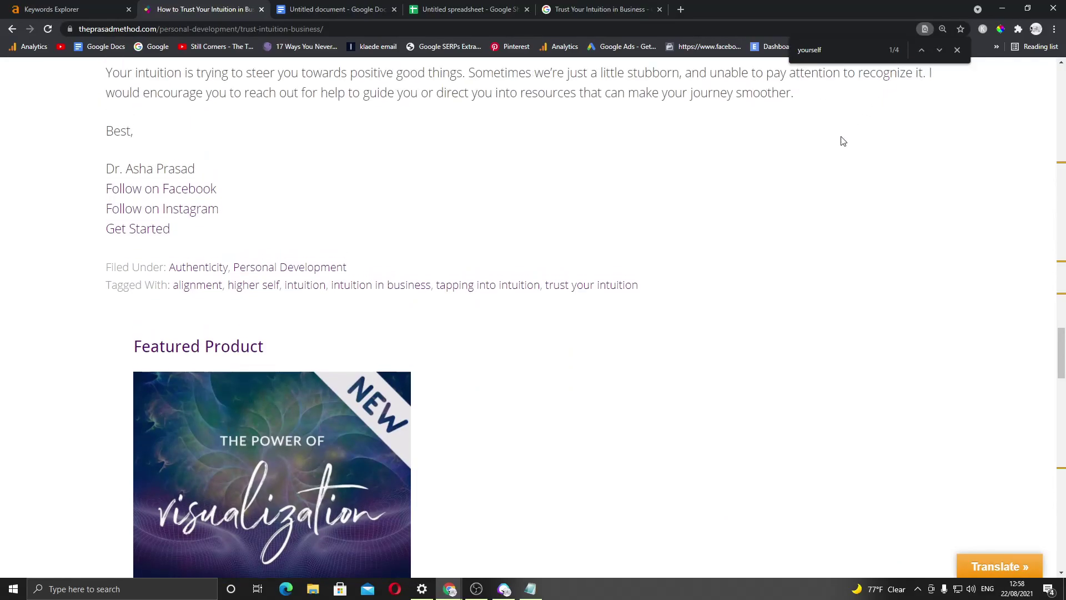
key("ctrl+a")
scroll(842, 141, "up", 15)
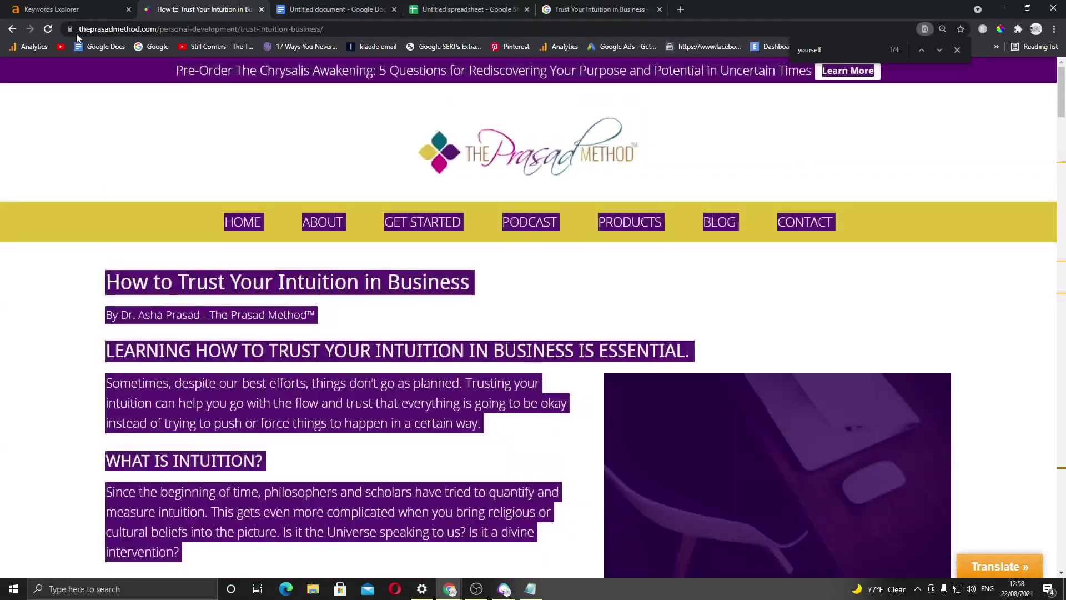
Step: Create a new Jarvis document from scratch and paste in the copied article
left_click(354, 7)
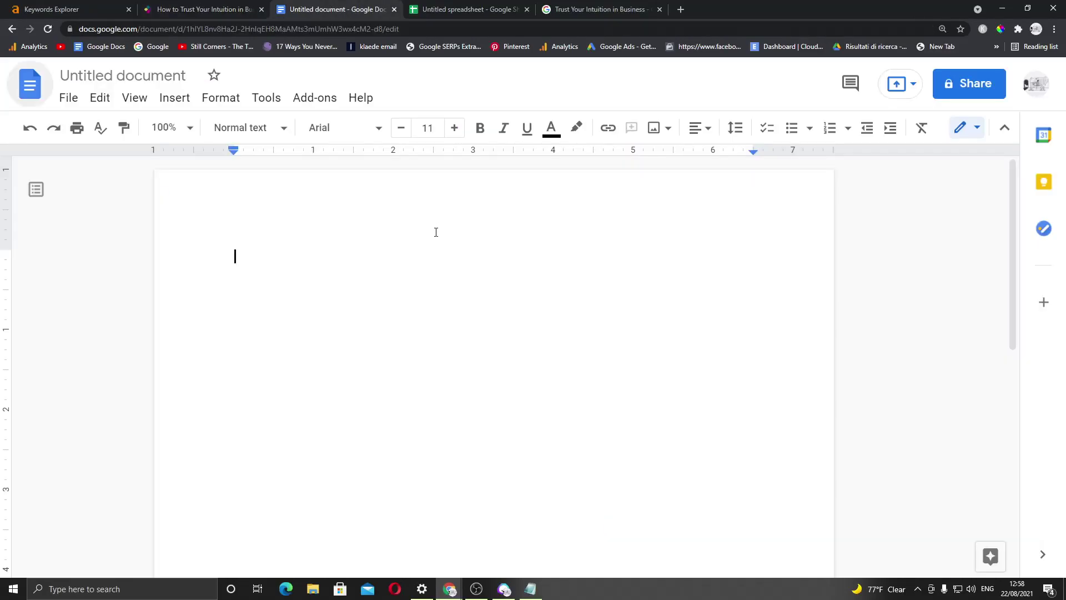
left_click(503, 588)
left_click(76, 174)
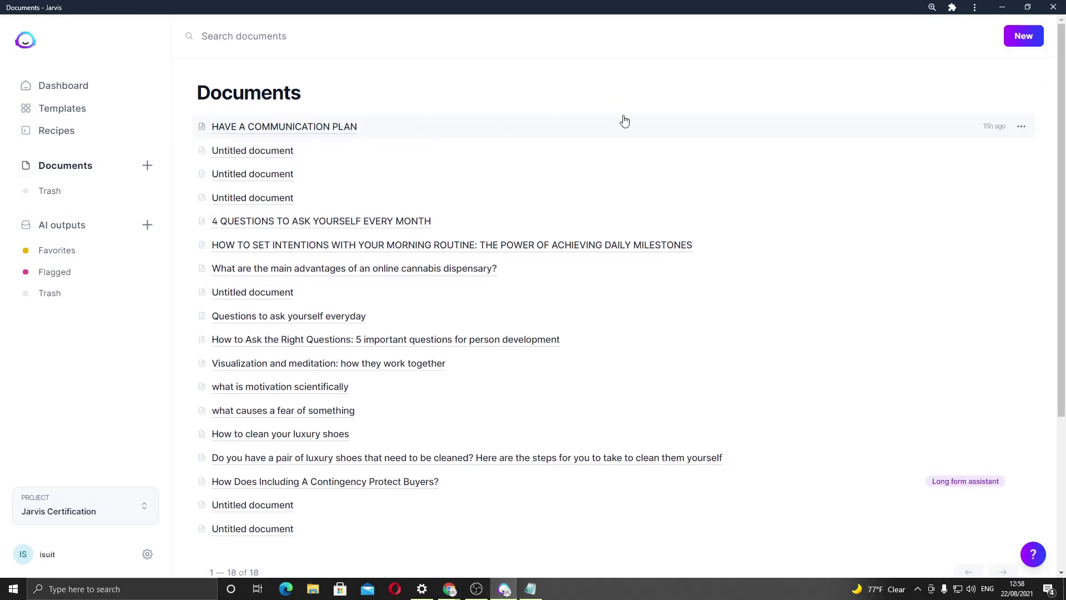
left_click(1017, 34)
left_click(389, 203)
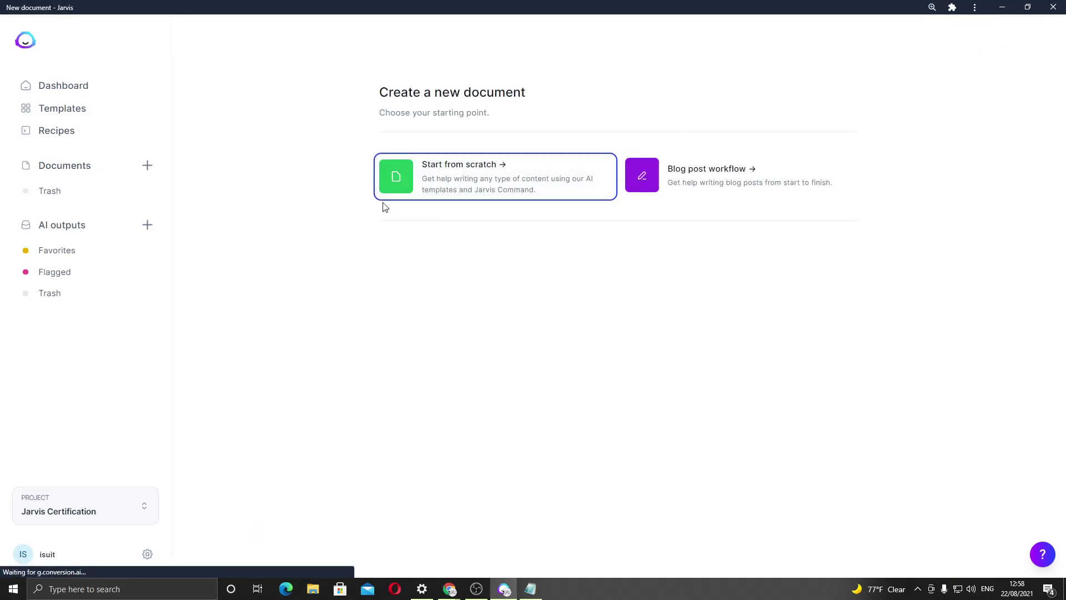
key("ctrl+v")
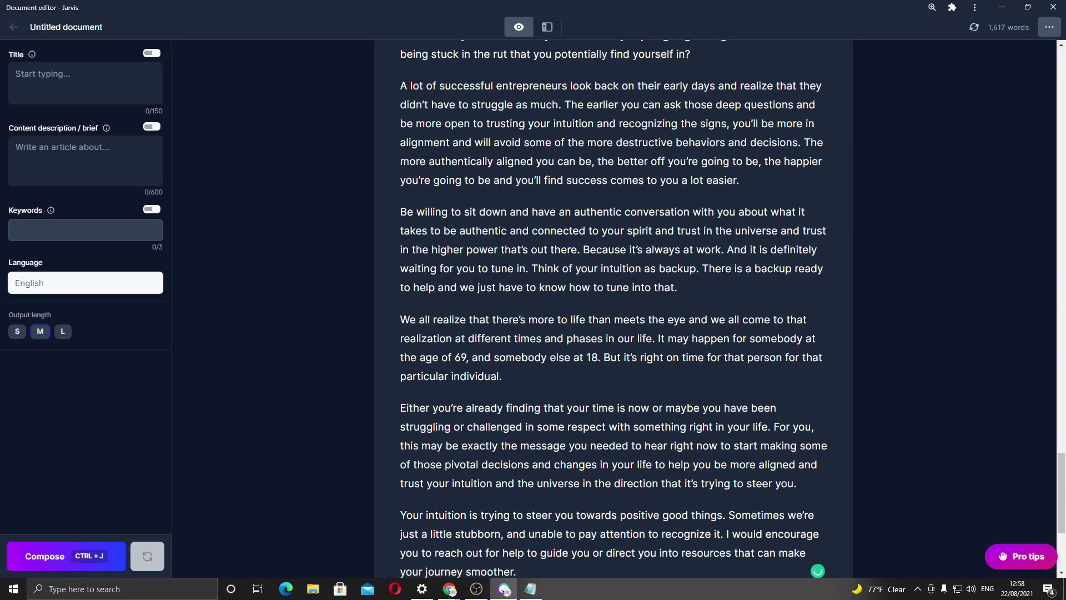
Step: Scroll through the pasted 1,617-word 'How to Trust Your Intuition in Business' article
scroll(500, 233, "up", 20)
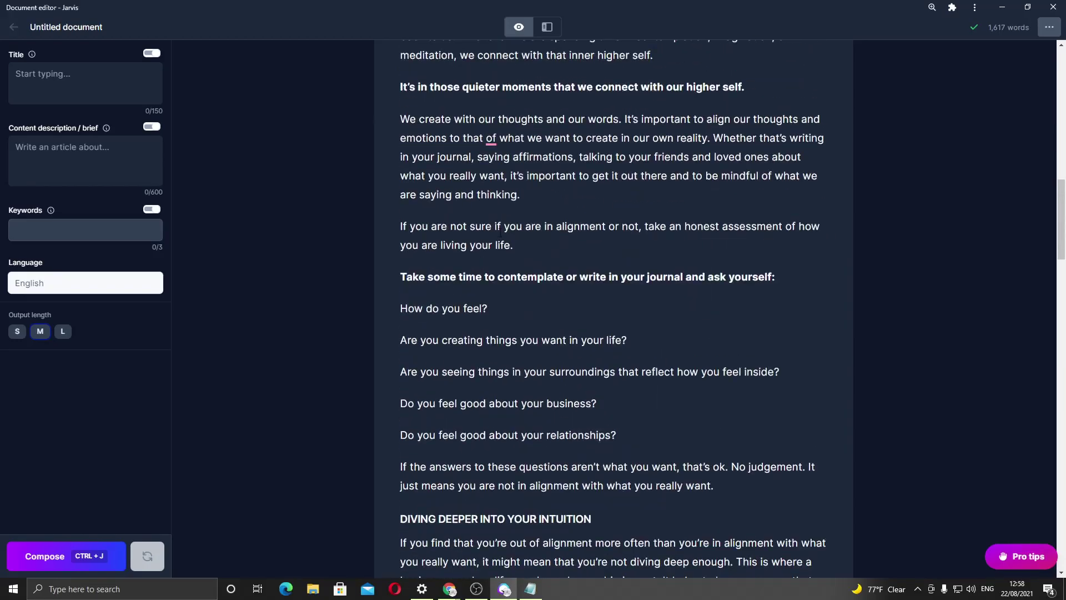
scroll(500, 233, "up", 15)
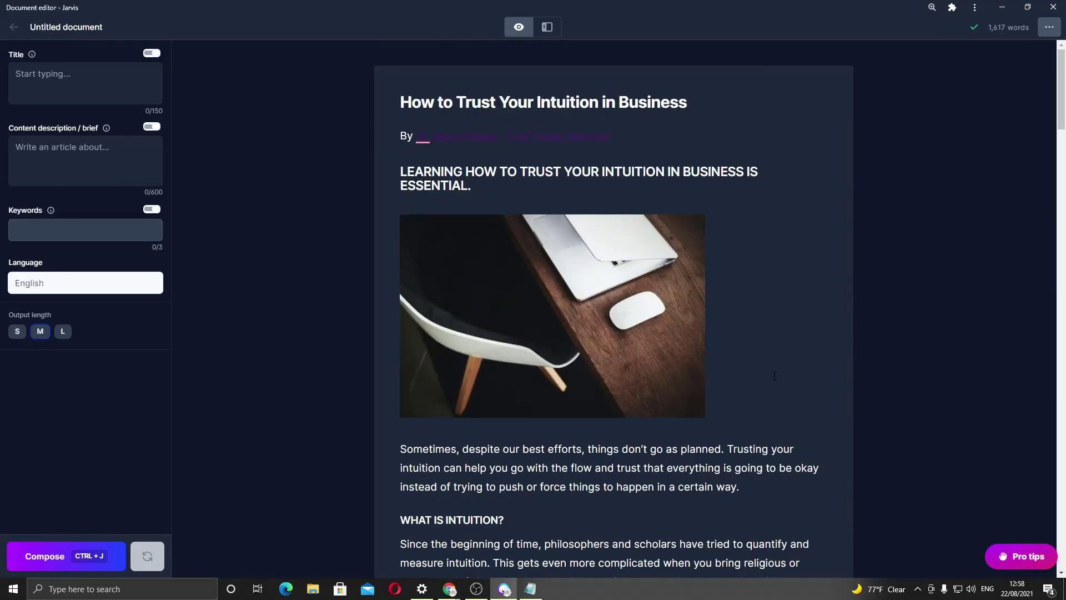
scroll(770, 377, "down", 20)
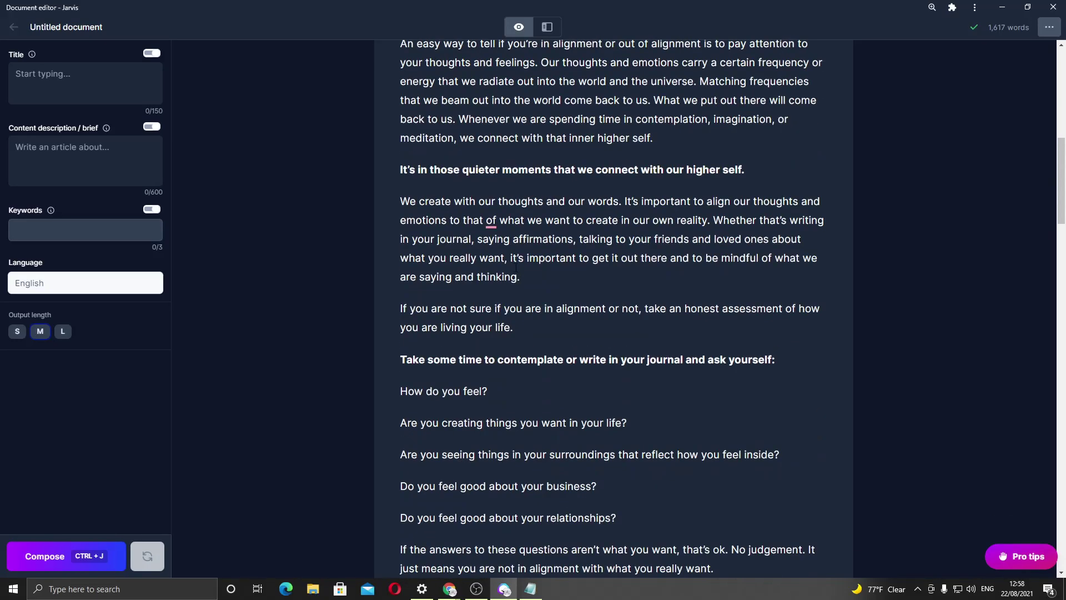
scroll(516, 268, "down", 20)
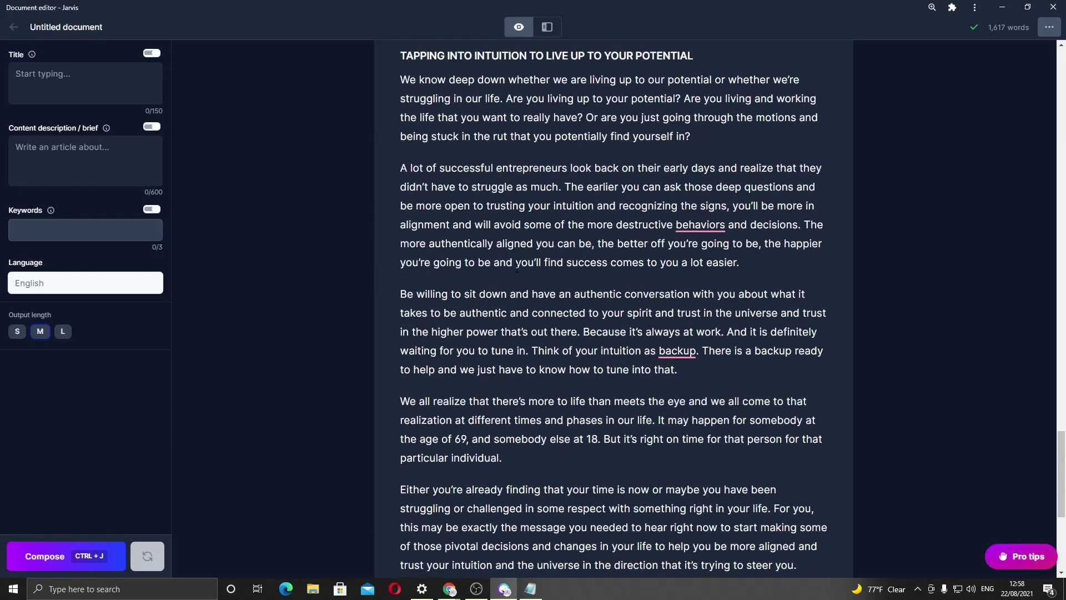
scroll(517, 269, "up", 6)
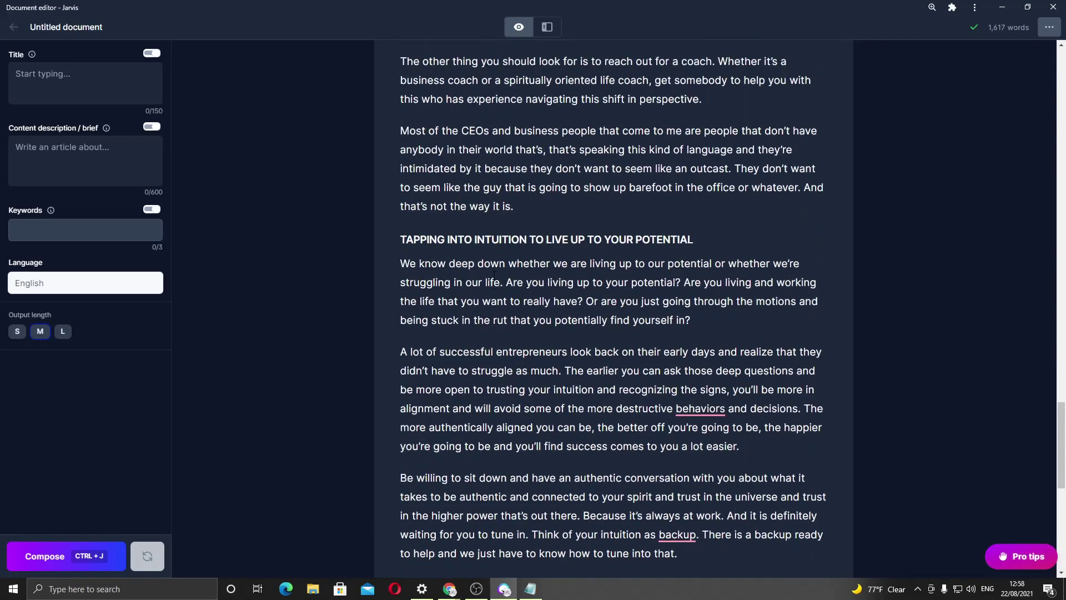
scroll(494, 276, "up", 15)
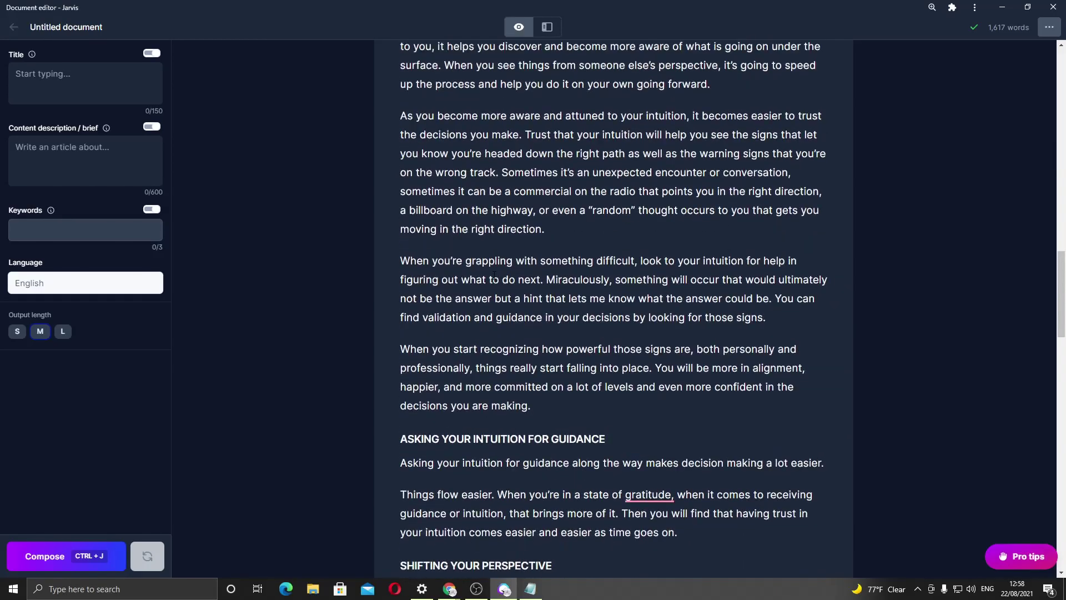
scroll(494, 276, "up", 15)
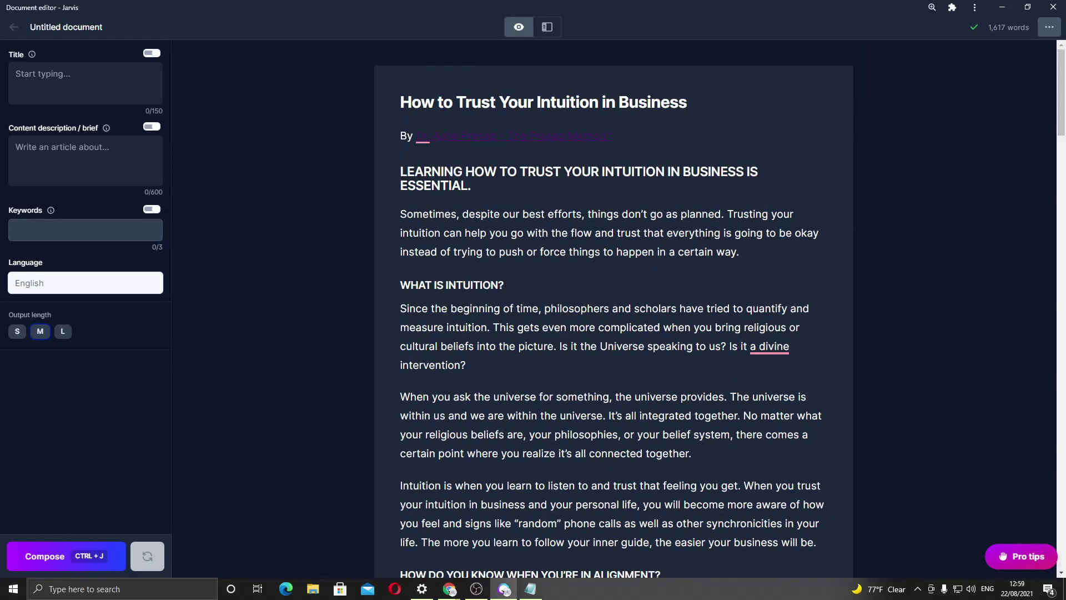
scroll(632, 249, "down", 1)
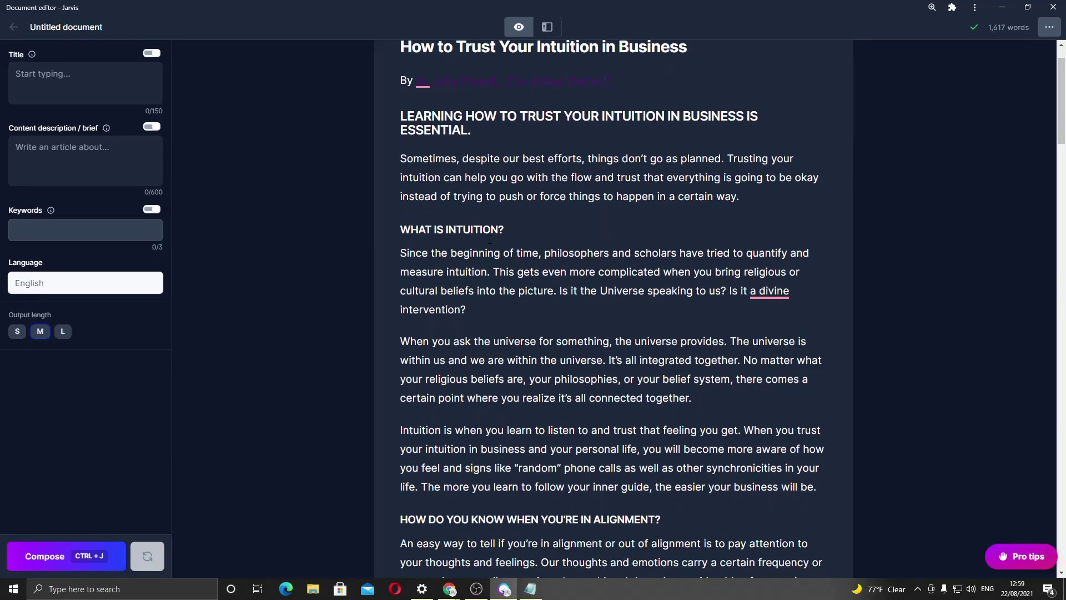
scroll(511, 306, "down", 1)
Step: Copy the article URL and open the theprasadmethod.com Performance report in Search Console
key("alt+Tab")
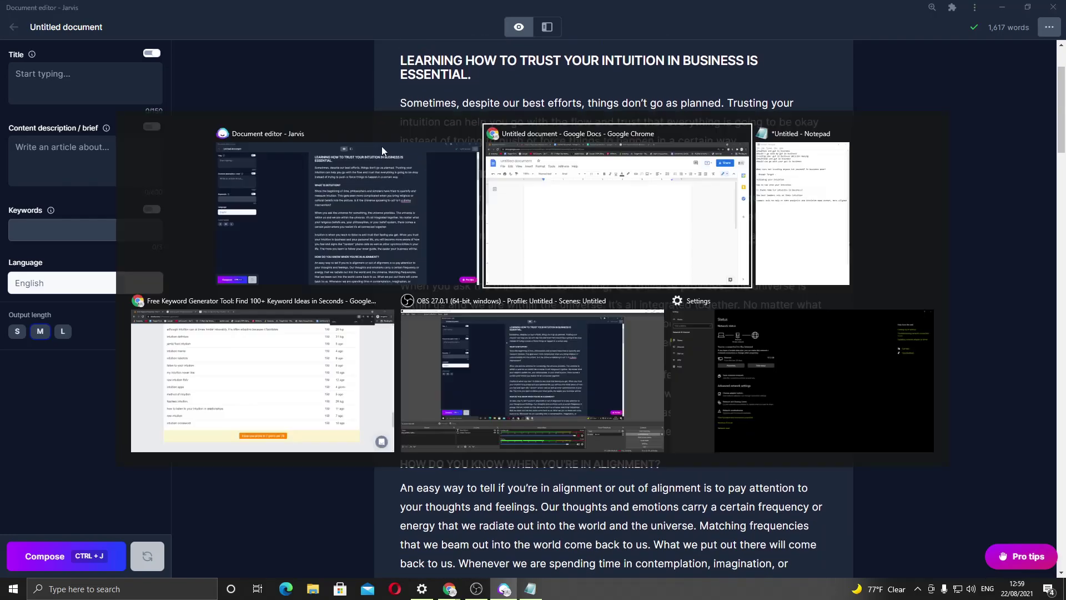
left_click(211, 10)
left_click(207, 31)
key("ctrl+c")
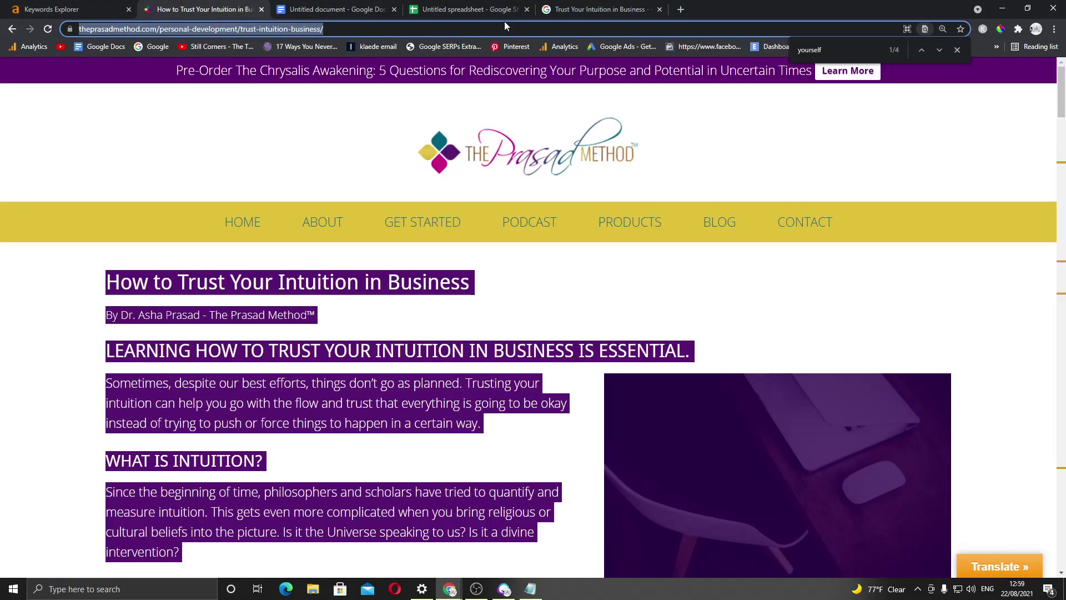
left_click(683, 12)
type("s")
key("Return")
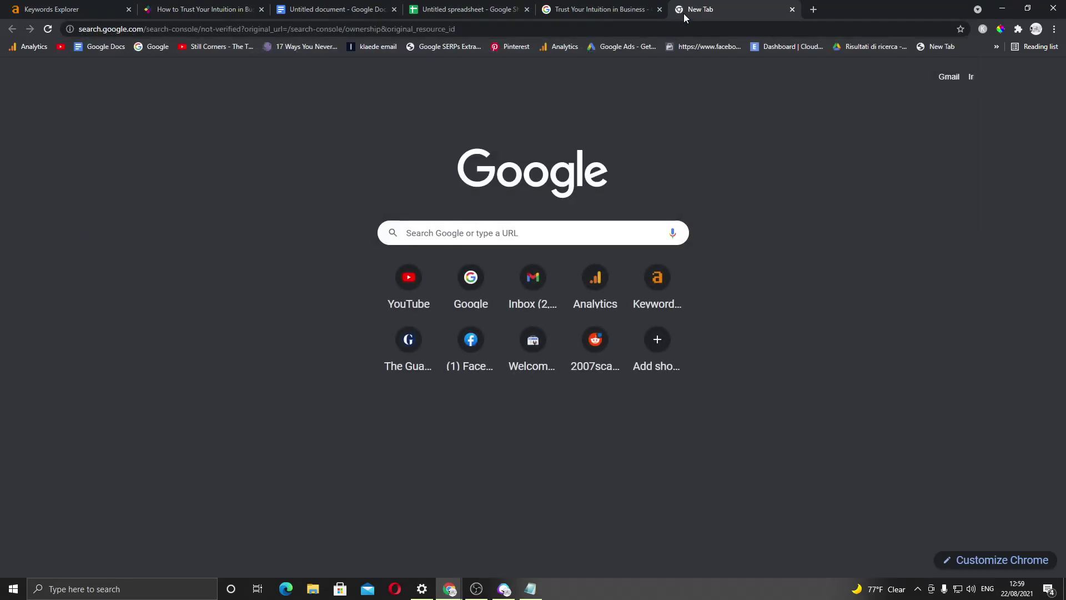
left_click(135, 115)
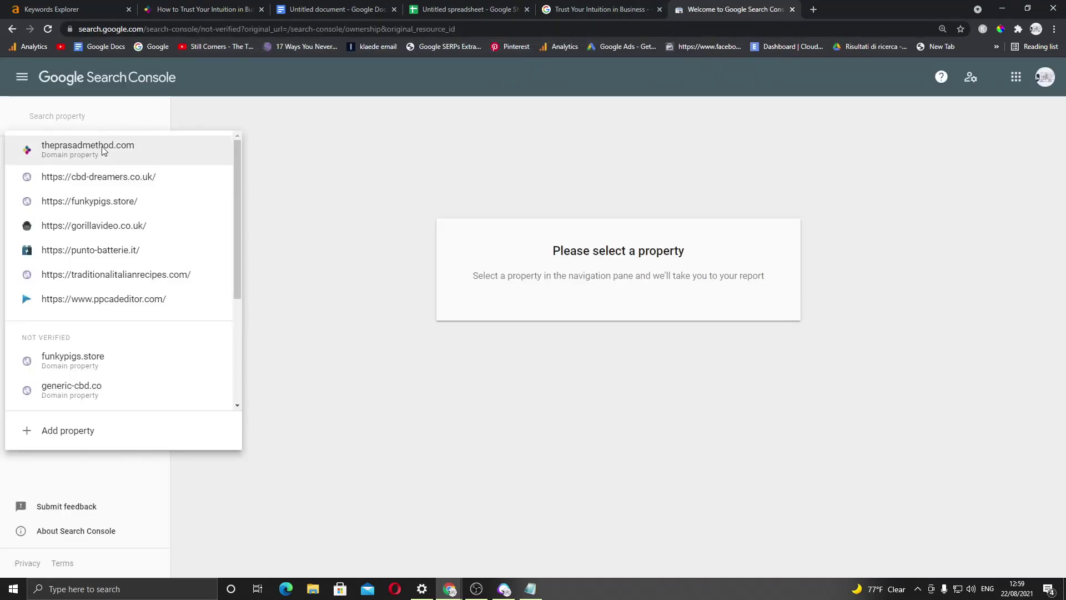
left_click(183, 146)
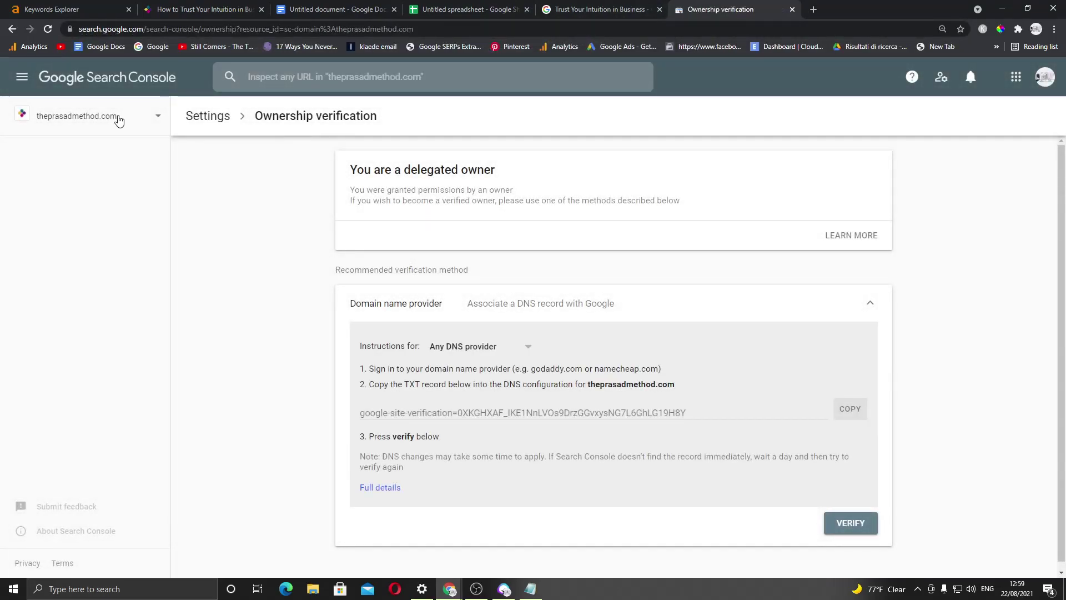
left_click(286, 77)
left_click(189, 176)
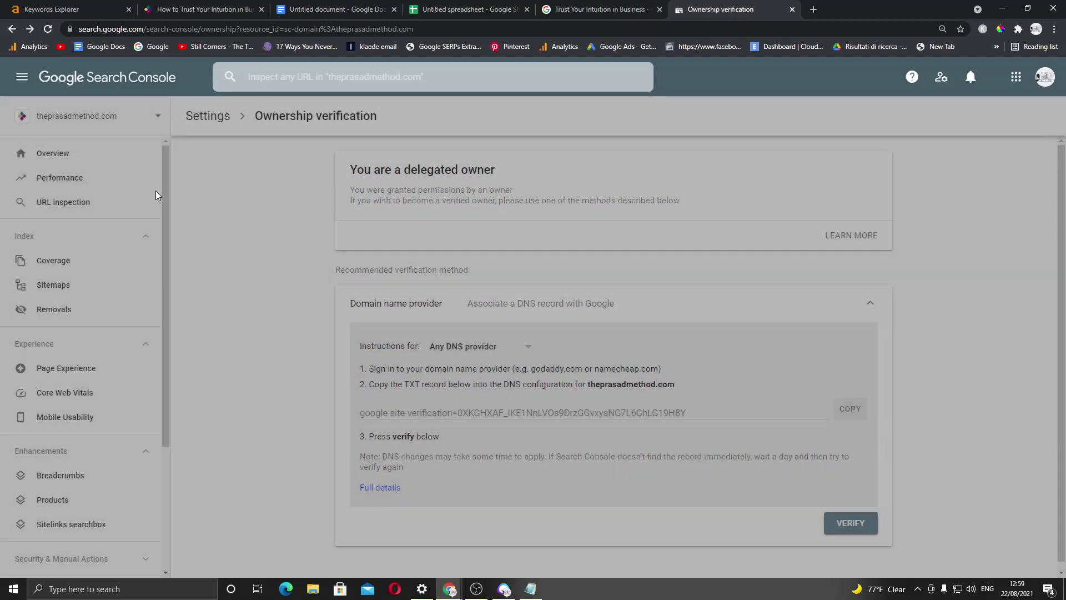
left_click(67, 187)
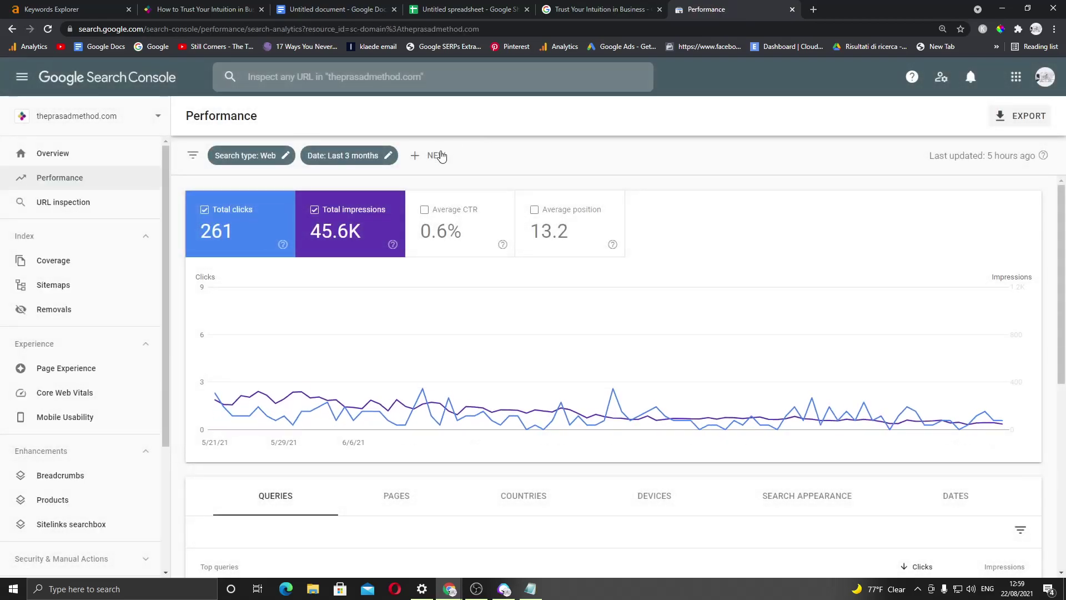
Step: Filter the report to the article's page, showing 0 clicks, 5 impressions and no queries
left_click(432, 155)
left_click(490, 206)
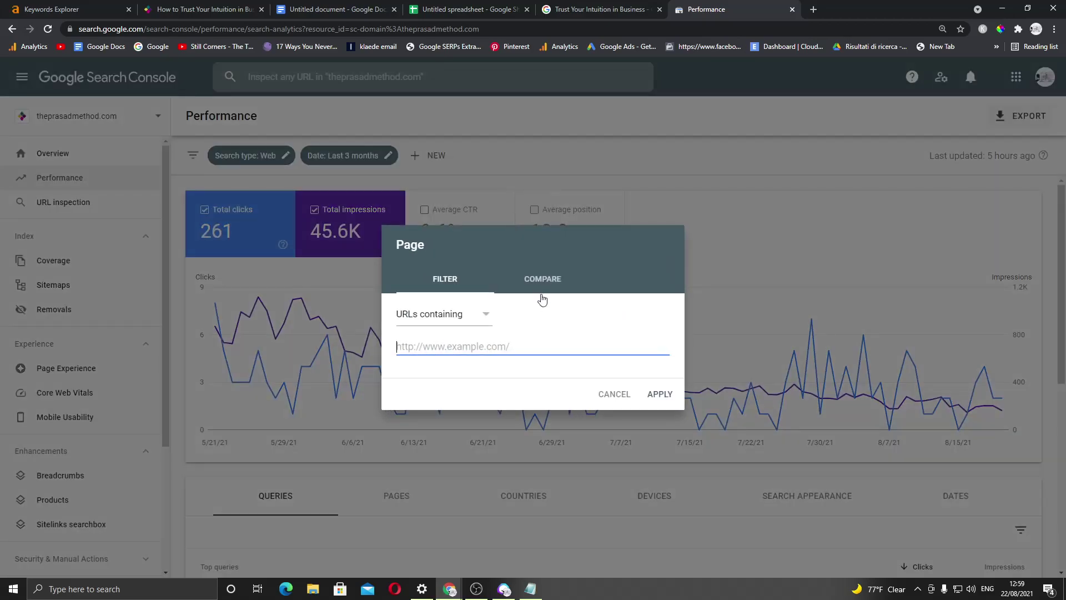
key("ctrl+v")
left_click(660, 394)
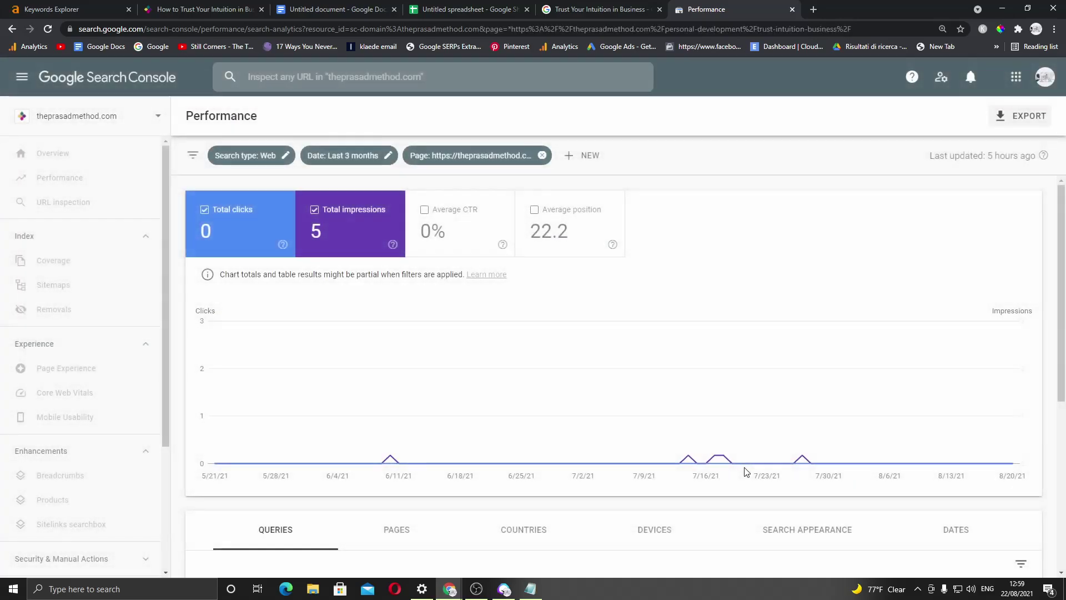
scroll(597, 374, "down", 5)
left_click(387, 225)
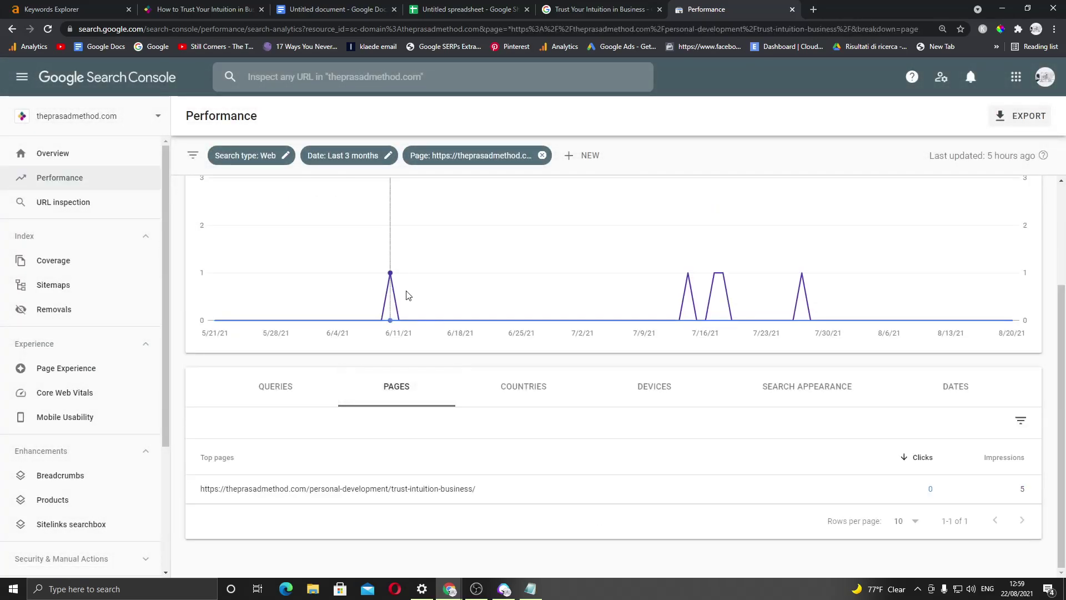
left_click(301, 380)
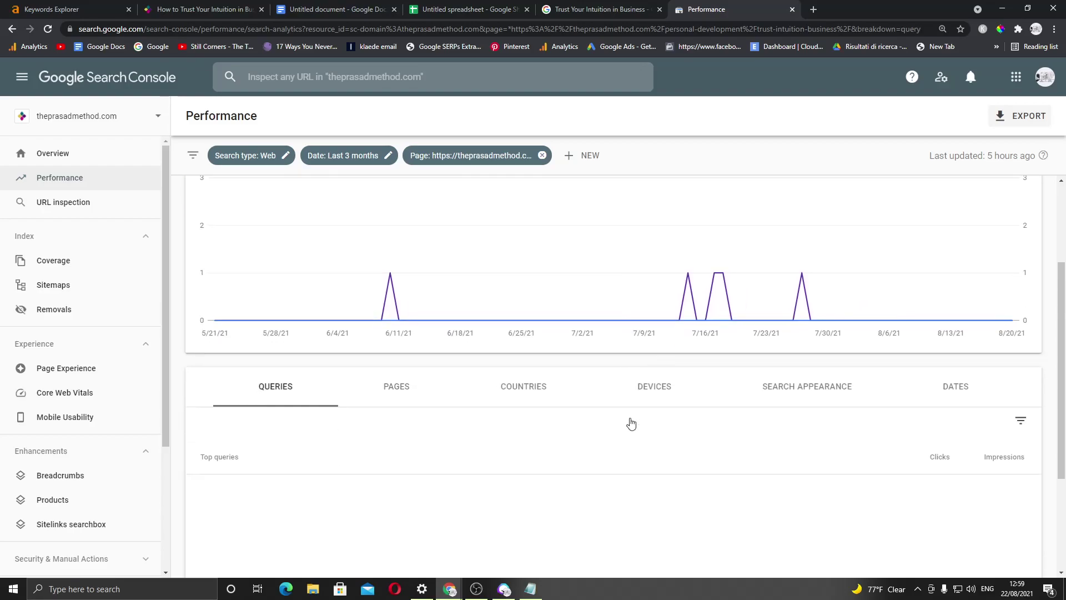
scroll(631, 422, "up", 2)
scroll(505, 251, "up", 2)
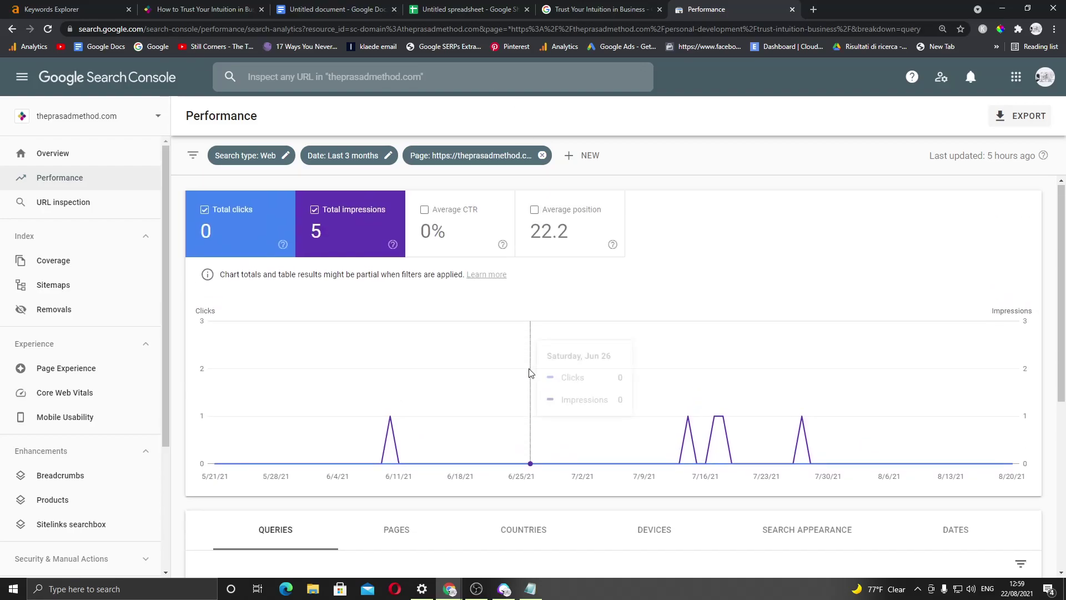
left_click(201, 10)
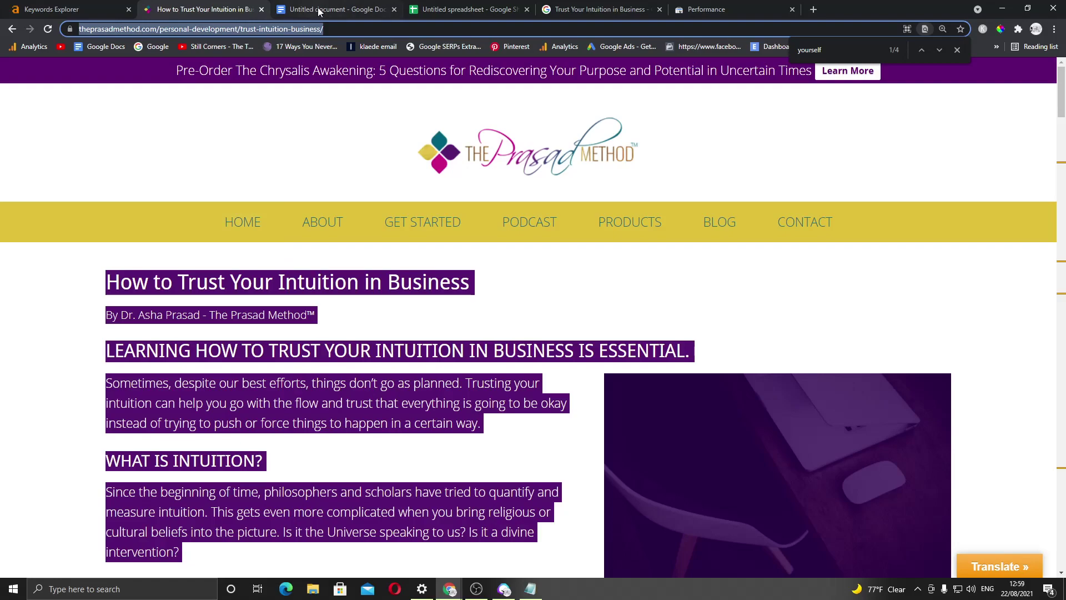
Step: Flip between the untitled Google Doc and the Jarvis editor
key("ctrl+Tab")
key("alt+Tab")
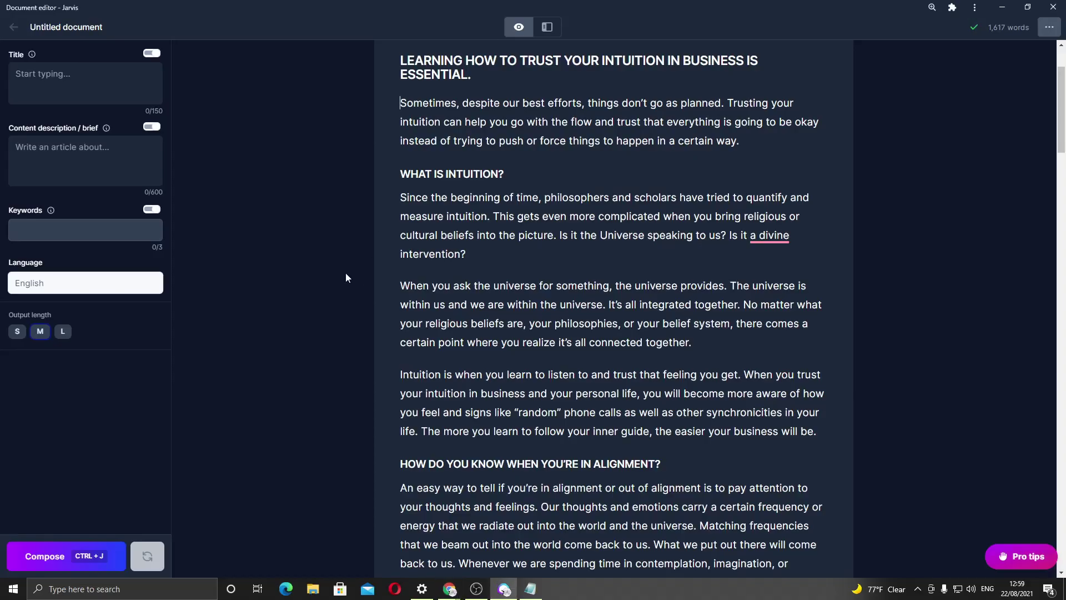
key("alt+Tab")
key("alt+Tab")
scroll(546, 331, "down", 1)
key("alt+Tab")
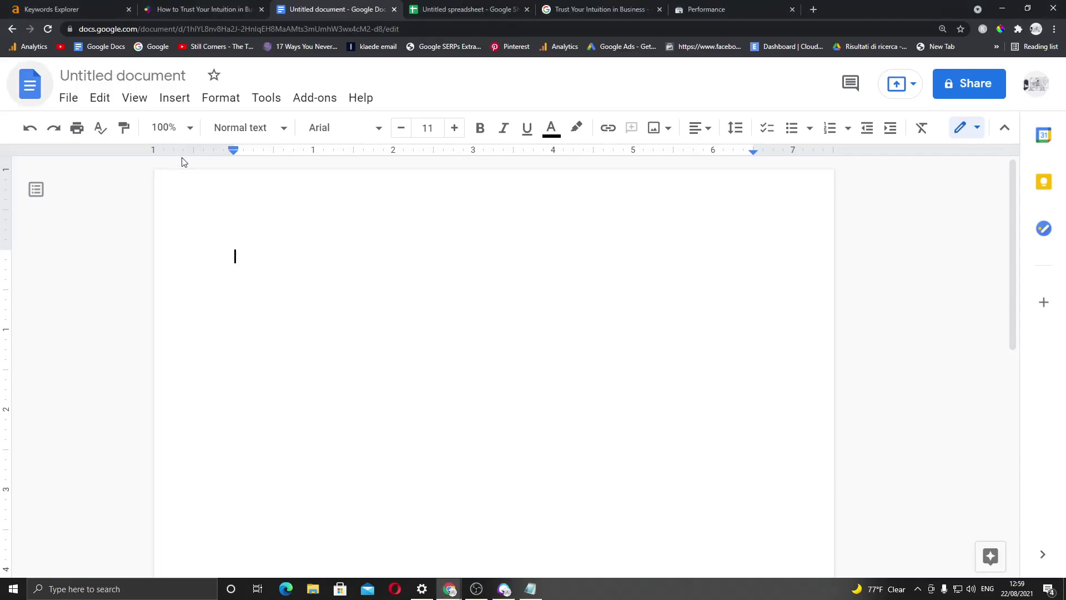
Step: Remove the page filter and set Last 12 months: 1.42K clicks, 153K impressions site-wide
left_click(704, 9)
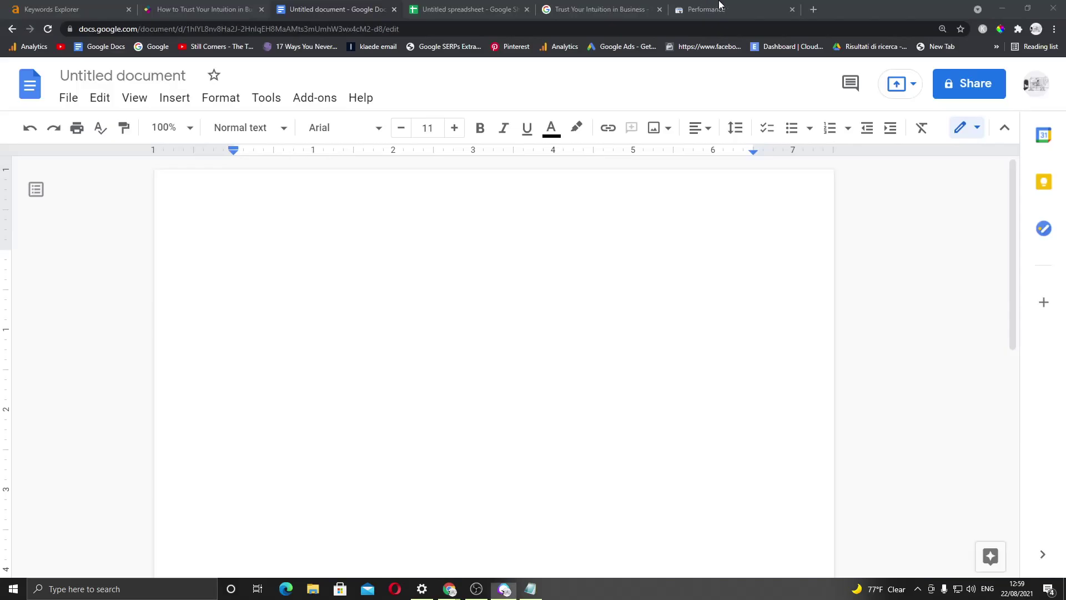
left_click(58, 178)
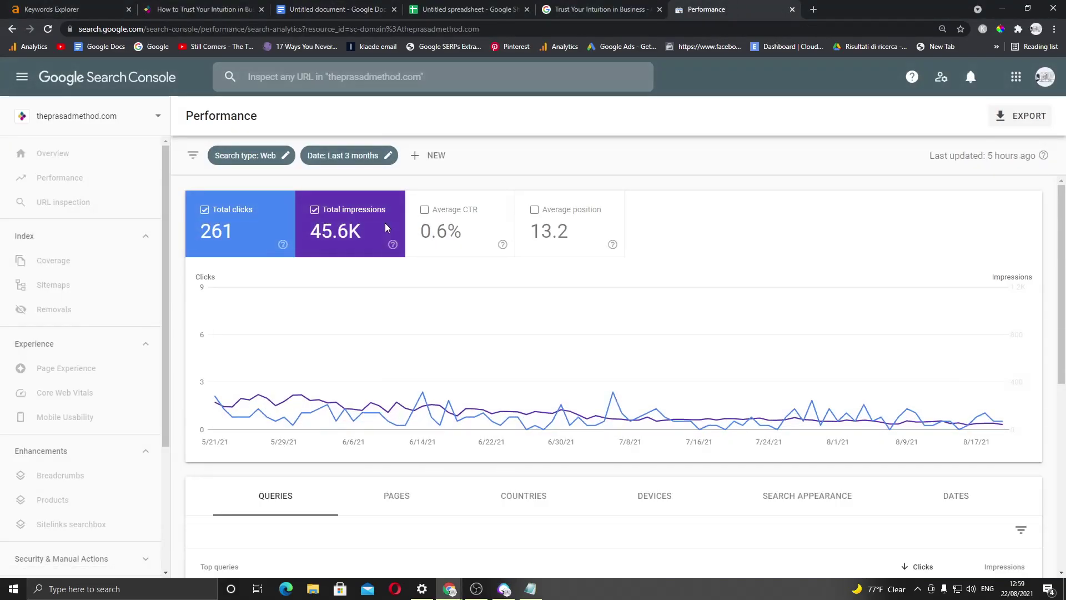
left_click(245, 156)
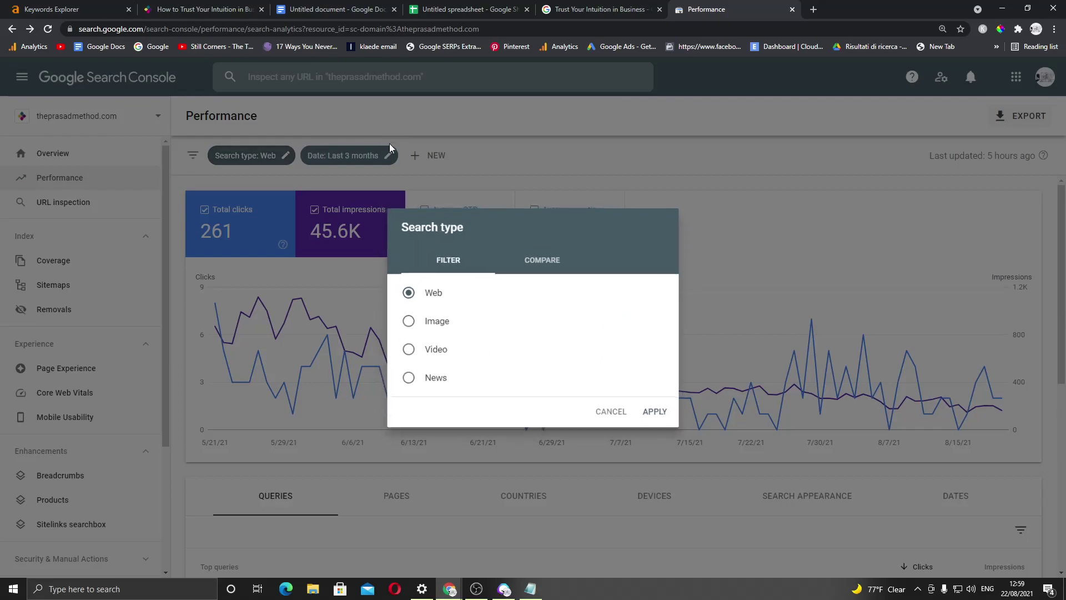
left_click(362, 160)
left_click(362, 160)
left_click(456, 357)
left_click(658, 495)
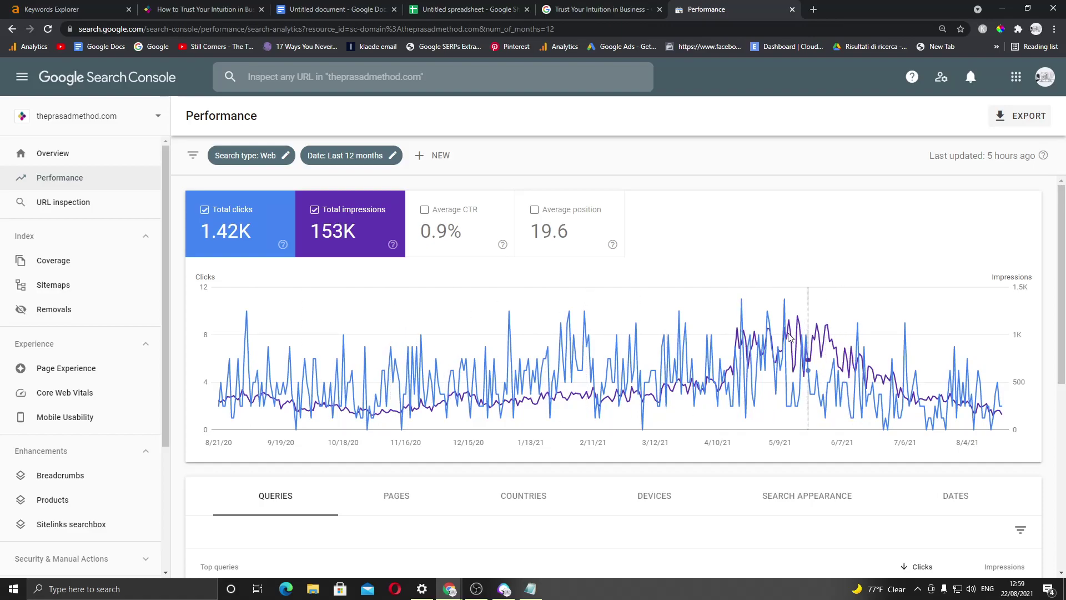
mouse_move(828, 336)
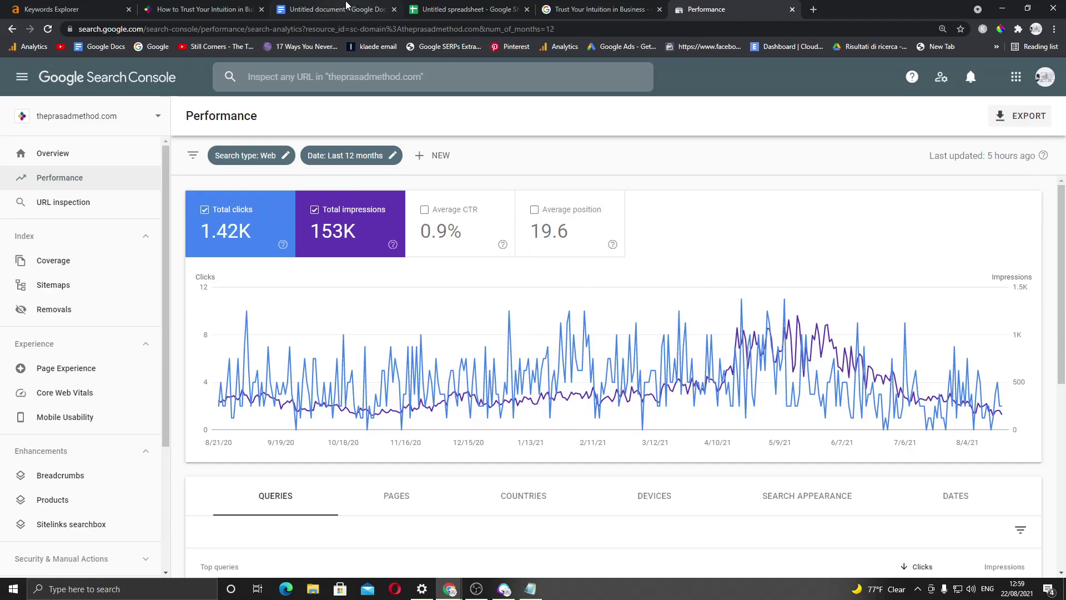
key("alt+Tab")
scroll(495, 232, "down", 20)
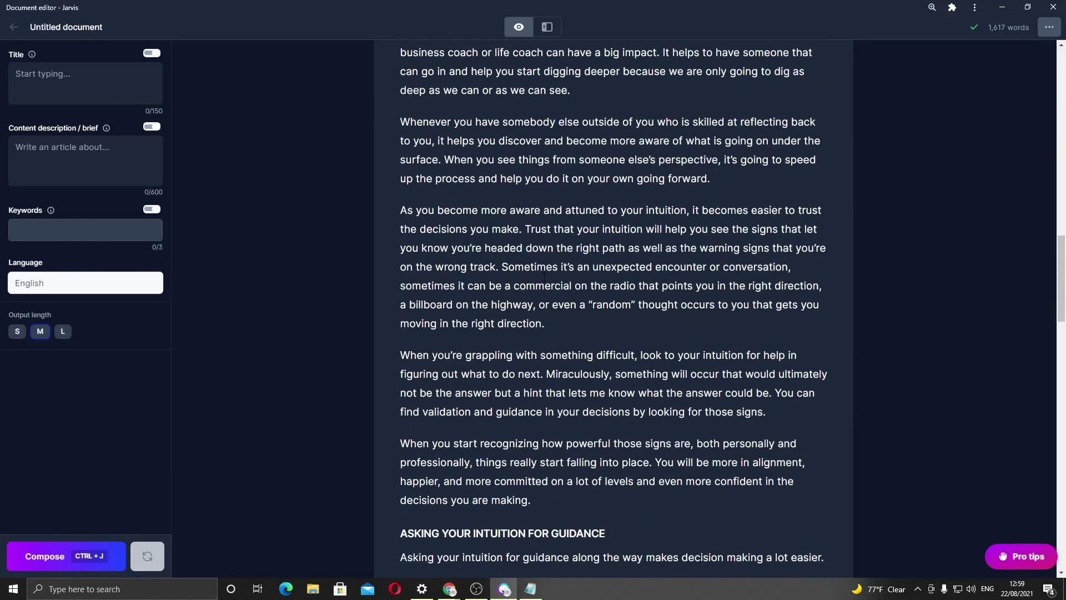
scroll(544, 277, "down", 7)
scroll(544, 277, "up", 12)
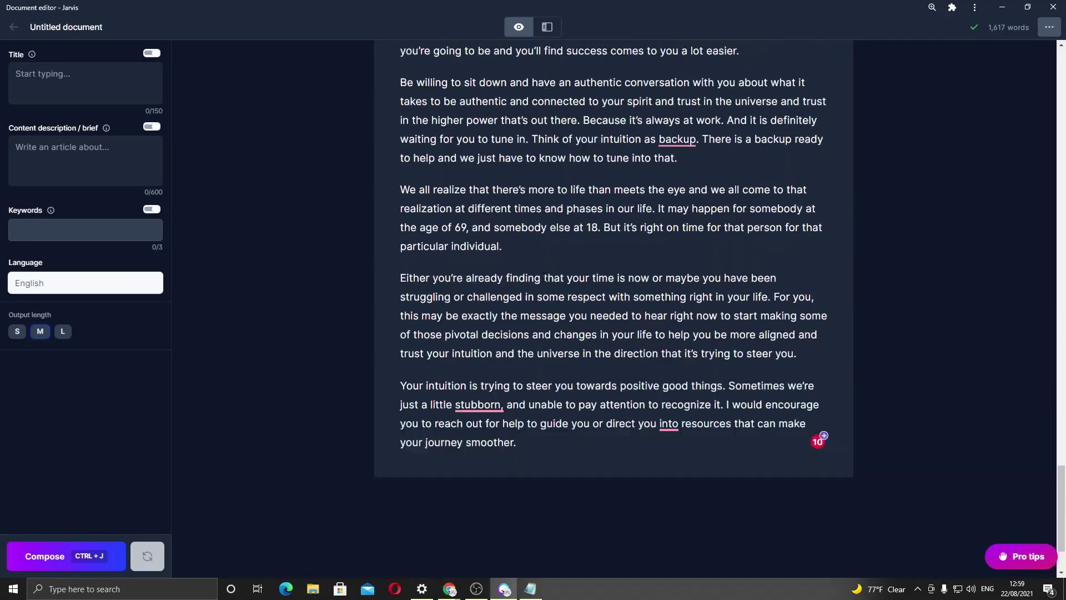
key("alt+Tab")
key("Tab")
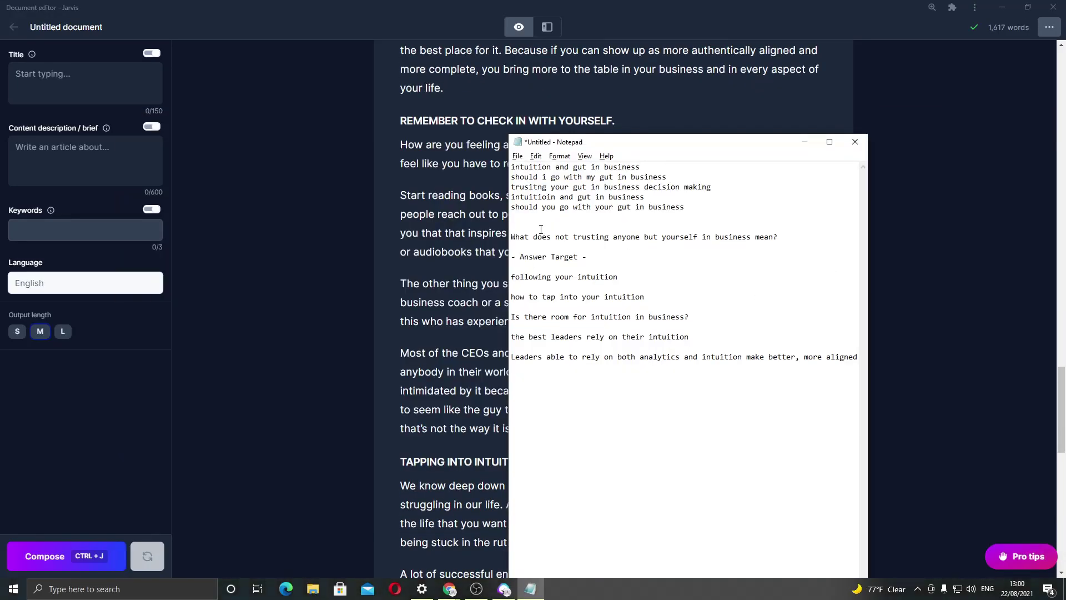
left_click_drag(665, 167, 511, 168)
key("alt+Tab")
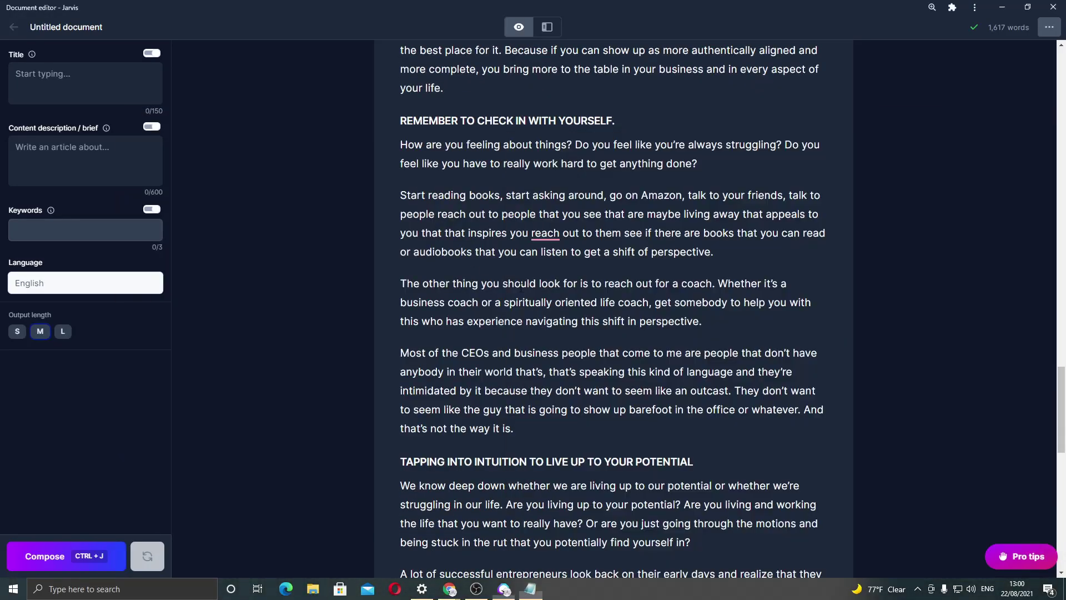
scroll(578, 365, "down", 5)
scroll(578, 365, "down", 1)
scroll(578, 364, "up", 20)
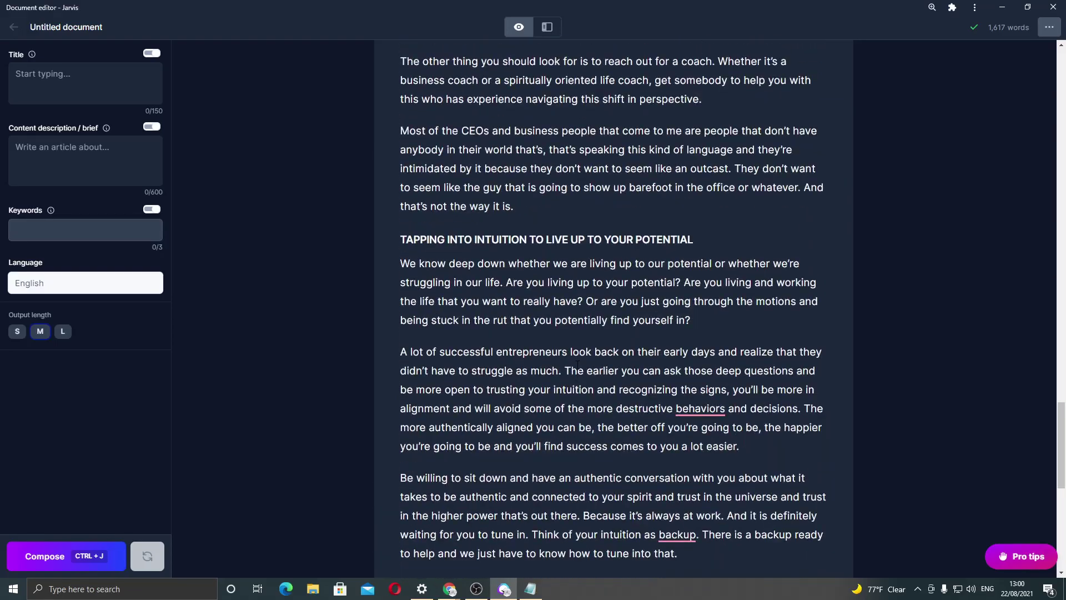
scroll(577, 365, "up", 15)
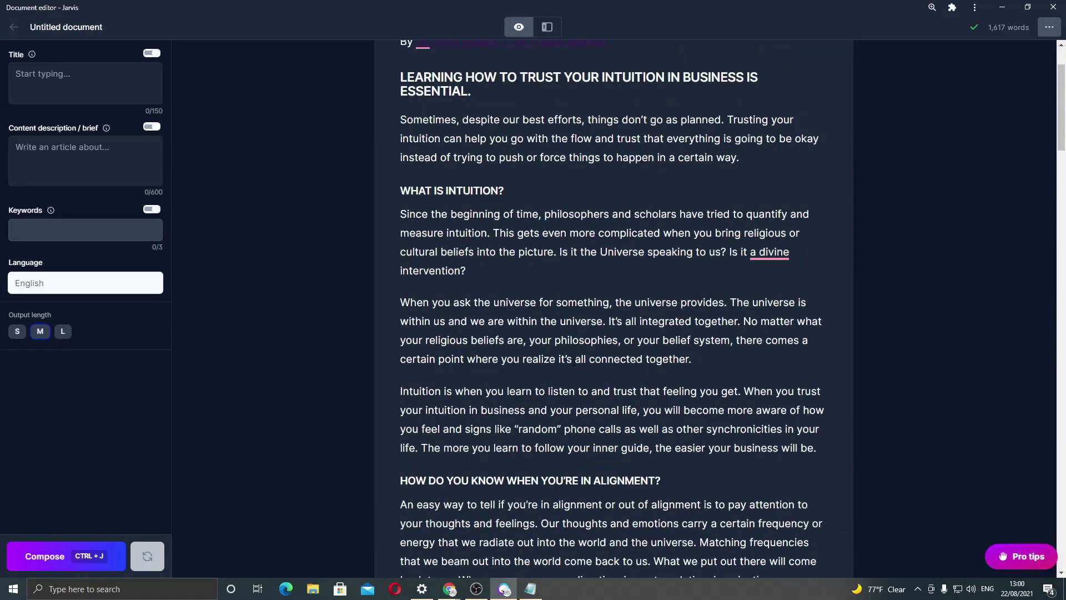
scroll(561, 348, "down", 2)
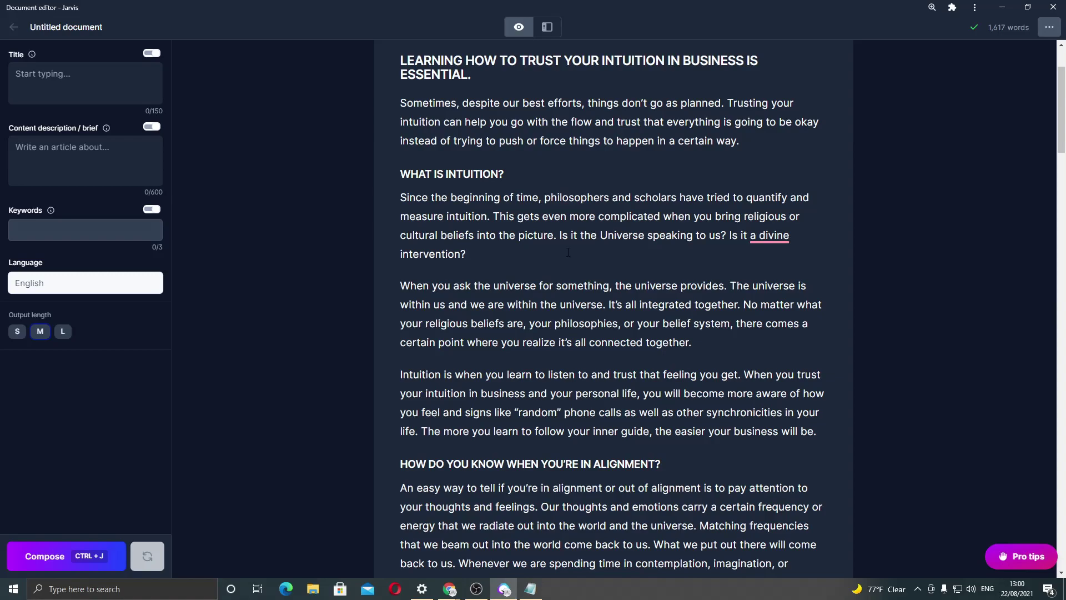
scroll(569, 252, "up", 1)
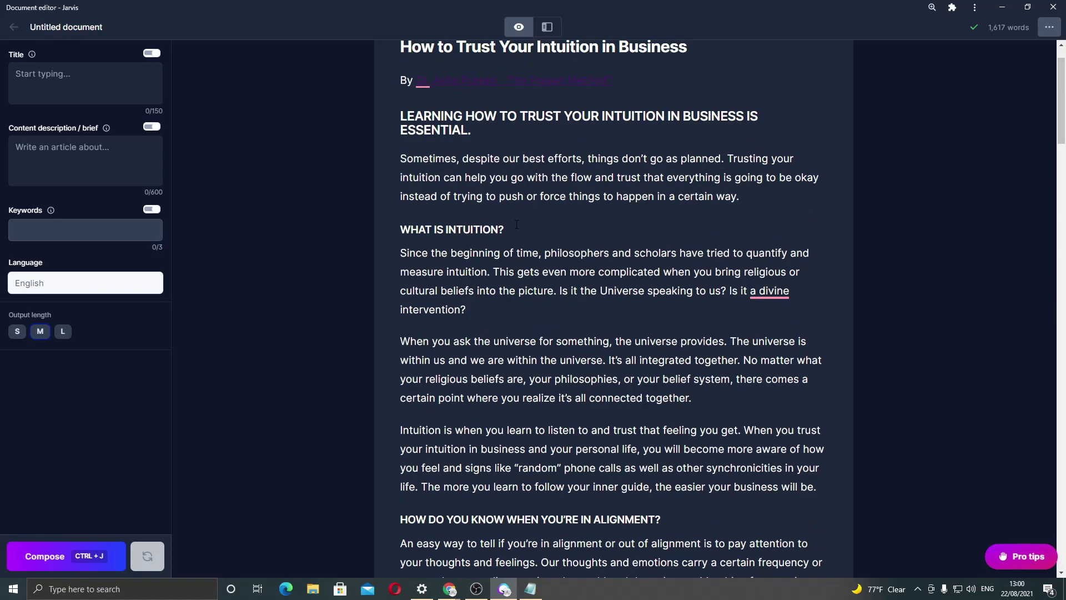
scroll(517, 225, "down", 1)
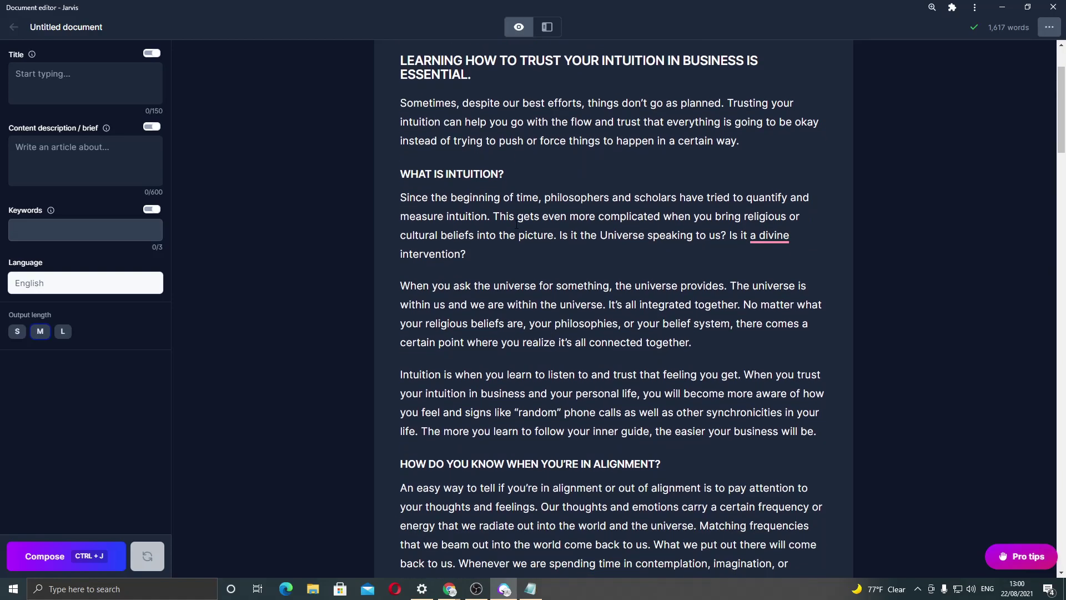
scroll(532, 237, "up", 1)
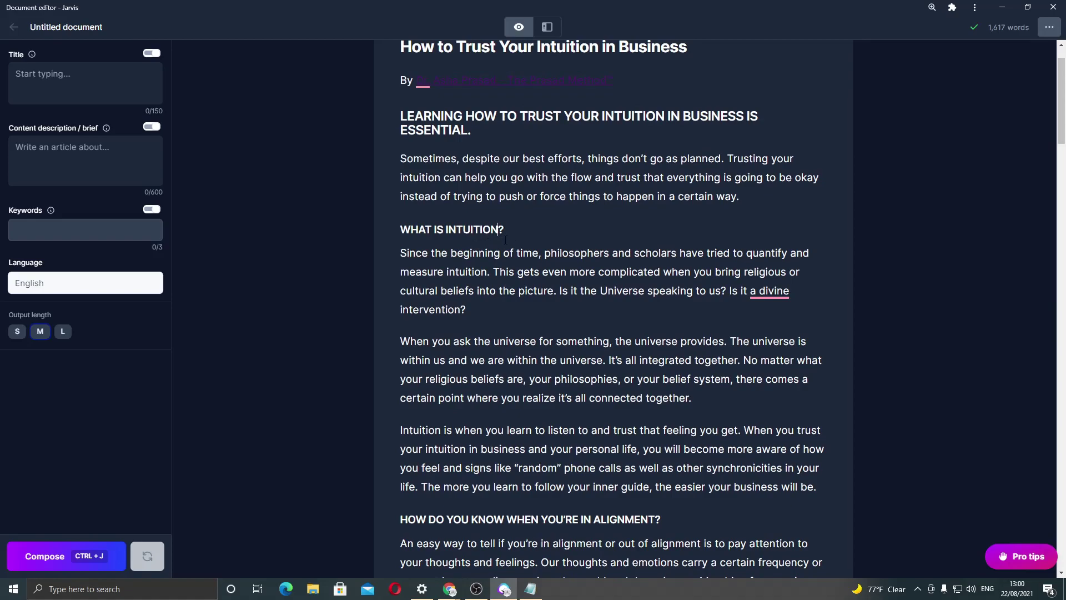
type("IN BUSINESS")
Step: Break the paragraph after 'business will be.' onto a new line
key("alt+Tab")
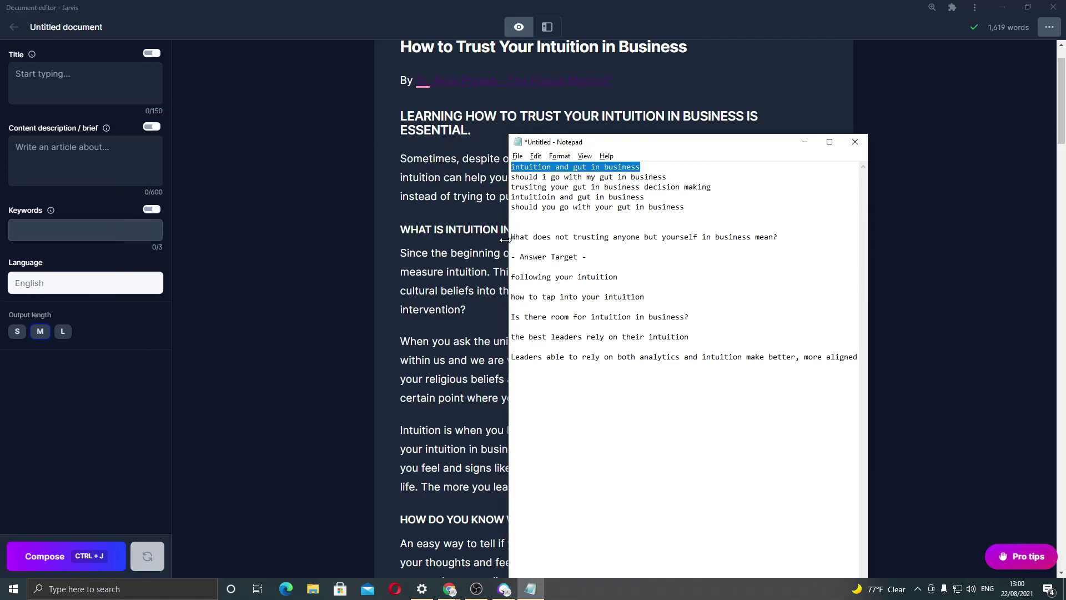
key("alt+Tab")
scroll(660, 390, "down", 2)
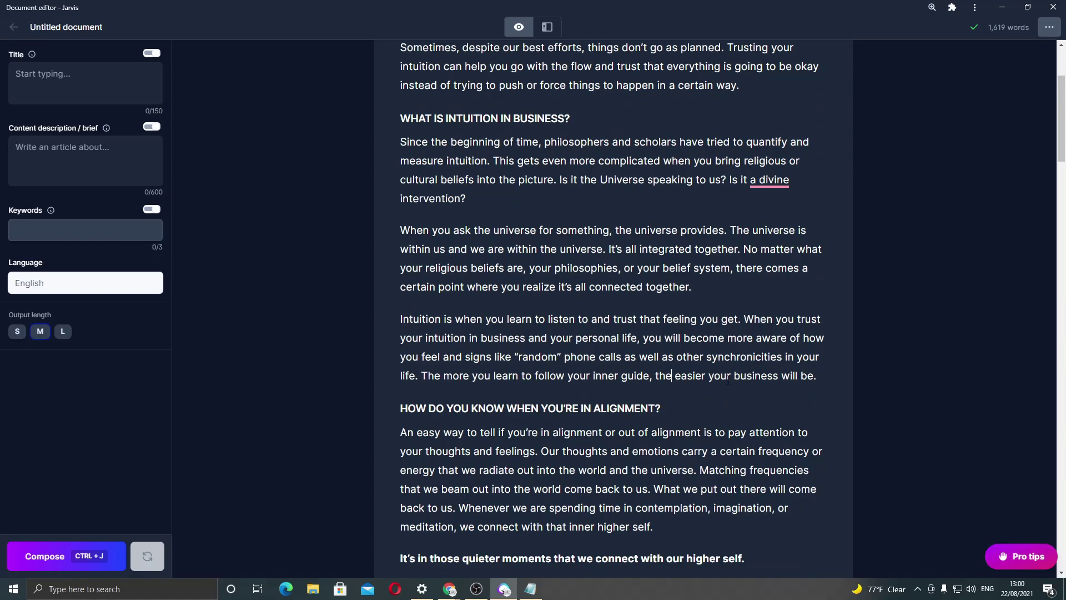
left_click(817, 377)
key("Return")
key("alt+Tab")
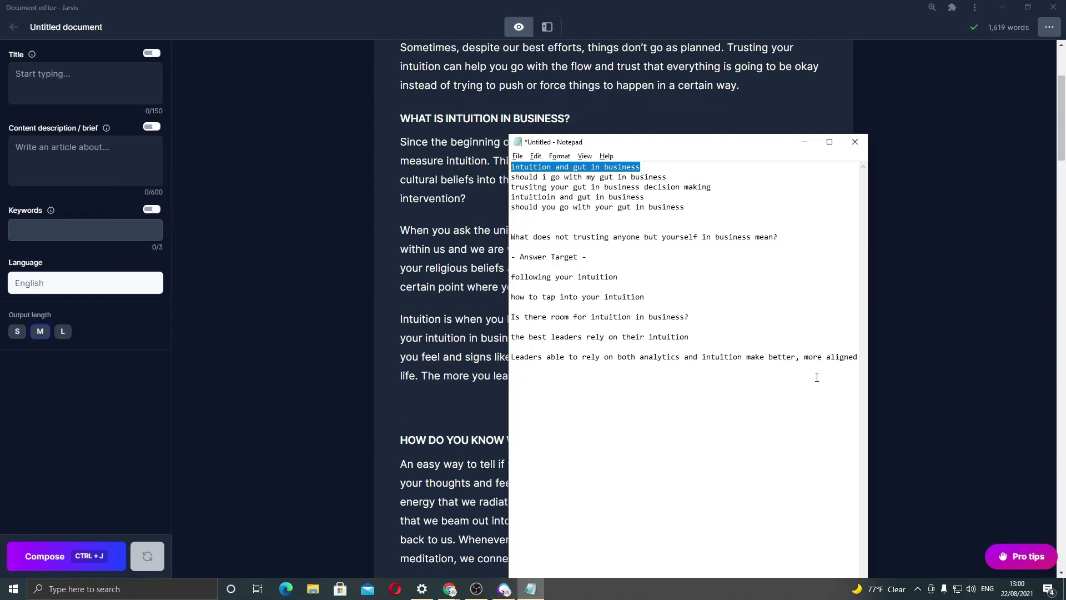
key("alt+Tab")
key("BackSpace")
scroll(605, 374, "down", 5)
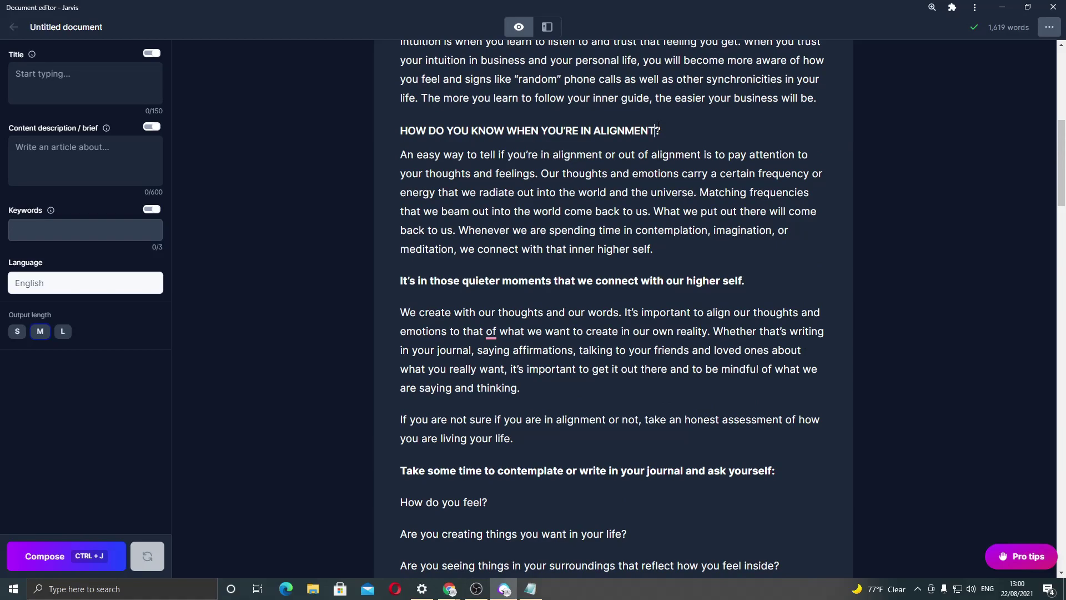
scroll(638, 204, "up", 1)
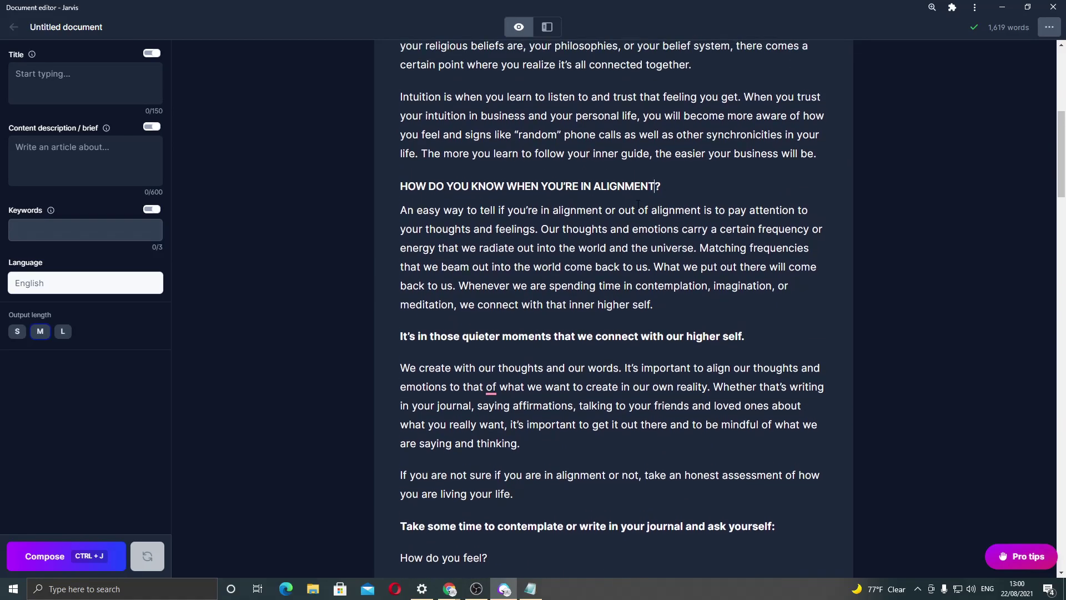
Step: Extend the ALIGNMENT heading with 'WITH YOUR GUT IN BUSINESS'
key("alt+Tab")
key("alt+Tab")
type("with")
key("BackSpace")
key("BackSpace")
key("BackSpace")
type("ith")
key("BackSpace")
key("BackSpace")
key("BackSpace")
key("BackSpace")
type("WITH YOUR GUT IN")
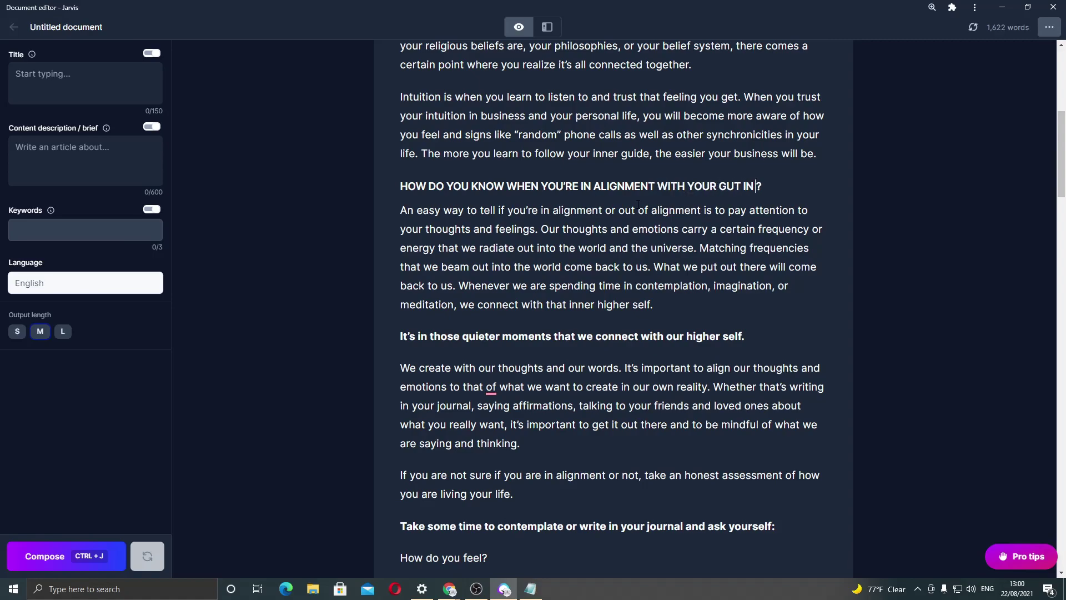
type(" BUSINESS")
key("alt+Tab")
key("alt+Tab")
Step: Split paragraphs at 'Our thoughts and emotions', 'Matching frequencies' and 'Whenever we are spending time'
left_click(543, 229)
key("Return")
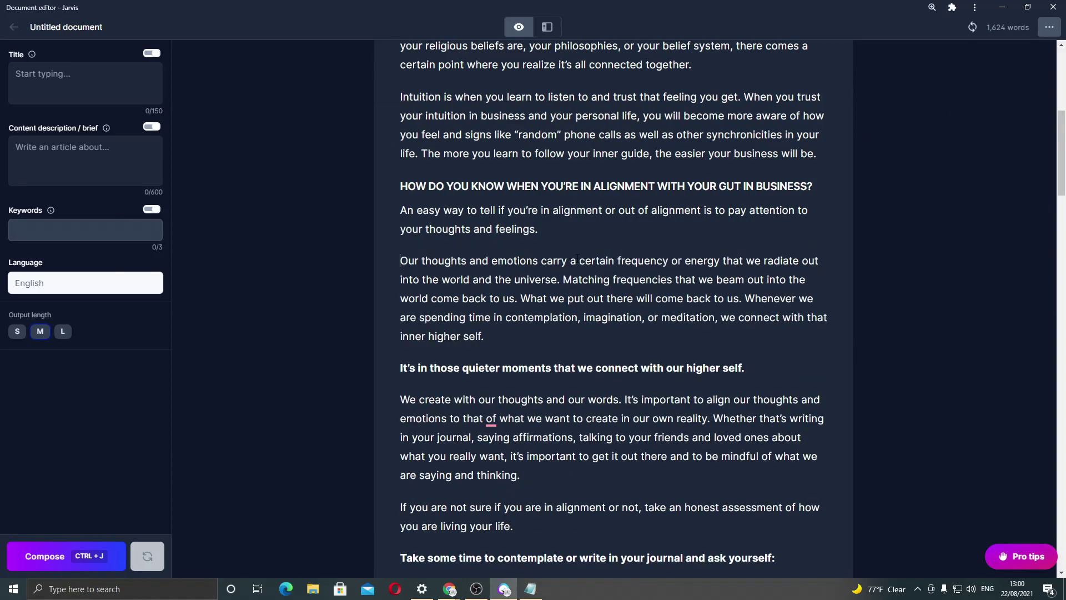
left_click(561, 280)
key("Return")
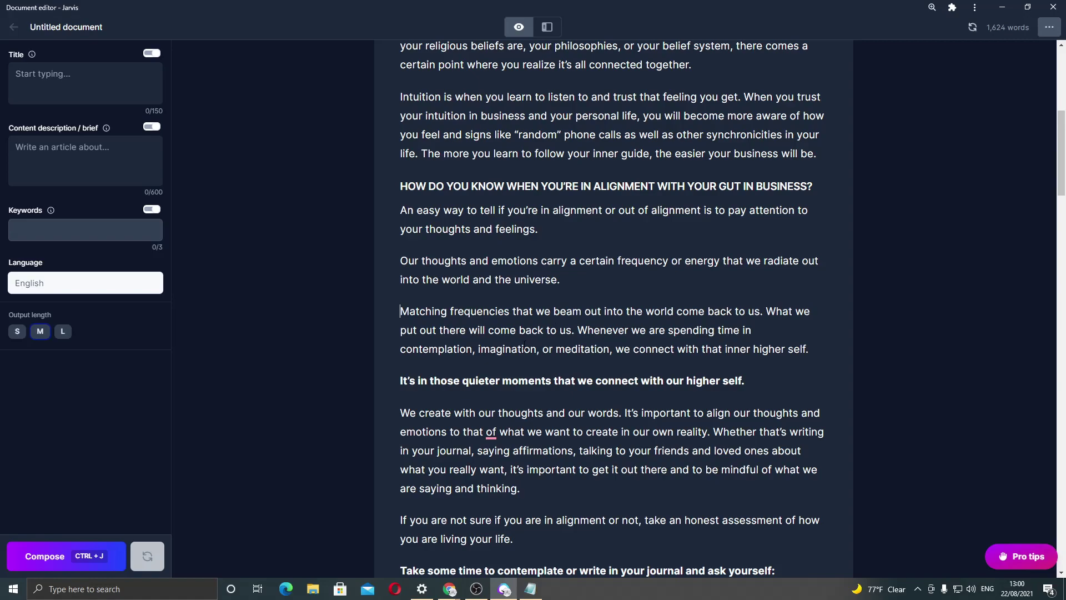
key("Return")
scroll(578, 329, "down", 1)
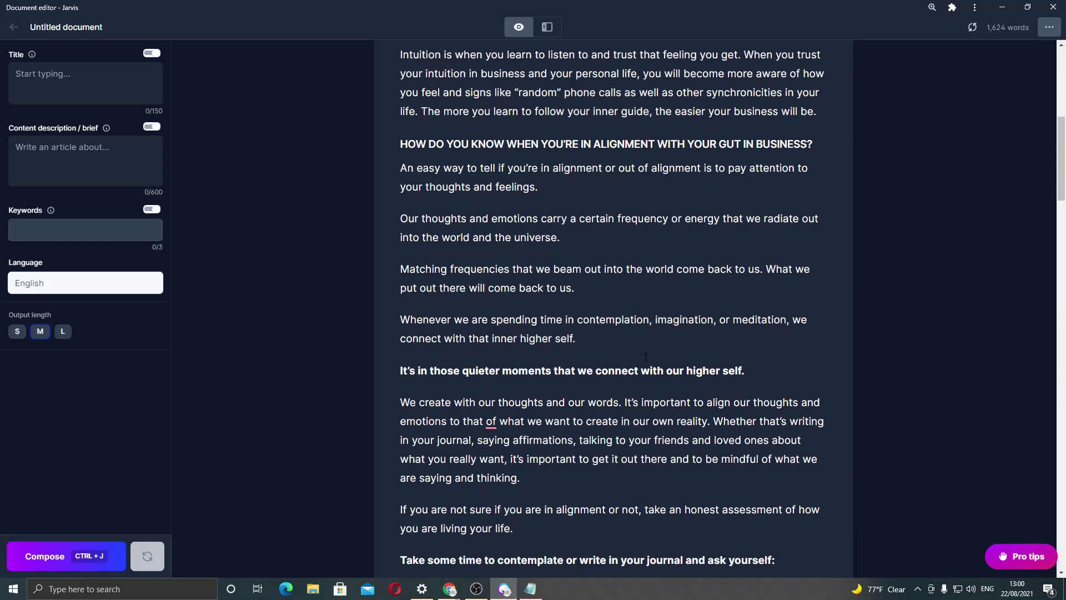
scroll(558, 309, "up", 4)
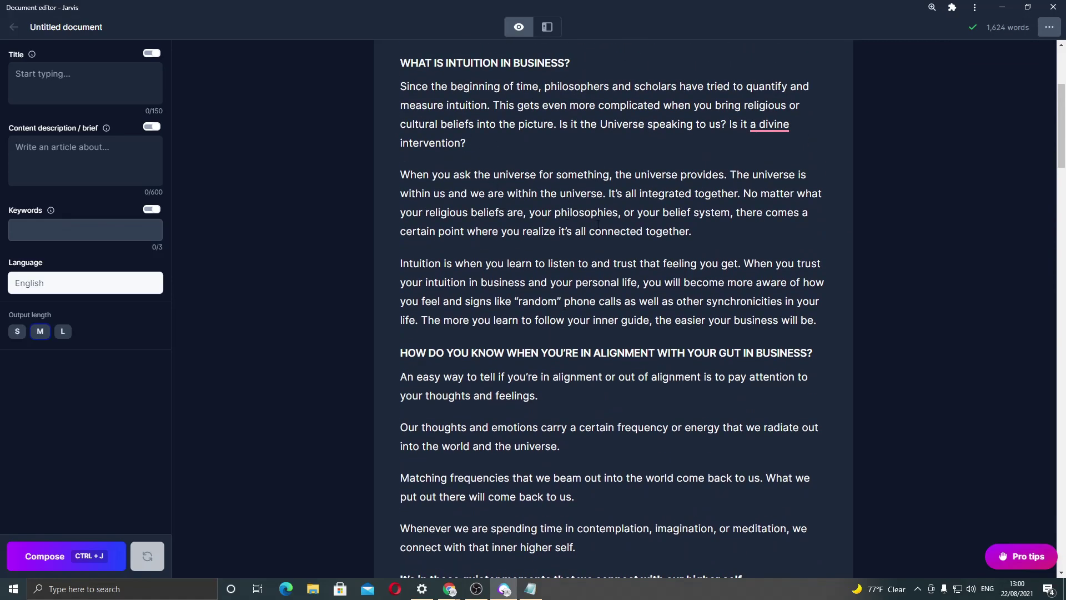
scroll(689, 217, "up", 1)
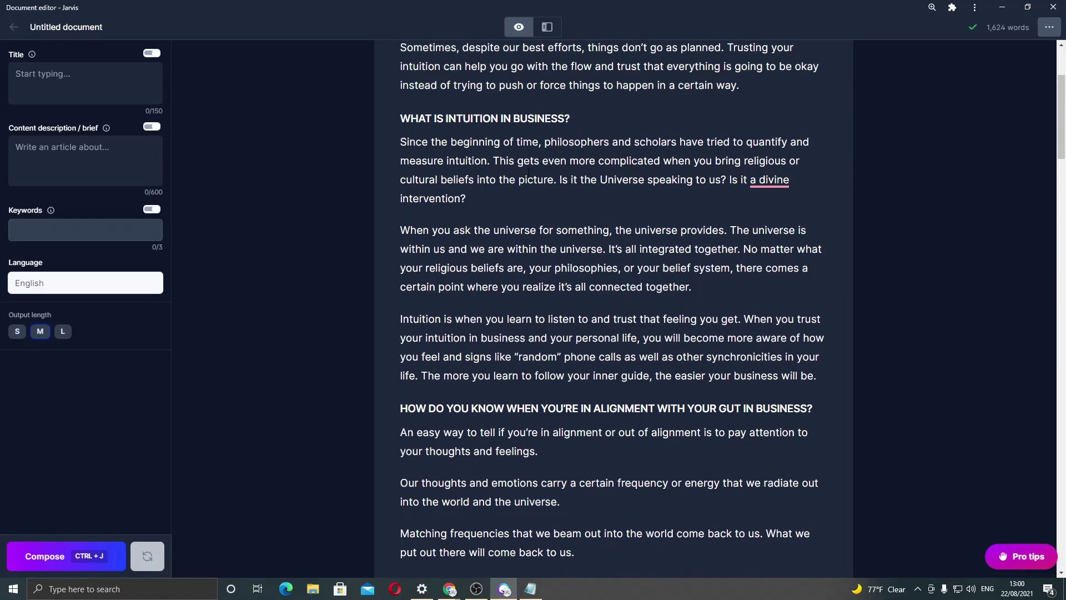
scroll(516, 177, "up", 2)
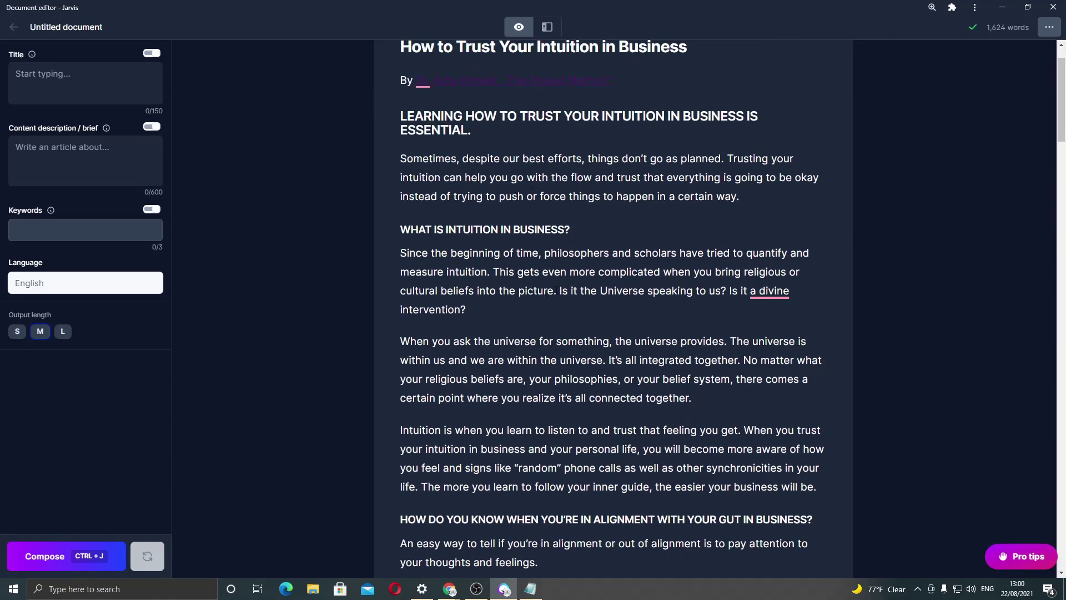
Step: Put the two Universe questions on their own lines and italicise them
key("Return")
left_click(571, 323)
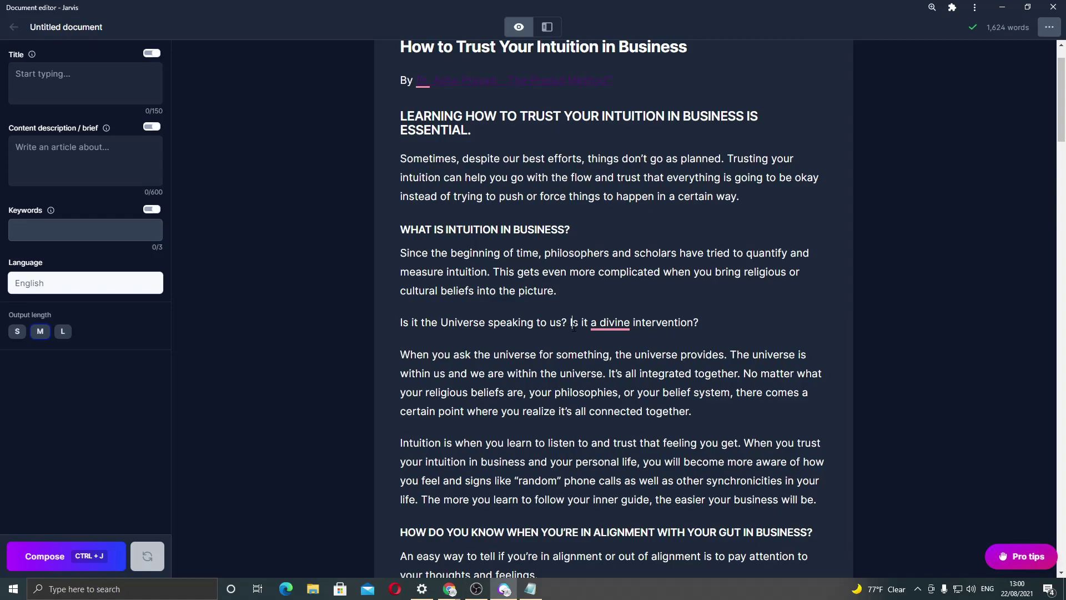
key("Return")
left_click_drag(533, 358, 350, 322)
key("ctrl+i")
left_click(560, 372)
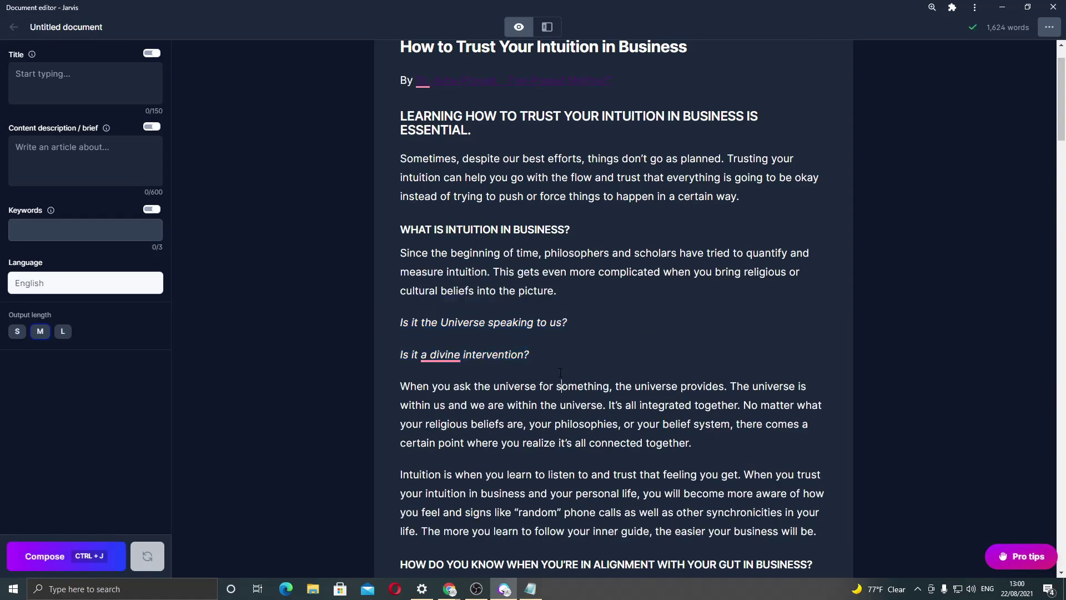
Step: Extend the bold higher-self line with 'and we are one with our intuition'
scroll(510, 442, "down", 8)
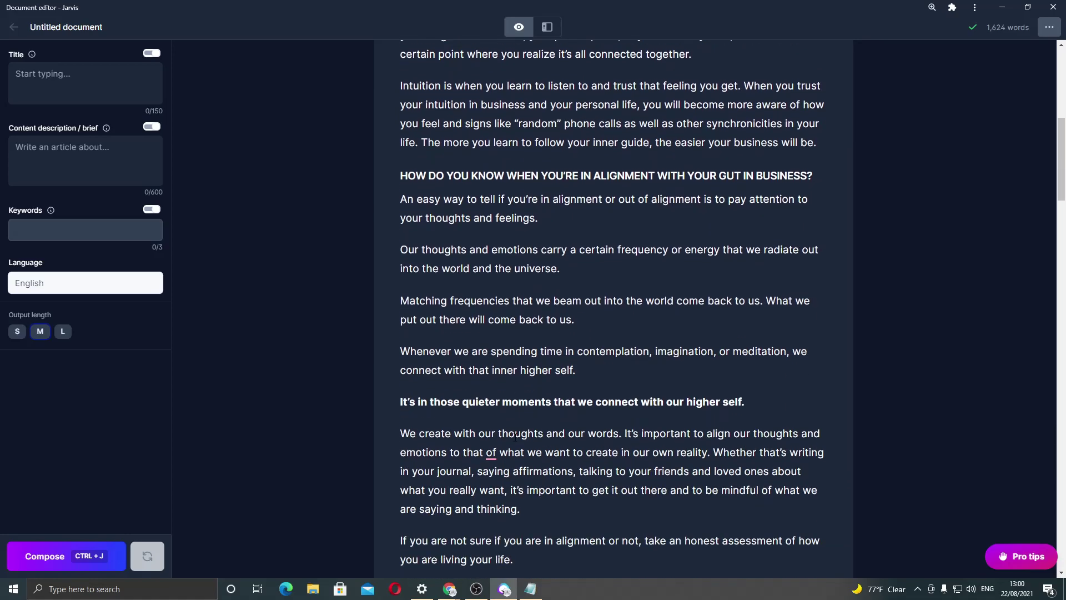
scroll(569, 349, "down", 1)
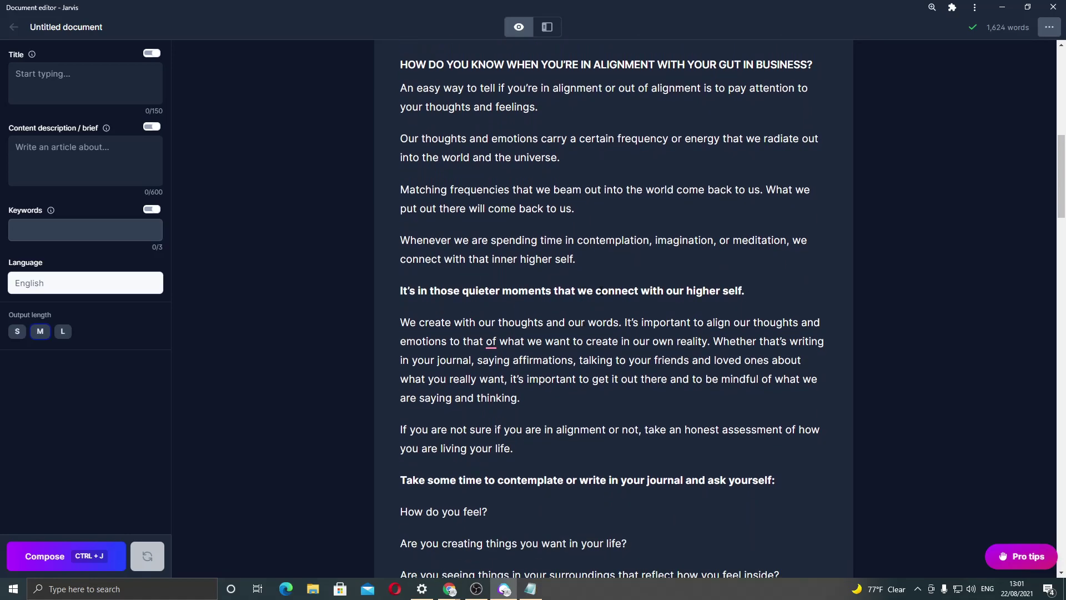
left_click(759, 295)
type("and")
key("BackSpace")
key("BackSpace")
type("nd we are one with ")
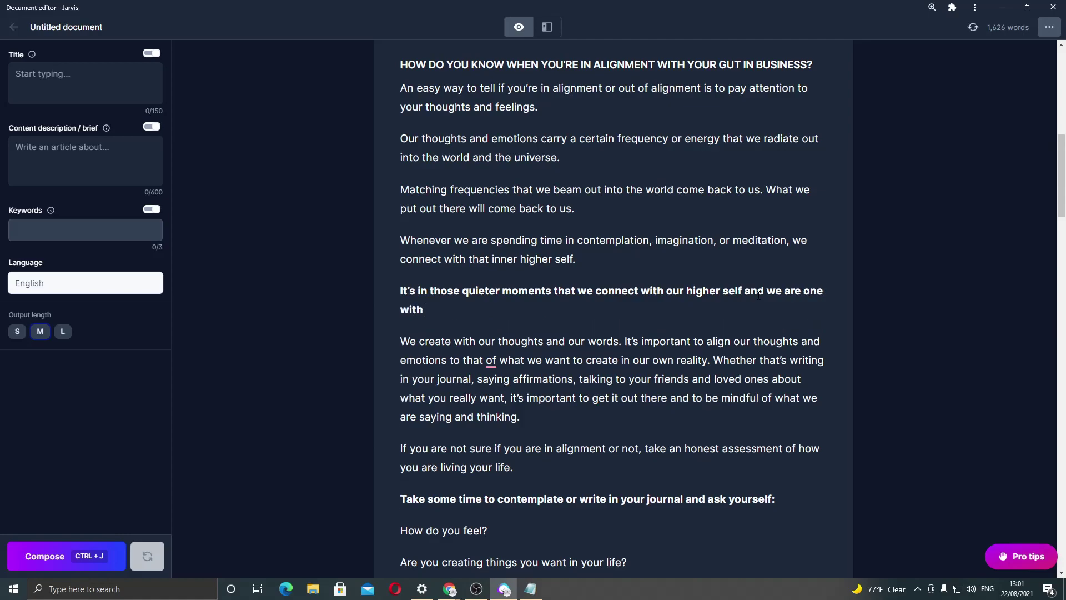
type("our intuition")
scroll(758, 294, "down", 4)
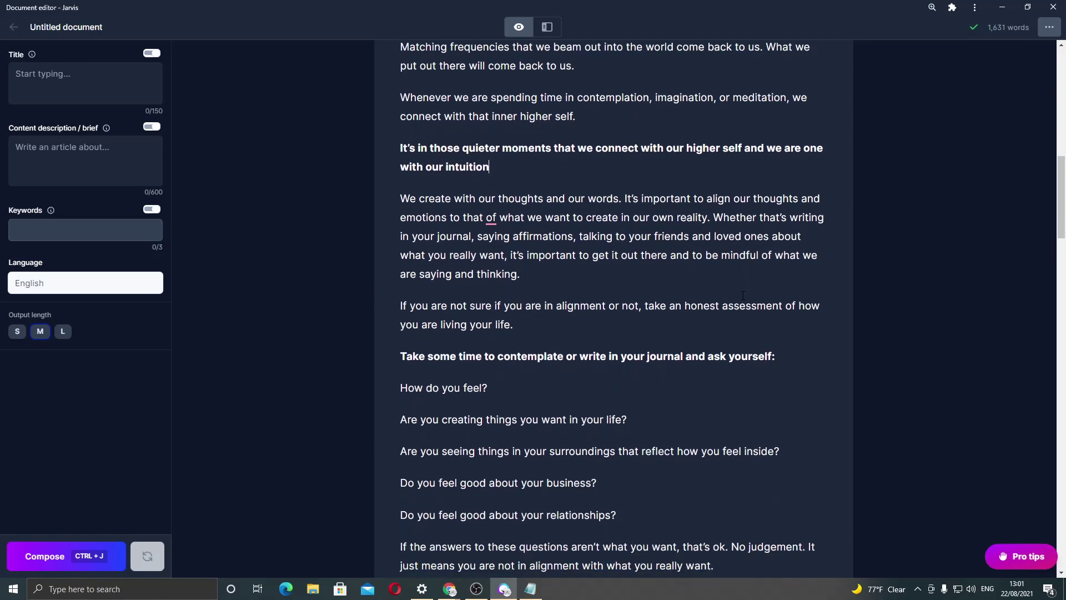
scroll(730, 319, "down", 1)
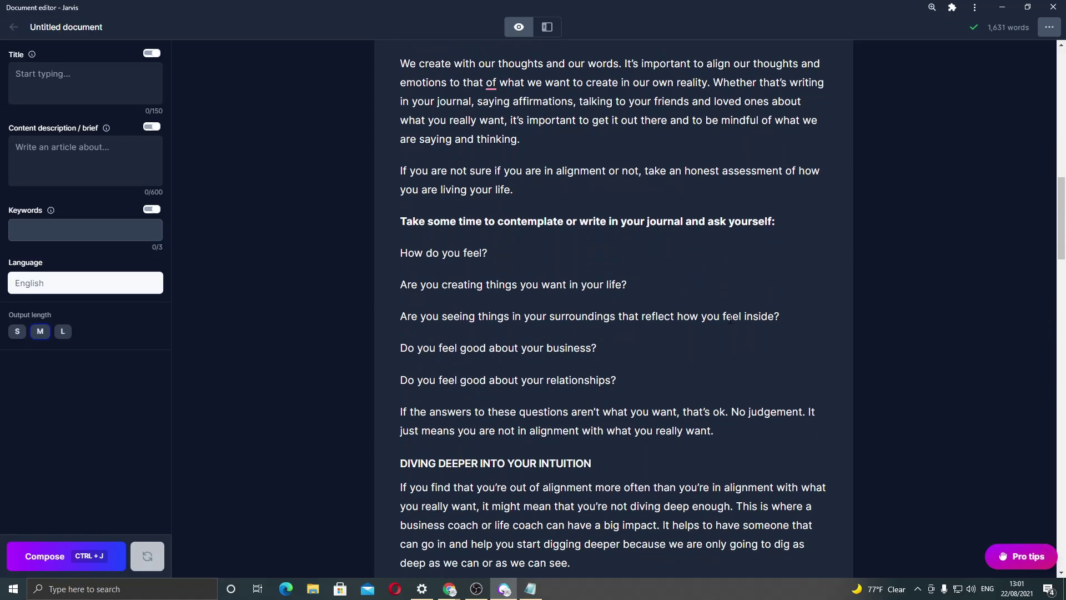
scroll(730, 318, "down", 3)
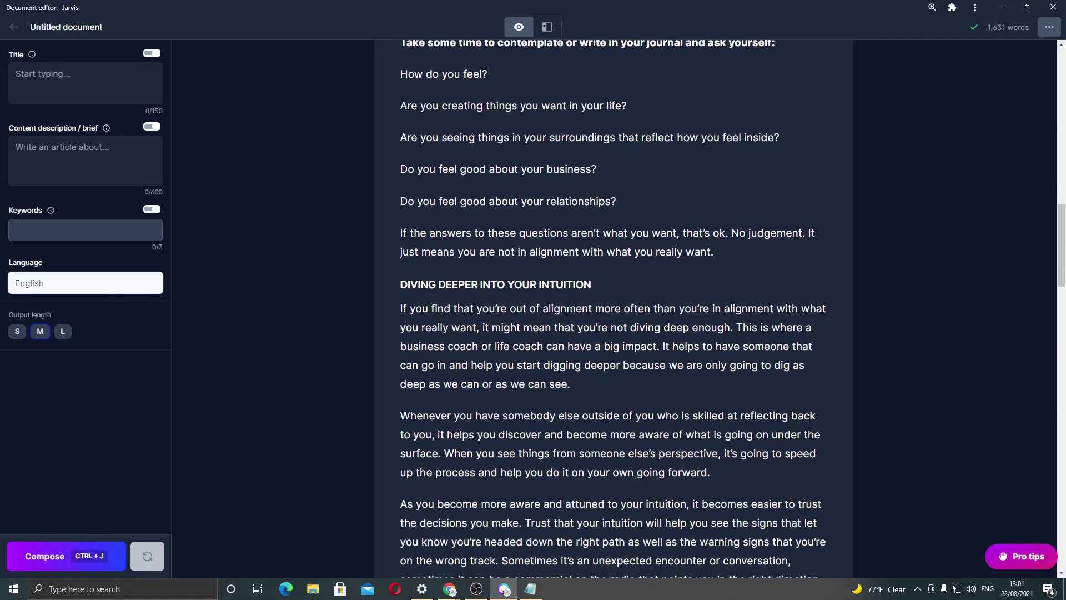
scroll(568, 310, "down", 12)
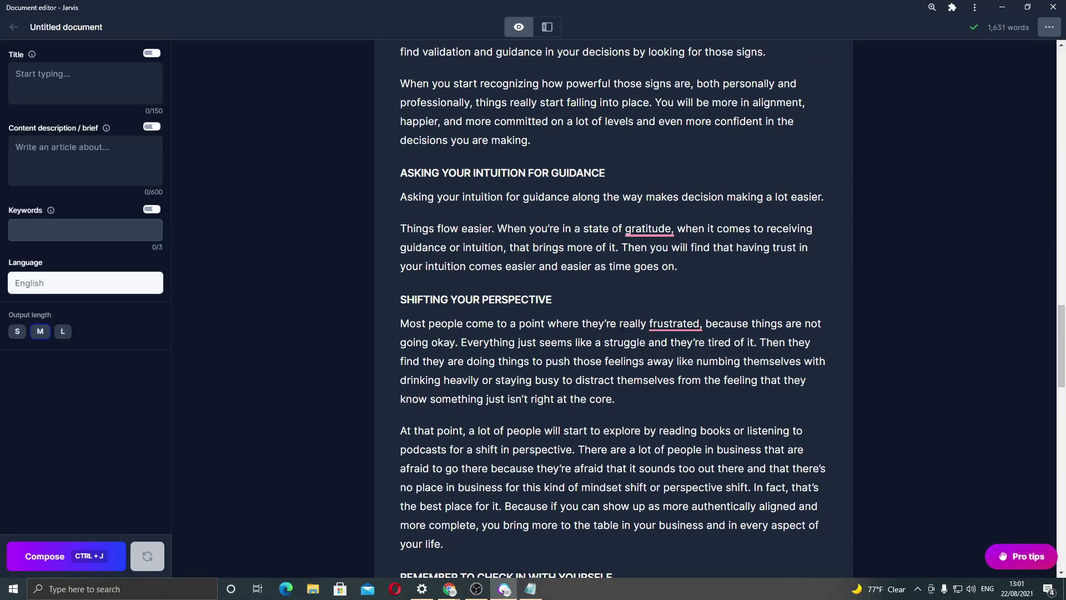
scroll(623, 326, "down", 4)
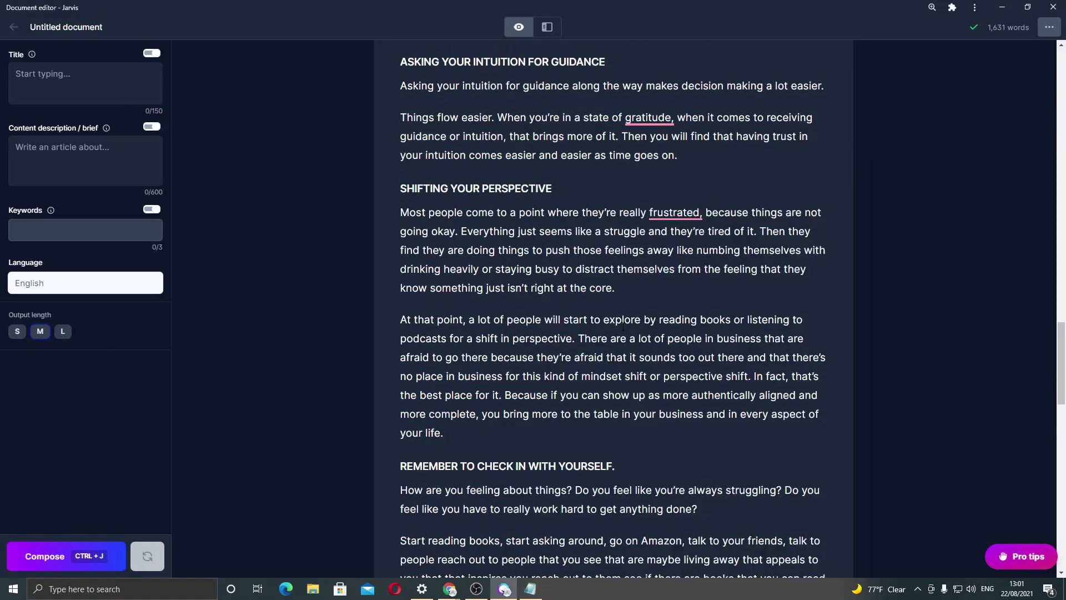
scroll(623, 326, "down", 4)
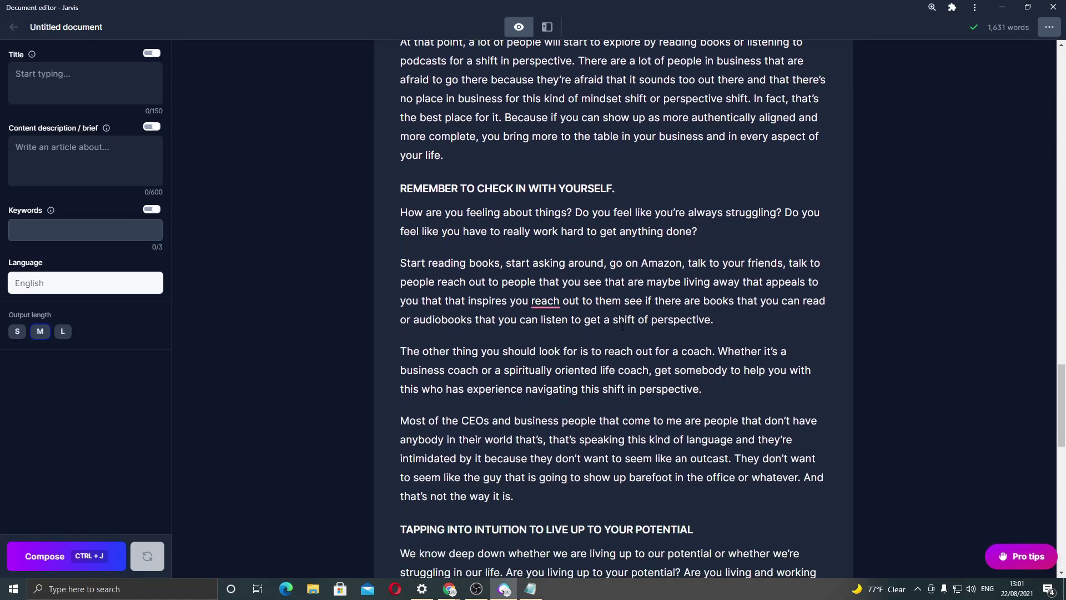
scroll(622, 326, "down", 5)
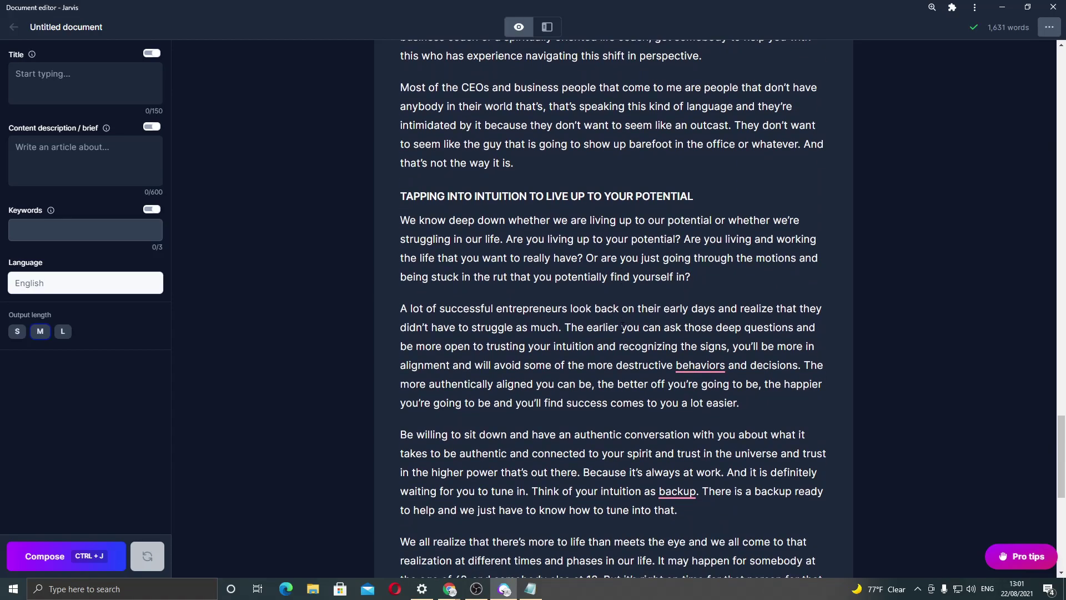
scroll(623, 326, "down", 6)
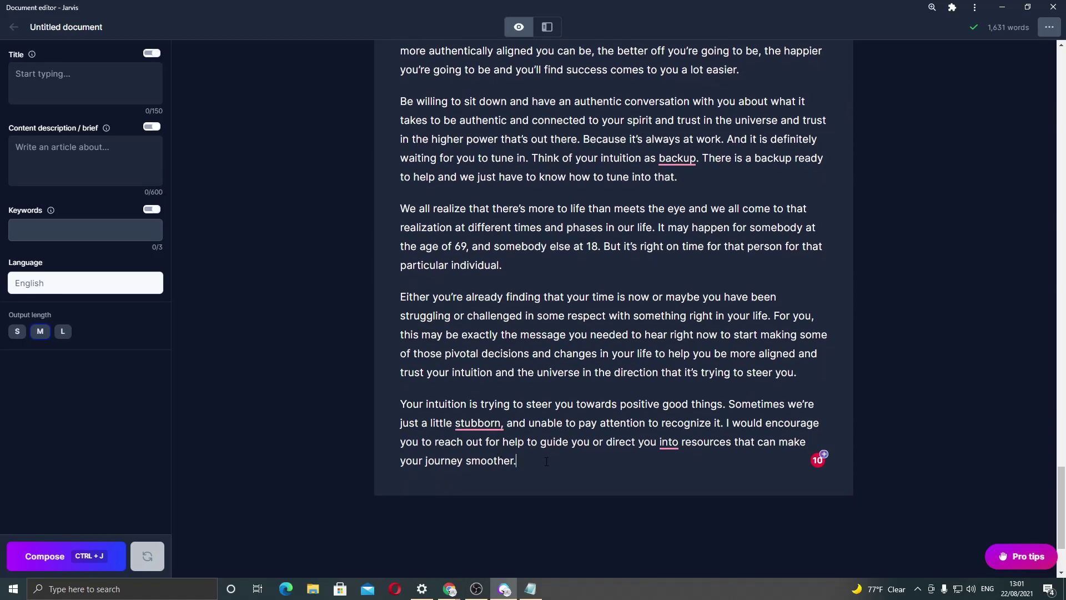
key("Return")
Step: Add the closing line 'IS LISTENING TO YOUR INTUITION THE SAME AS LISTENING TO YOUR GUT?'
type("Is I")
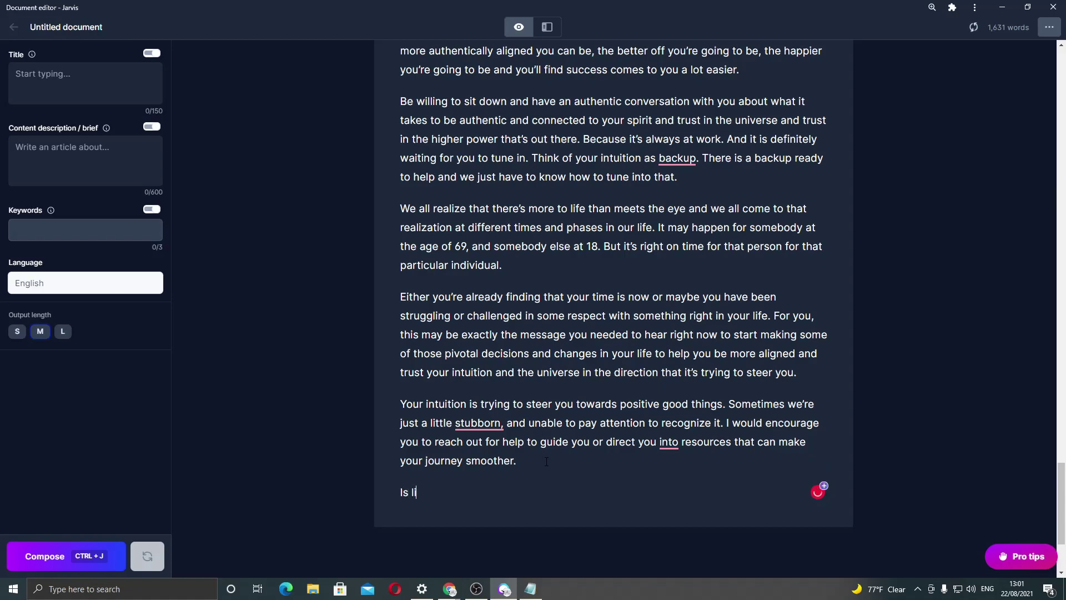
key("BackSpace")
key("BackSpace")
key("BackSpace")
key("BackSpace")
type("S LISTENING TO YOU")
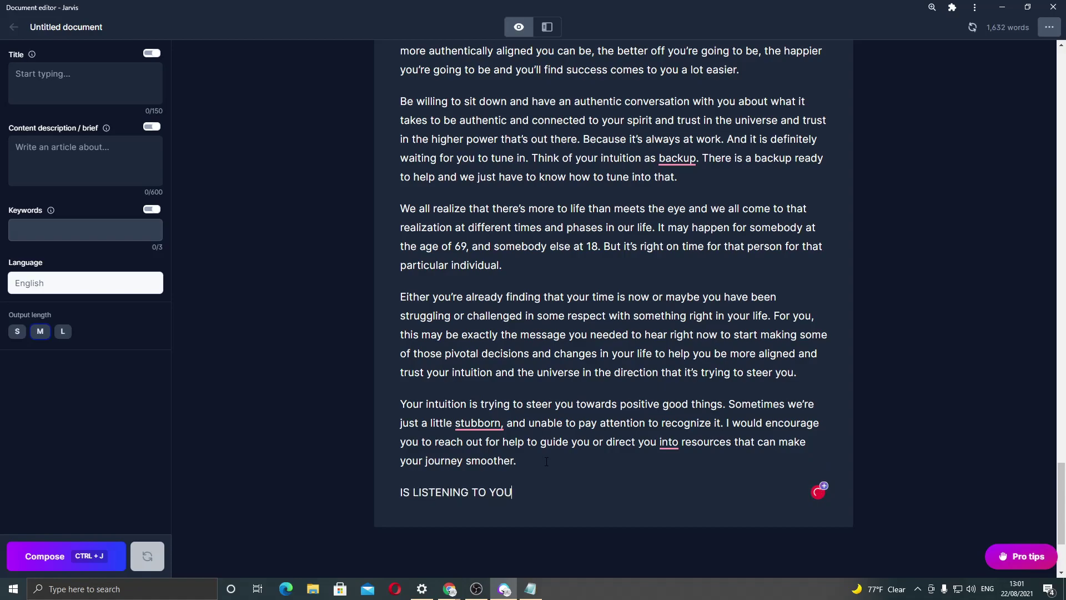
type("R INTUITION THE SAME A")
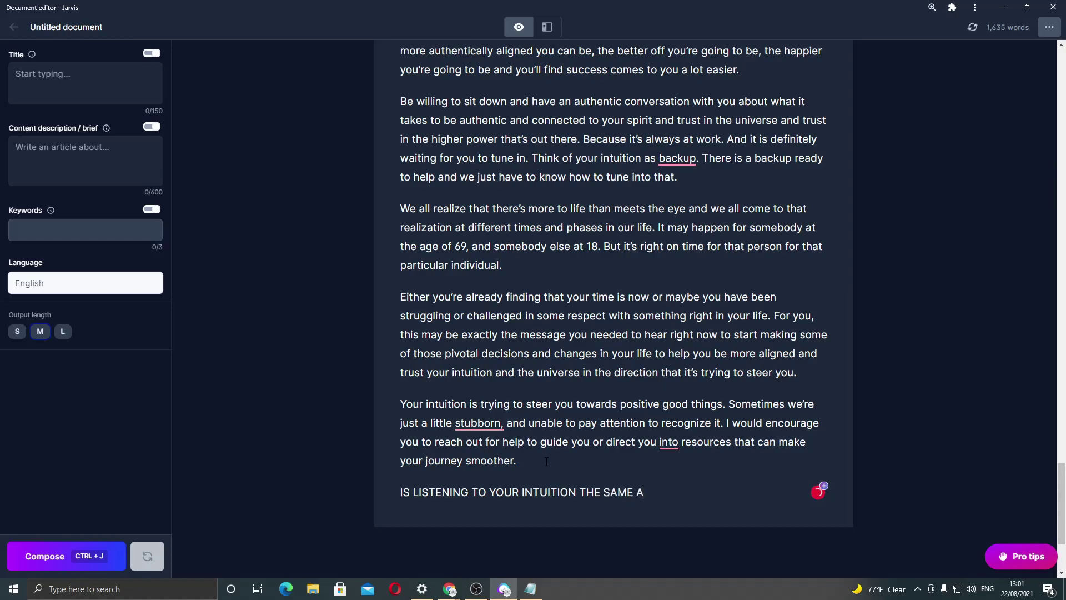
type("S LISTENING TO YOUR GUT?")
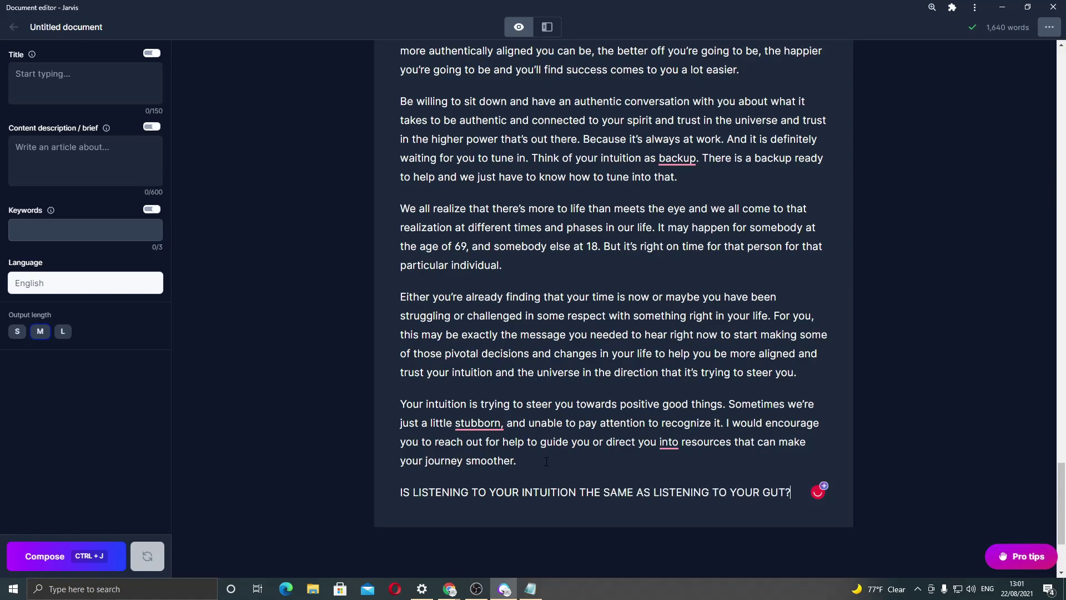
key("Return")
Step: Make that question the title and write a brief asking for 5 points on gut and intuition
left_click_drag(791, 492, 358, 476)
key("ctrl+c")
left_click(83, 83)
key("ctrl+v")
left_click(81, 170)
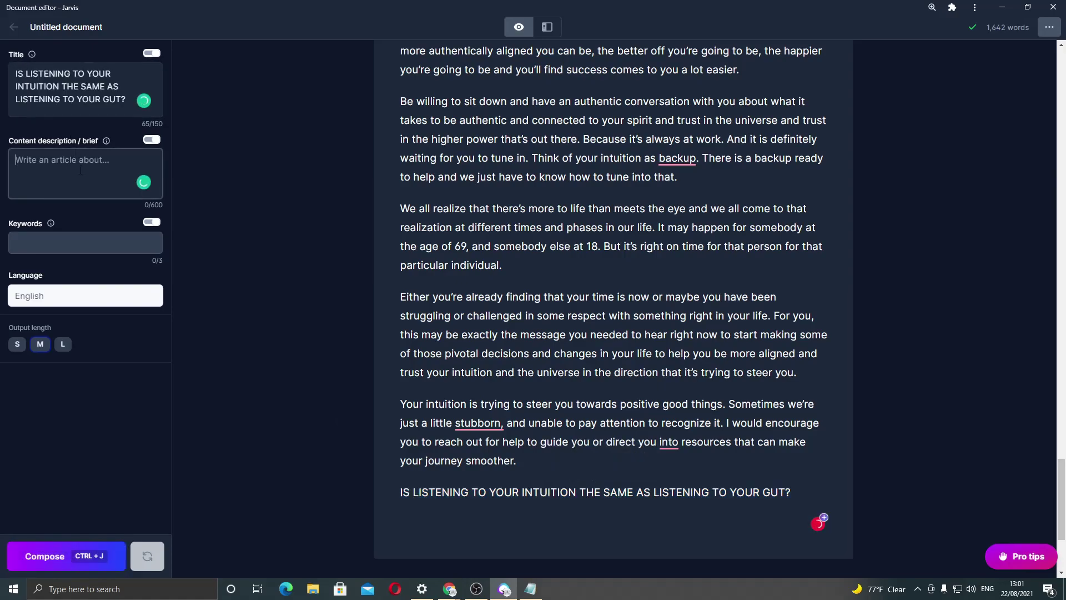
type("Write about how listening to your gut ")
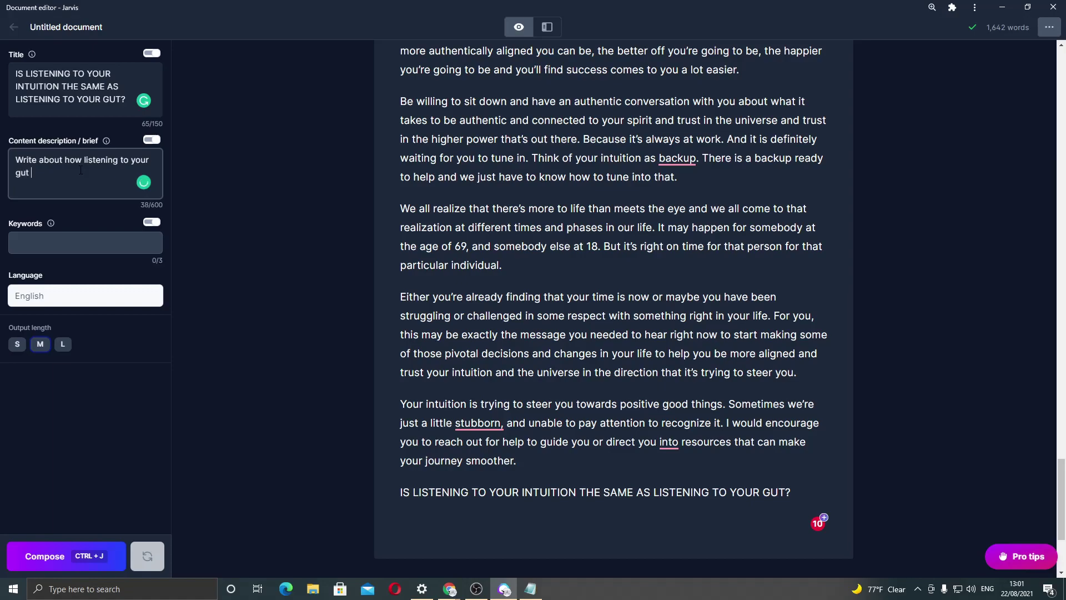
type("and your intuition is the same t")
type("hing, give 5")
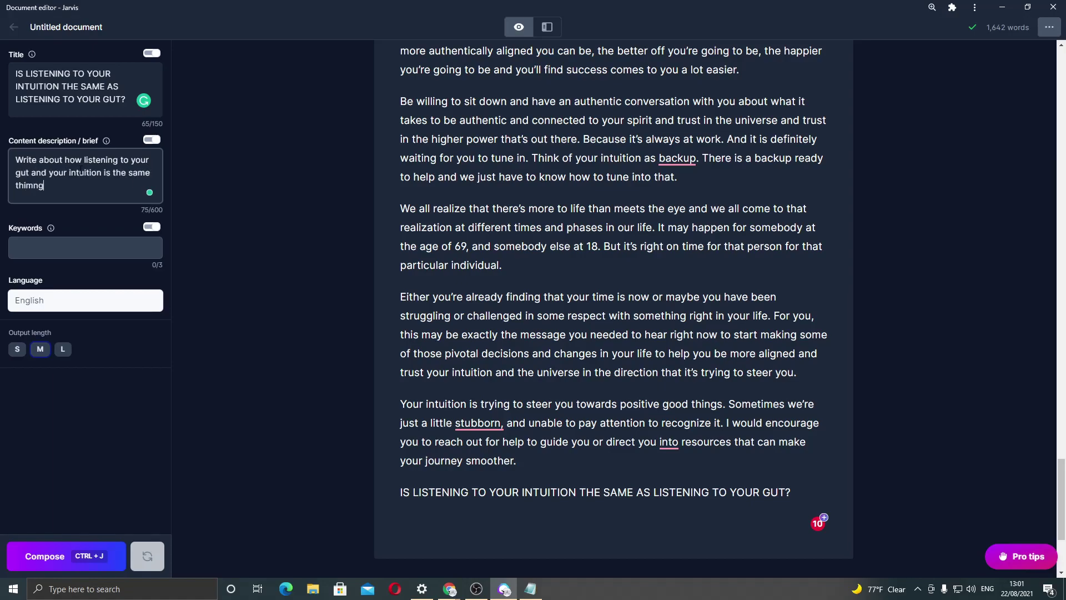
type(" points about it")
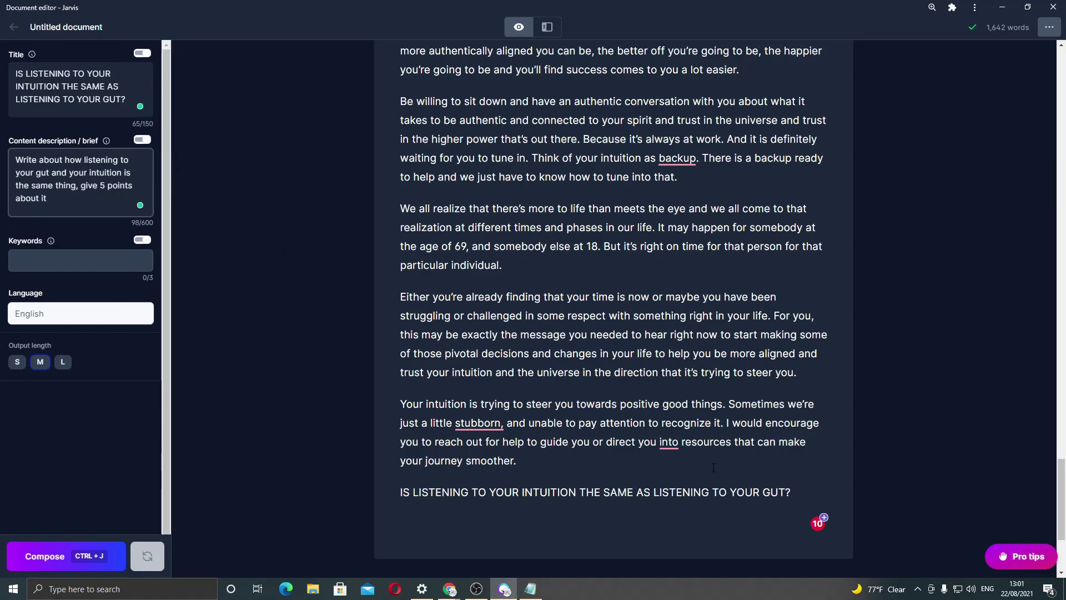
Step: Make the gut-versus-intuition question an H2 heading and compose a paragraph beneath it
left_click_drag(794, 492, 331, 491)
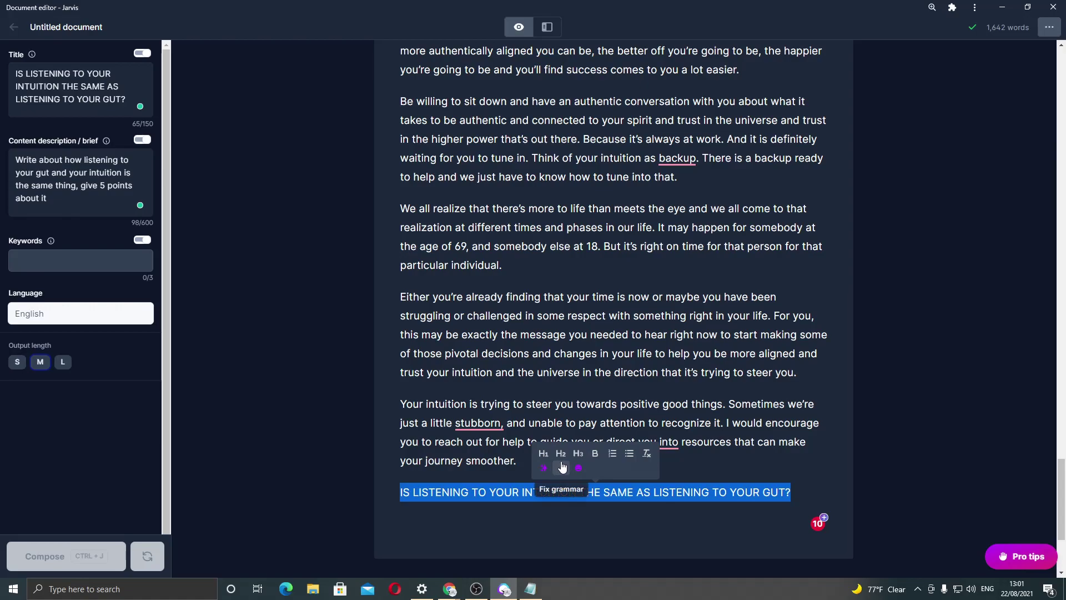
left_click(560, 453)
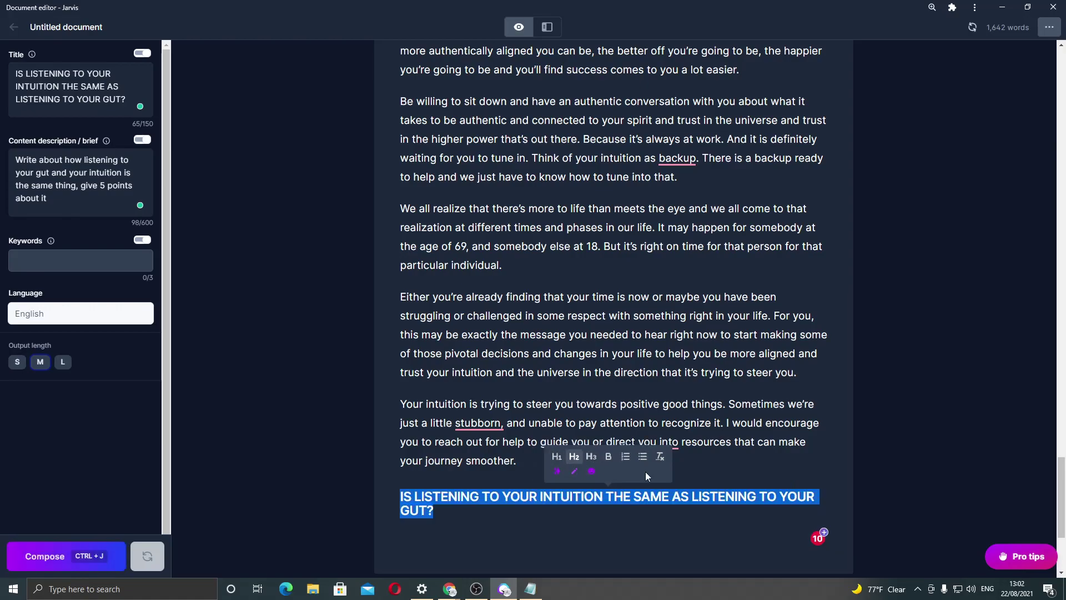
left_click(729, 510)
key("Return")
key("ctrl+j")
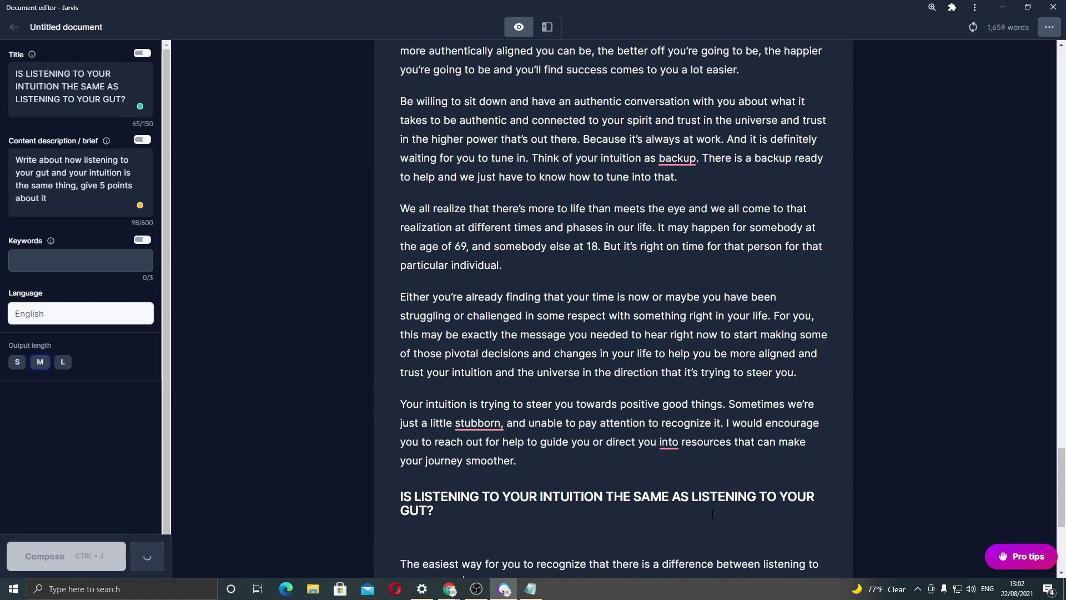
scroll(693, 514, "down", 5)
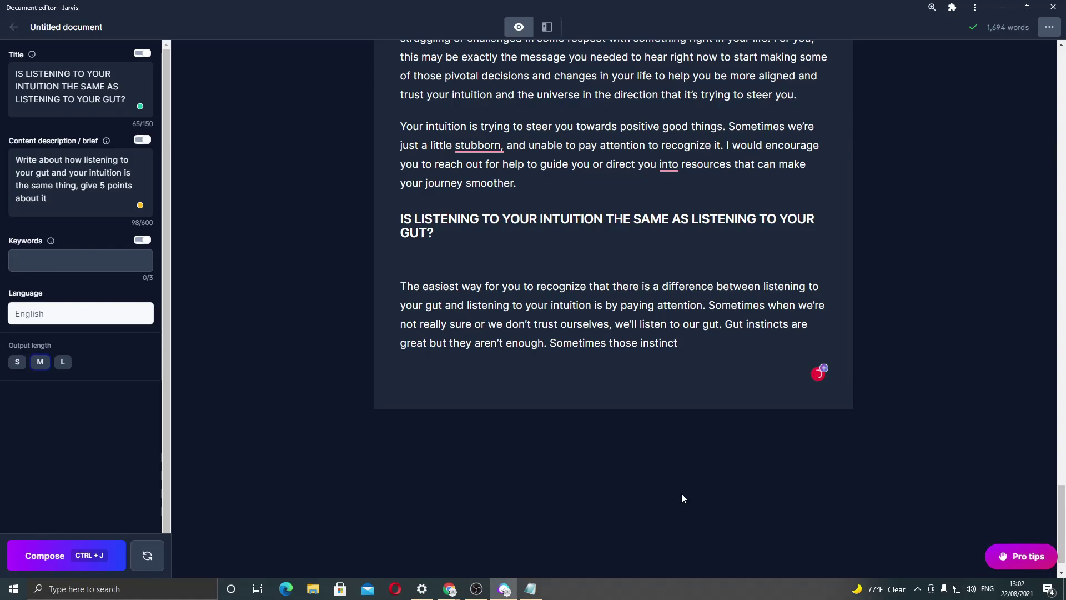
key("alt+Tab")
key("alt+Tab")
key("alt+Tab")
Step: Google 'is listening to your gut the same as intuition' and copy the featured snippet
key("Tab")
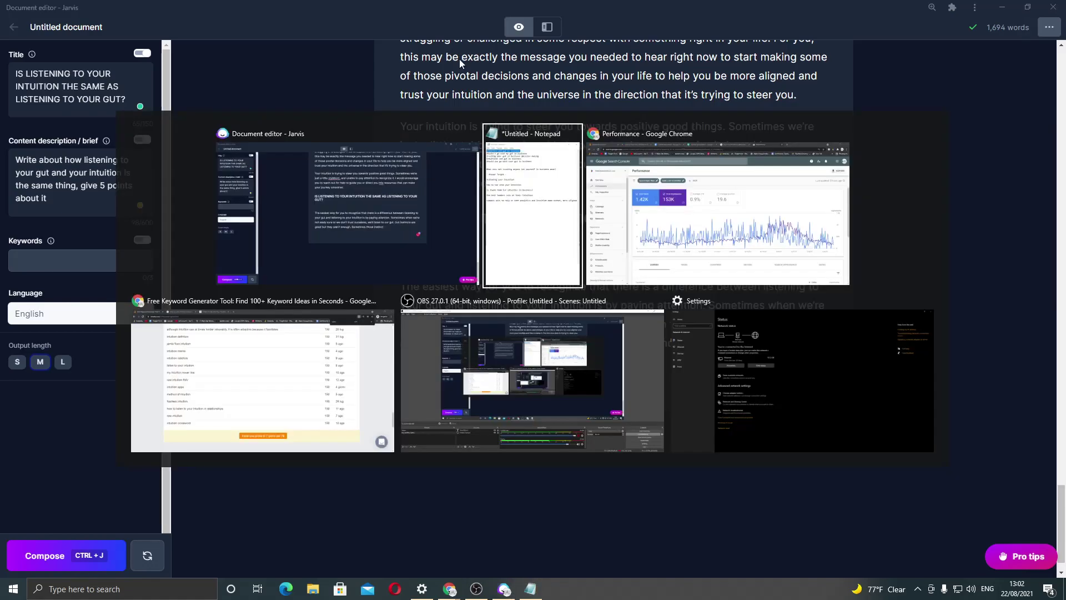
left_click(593, 8)
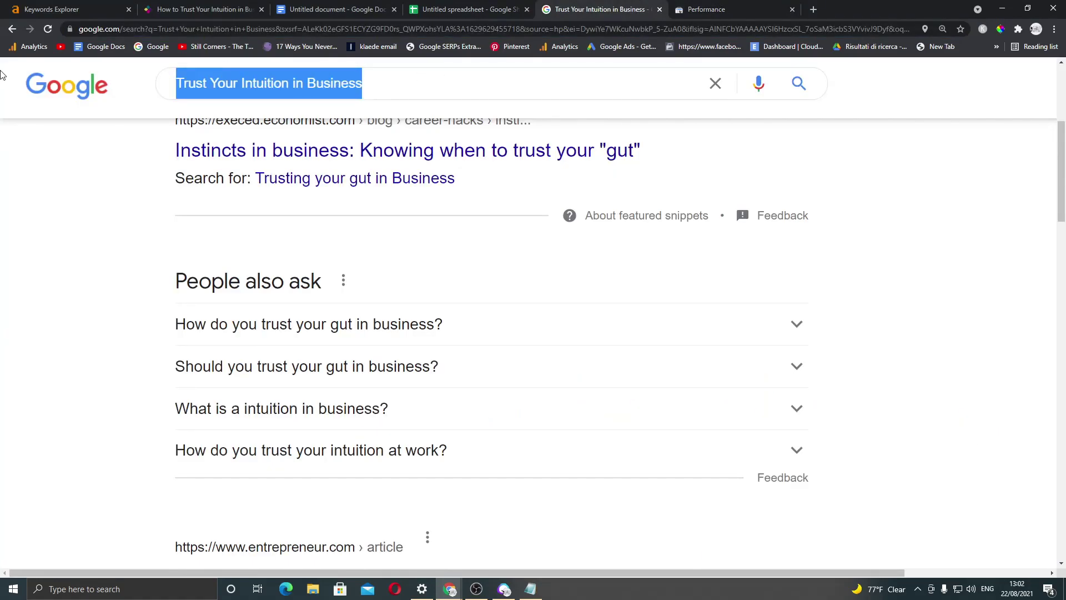
type("is listening to your ")
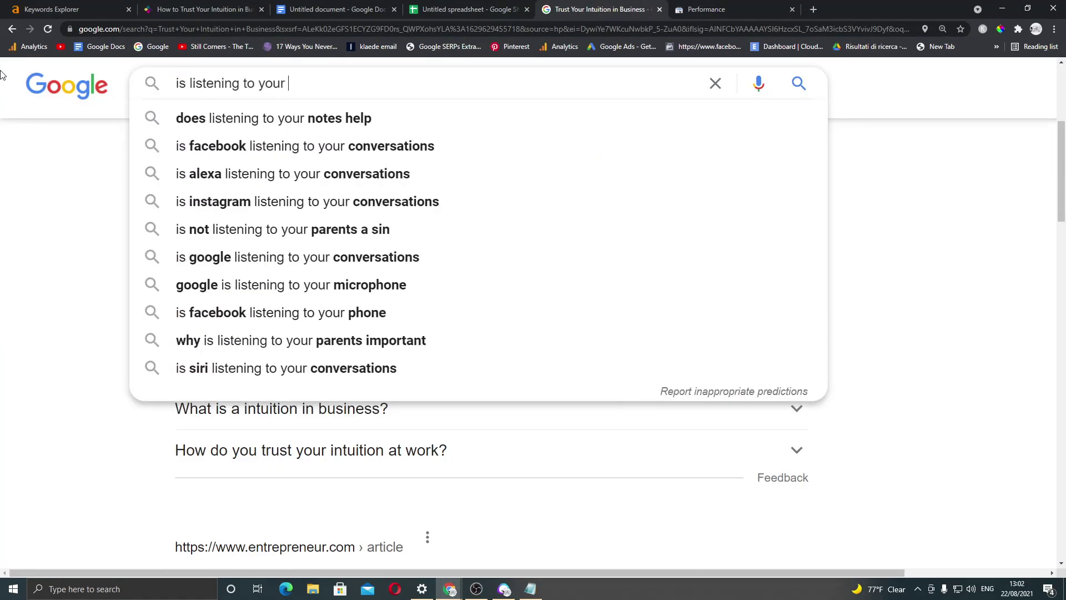
type("gut the same as intuition")
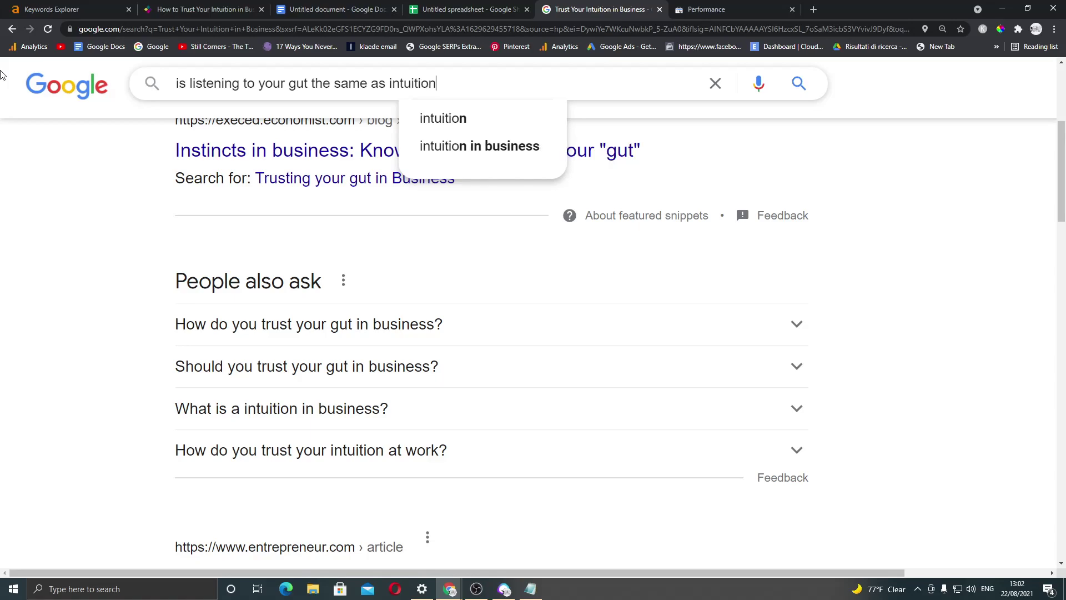
key("Return")
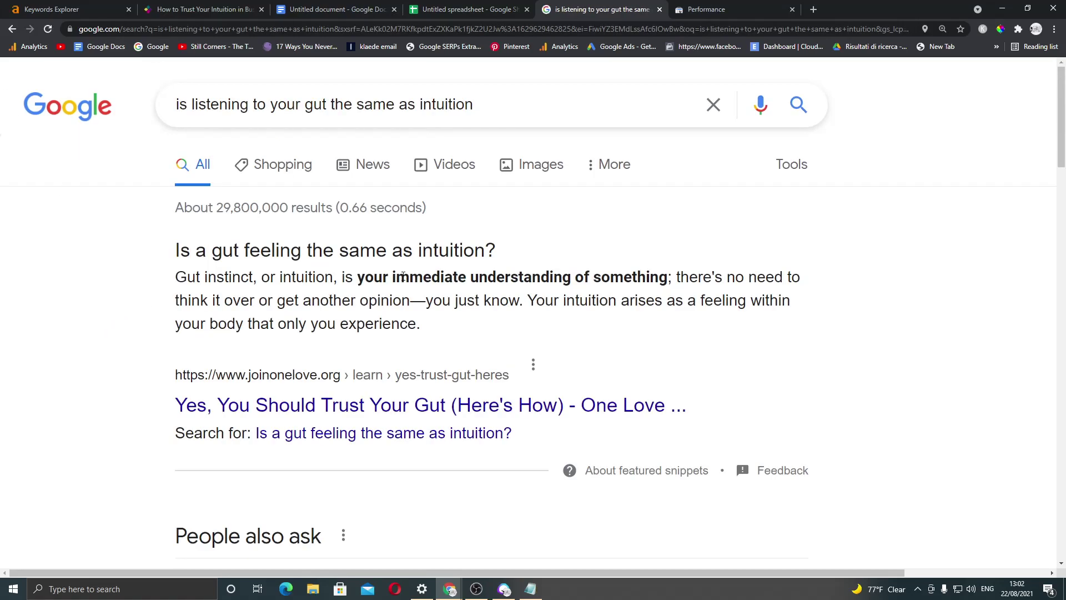
left_click_drag(421, 325, 155, 288)
key("ctrl+c")
key("alt+Tab")
Step: Paste the snippet as the brief, delete the unfinished paragraph and compose fresh text
key("ctrl+a")
key("ctrl+v")
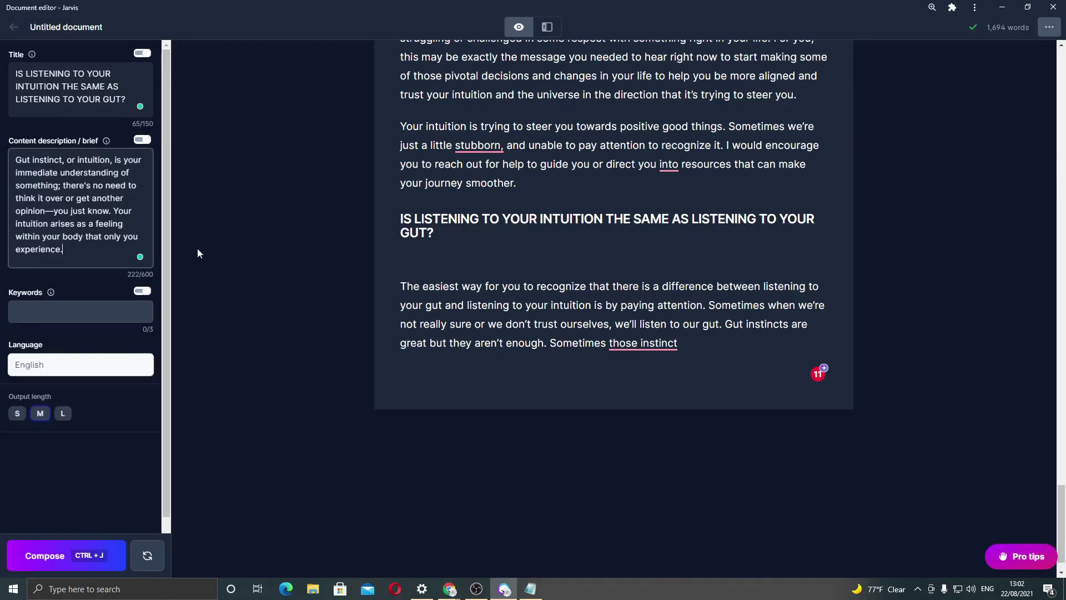
left_click_drag(707, 347, 386, 286)
key("BackSpace")
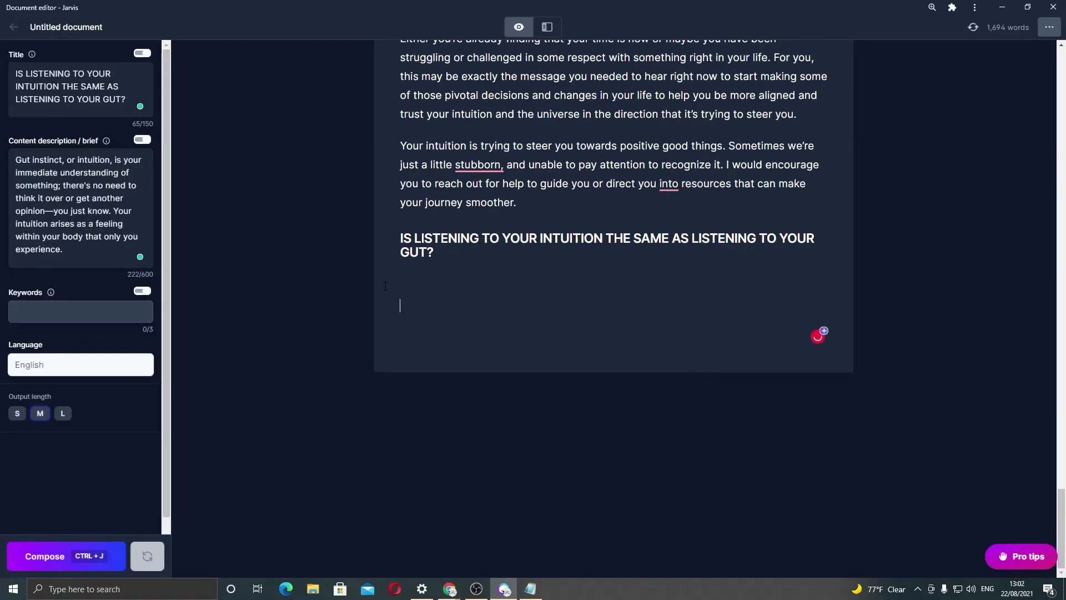
key("ctrl+j")
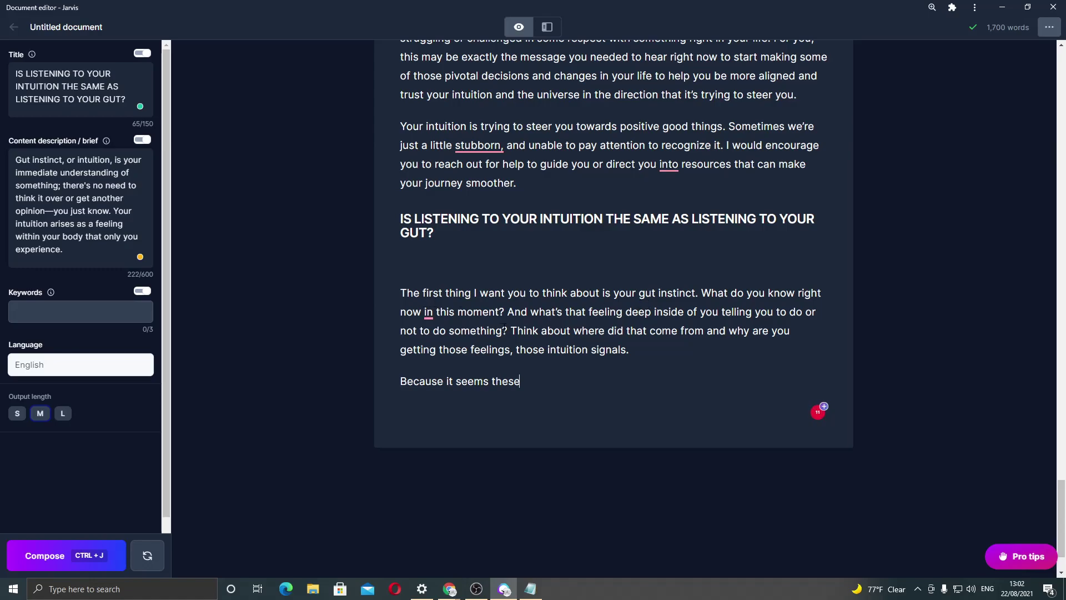
Step: Replace the trailing fragment with 'Listening to your gut means the same thing as listening to your intuition.'
double_click(543, 378)
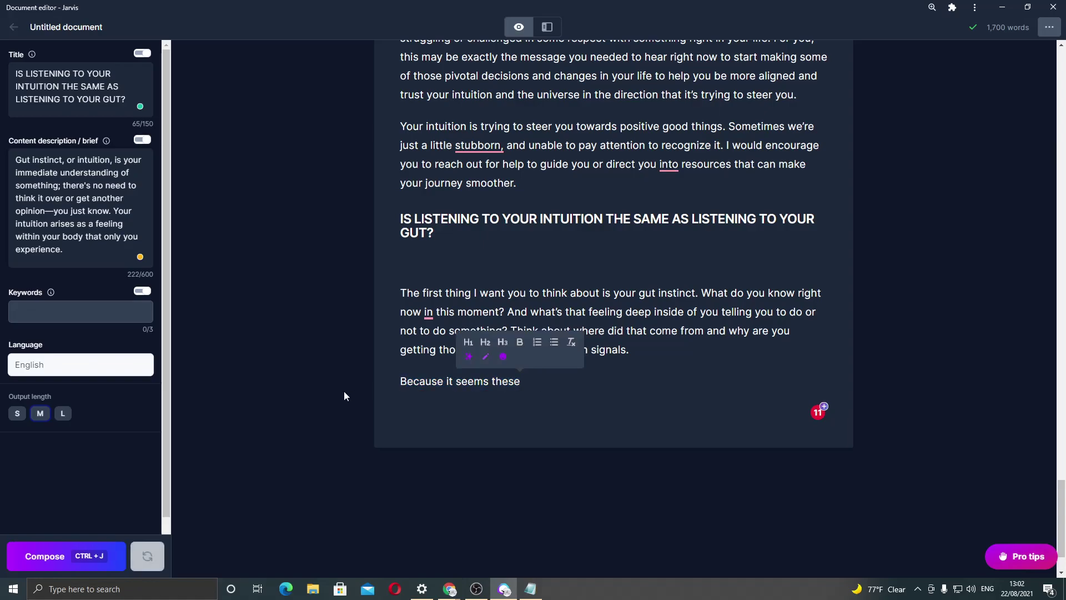
left_click_drag(561, 383, 368, 382)
type("Listening to")
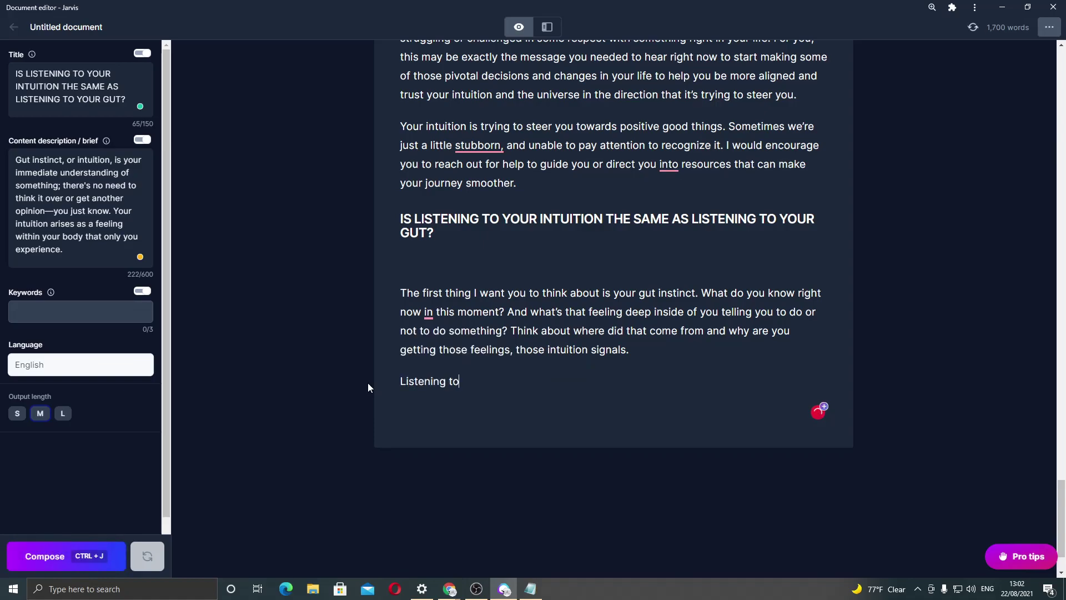
type(" your gut means the same ")
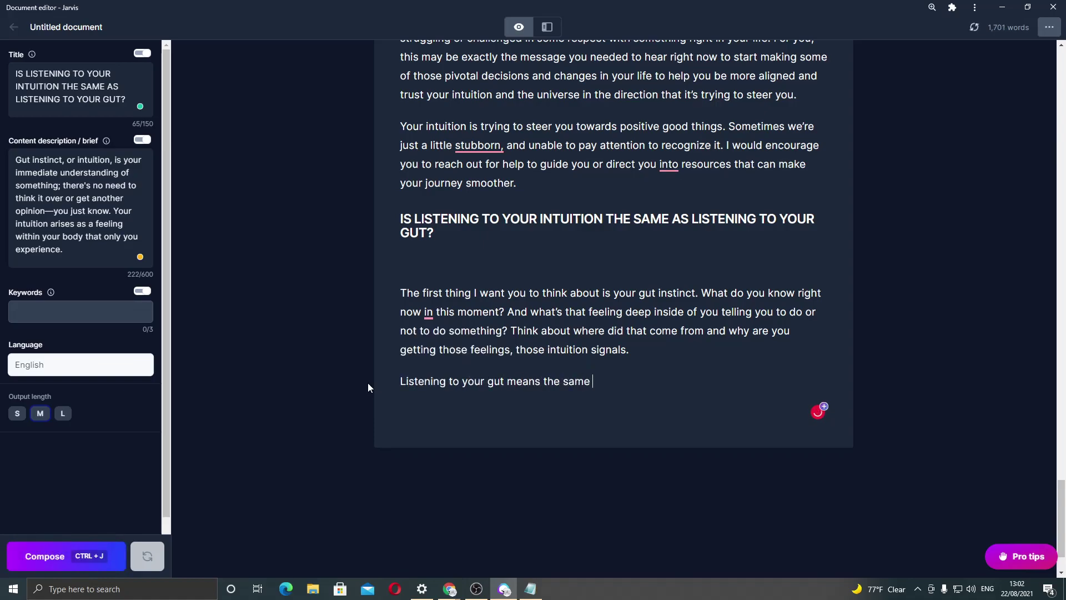
type("thing as listening to your ")
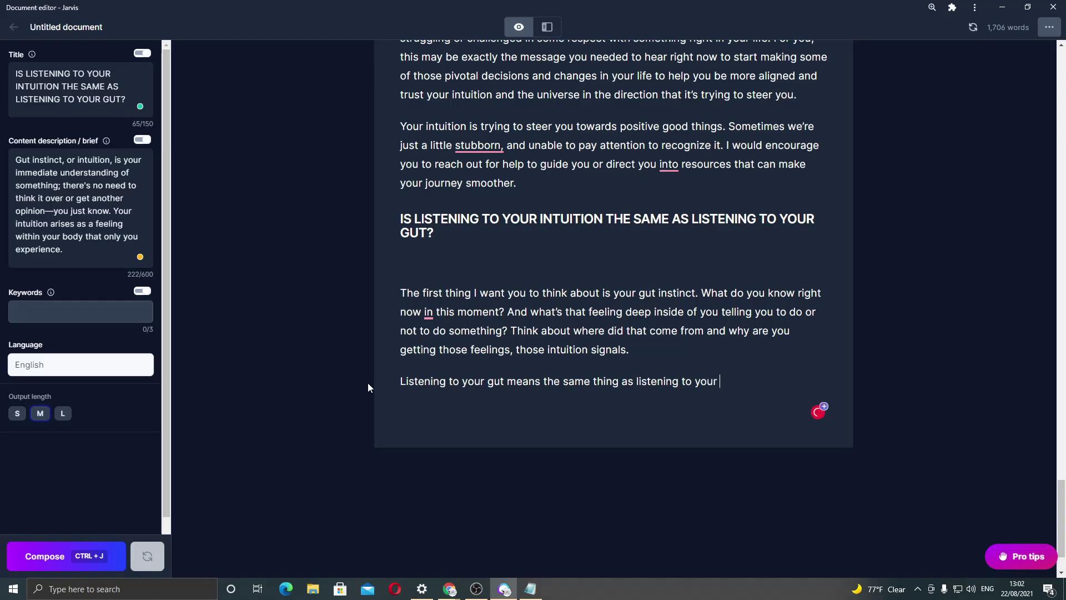
type("intuition.")
key("alt+Tab")
key("alt+Tab")
key("alt+Tab")
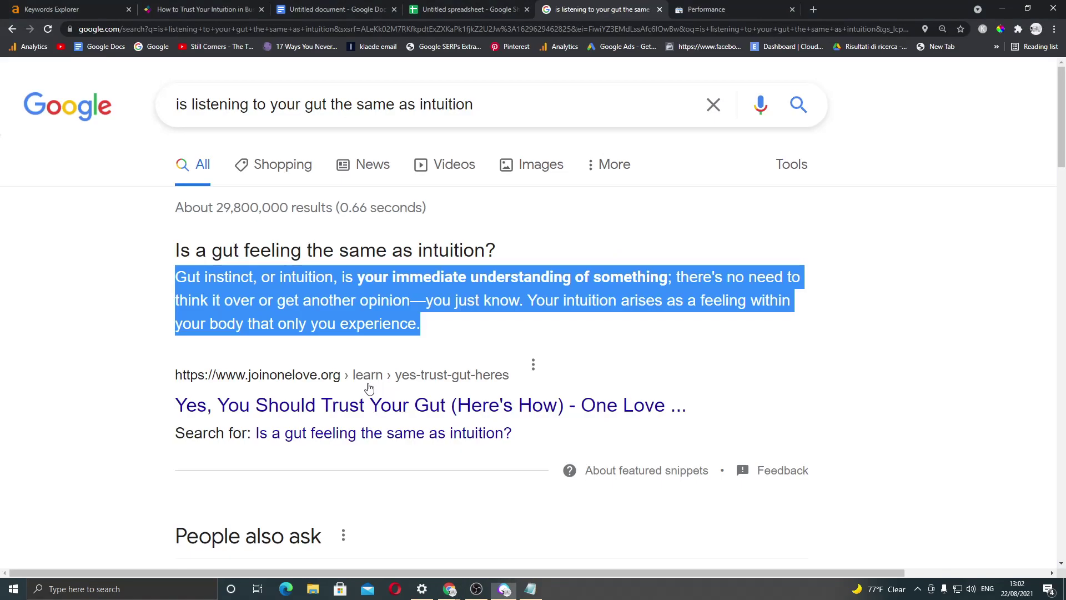
Step: Scroll through the How to Trust Your Intuition article in Chrome
left_click(242, 10)
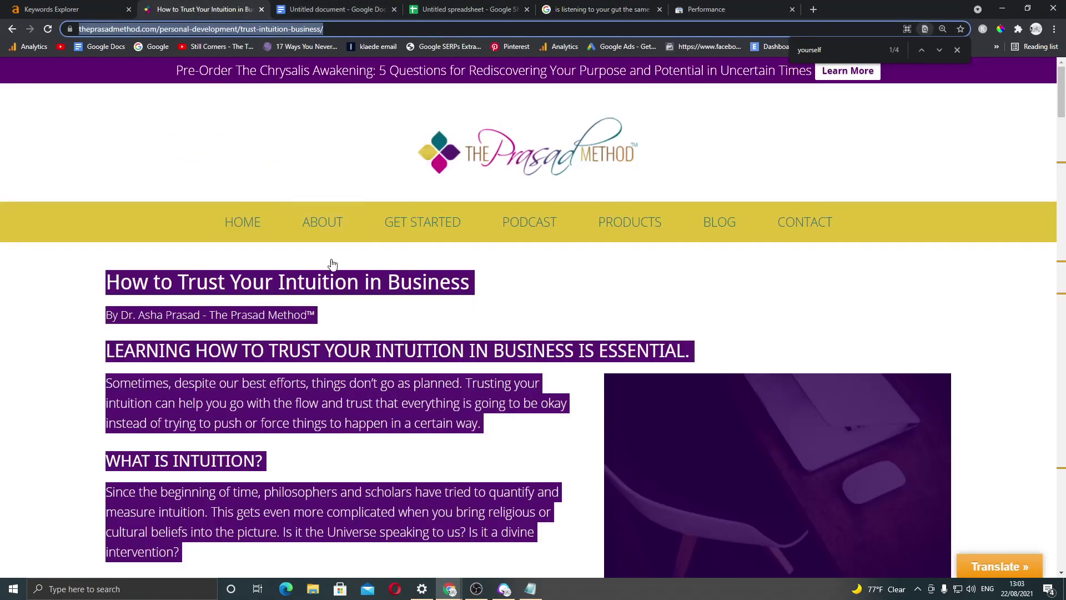
scroll(310, 326, "down", 5)
left_click(311, 326)
scroll(310, 327, "down", 14)
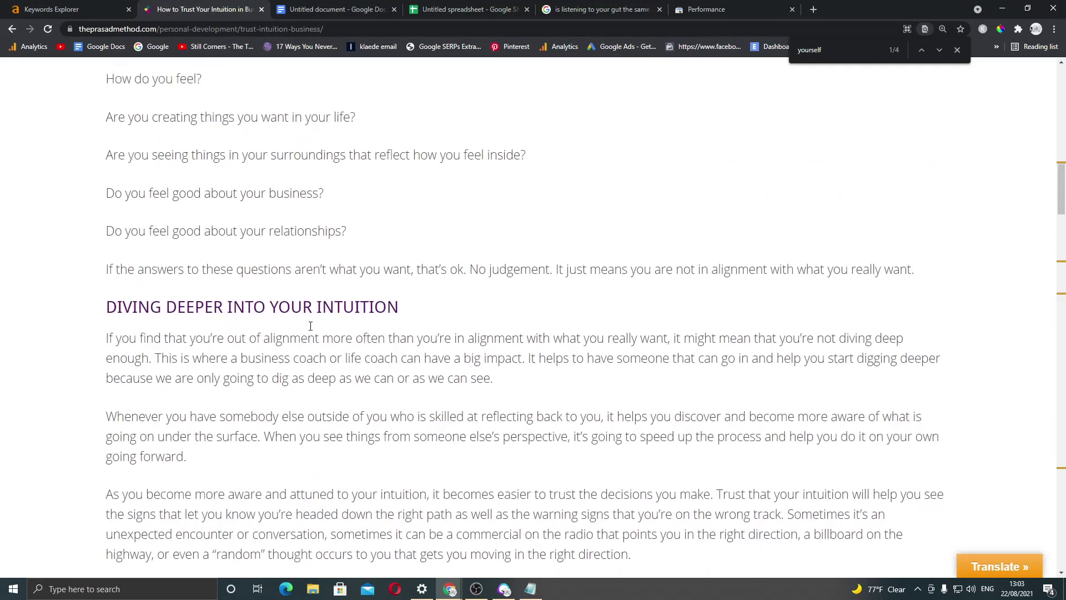
scroll(310, 327, "up", 7)
scroll(310, 329, "down", 20)
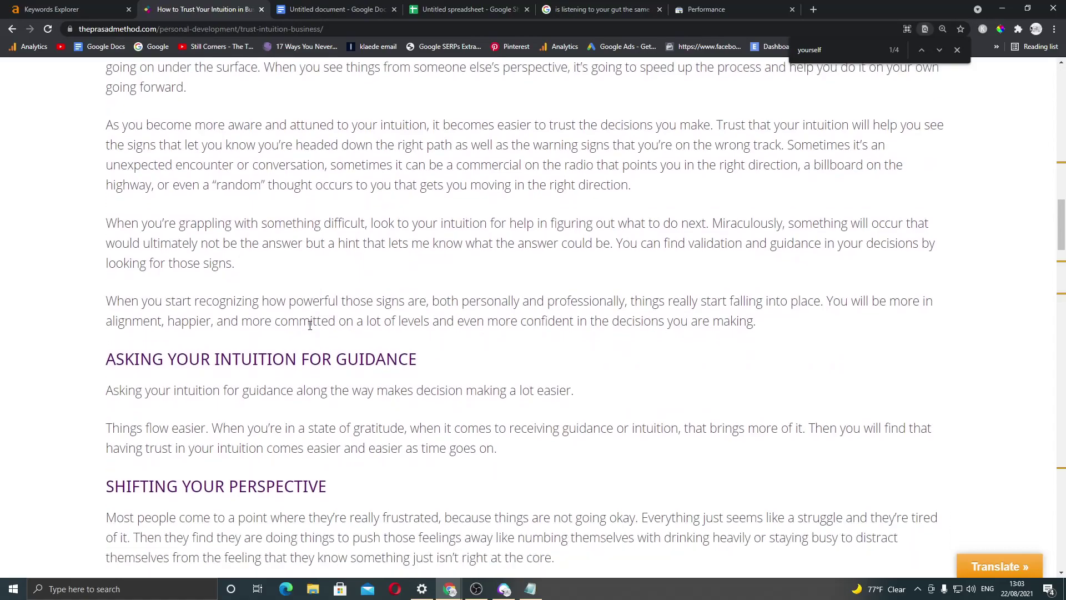
scroll(312, 325, "down", 3)
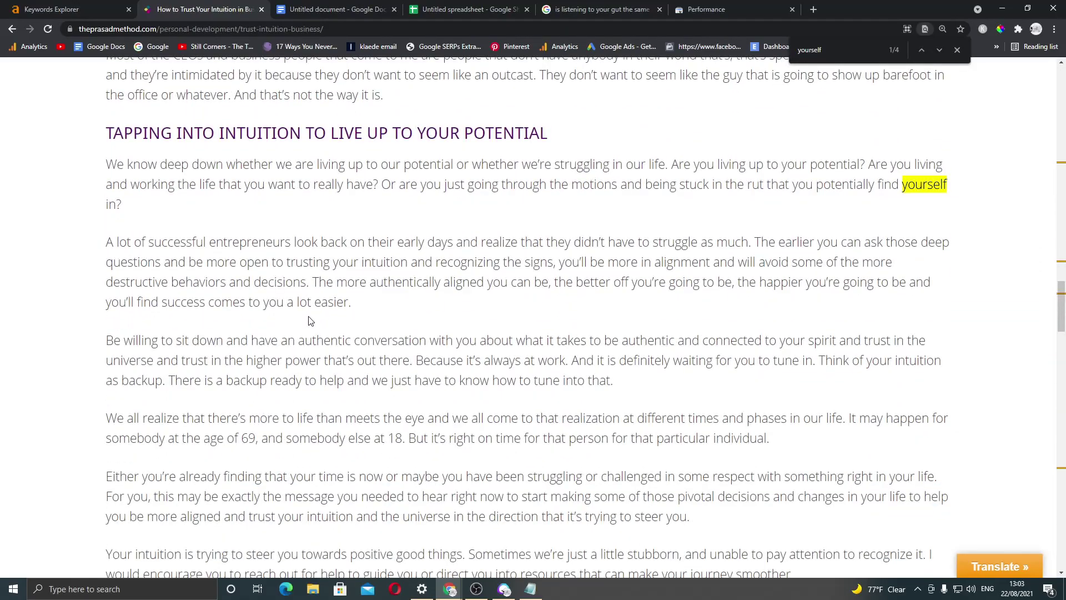
Step: Bring the Notepad keyword notes to the front over the Jarvis editor
key("alt+Tab")
left_click_drag(667, 357, 305, 187)
left_click(585, 296)
left_click(305, 111)
left_click(305, 7)
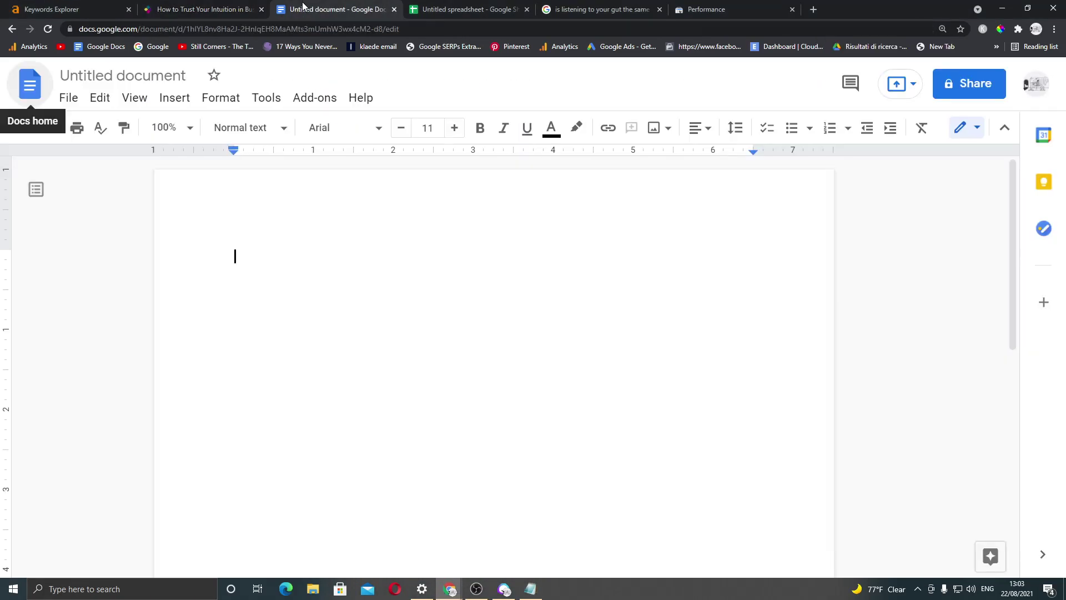
key("alt+Tab")
key("alt+Tab")
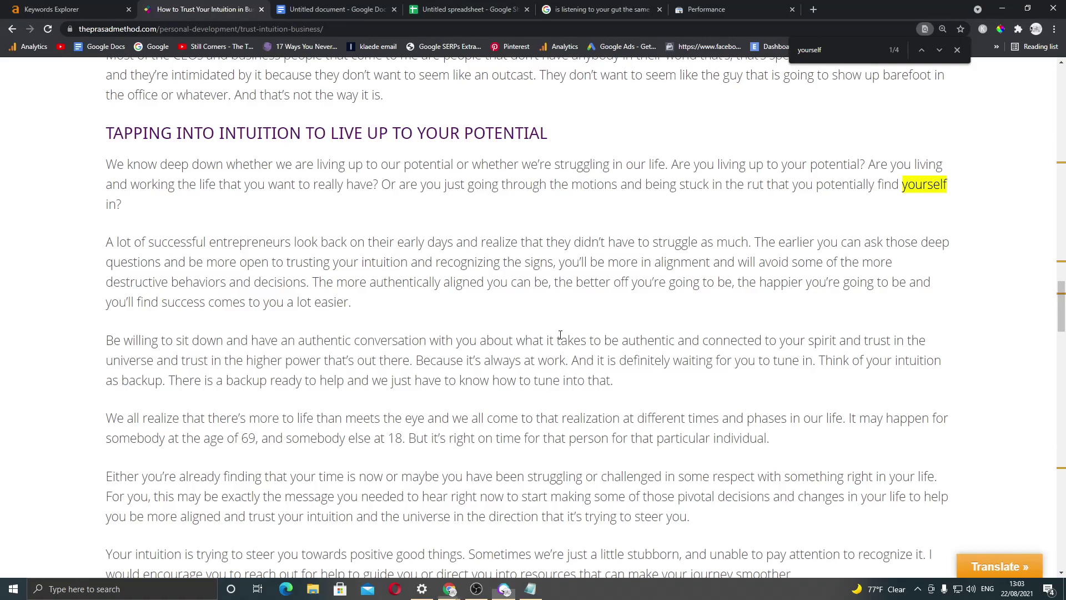
key("alt+Tab")
key("alt+Tab")
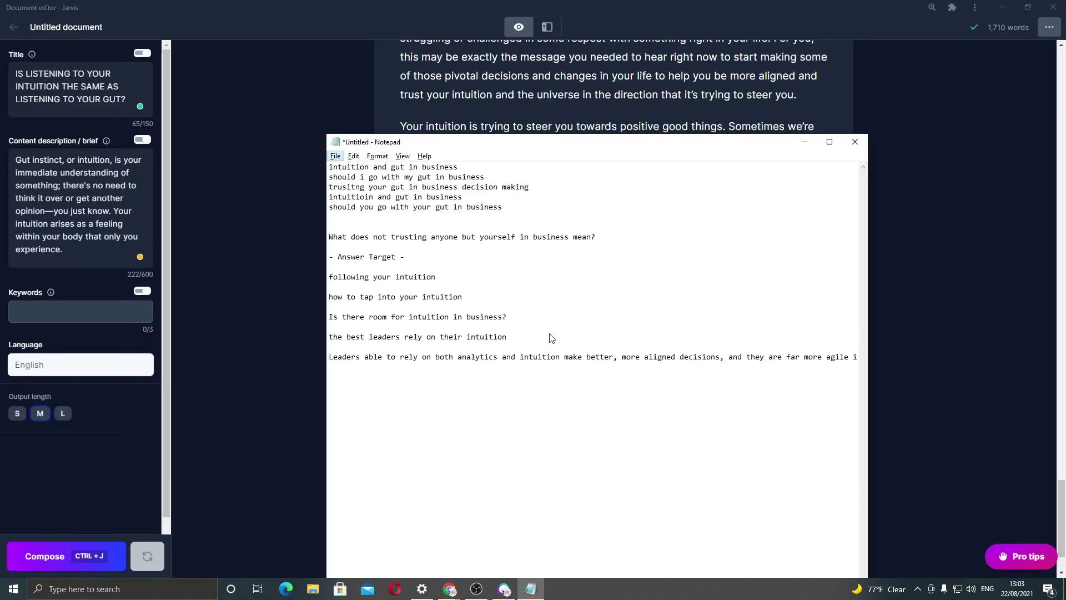
Step: Paste the note line 'the best leaders rely on their intuition' as a new paragraph
left_click_drag(552, 338, 330, 235)
left_click(427, 329)
left_click_drag(513, 337, 205, 333)
key("alt+Tab")
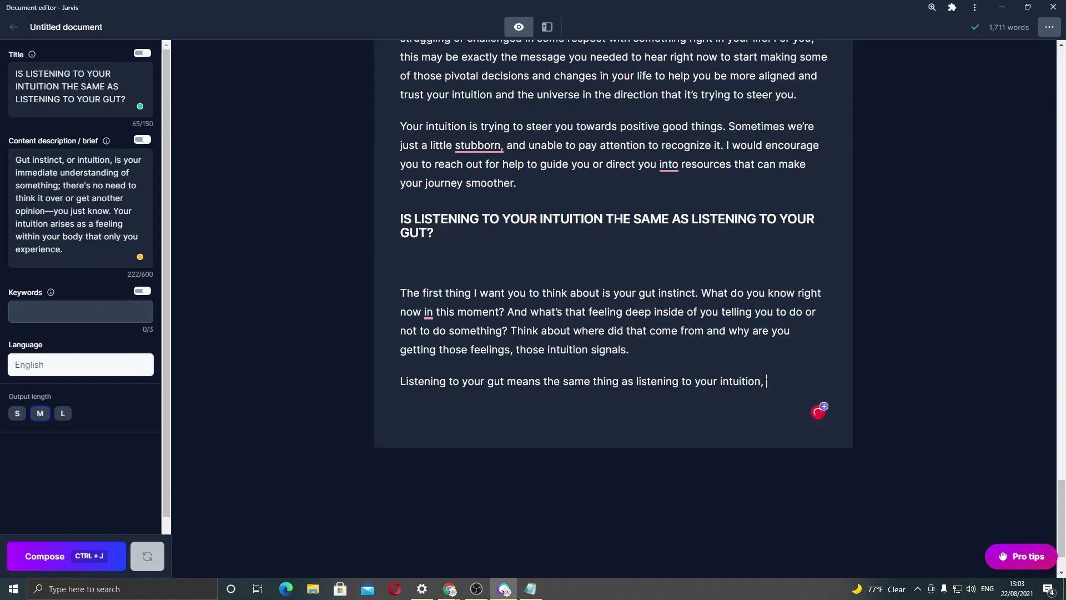
key("BackSpace")
key("BackSpace")
key("Return")
key("ctrl+v")
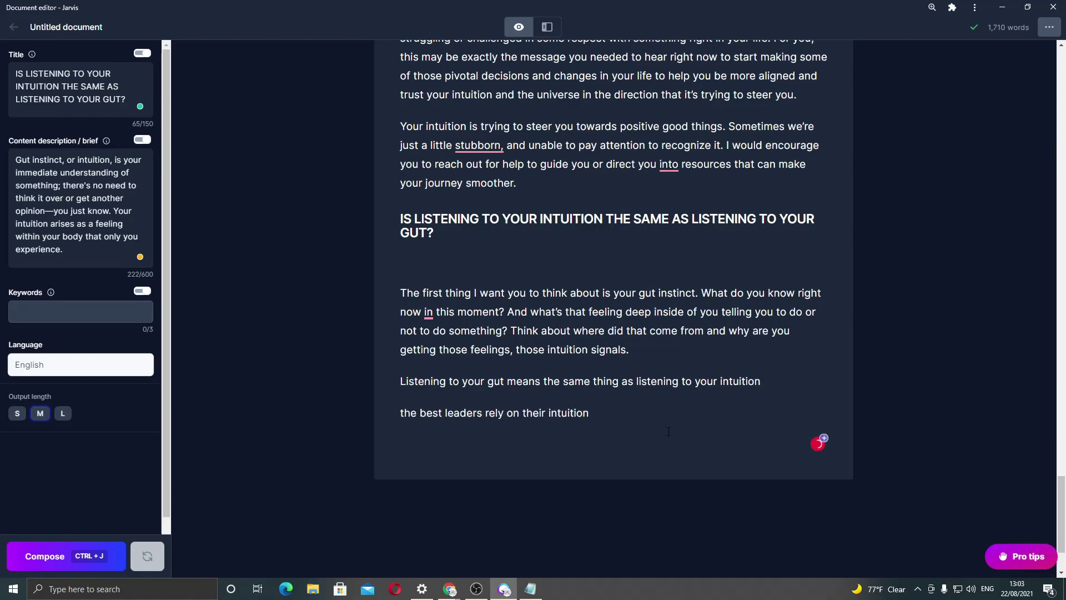
Step: Turn the pasted line into an H2 heading
left_click_drag(668, 432, 368, 417)
left_click(461, 376)
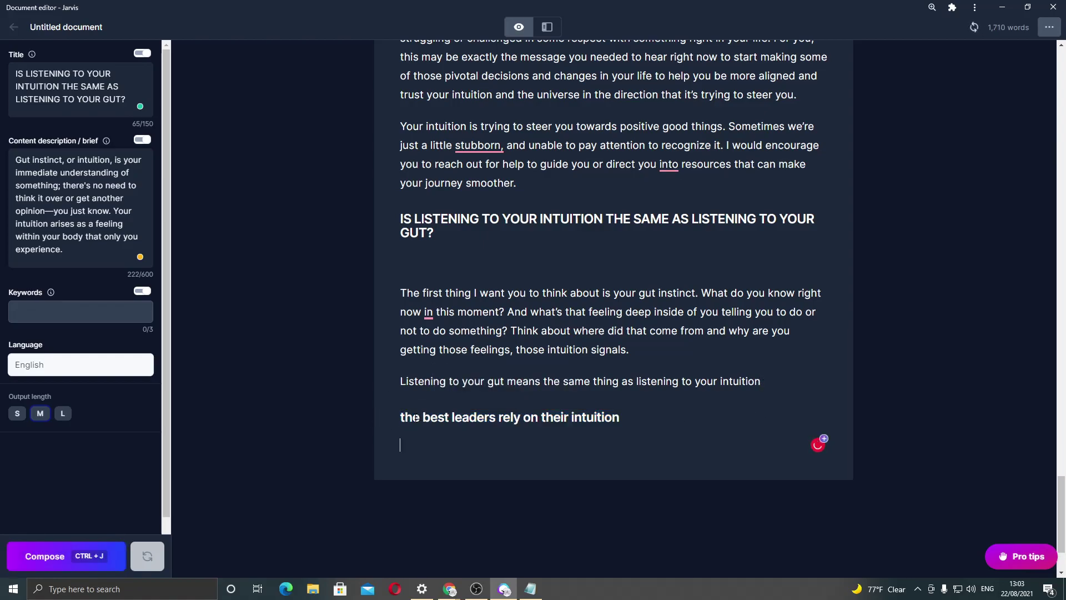
left_click(401, 417)
key("Delete")
type("T")
key("End")
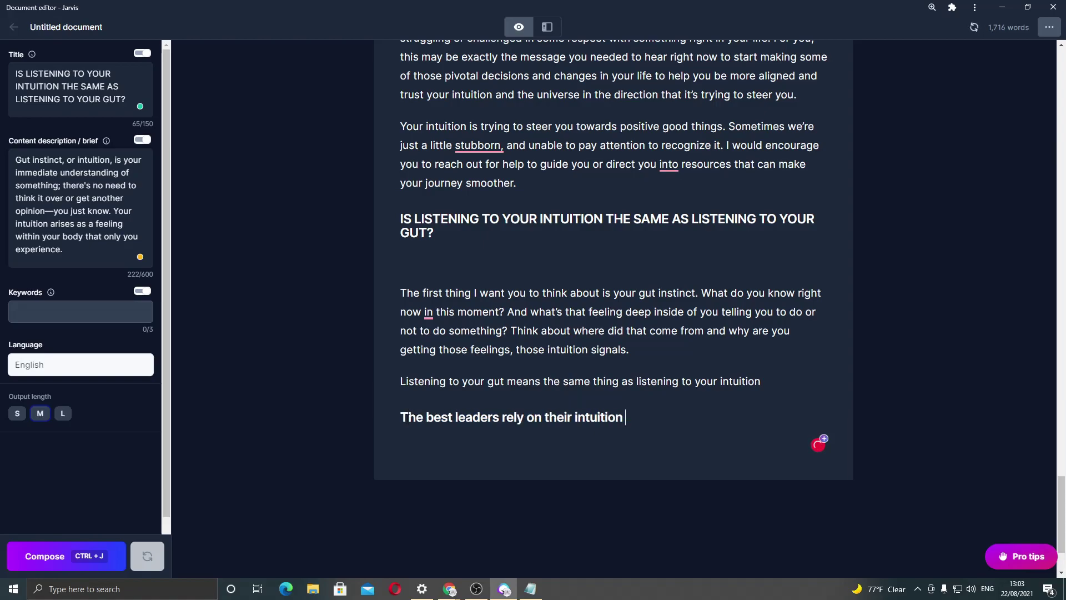
Step: Reword the heading to 'What does "the best leaders rely on their intuition" mean?'
double_click(408, 418)
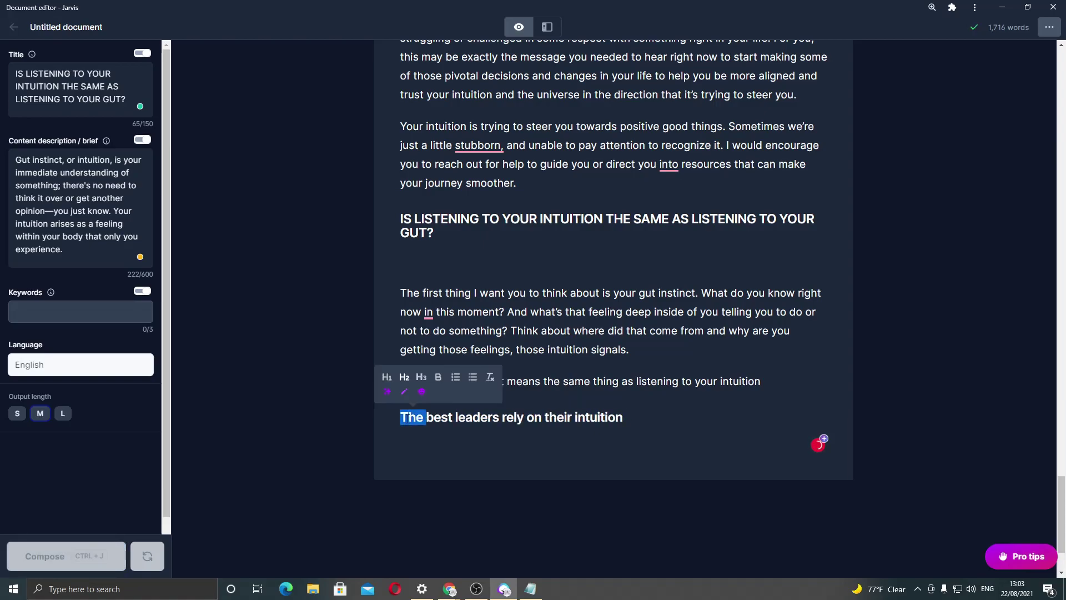
left_click(407, 417)
key("BackSpace")
type("What does")
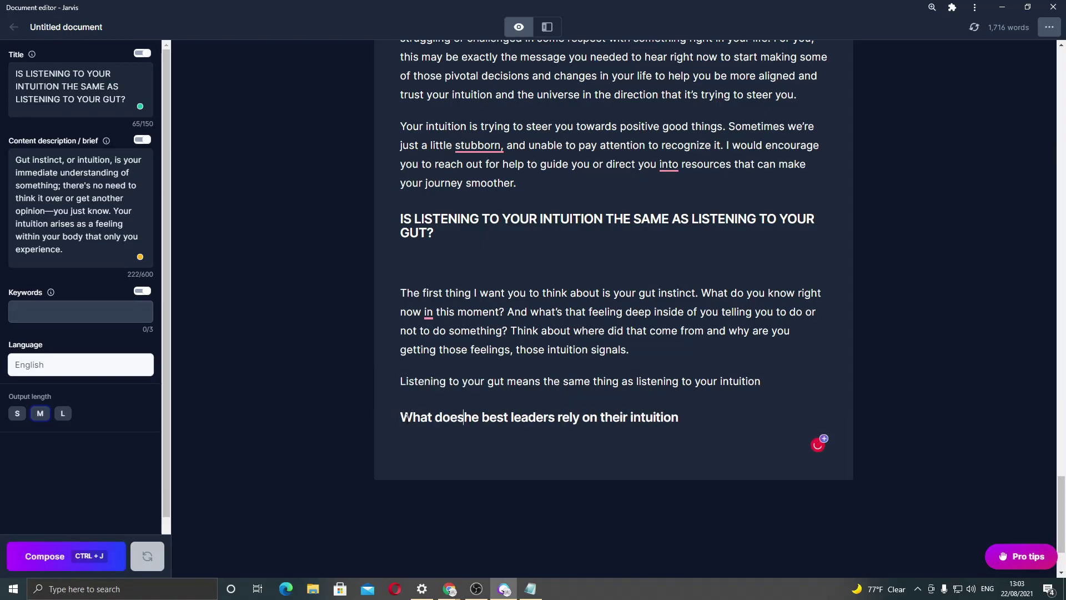
type(" \"th")
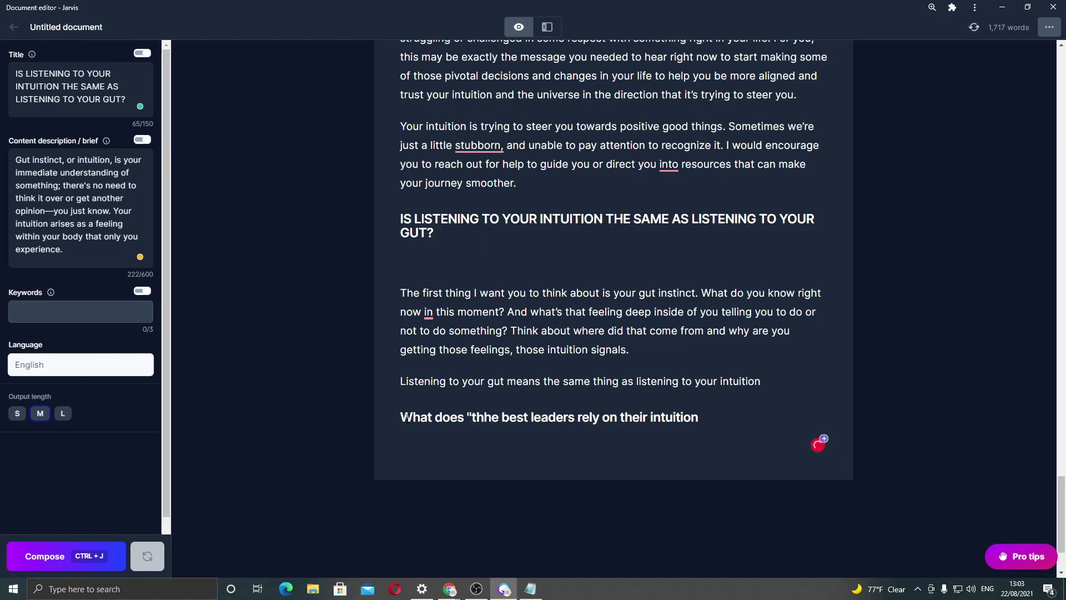
key("BackSpace")
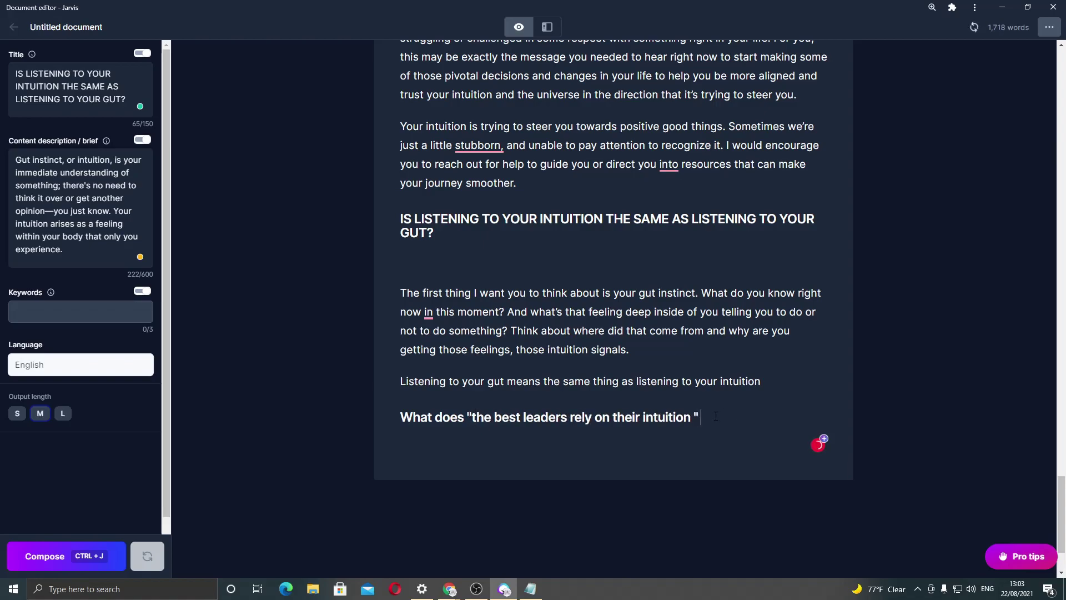
type("mean?")
key("BackSpace")
Step: Replace the article title with the new heading text
left_click_drag(740, 417, 334, 401)
key("ctrl+c")
left_click(78, 83)
key("ctrl+a")
key("ctrl+v")
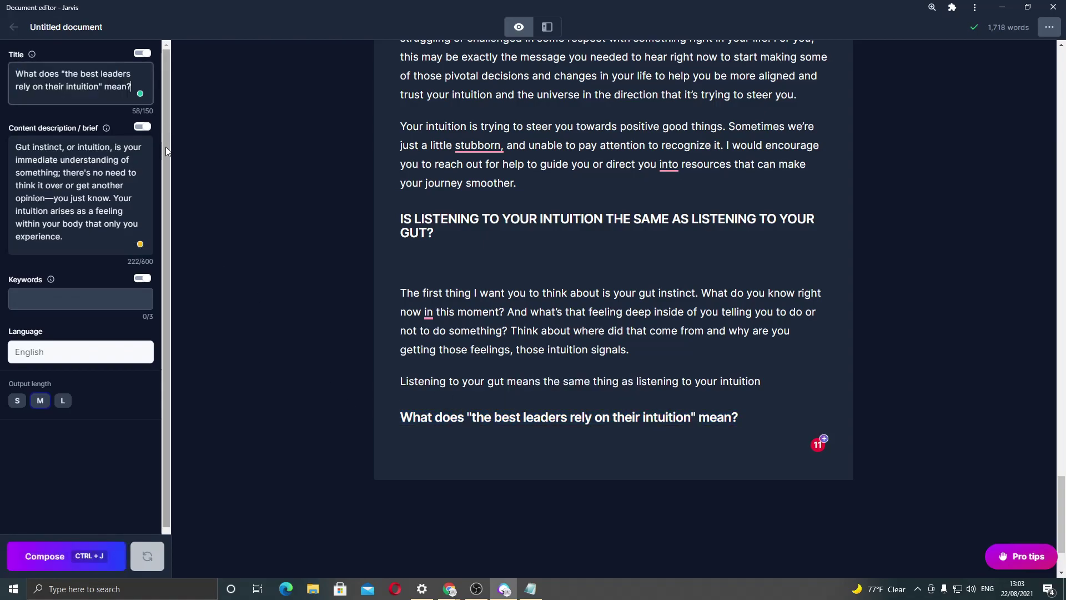
Step: Set the content brief to Notepad's 'Leaders able…' sentence
key("alt+Tab")
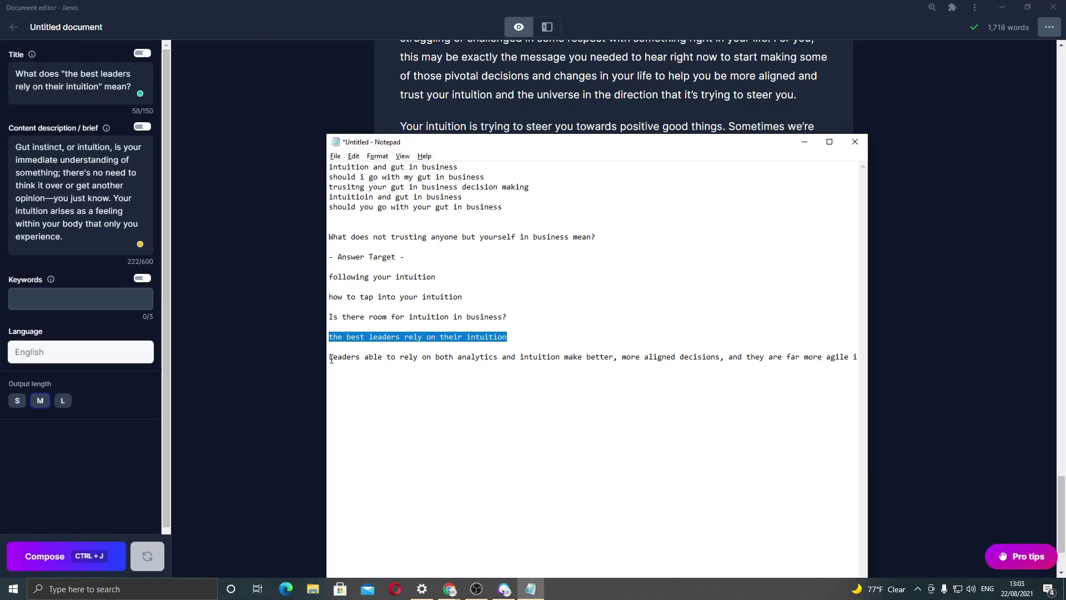
left_click(330, 358)
key("shift+End")
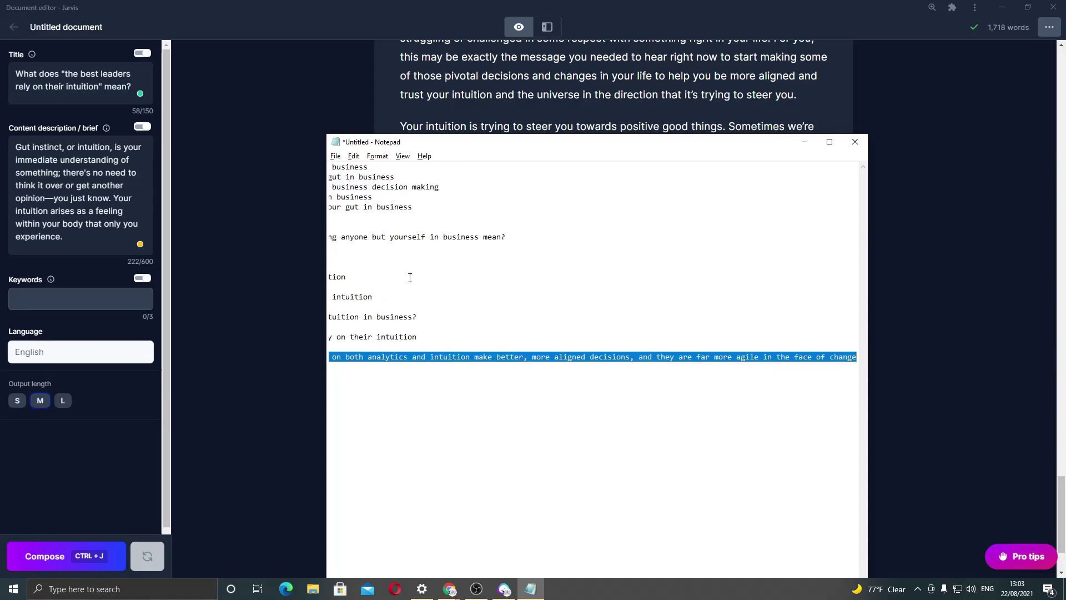
key("ctrl+c")
key("alt+Tab")
key("ctrl+a")
key("ctrl+v")
left_click(529, 449)
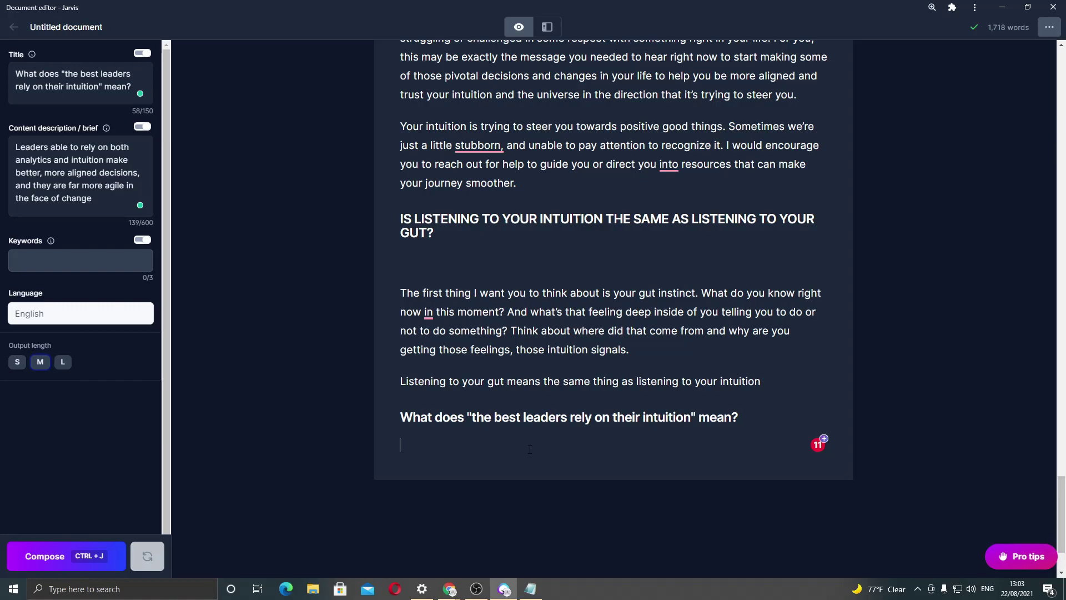
Step: Write 'The best leaders rely on intuition means', compose a continuation, and trim the 'And then' fragment
type("The best leaders rely on in")
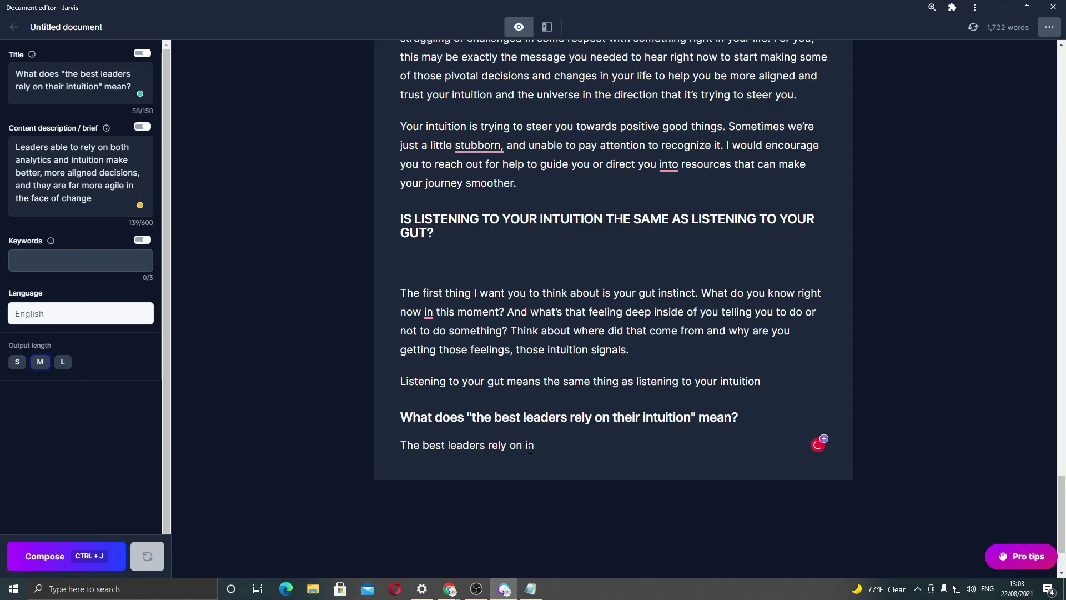
type("tuition means")
key("ctrl+j")
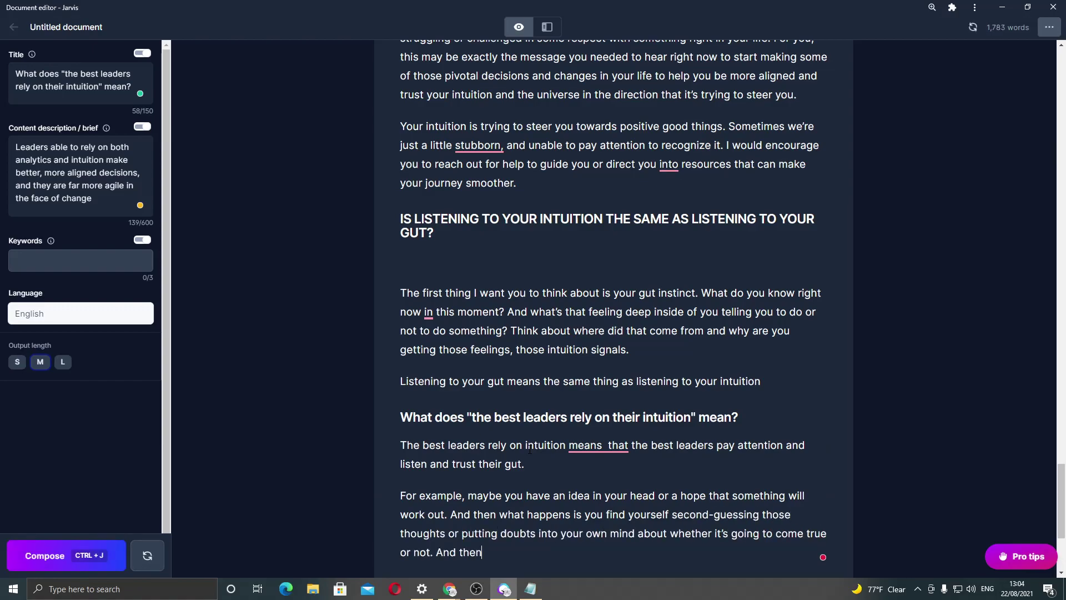
scroll(481, 461, "down", 2)
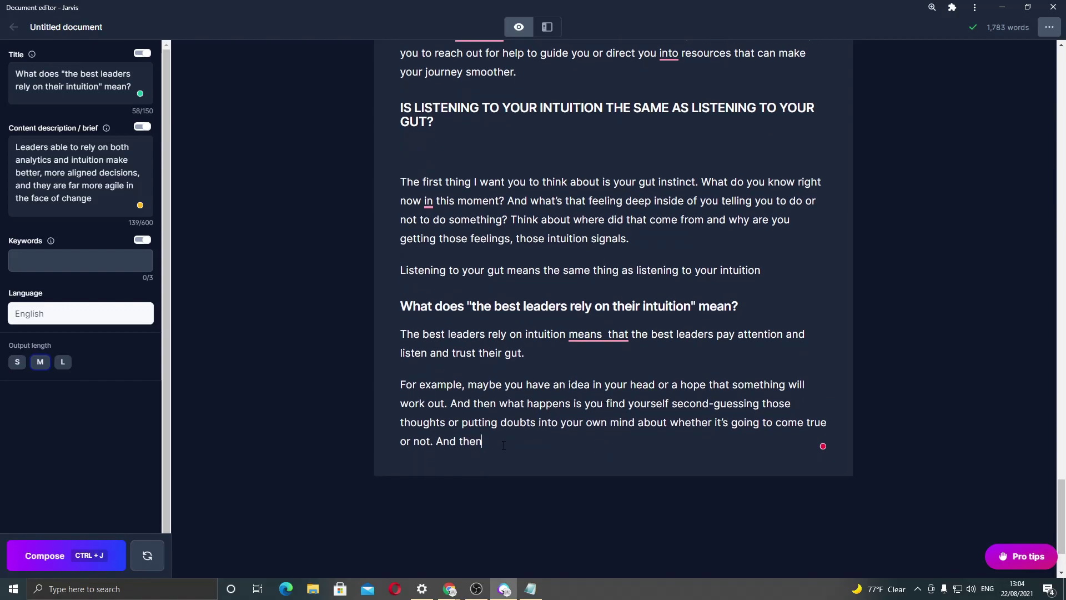
left_click_drag(516, 440, 432, 441)
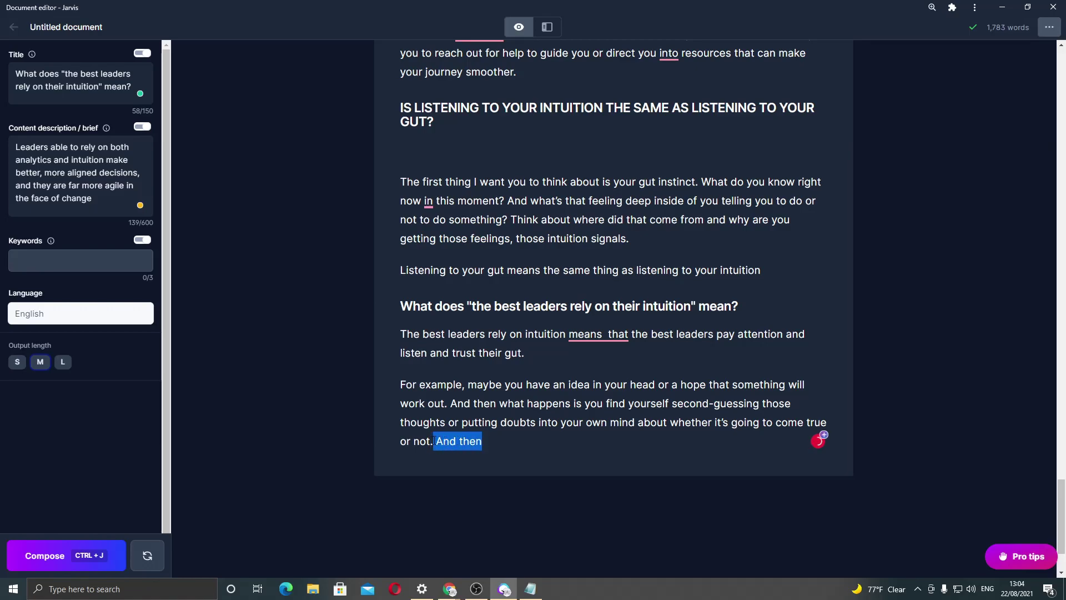
key("BackSpace")
key("Return")
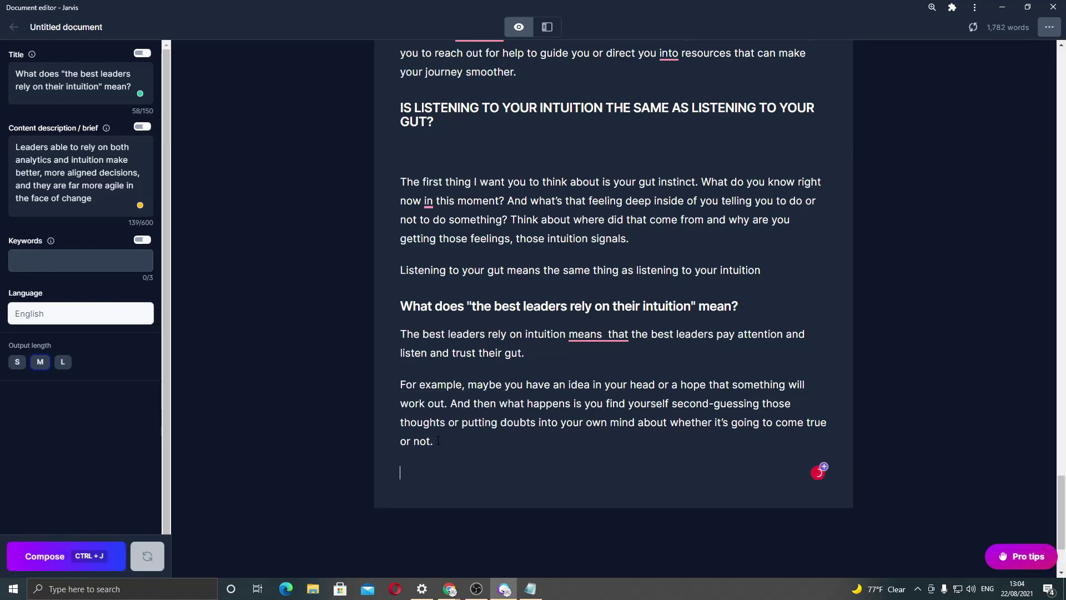
Step: Add paragraphs on being our biggest critics and not letting fear of failure stop progress
type("We are our biggest critics, ")
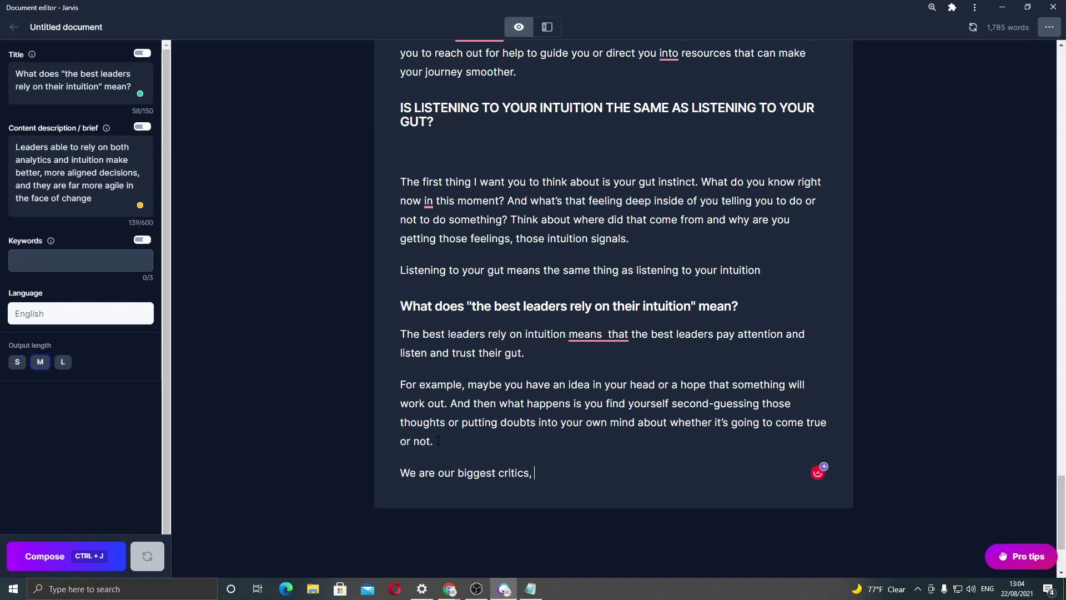
type("and we often second guess o")
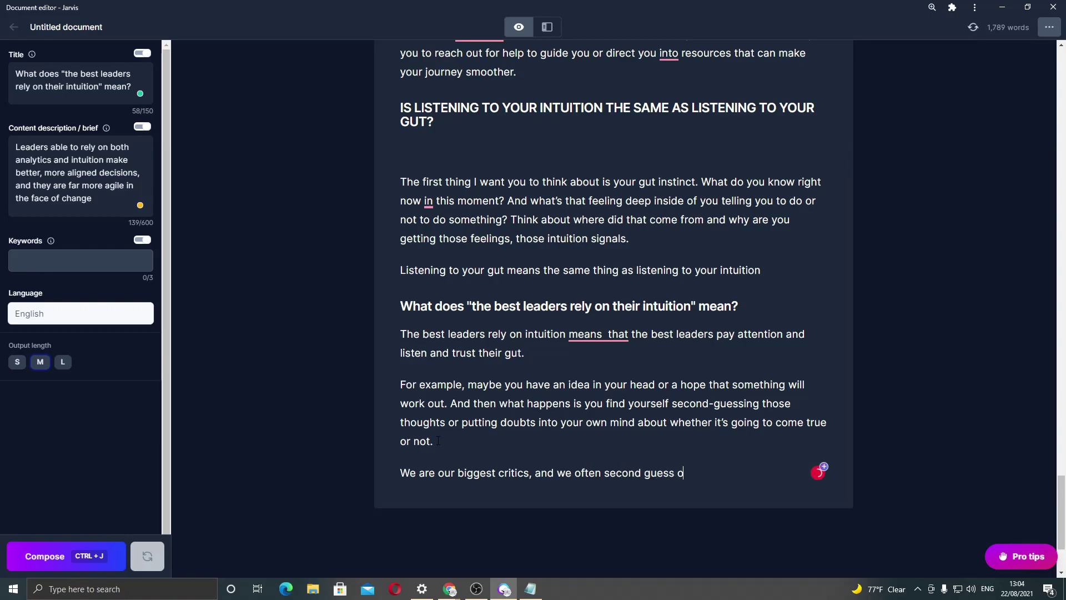
type("ur gut or intuition. It's importa")
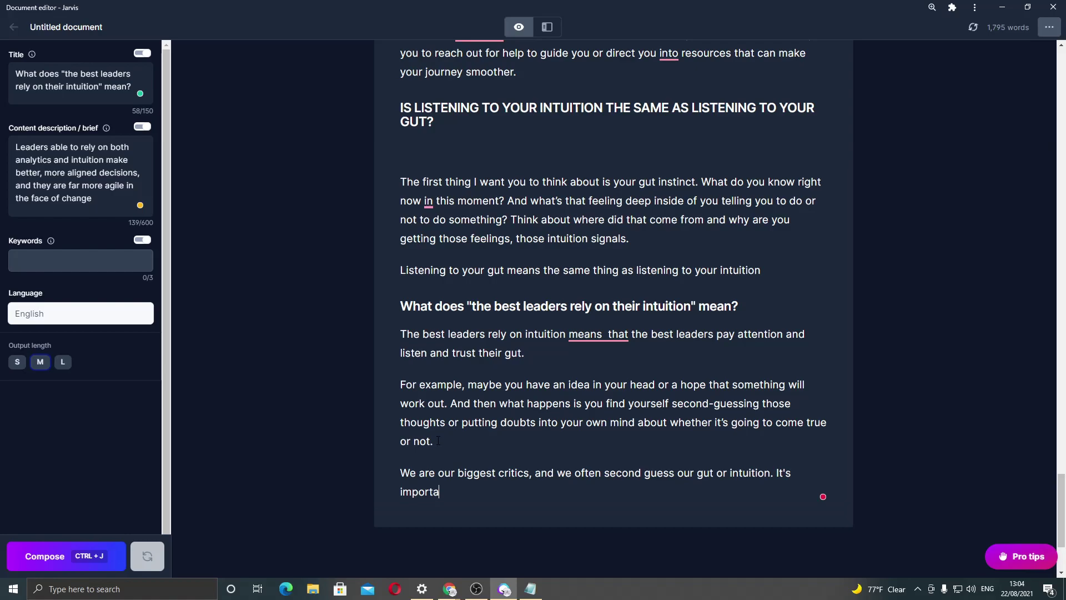
type("nt to be able to trust yourself and")
key("ctrl+j")
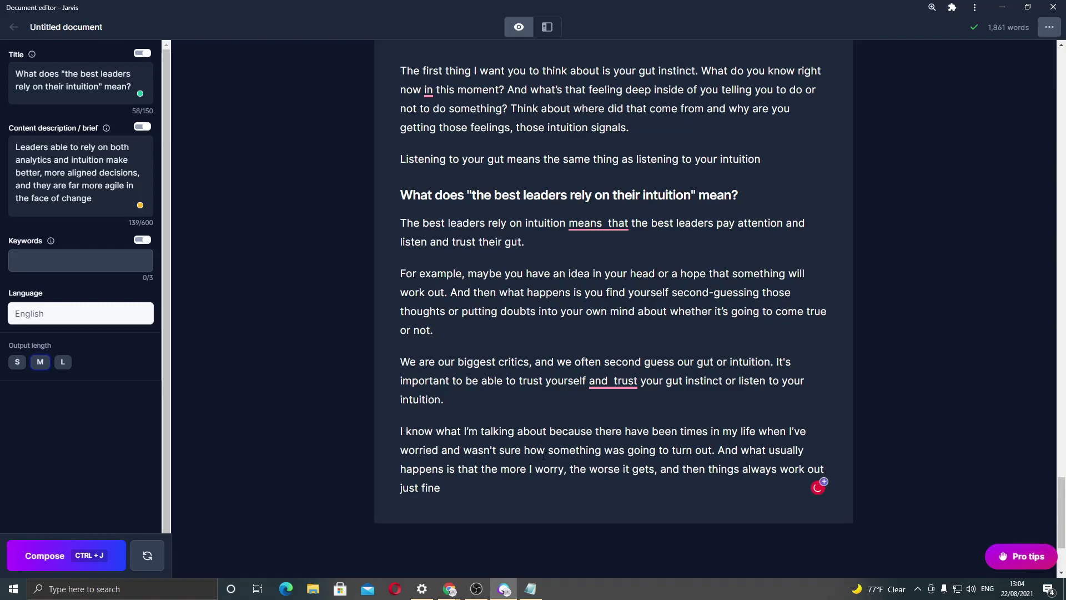
type(". ")
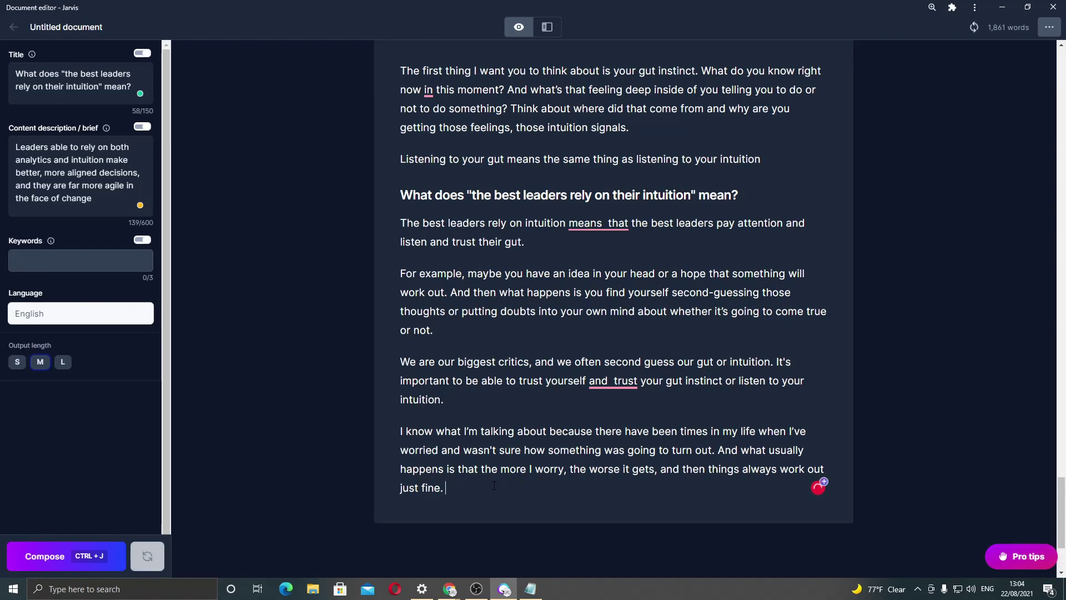
type("Don't let fear of failure stop you from ")
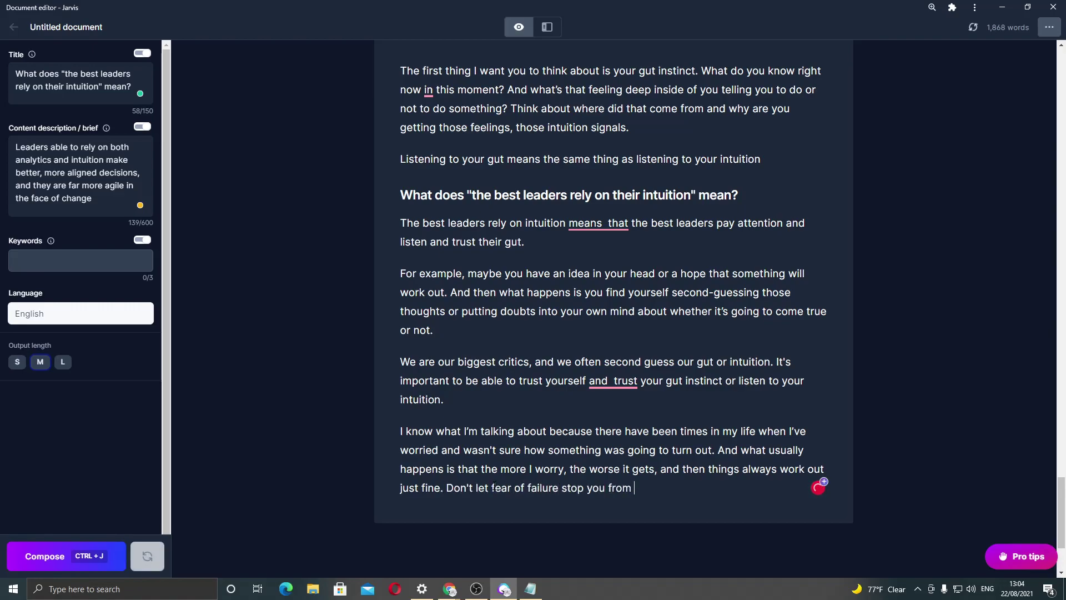
type("progressing, and don't ")
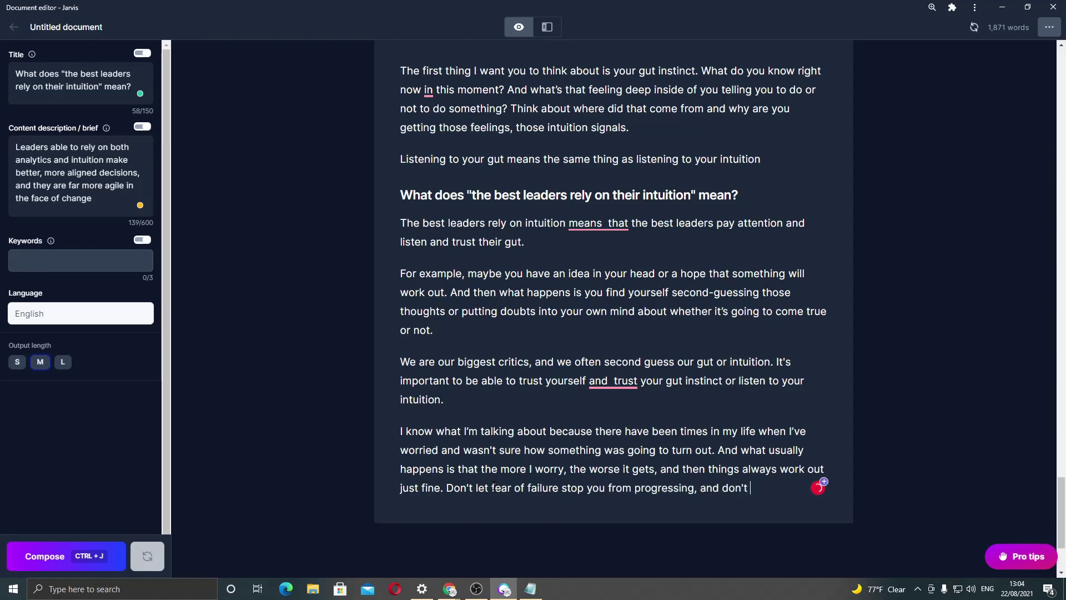
type("let a lack of self trust")
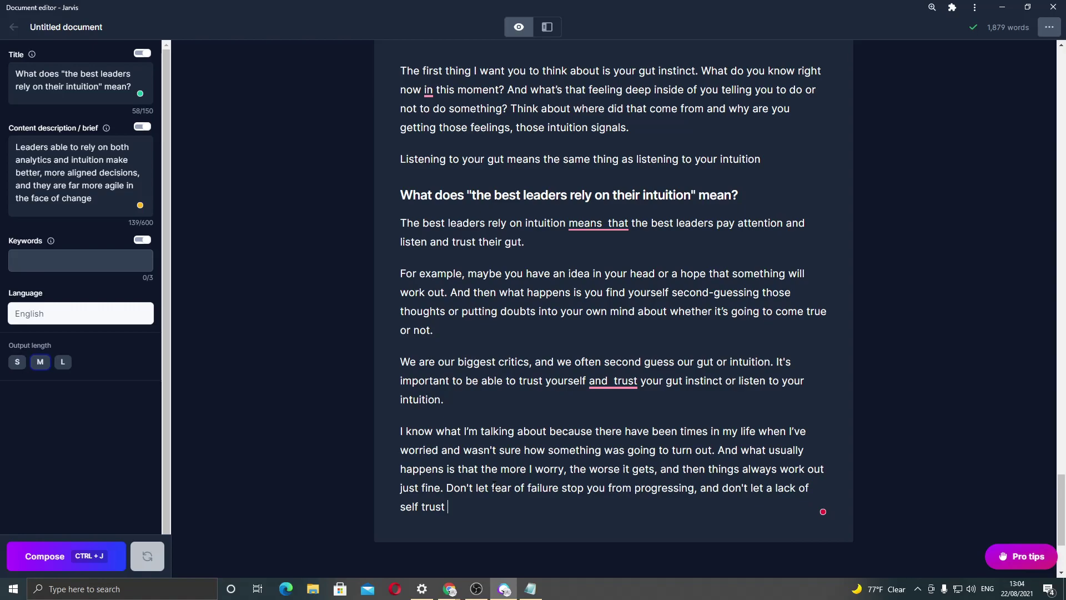
type(" in your gut feelings st")
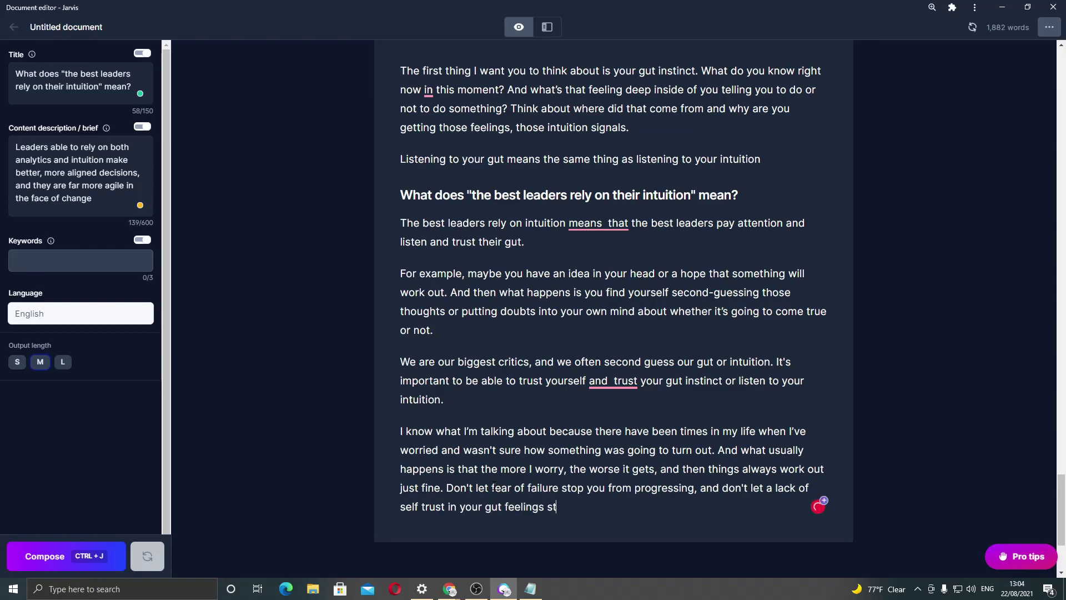
type("op you from being w")
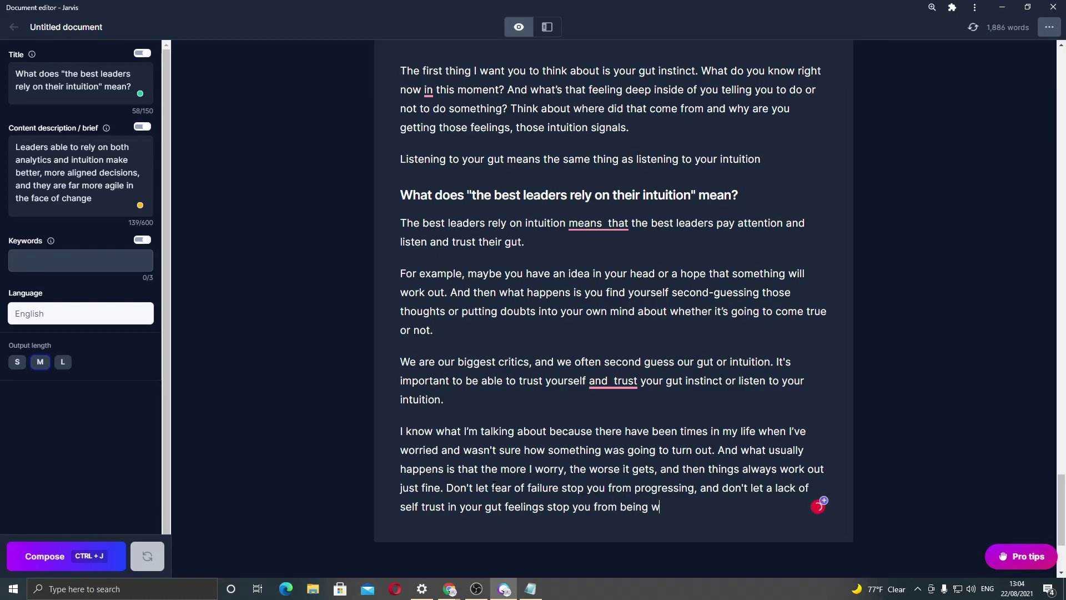
type("here you want to be,.")
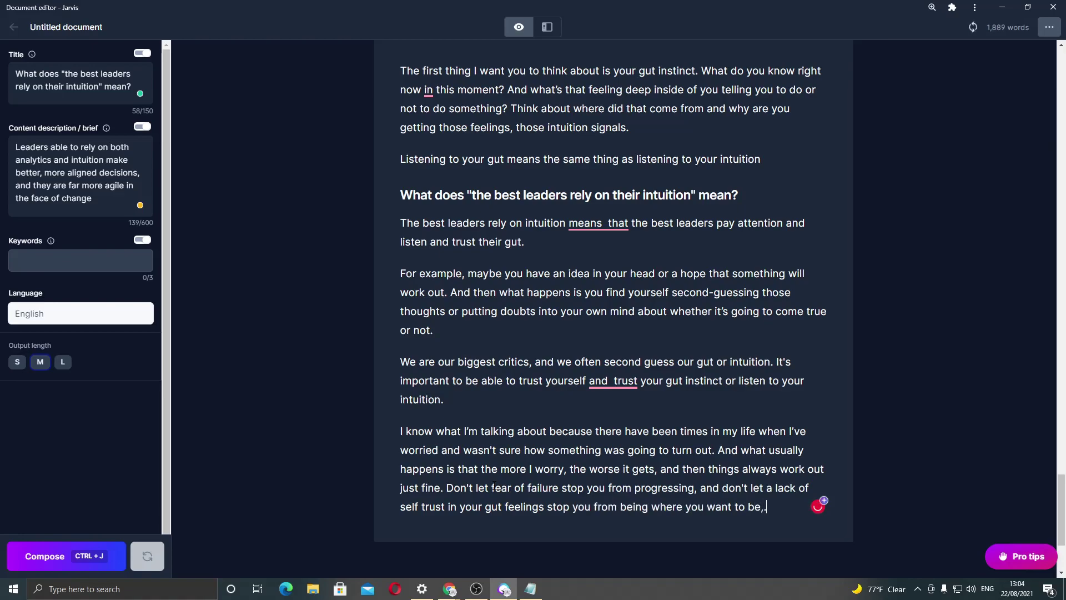
key("alt+Tab")
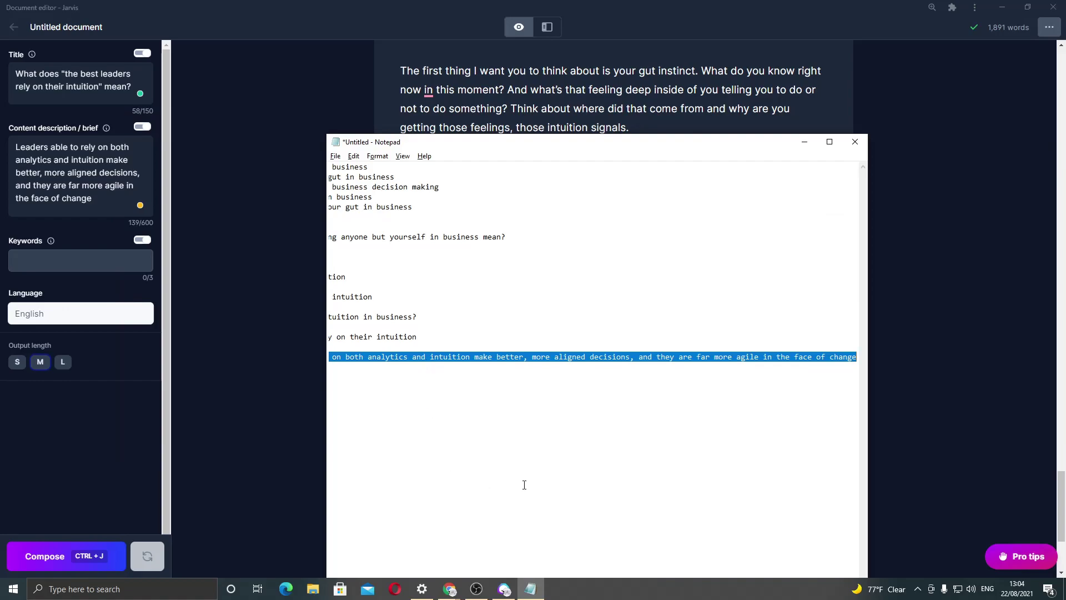
Step: Copy the 'how to tap into your intuition' keyword from Notepad and search the Jarvis article for 'tap'
double_click(527, 143)
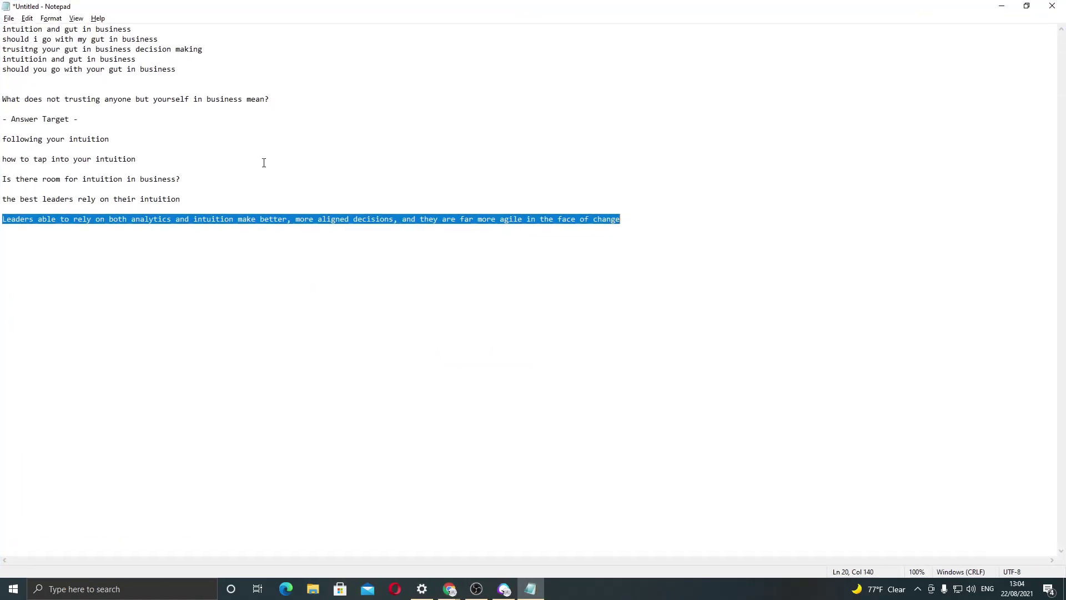
left_click(216, 221)
left_click(140, 141)
key("shift+Home")
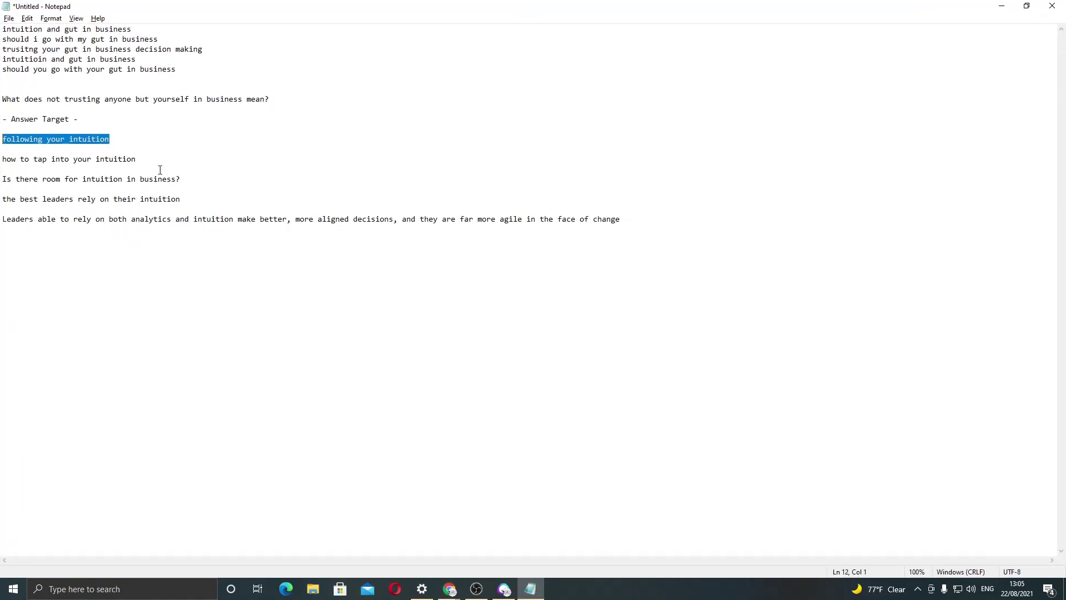
left_click(159, 159)
key("shift+Home")
key("ctrl+c")
key("alt+Tab")
key("ctrl+f")
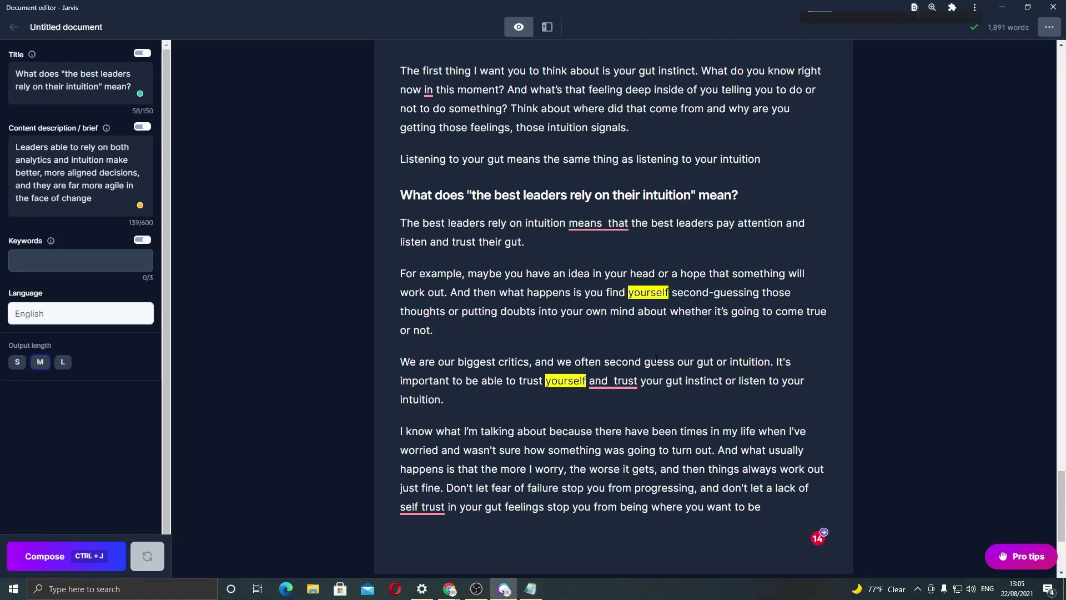
key("ctrl+v")
key("ctrl+a")
type("tap")
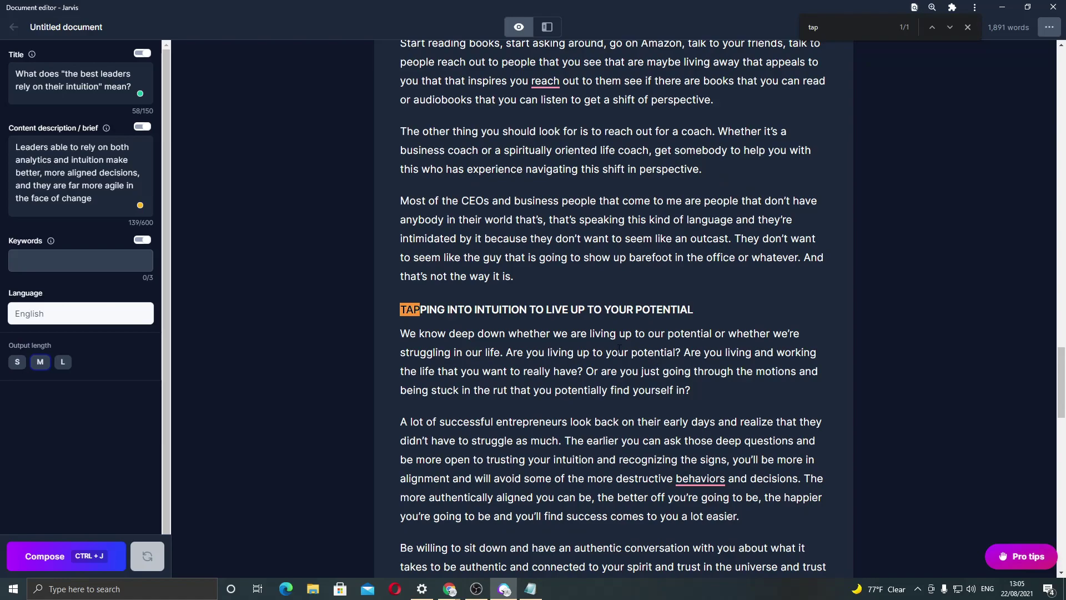
Step: Retype the TAPPING heading as 'HOW TO TAP INTO YOUR INTUITION TO HELP YOUR BUSINESS REACH ITS FULL POTENTIAL'
double_click(434, 310)
type("HOW TO")
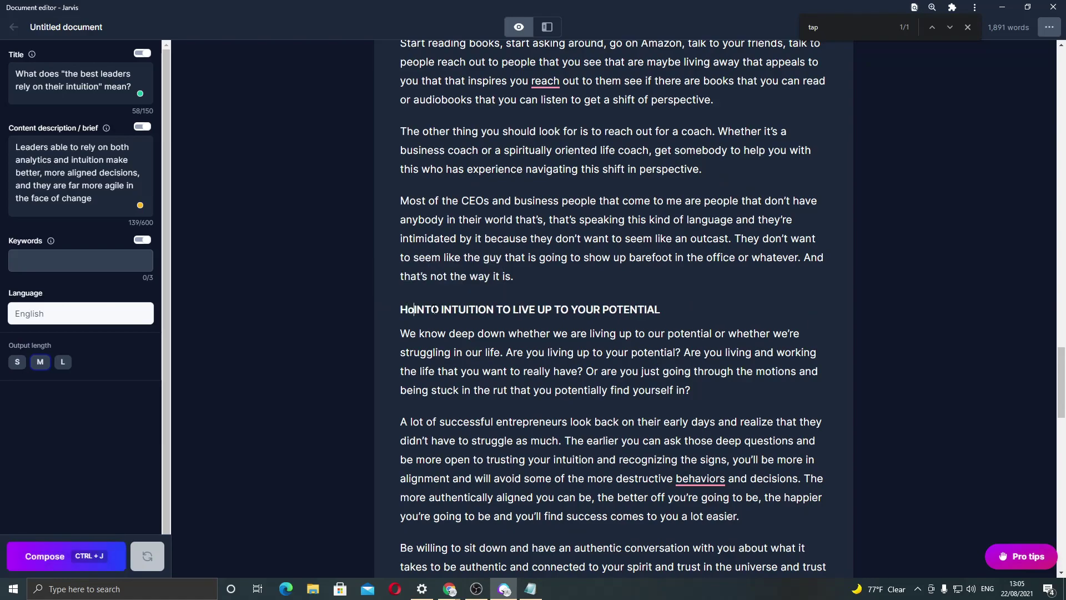
type(" TAP INTO")
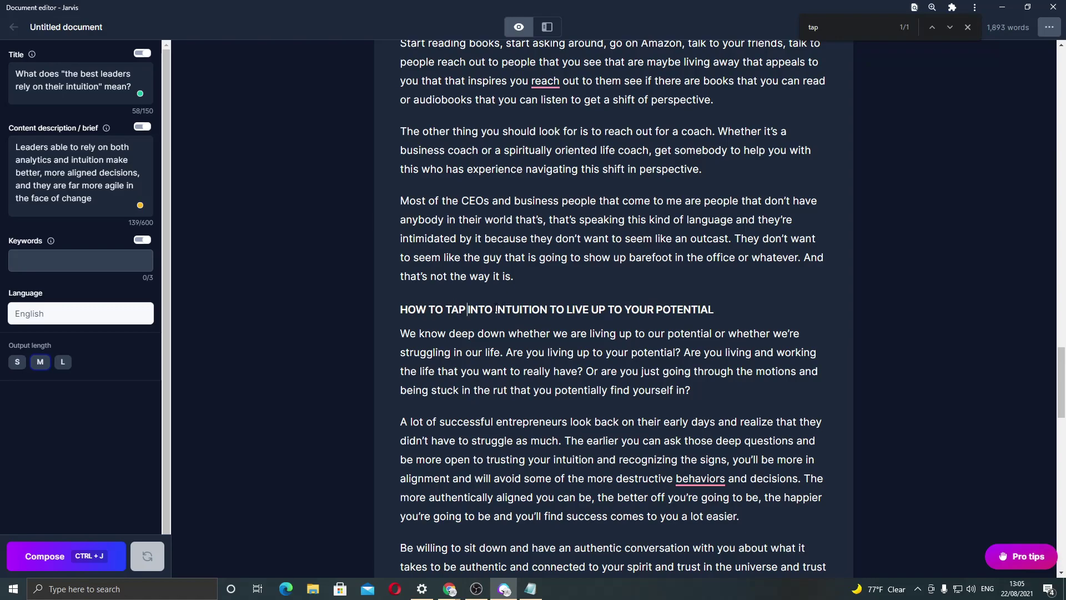
type(" YOUR")
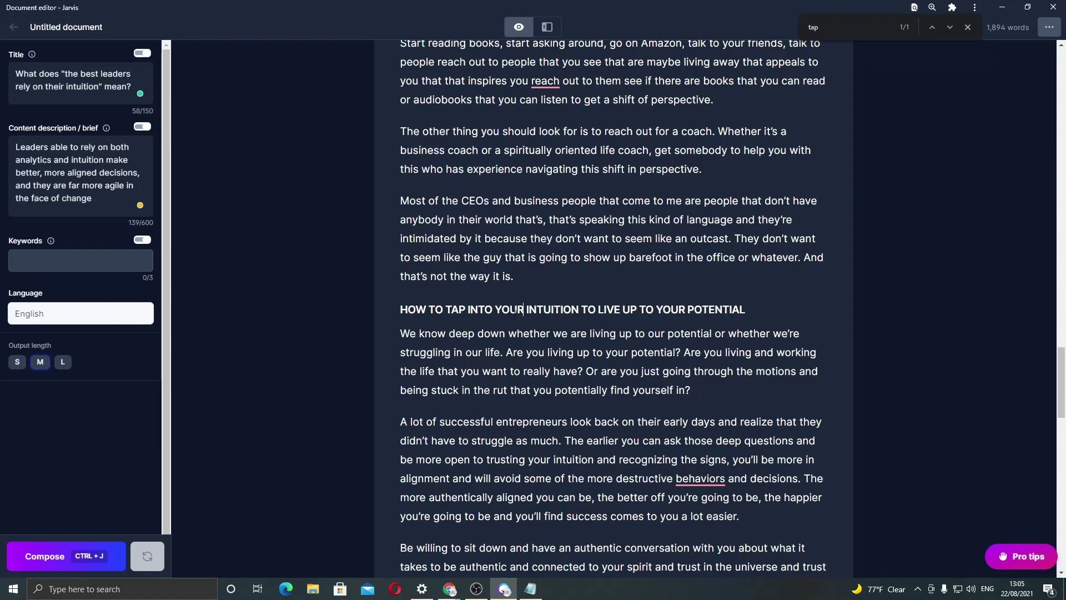
left_click_drag(746, 310, 656, 311)
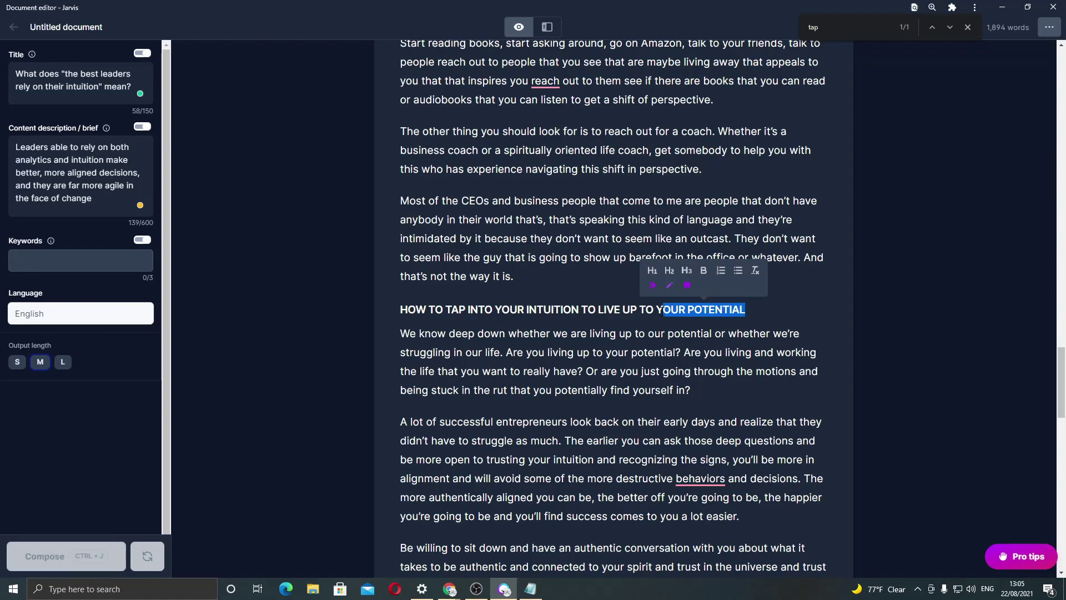
key("BackSpace")
key("BackSpace")
key("BackSpace")
key("BackSpace")
key("BackSpace")
key("BackSpace")
key("BackSpace")
key("BackSpace")
key("BackSpace")
key("BackSpace")
key("BackSpace")
key("BackSpace")
key("BackSpace")
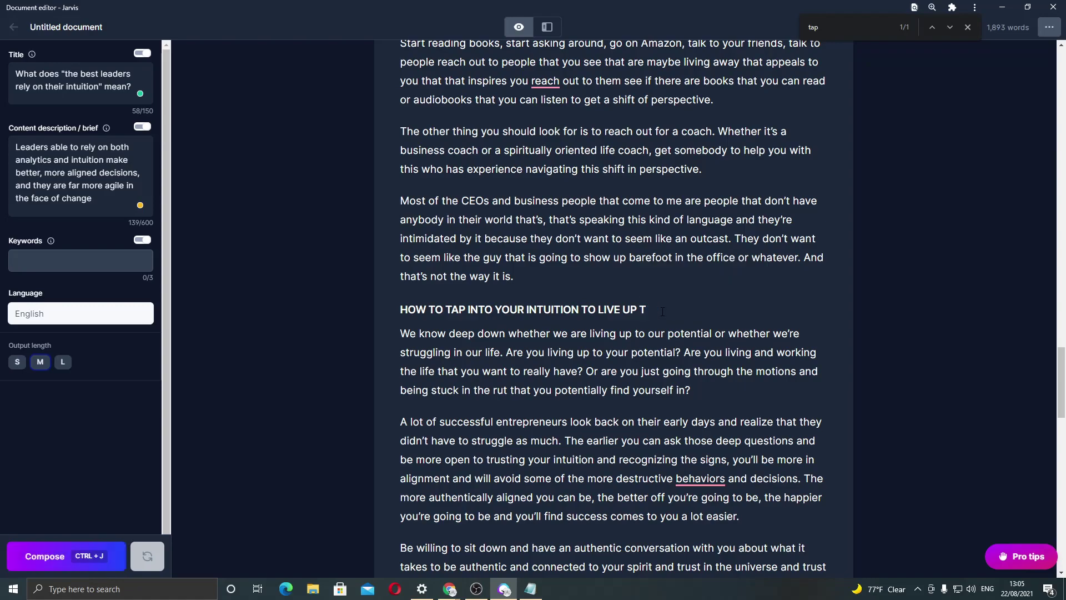
type("O HE LP Y")
key("BackSpace")
key("BackSpace")
key("BackSpace")
key("BackSpace")
key("BackSpace")
type("LP YOUR E")
type("USINESS REACH ITS FULL POTENTIAL")
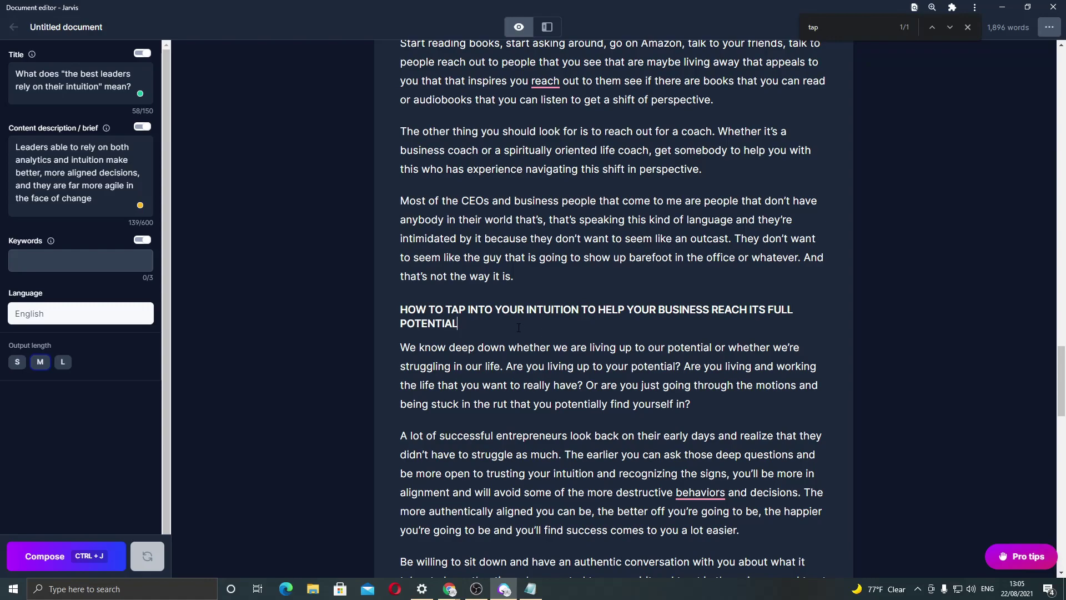
left_click_drag(519, 328, 375, 302)
left_click(490, 343)
triple_click(463, 333)
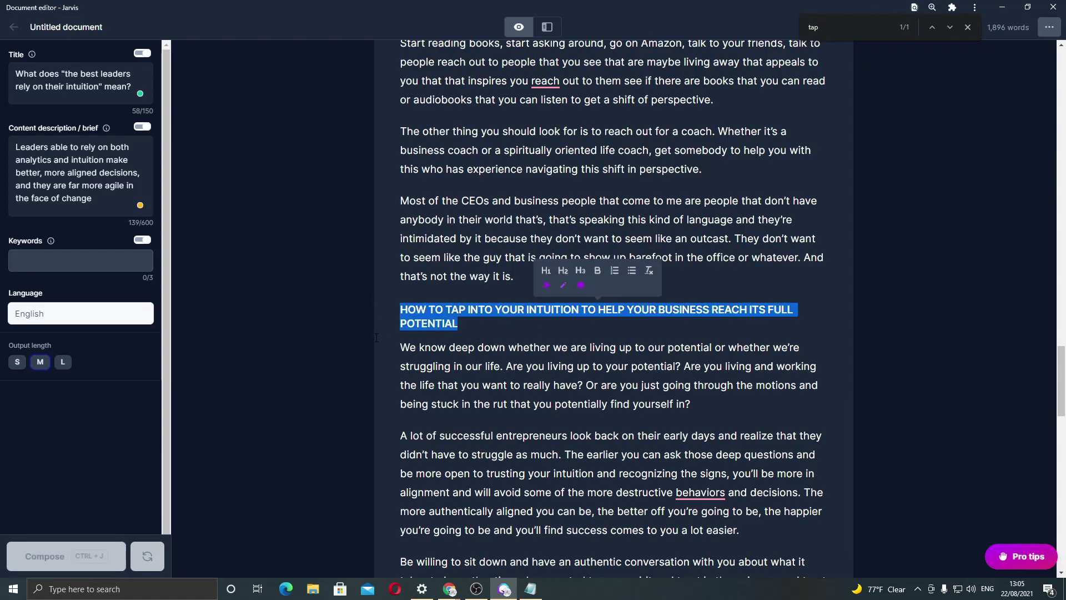
key("alt+Tab")
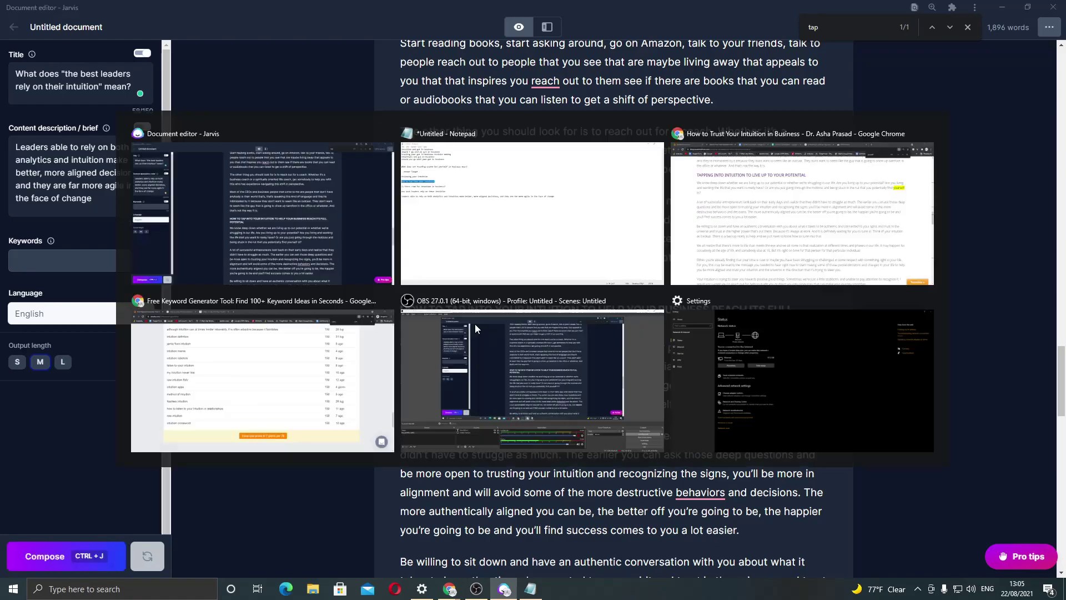
key("alt+Tab")
left_click(526, 344)
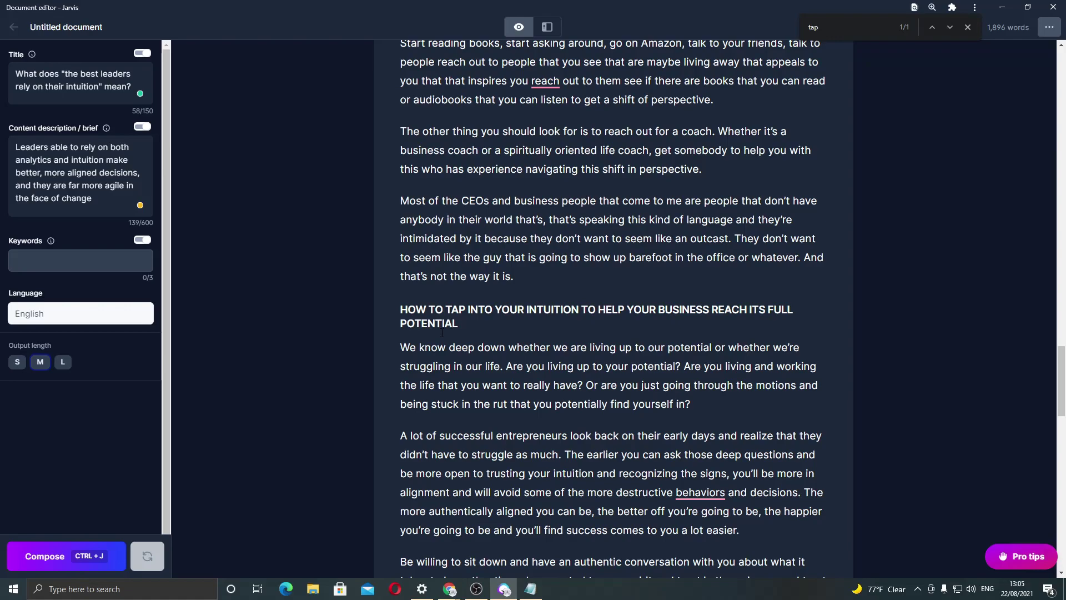
left_click(507, 364)
key("Return")
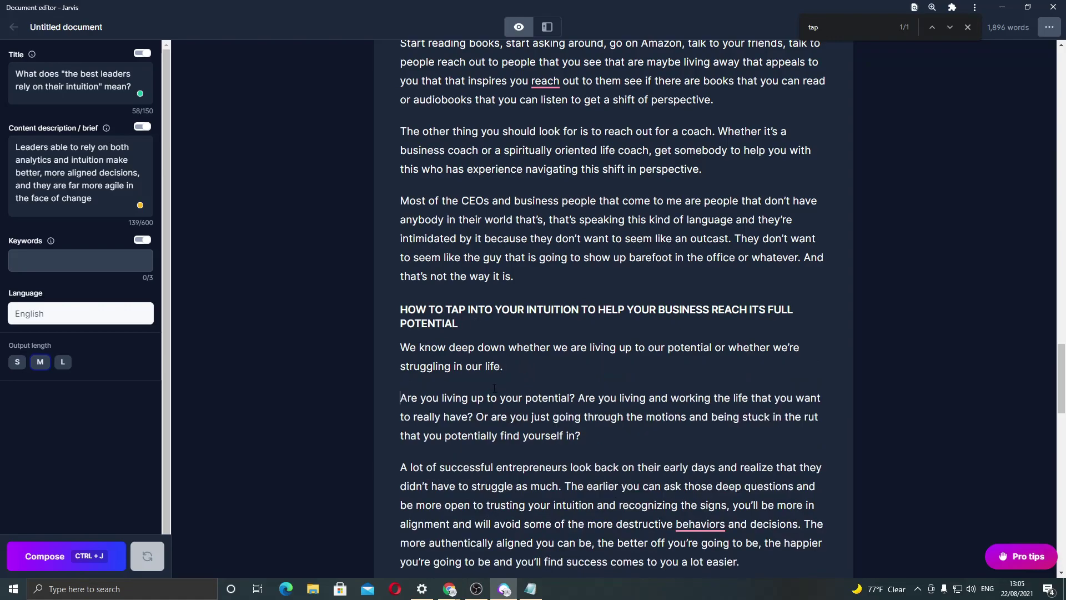
key("Return")
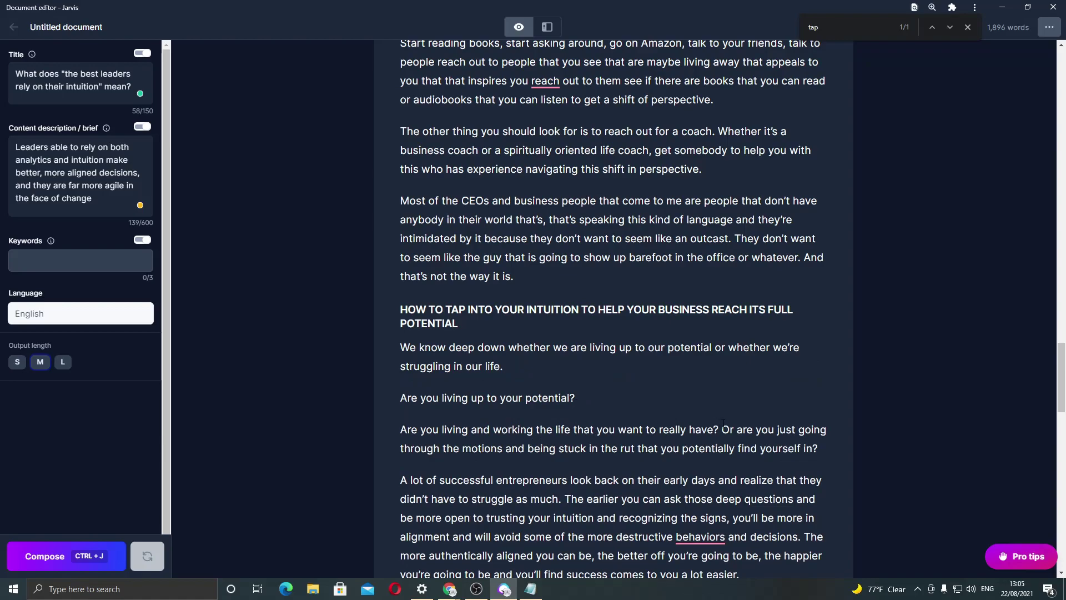
key("Return")
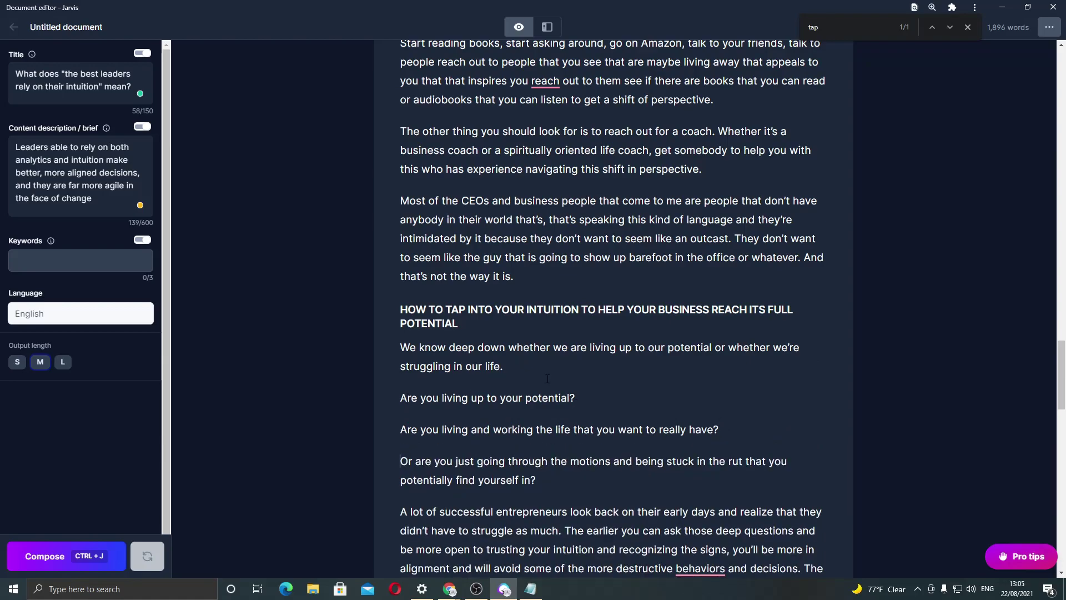
left_click_drag(548, 379, 399, 347)
left_click(626, 429)
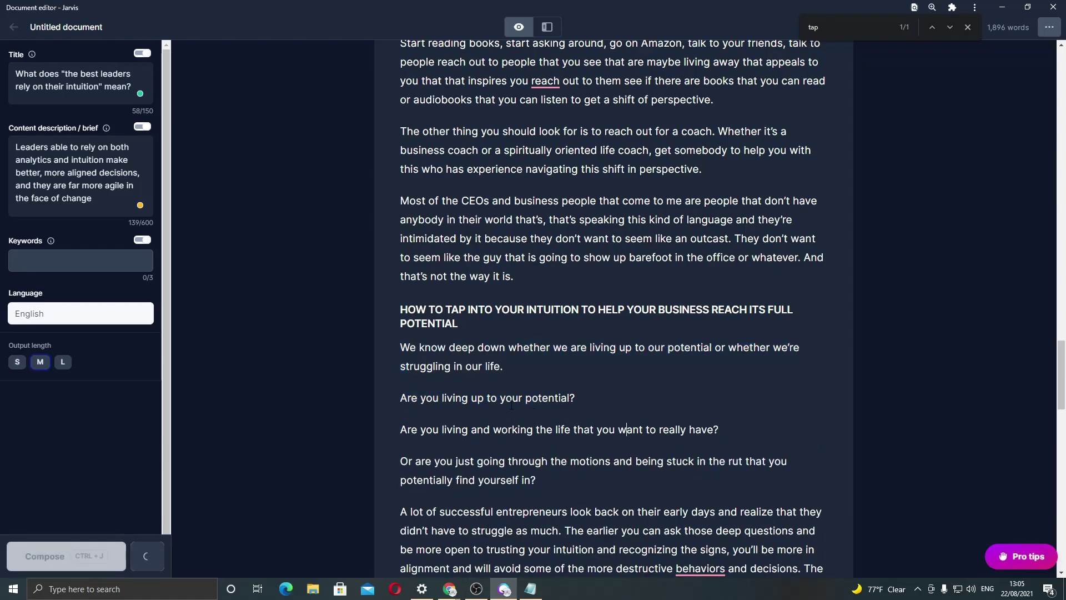
left_click_drag(517, 368, 386, 348)
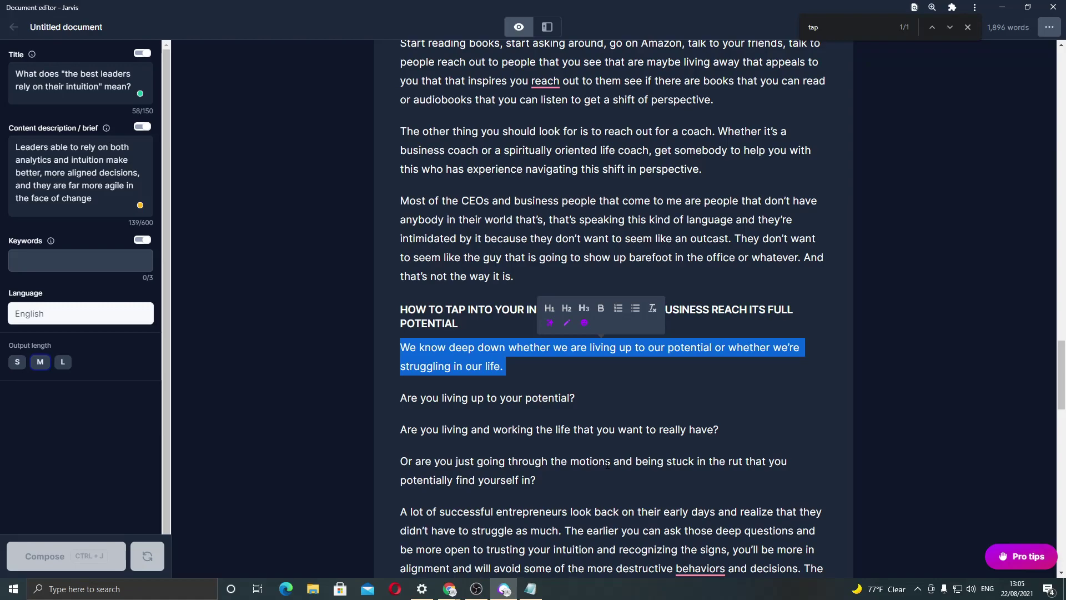
left_click(649, 462)
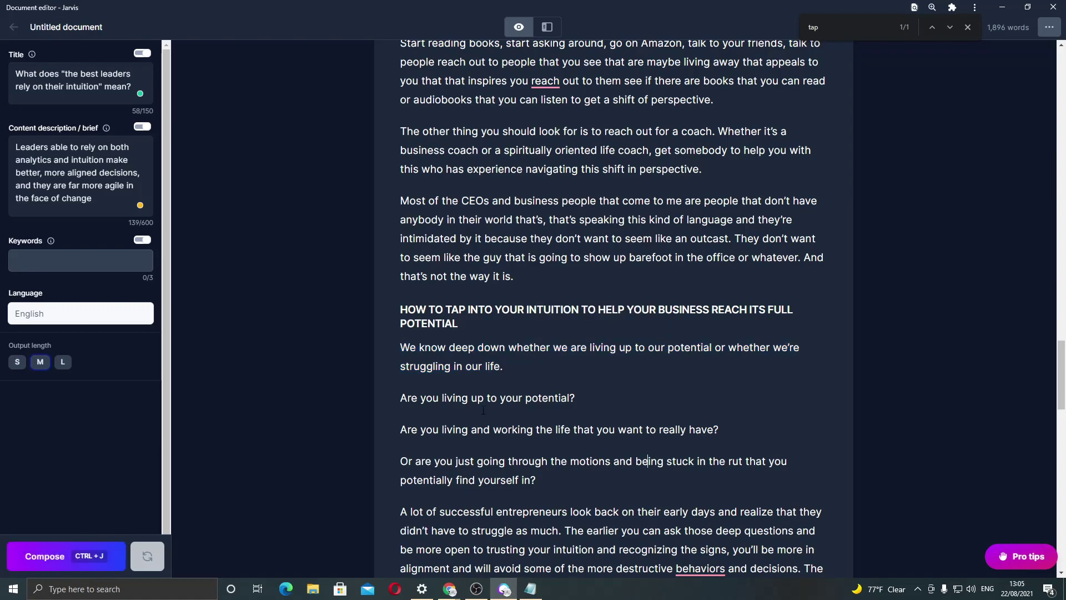
Step: Overwrite 'We know deep down…' with 'Some of the most important questions… by trusting your intuition are:'
left_click_drag(534, 367, 352, 336)
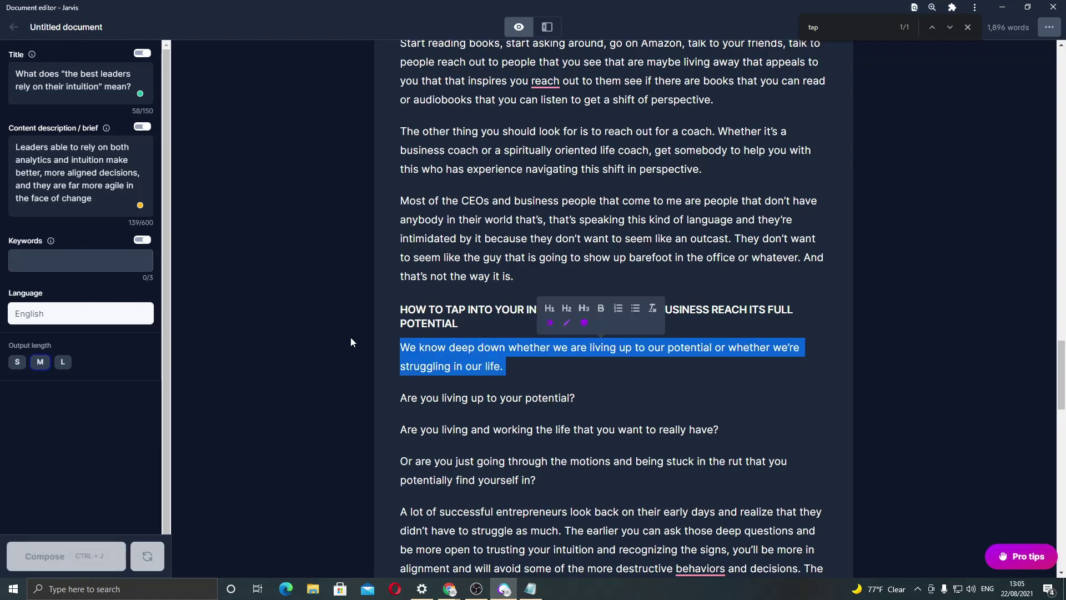
type("Some")
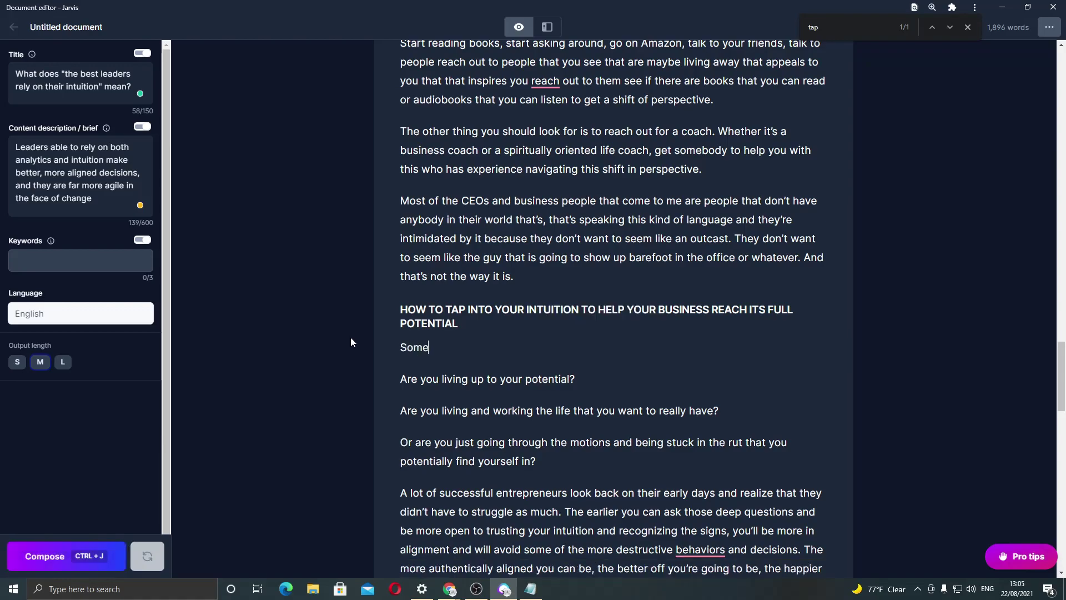
type(" of the most important")
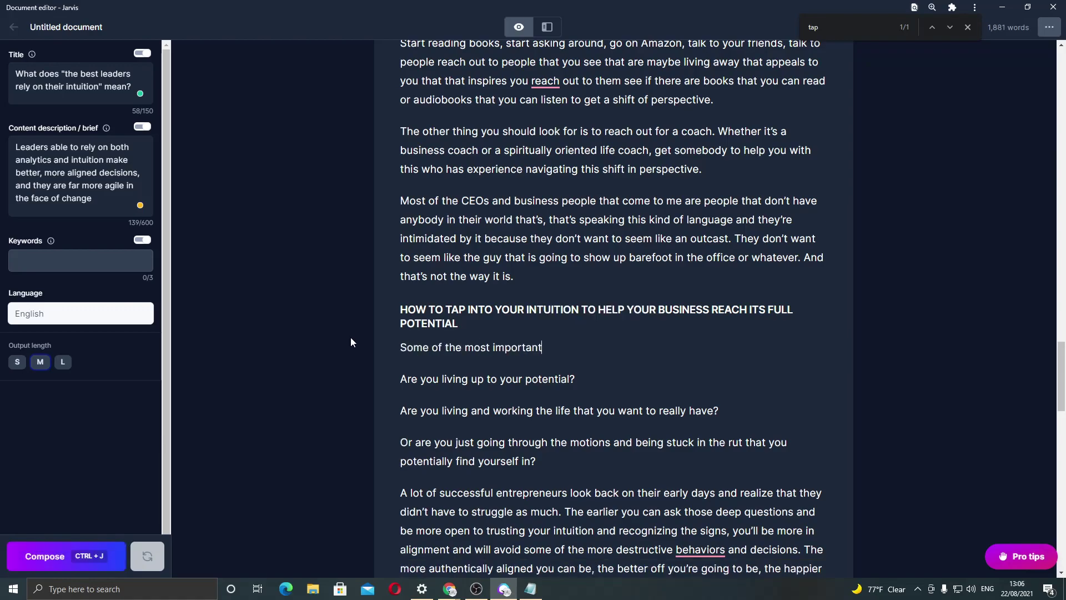
type(" guestions you have to ask ")
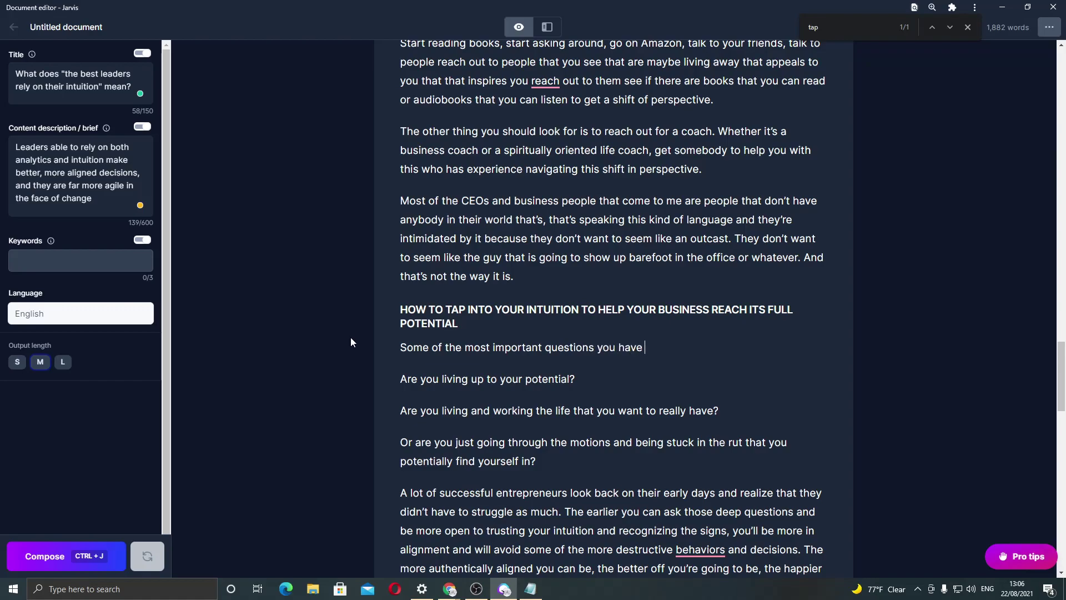
type("yourself in order to tap into your")
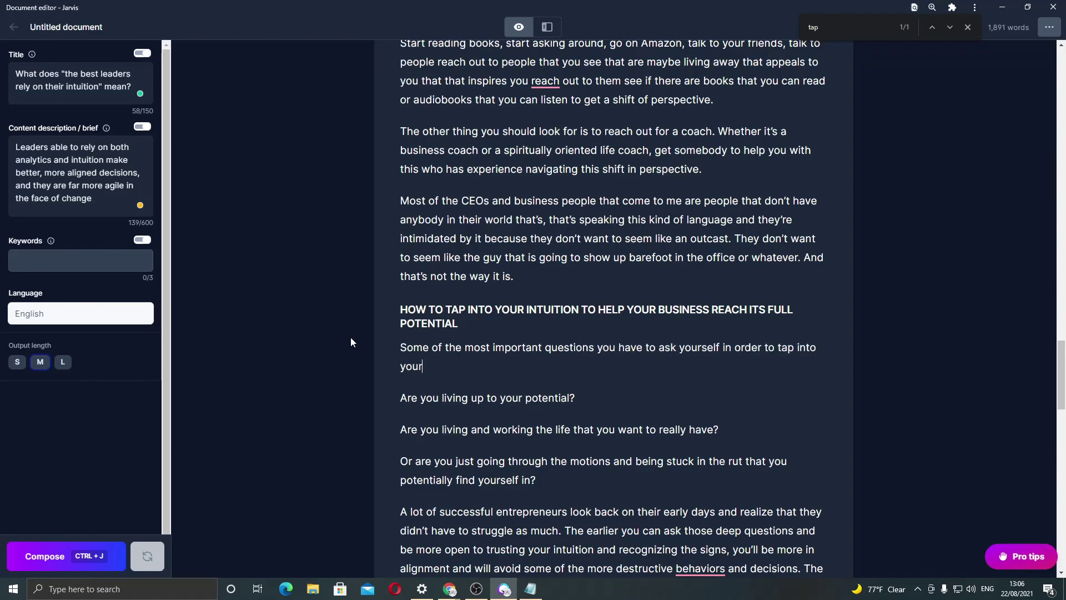
type(" full potenti")
key("ctrl+BackSpace")
key("ctrl+BackSpace")
type("full potential by trusting ")
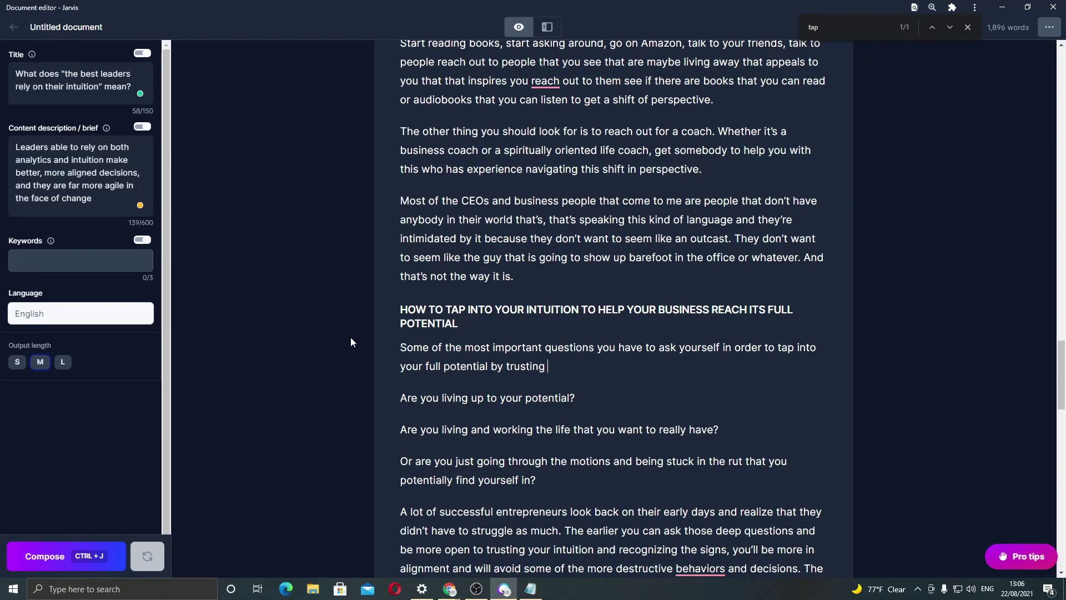
type("your intuition are:")
key("Return")
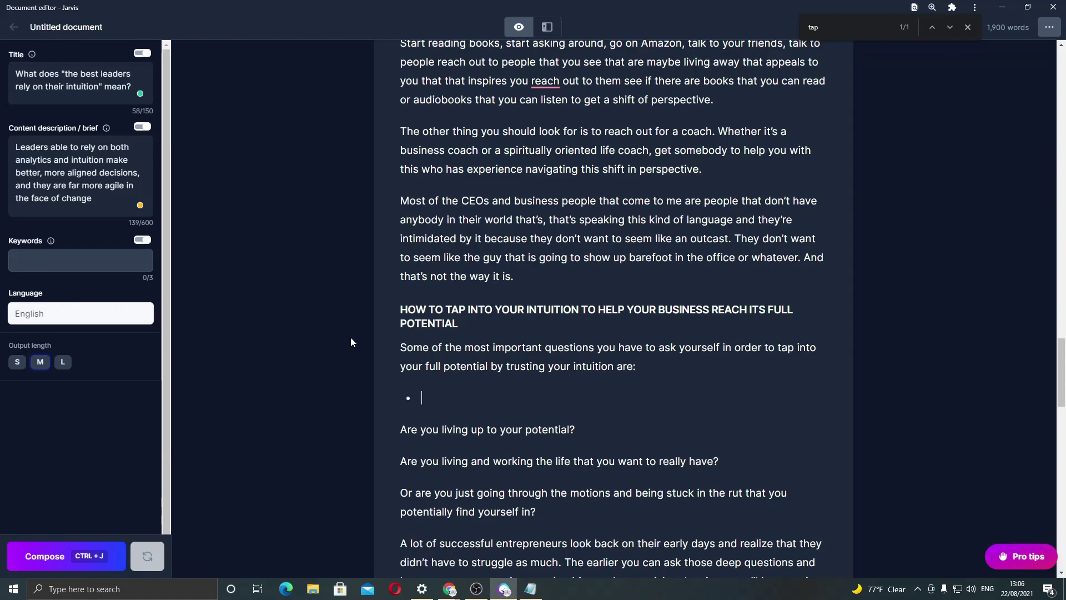
Step: Add the first bullet 'Do I fully understand the topic at hand' and remove the empty bullet
type("Do I really")
key("ctrl+BackSpace")
type("fully understand the topic at hand")
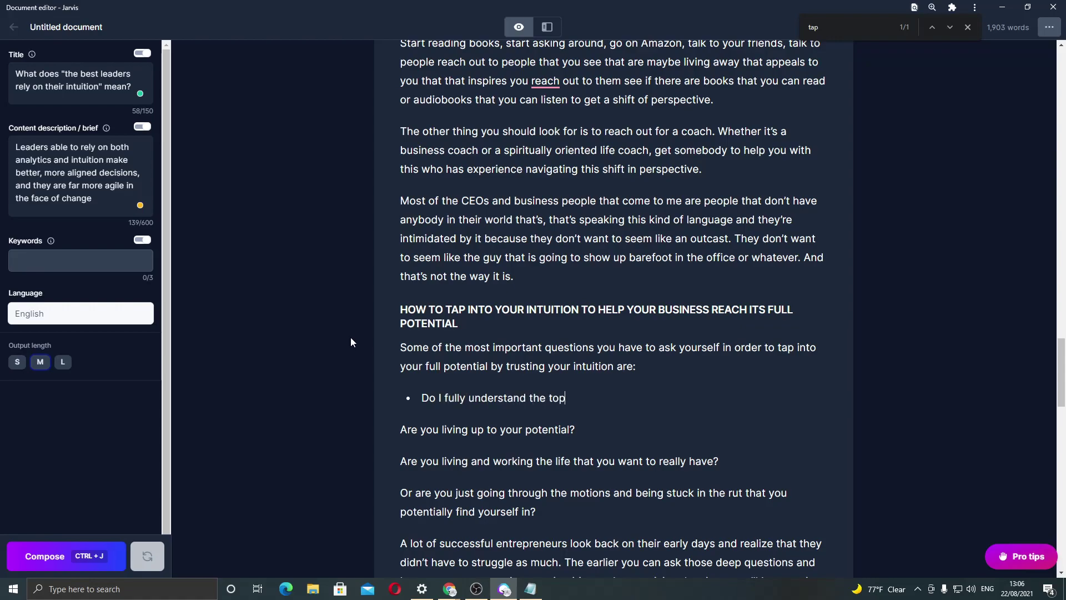
key("Return")
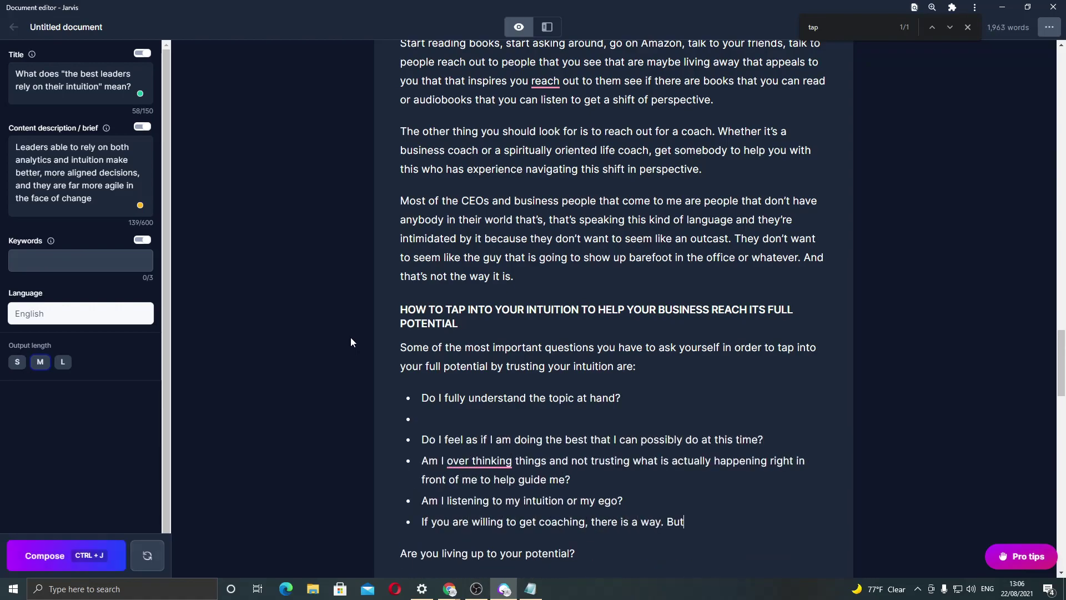
left_click(467, 415)
key("BackSpace")
key("BackSpace")
Step: Delete the unwanted coaching bullet text after the ego question
left_click_drag(623, 479, 420, 481)
scroll(621, 472, "down", 1)
left_click(621, 473)
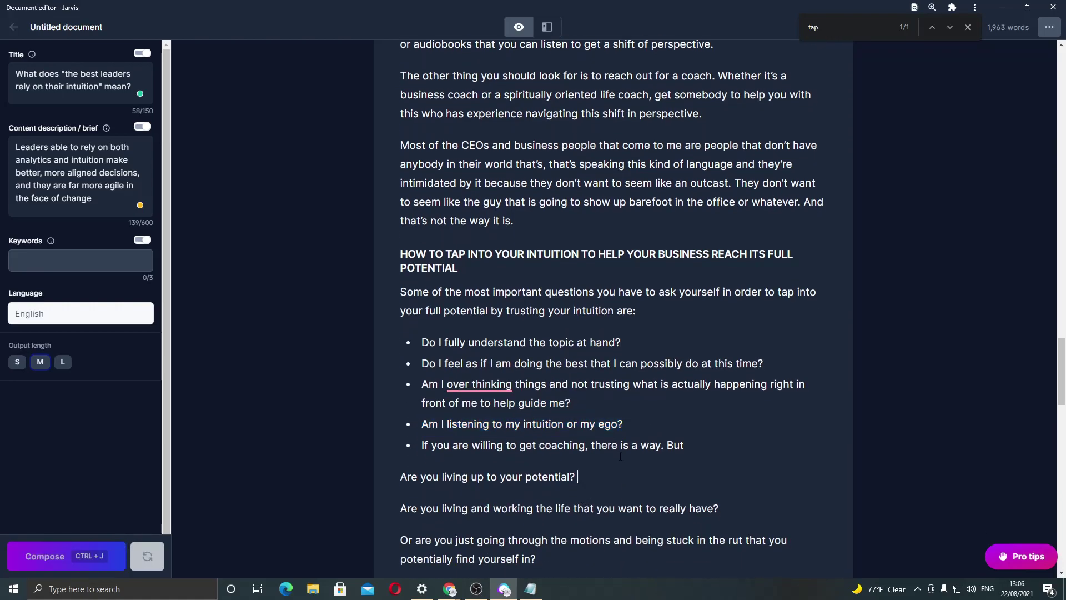
triple_click(522, 423)
left_click(506, 461)
scroll(611, 422, "down", 1)
left_click_drag(692, 389, 422, 381)
left_click(704, 380)
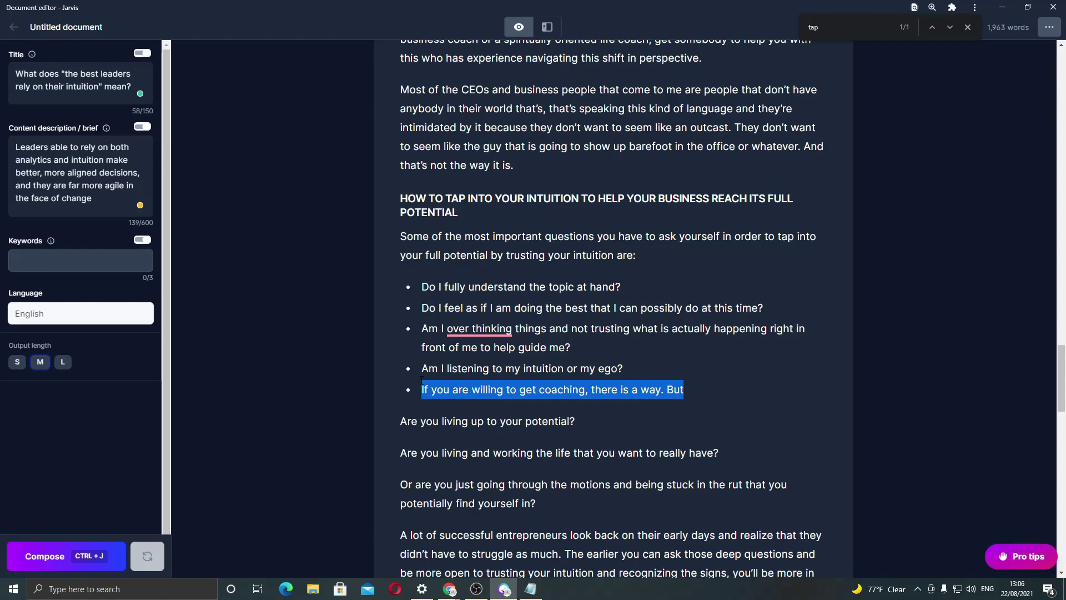
key("BackSpace")
Step: Have the AI compose more bullets with Ctrl+J, ending the list with 'AND TRUST YOUR GUT'
key("ctrl+j")
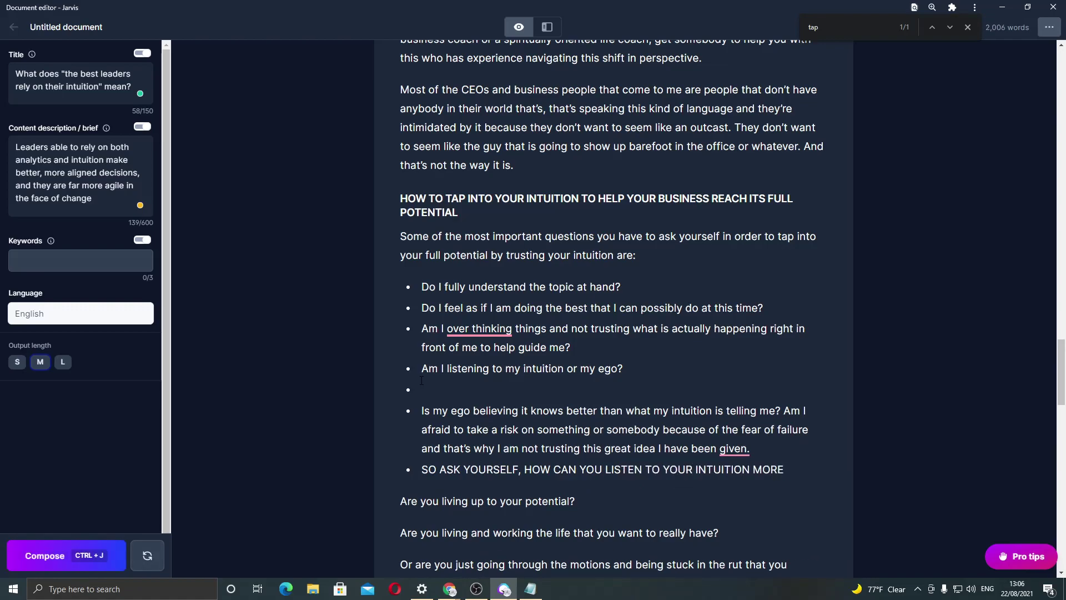
type("AND TRUST YOUR GU")
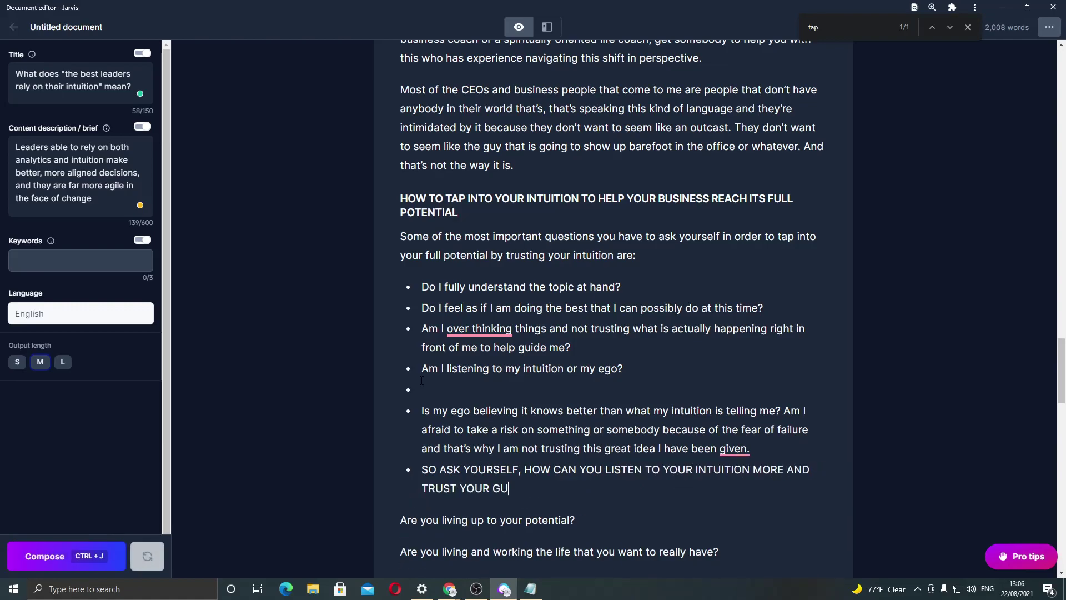
type("T")
key("BackSpace")
key("BackSpace")
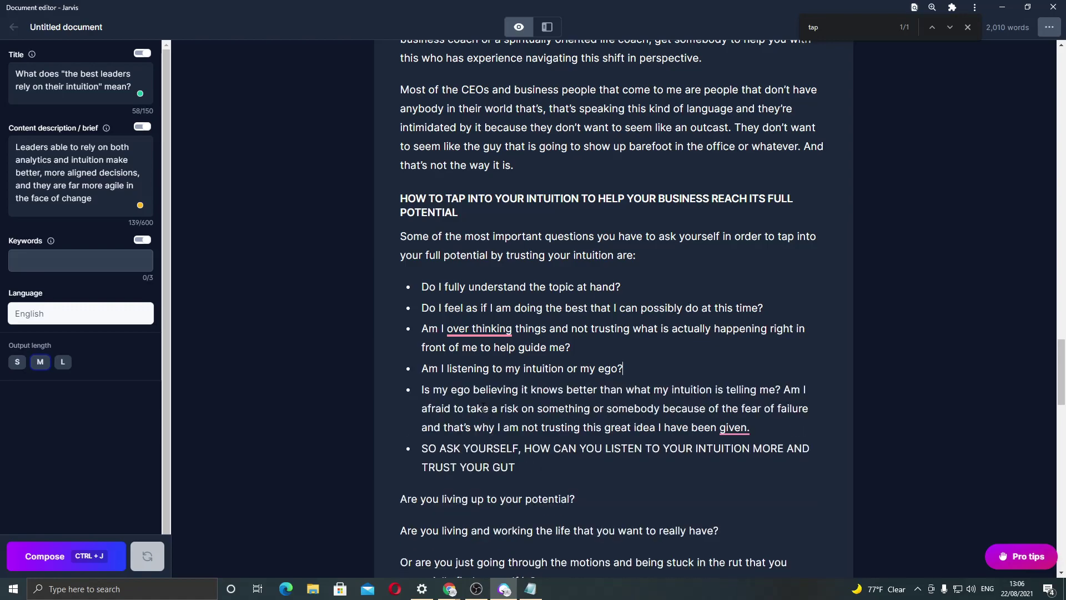
scroll(553, 502, "down", 2)
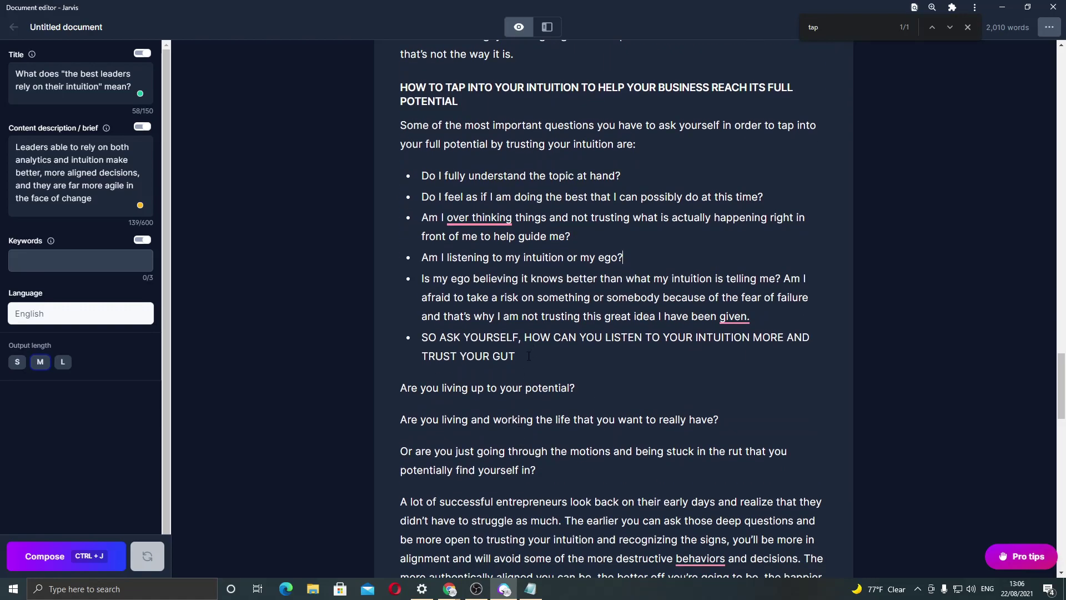
scroll(571, 388, "down", 1)
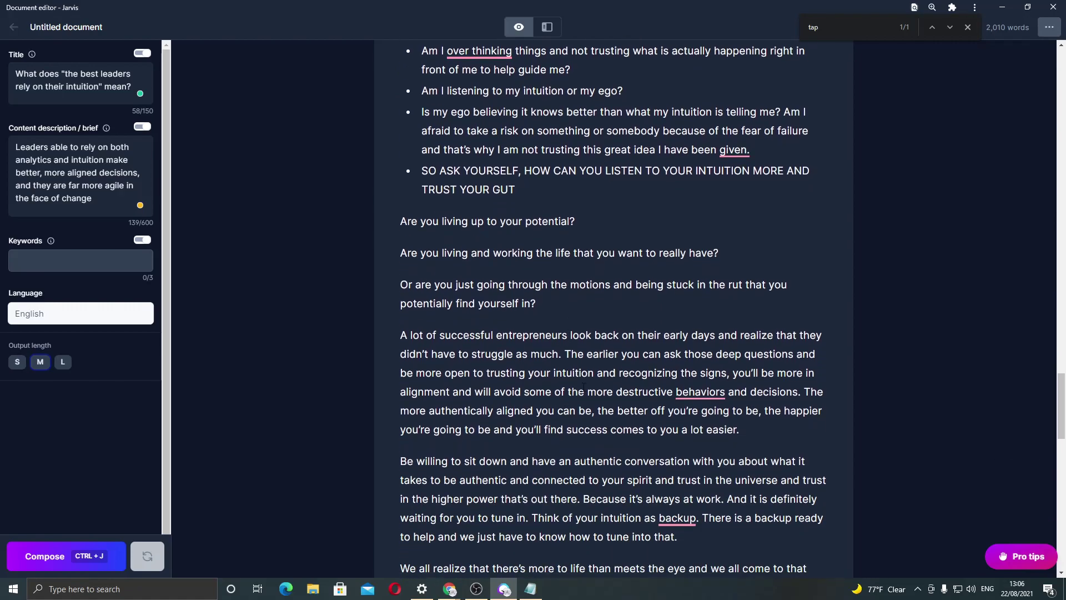
Step: Break the 'Be willing…' text into short paragraphs, from 'The more authentically' to 'There is a backup'
left_click(806, 392)
key("Return")
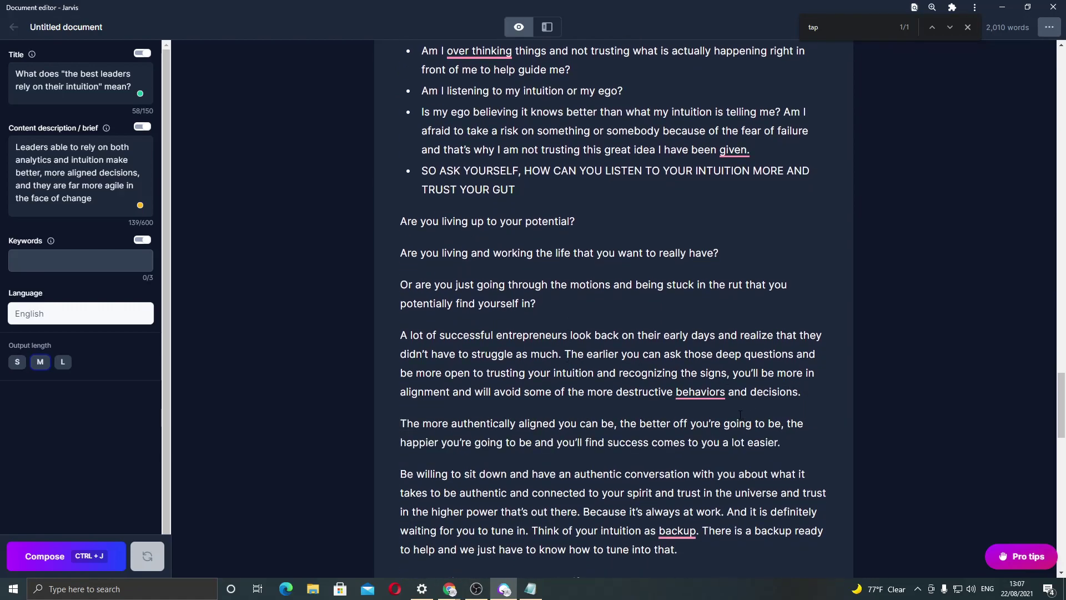
scroll(740, 414, "down", 1)
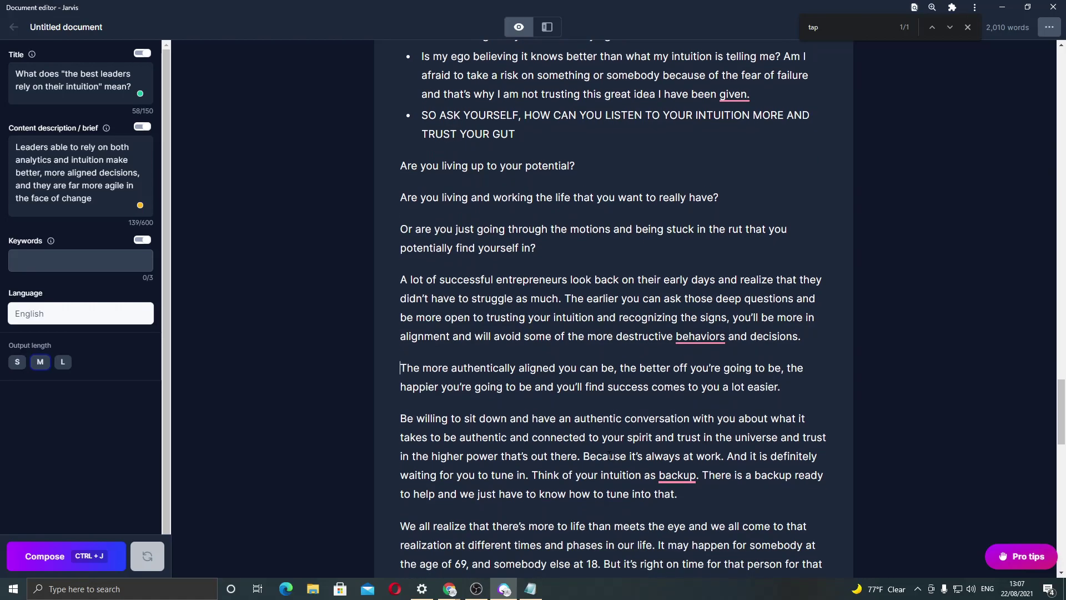
key("Return")
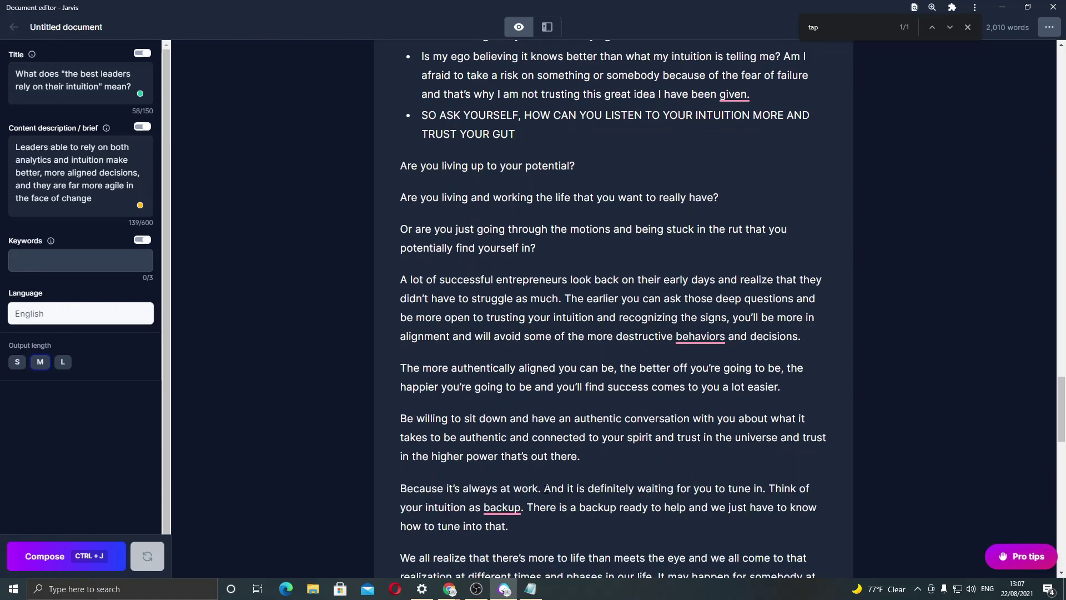
left_click(547, 489)
key("Return")
scroll(598, 429, "down", 2)
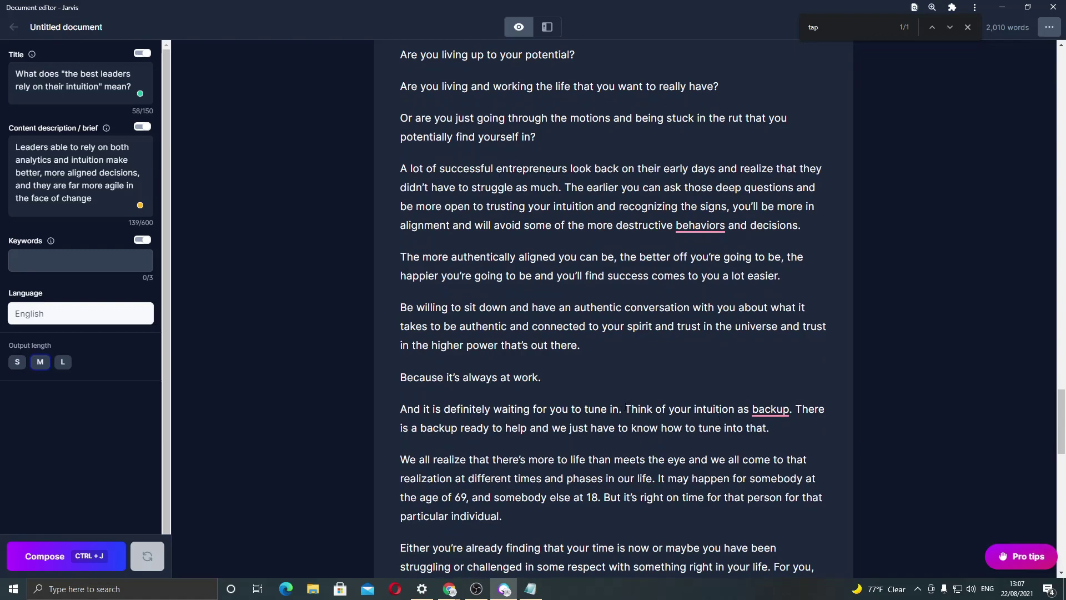
left_click(625, 408)
key("Return")
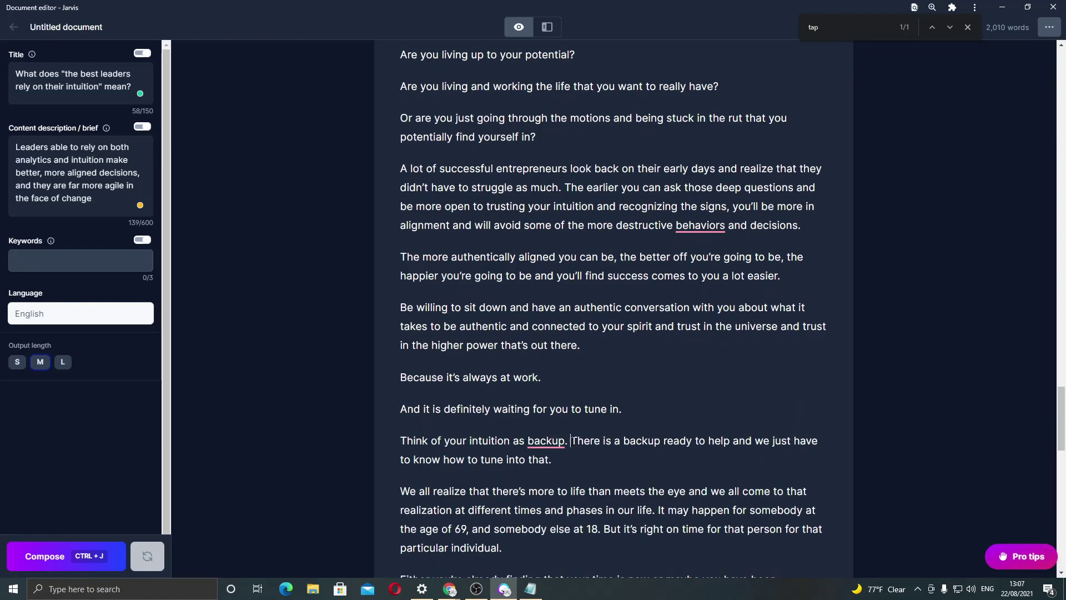
left_click(571, 441)
key("Return")
scroll(614, 489, "down", 2)
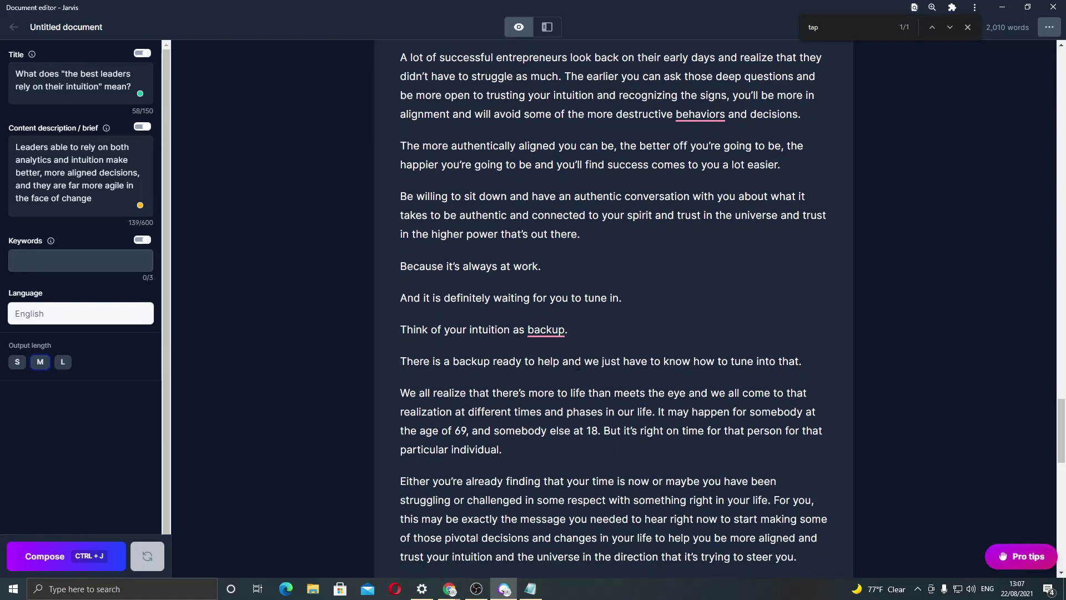
scroll(578, 365, "up", 2)
scroll(588, 311, "down", 3)
scroll(619, 429, "down", 3)
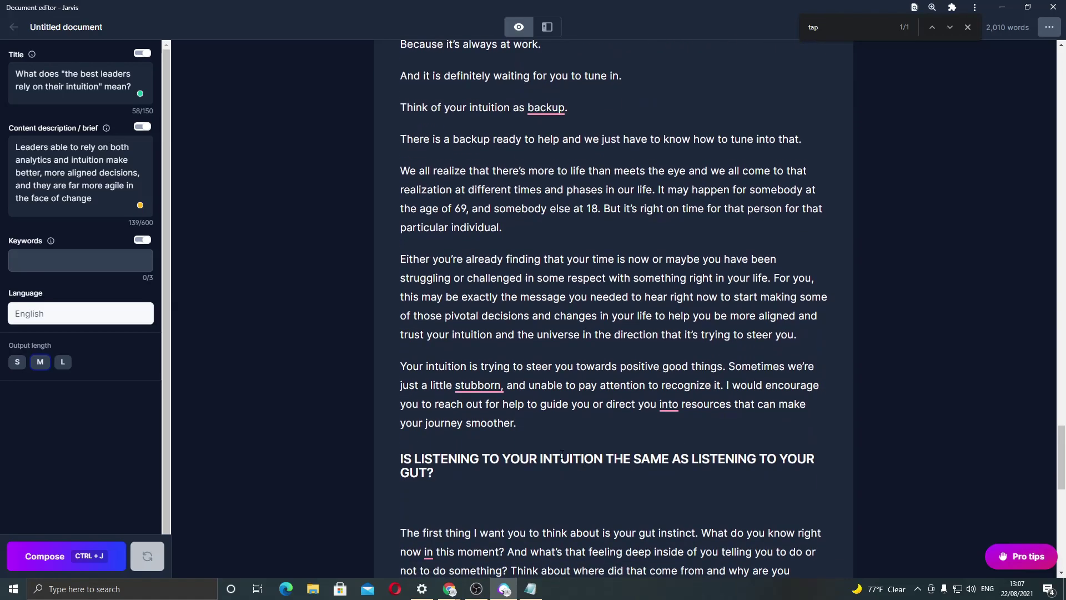
Step: Bring the Prasad Method source article in Chrome to the front
key("alt+Tab")
key("alt+Tab")
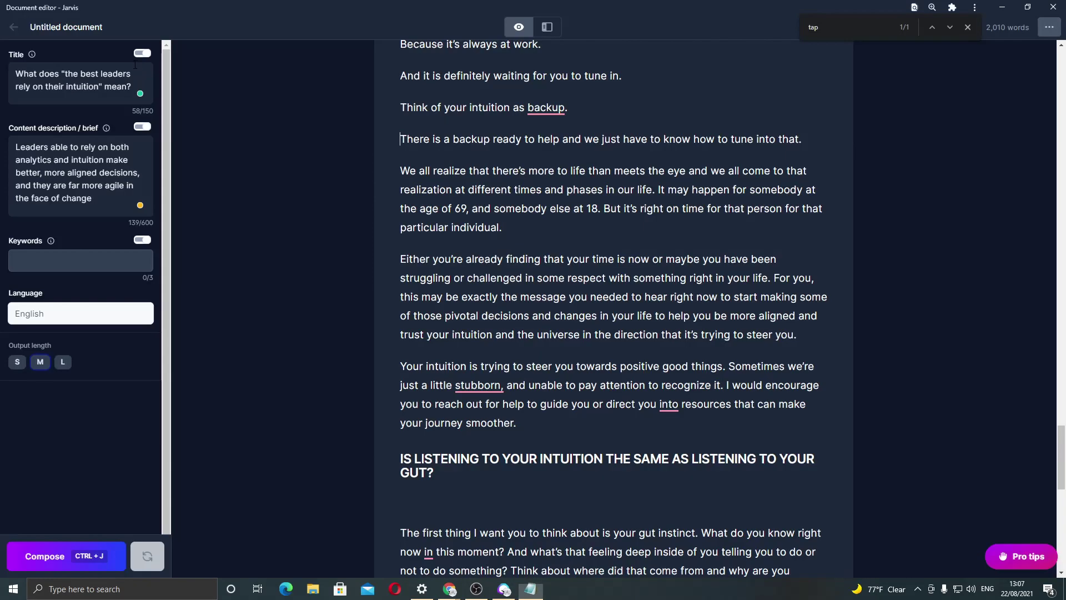
key("alt+Tab")
key("Tab")
scroll(213, 242, "up", 20)
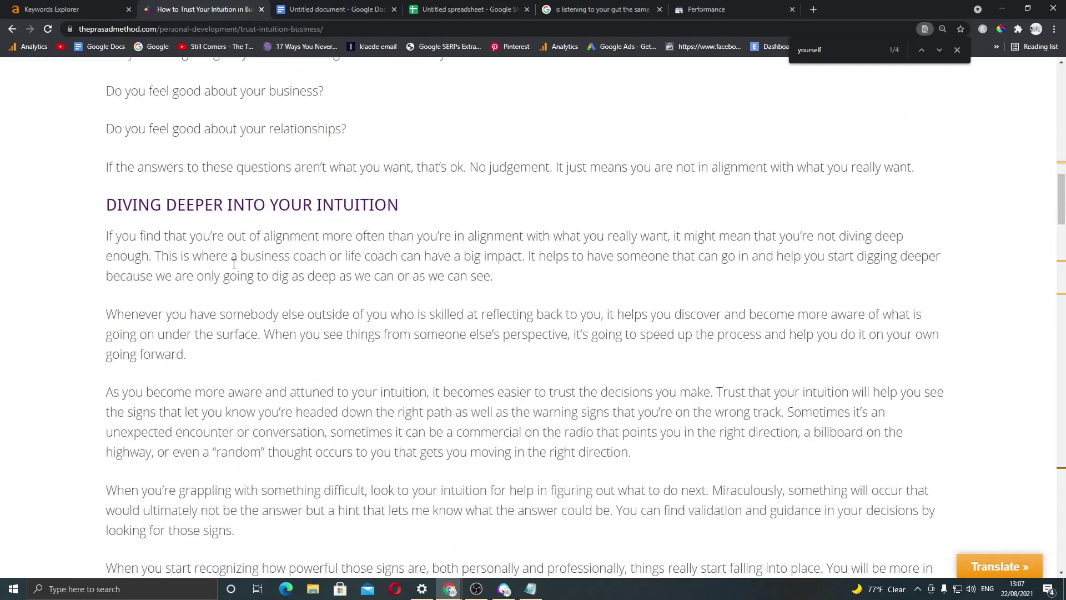
Step: Read through the Chrome article's potential section, then return to the Jarvis editor
scroll(234, 268, "down", 3)
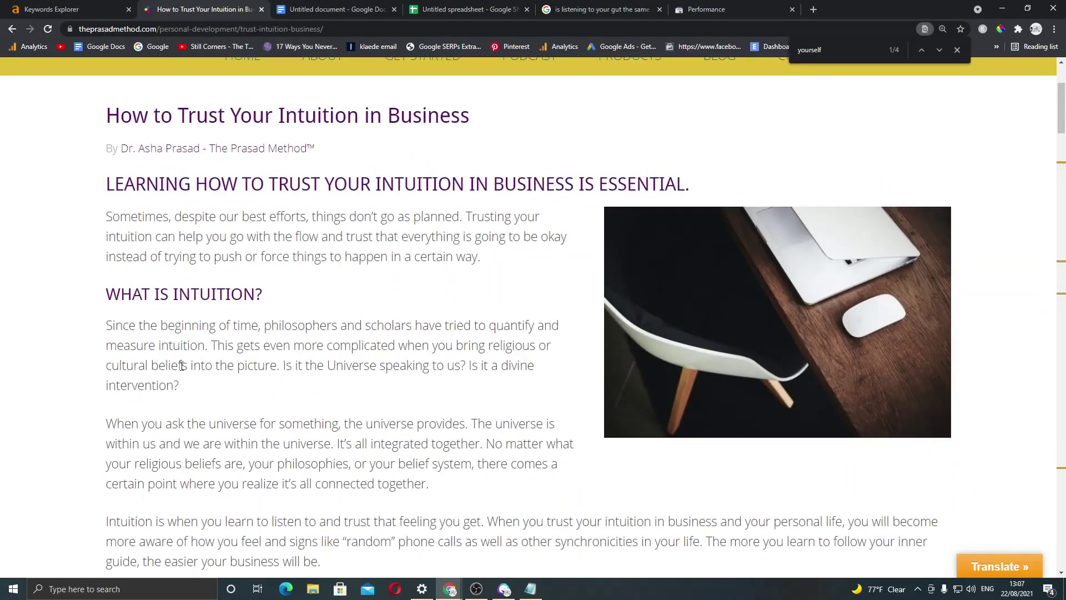
scroll(182, 366, "down", 2)
left_click_drag(103, 69, 248, 211)
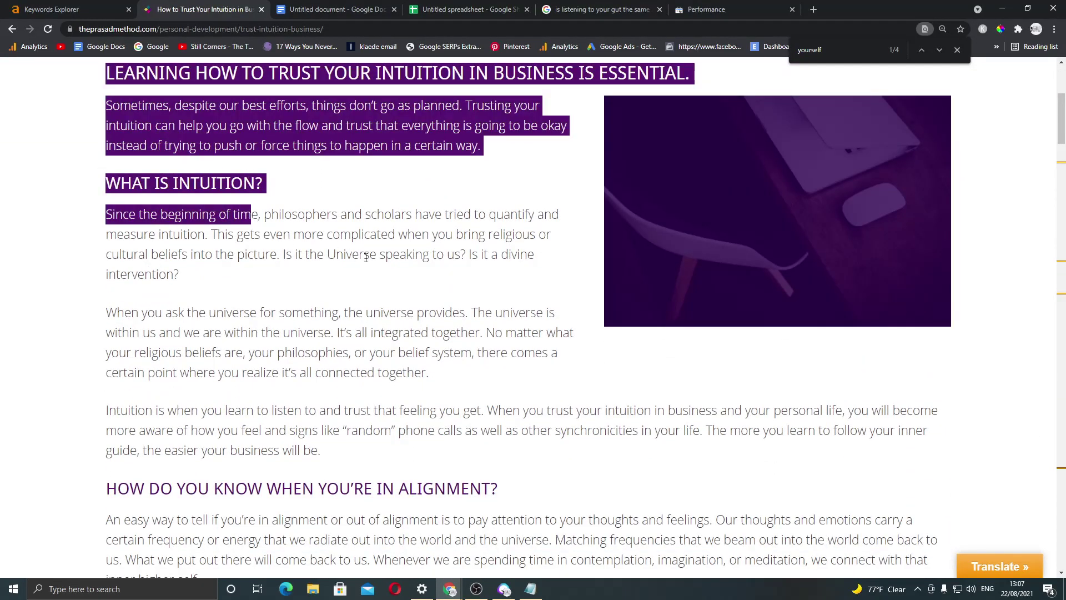
left_click(757, 240)
scroll(391, 367, "down", 1)
scroll(392, 367, "down", 13)
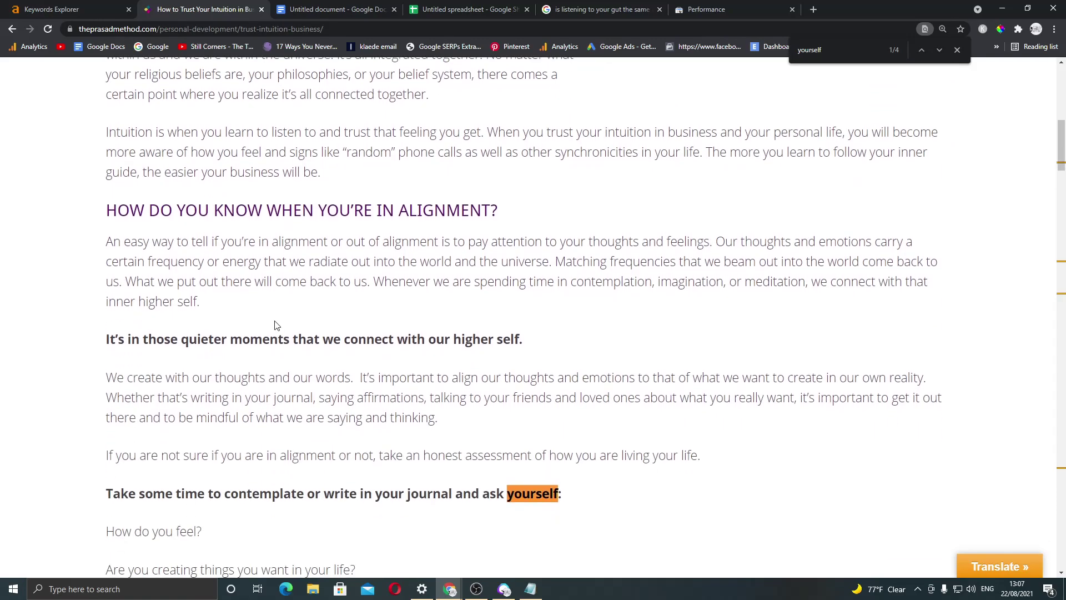
scroll(270, 321, "down", 4)
scroll(454, 439, "up", 7)
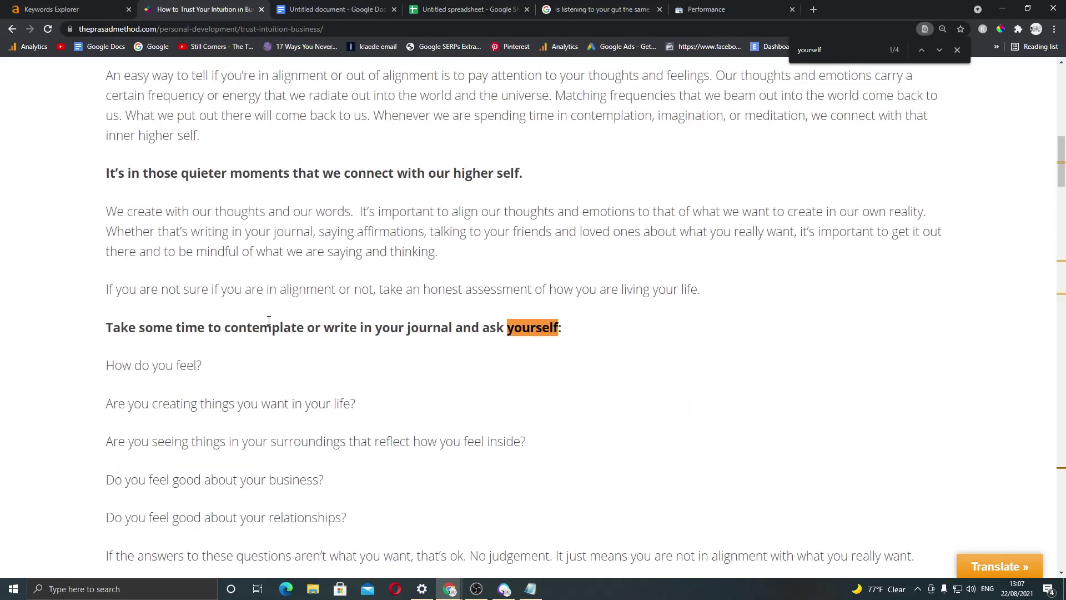
scroll(454, 439, "down", 1)
left_click_drag(454, 439, 38, 268)
left_click(39, 269)
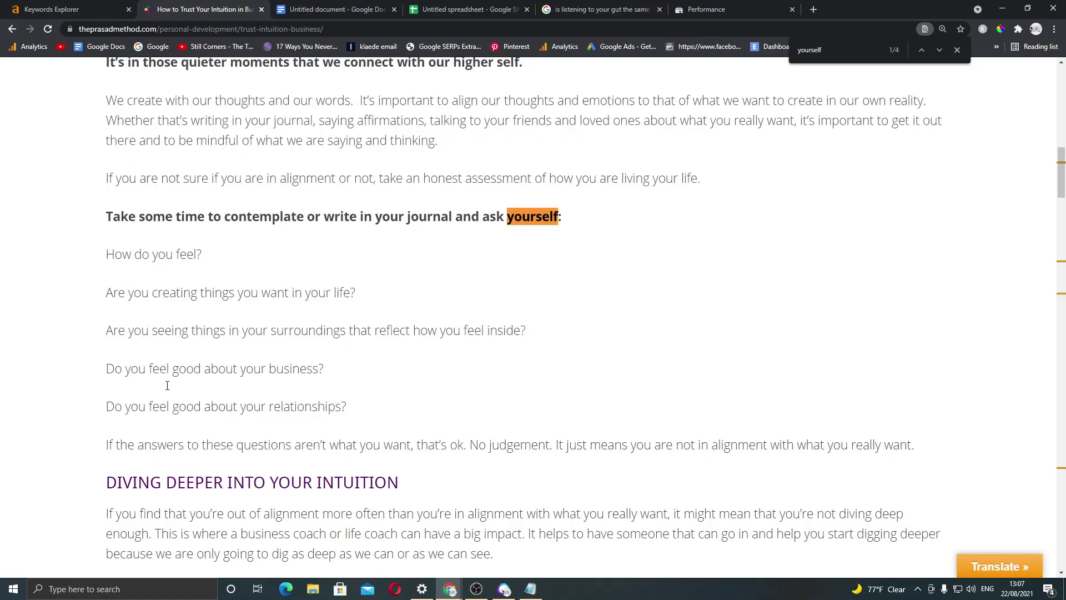
scroll(251, 398, "down", 10)
scroll(234, 421, "down", 3)
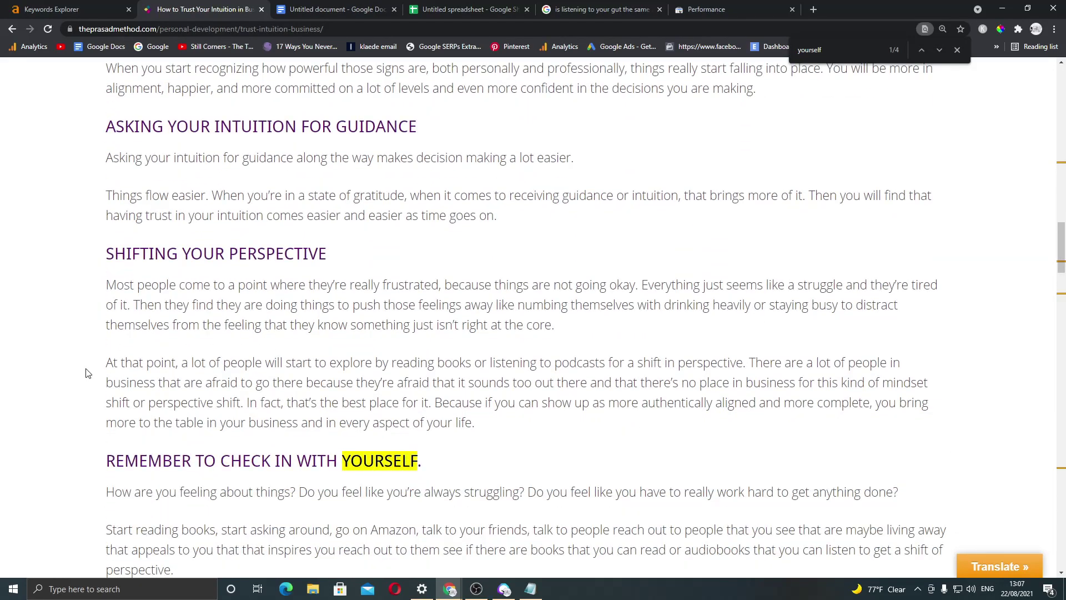
left_click_drag(86, 373, 529, 448)
left_click(529, 447)
scroll(510, 427, "down", 10)
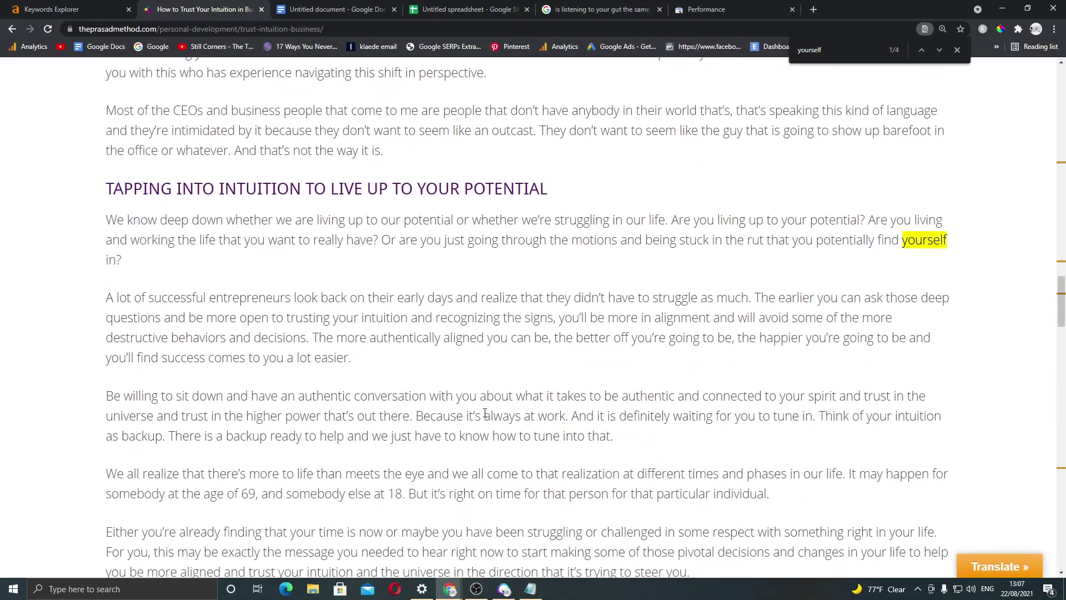
scroll(485, 413, "up", 1)
key("alt+Tab")
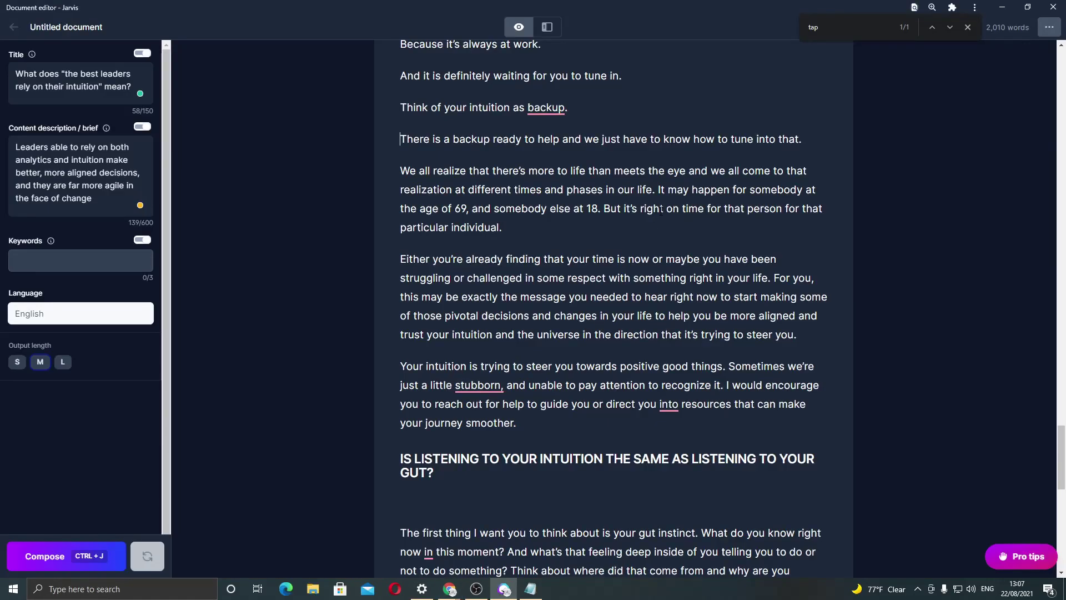
Step: Split the gut-instinct paragraph at 'It may happen', 'For you,' and 'I would encourage'
left_click(548, 277)
scroll(611, 306, "up", 3)
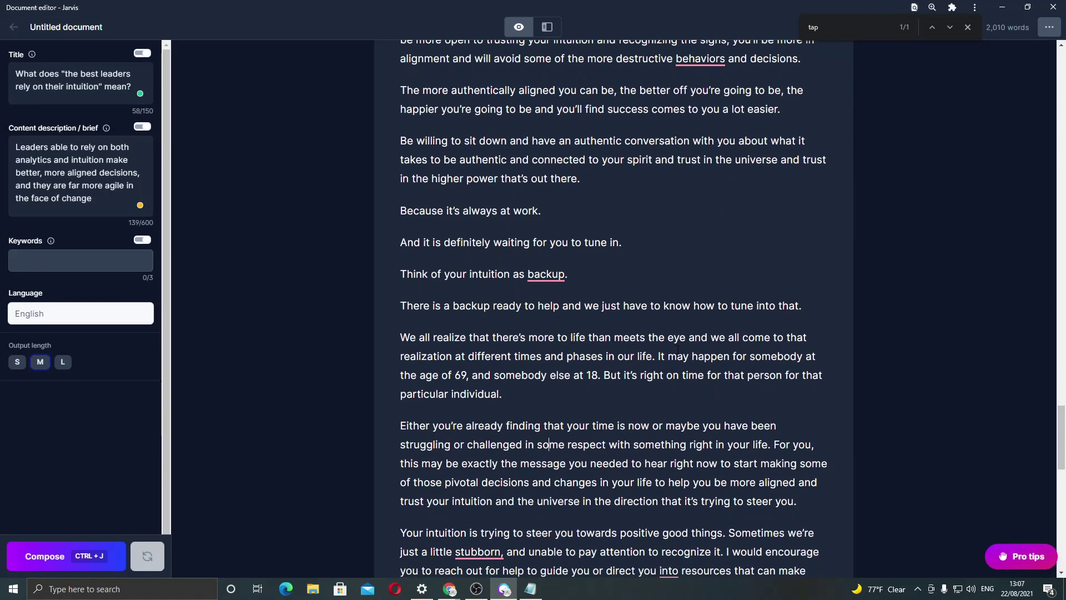
key("Return")
scroll(644, 383, "down", 2)
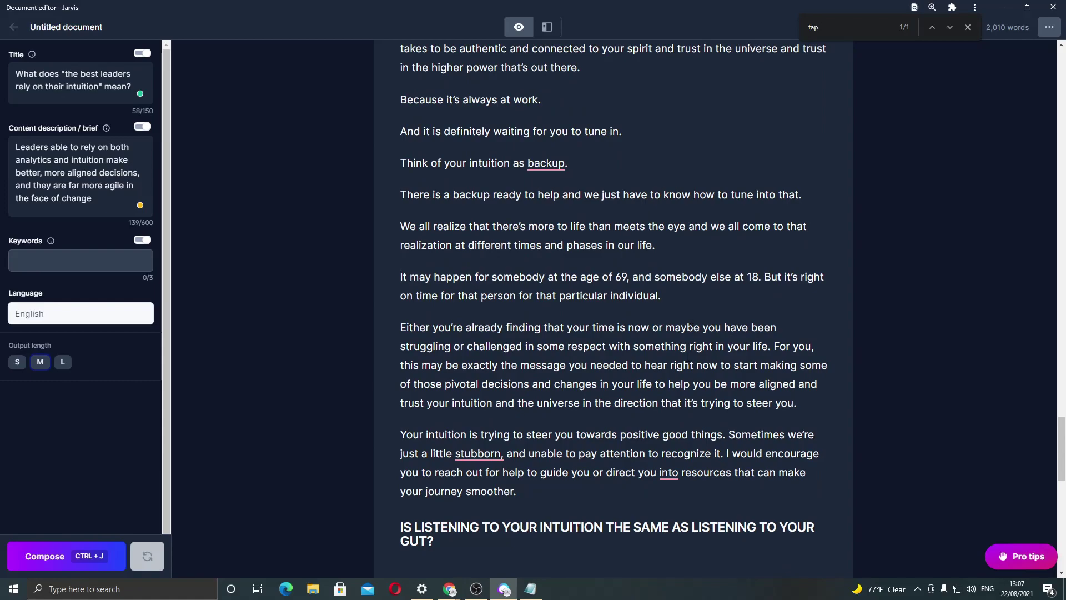
left_click(775, 347)
key("Return")
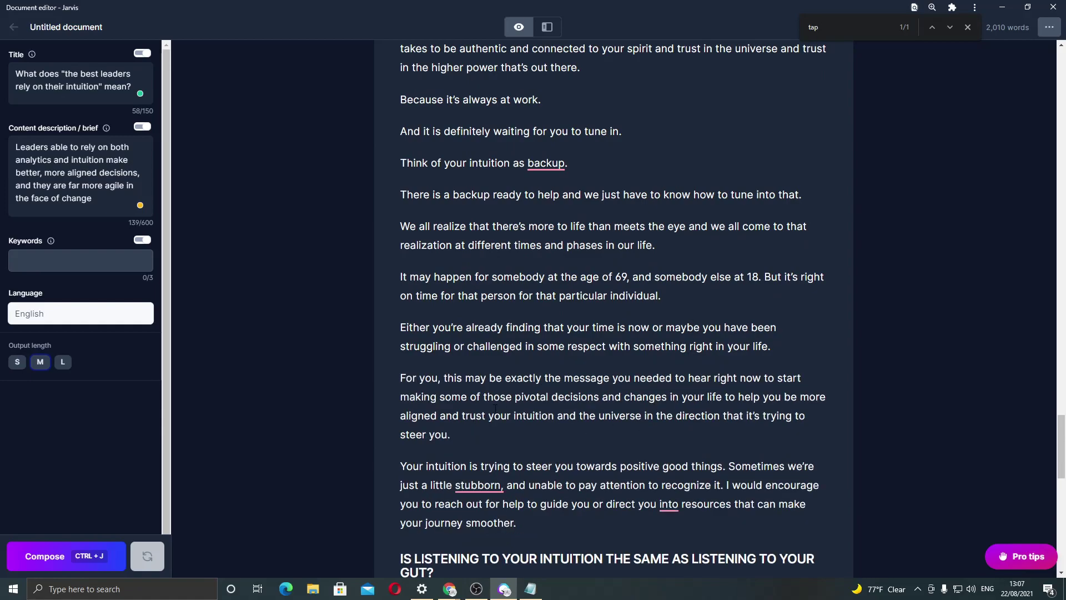
scroll(536, 411, "down", 2)
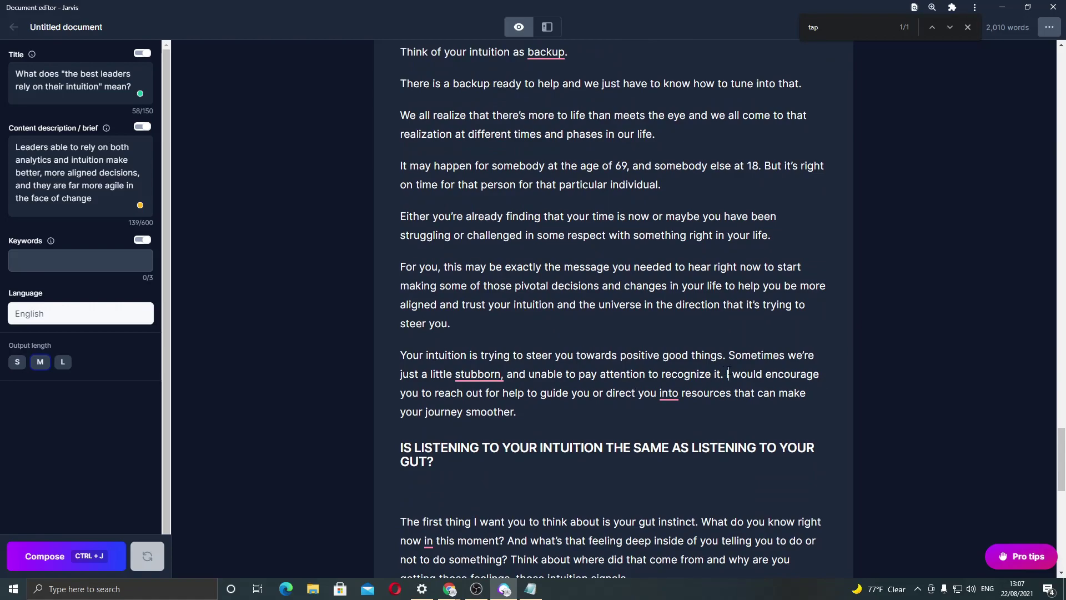
key("Return")
Step: Start new paragraphs at 'What do you know', 'And what's that feeling' and 'Think about where'
scroll(641, 385, "down", 3)
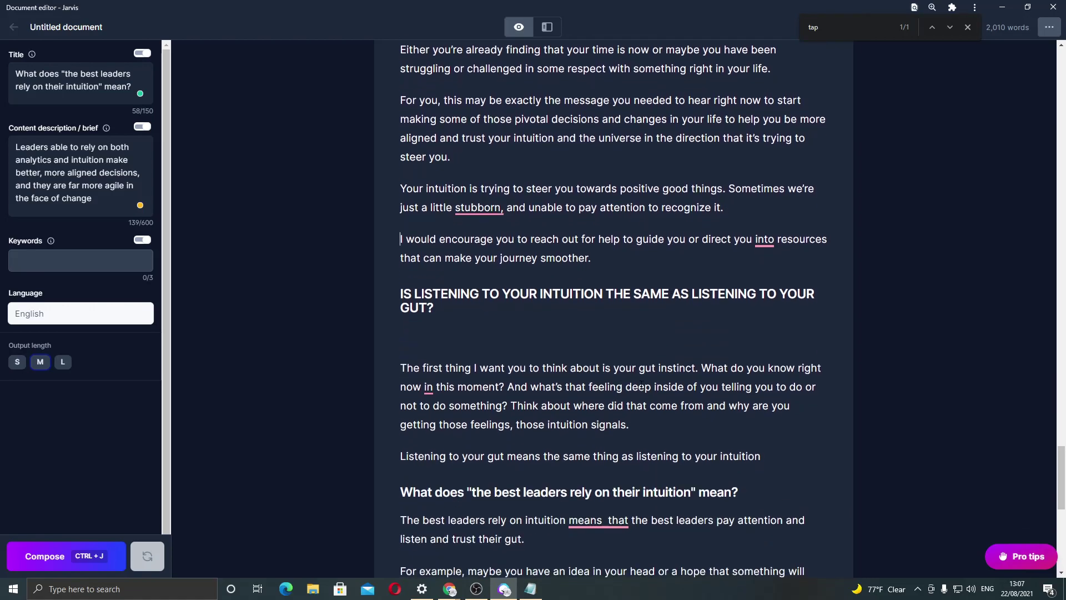
left_click(703, 368)
key("Return")
scroll(634, 343, "down", 1)
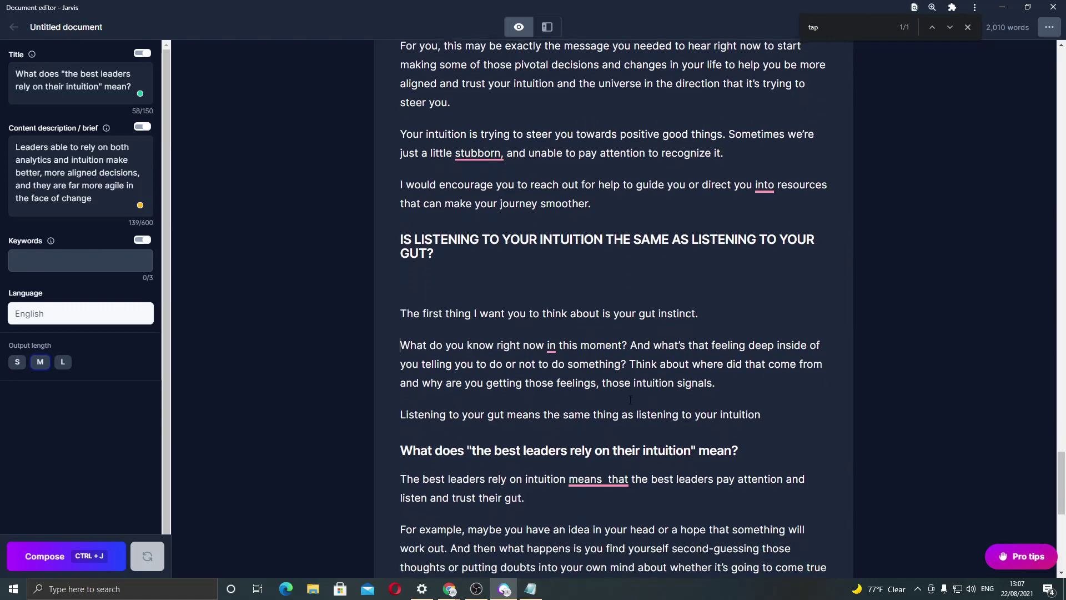
key("Return")
scroll(609, 330, "down", 1)
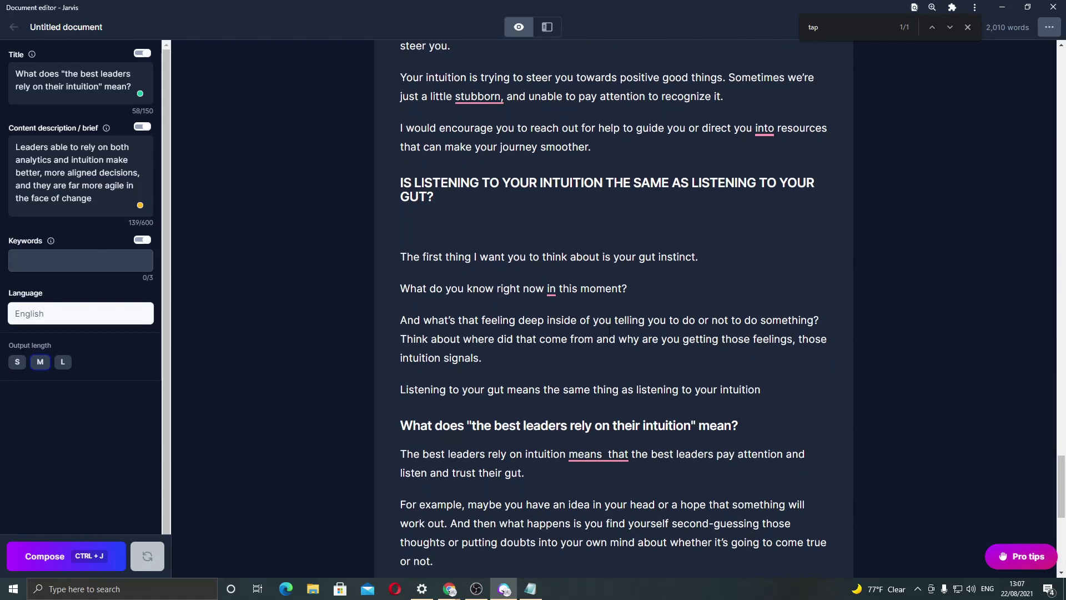
key("Return")
scroll(638, 354, "down", 1)
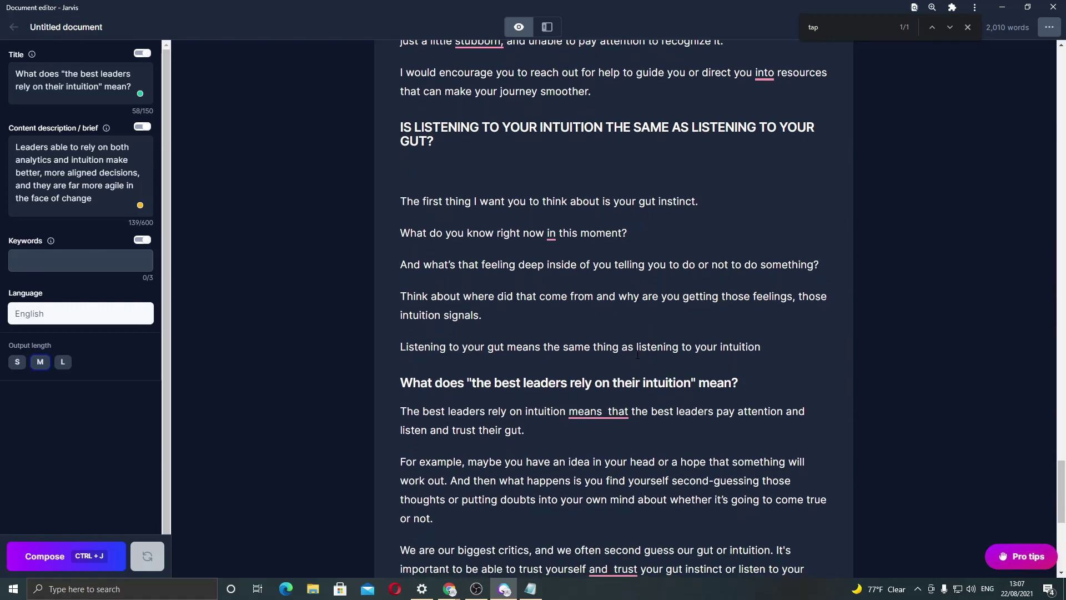
scroll(594, 387, "down", 1)
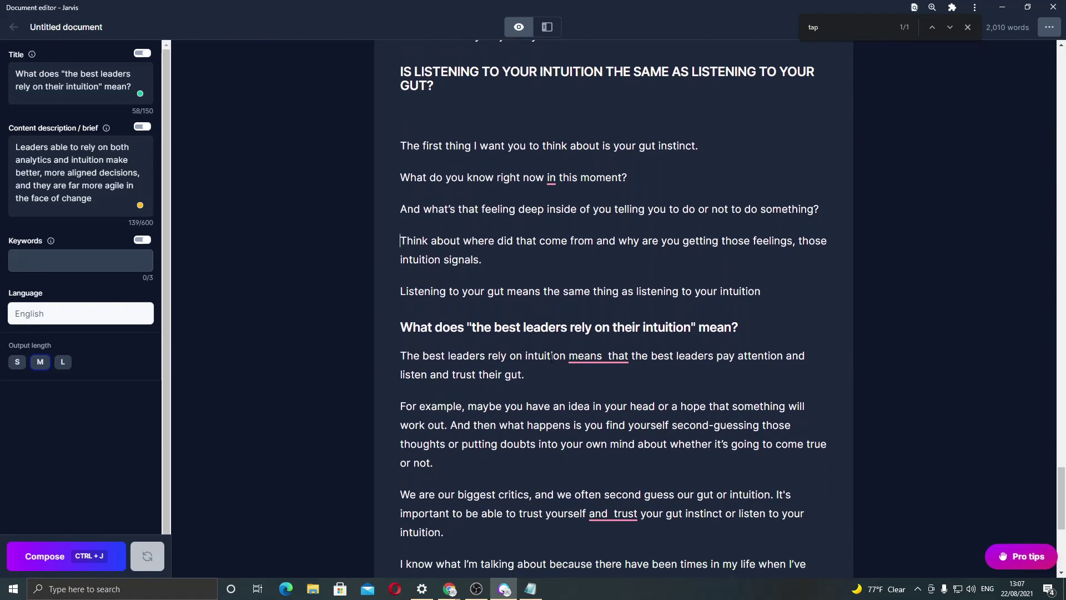
Step: Accept Grammarly fixes for the double spaces after 'means' and in 'and trust', and 'self-trust'
left_click(599, 359)
left_click(661, 389)
scroll(679, 398, "down", 2)
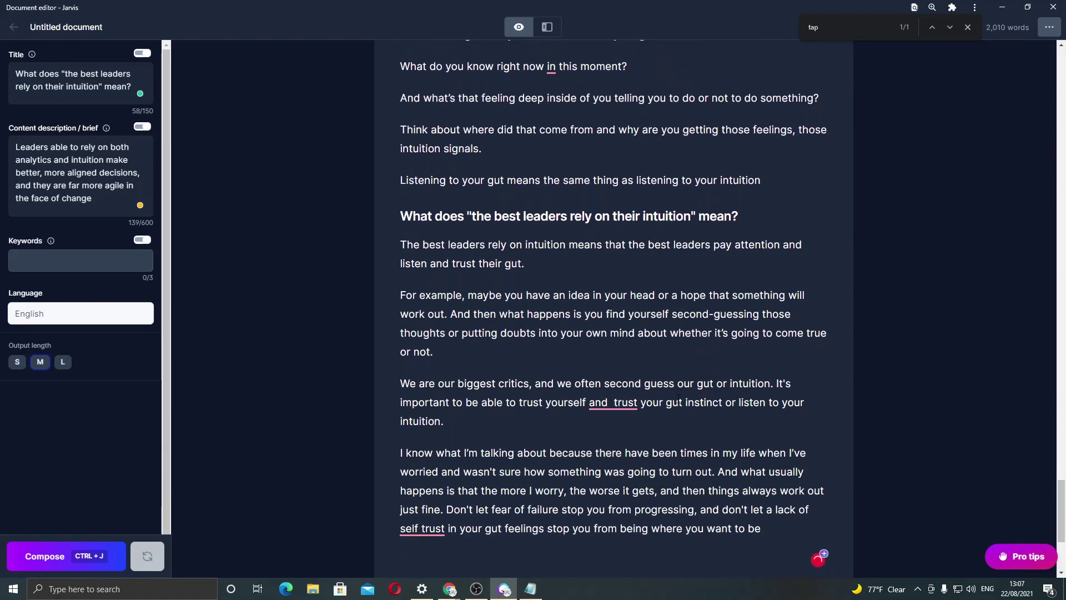
left_click(613, 403)
left_click(608, 435)
scroll(401, 411, "down", 3)
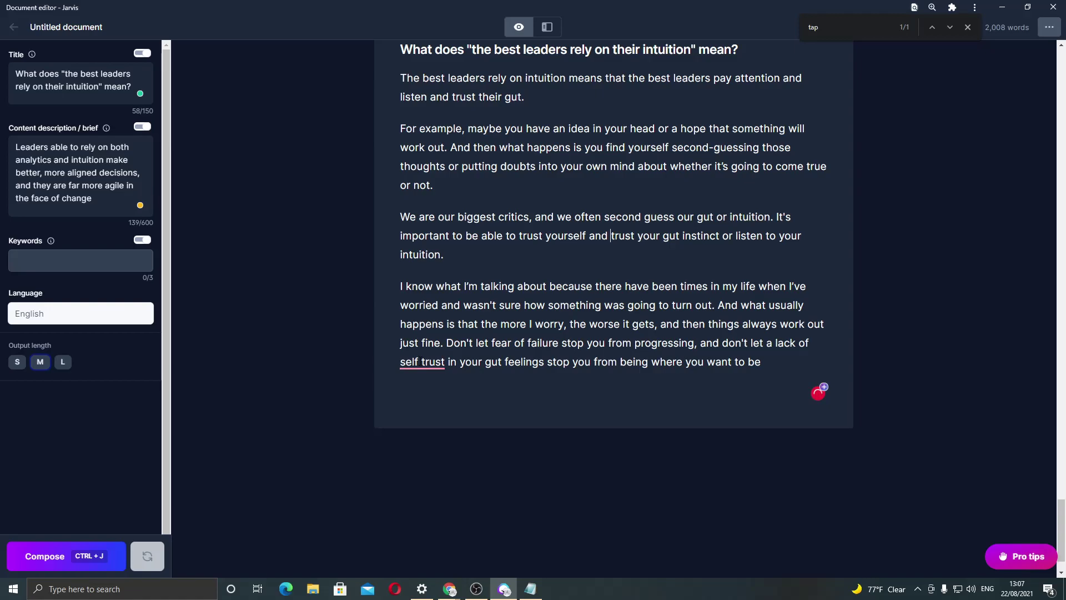
left_click(422, 362)
left_click(424, 395)
Step: Switch over to the Notepad keyword notes
left_click(533, 390)
key("alt+Tab")
key("Tab")
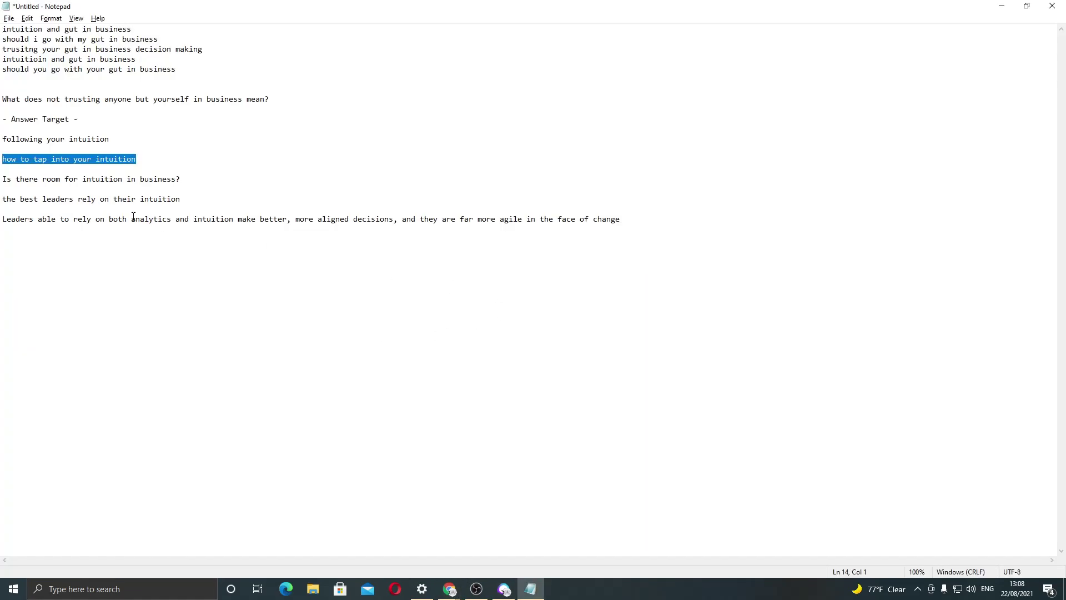
Step: Copy 'Is there room for intuition in business?' from Notepad and search the Jarvis article for it
left_click_drag(181, 179, 57, 171)
key("ctrl+c")
key("alt+Tab")
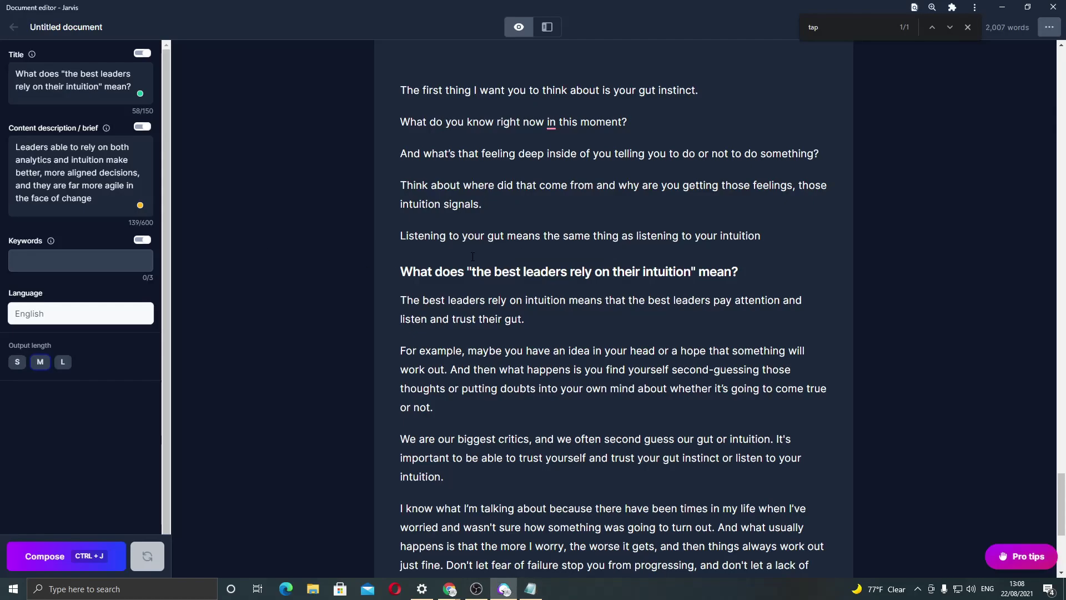
key("ctrl+v")
scroll(585, 315, "up", 8)
scroll(585, 315, "up", 15)
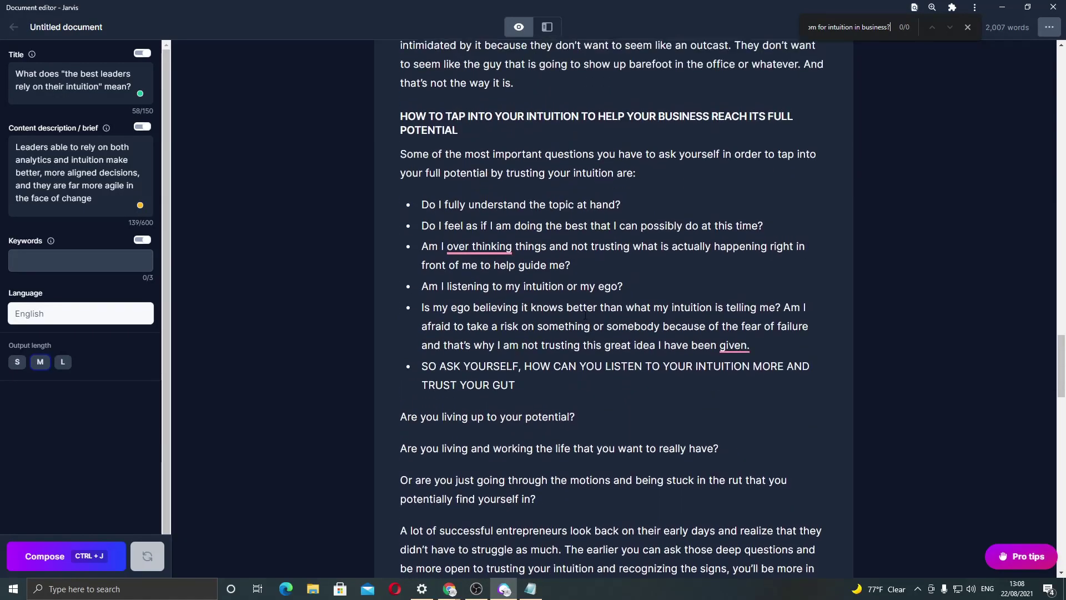
scroll(557, 284, "up", 4)
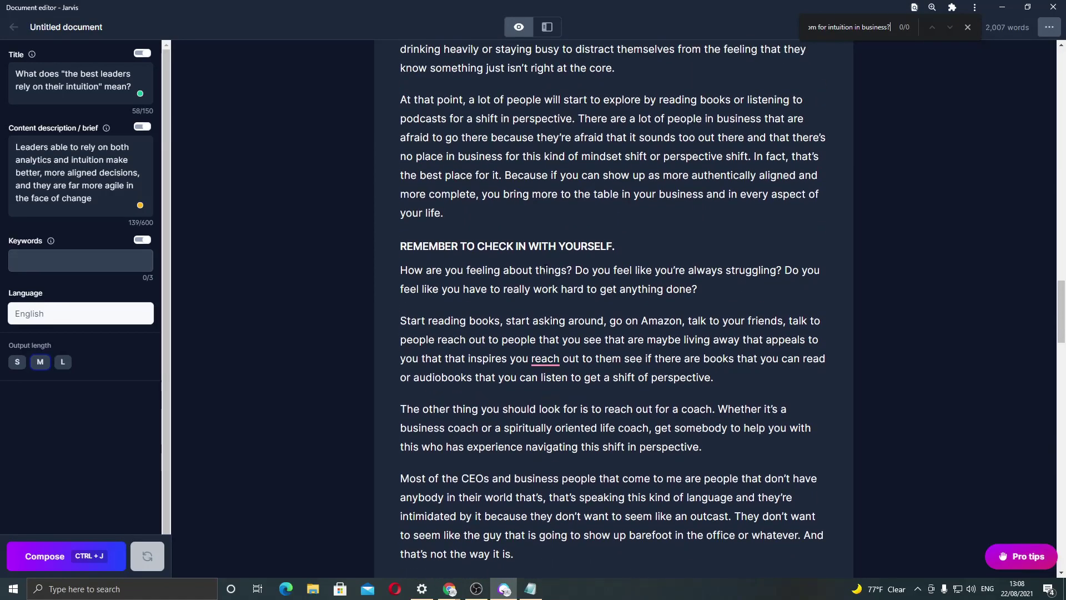
scroll(550, 275, "down", 8)
scroll(546, 268, "down", 7)
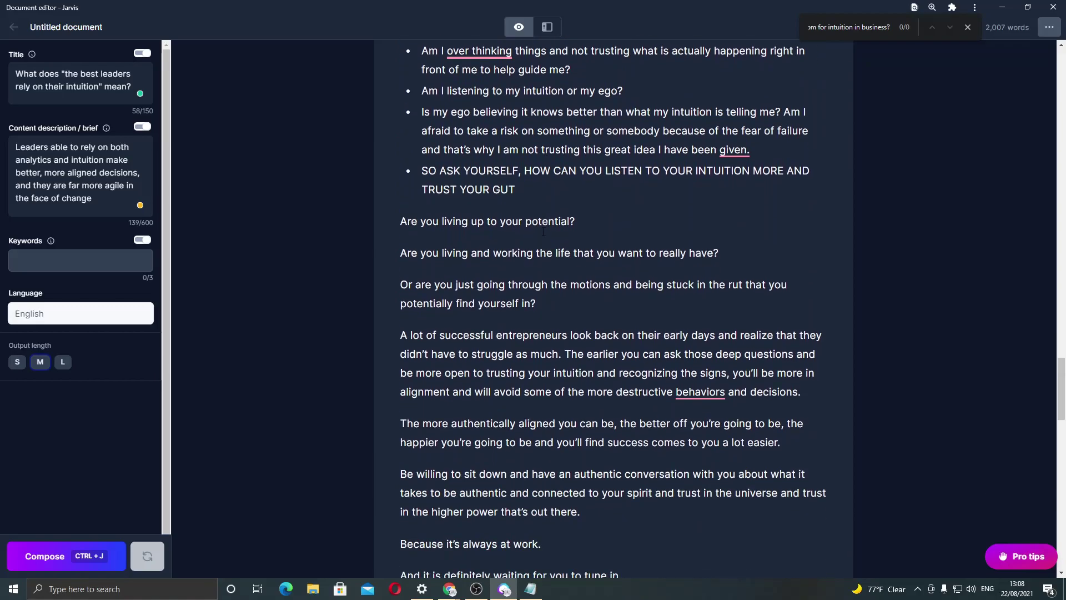
scroll(544, 232, "down", 3)
scroll(544, 229, "down", 8)
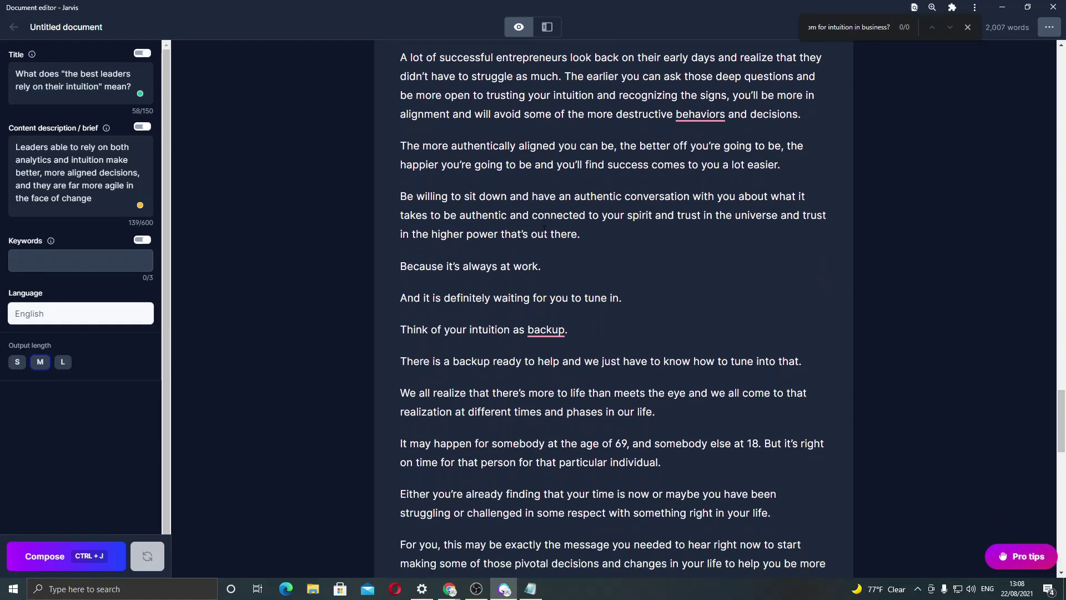
scroll(545, 229, "up", 6)
scroll(544, 230, "up", 9)
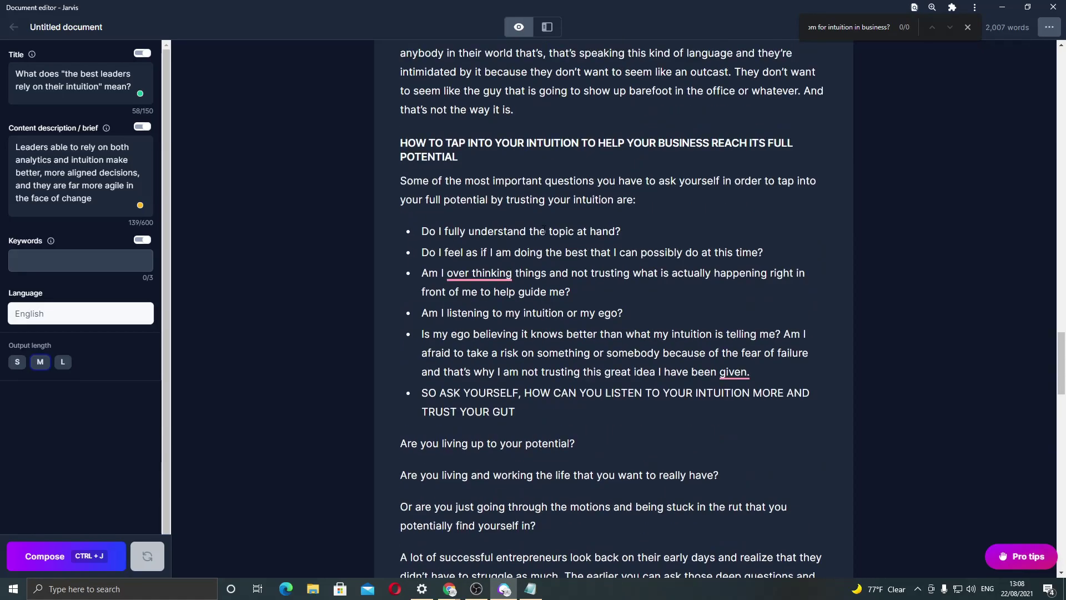
scroll(544, 230, "down", 6)
scroll(425, 360, "down", 1)
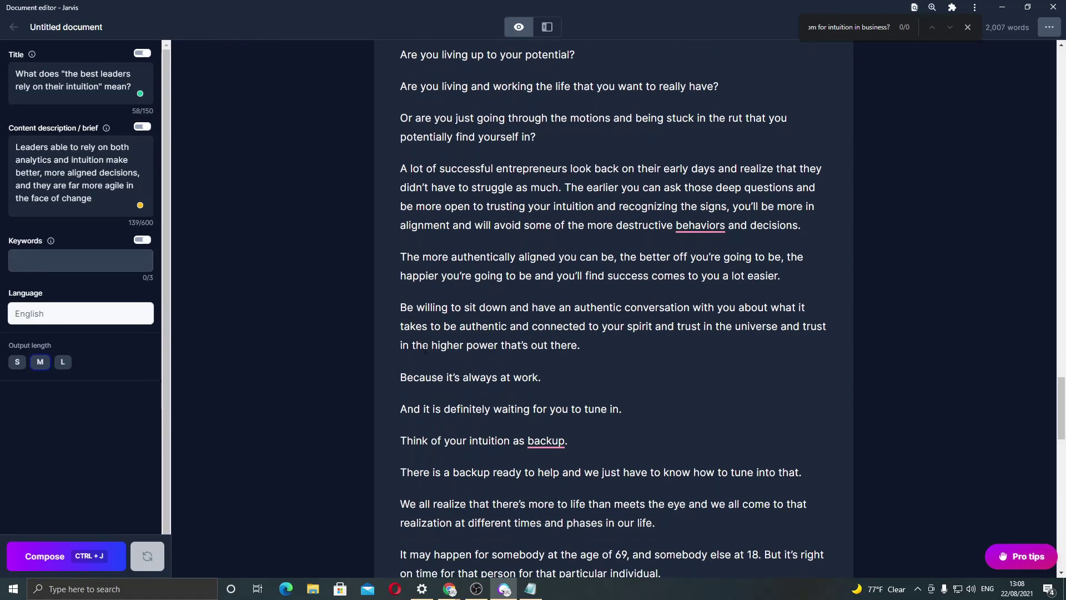
scroll(427, 350, "down", 1)
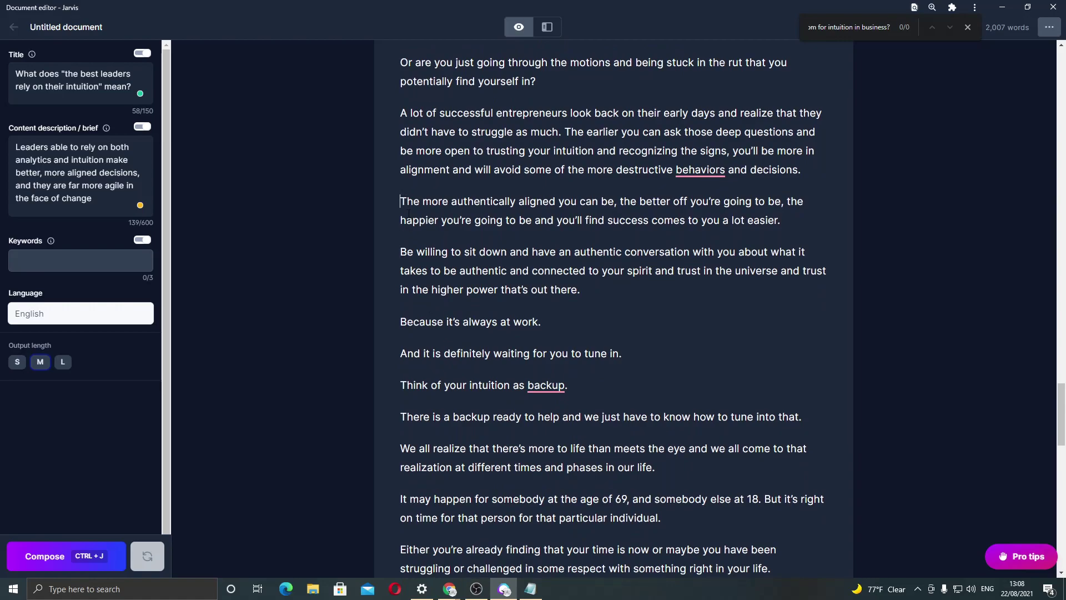
scroll(411, 222, "up", 2)
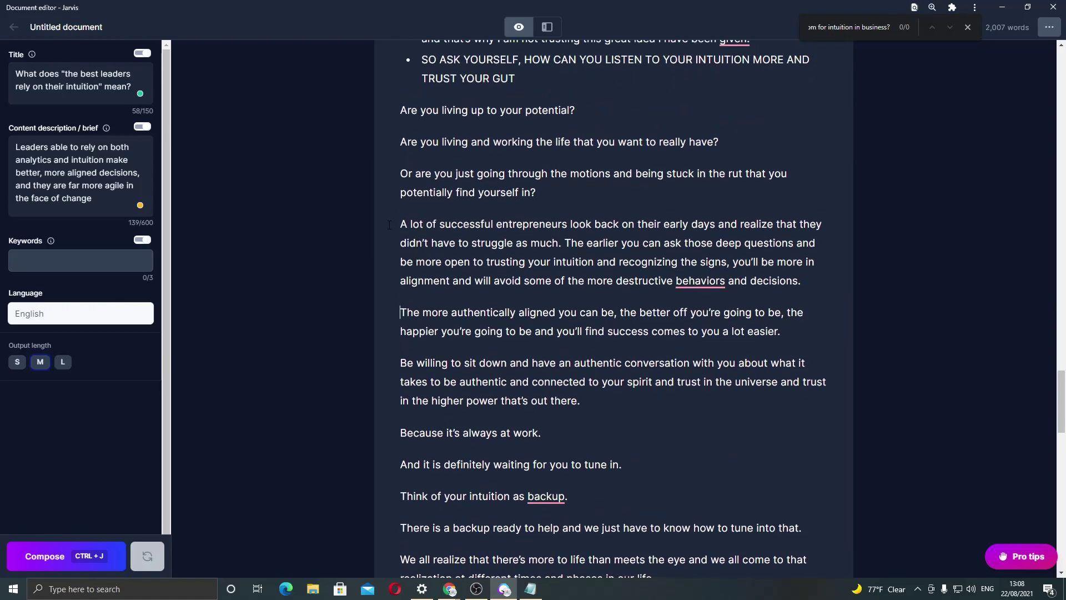
Step: Insert 'Is there room for intuition in business?' as an H2 above the successful-entrepreneurs paragraph
key("Return")
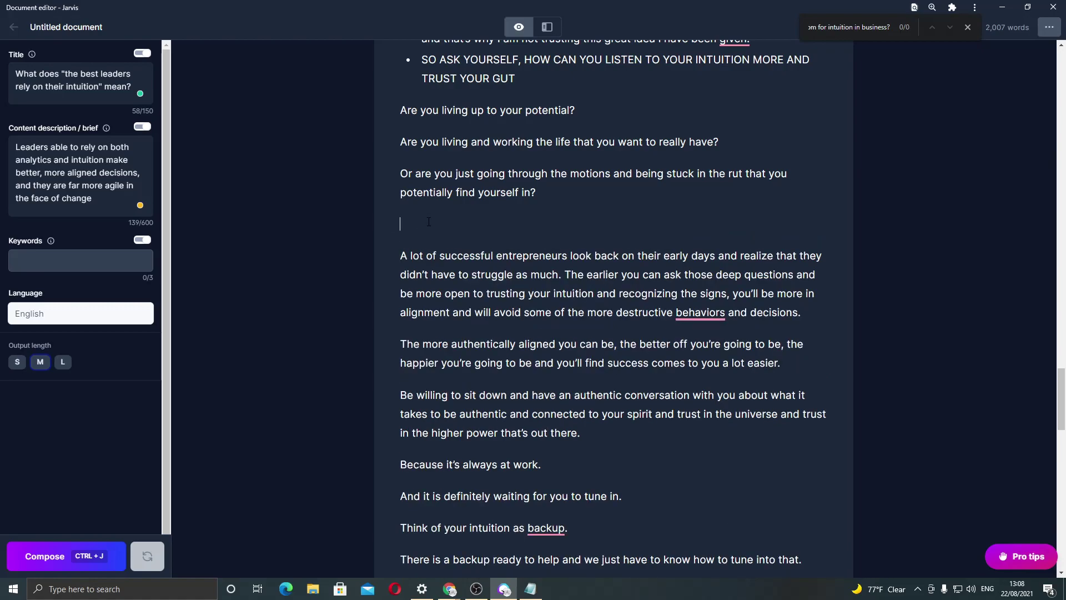
key("ctrl+v")
left_click_drag(636, 217, 399, 224)
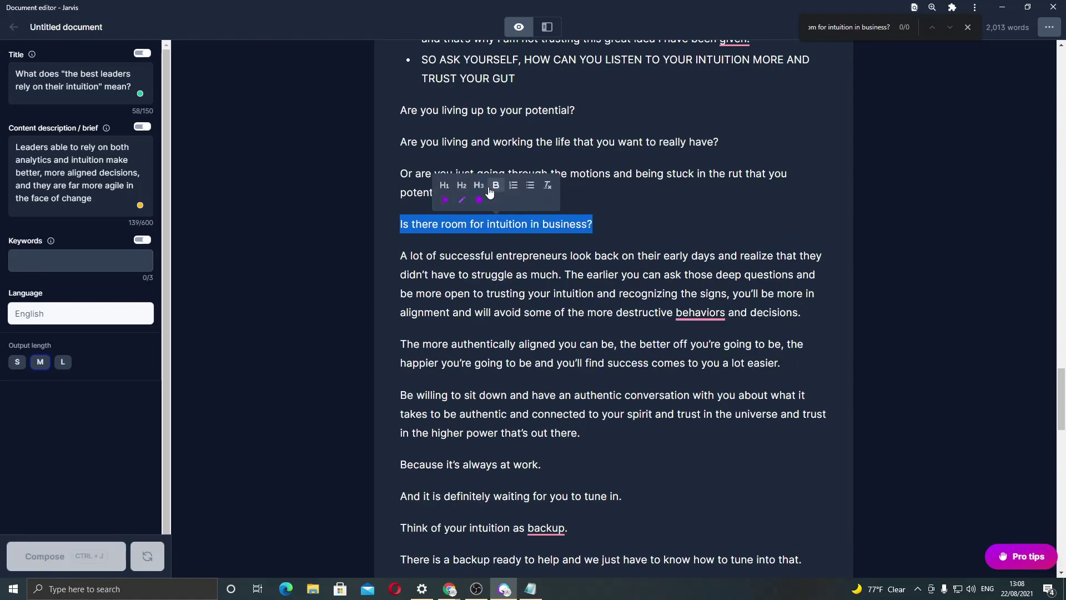
left_click(462, 190)
left_click(516, 256)
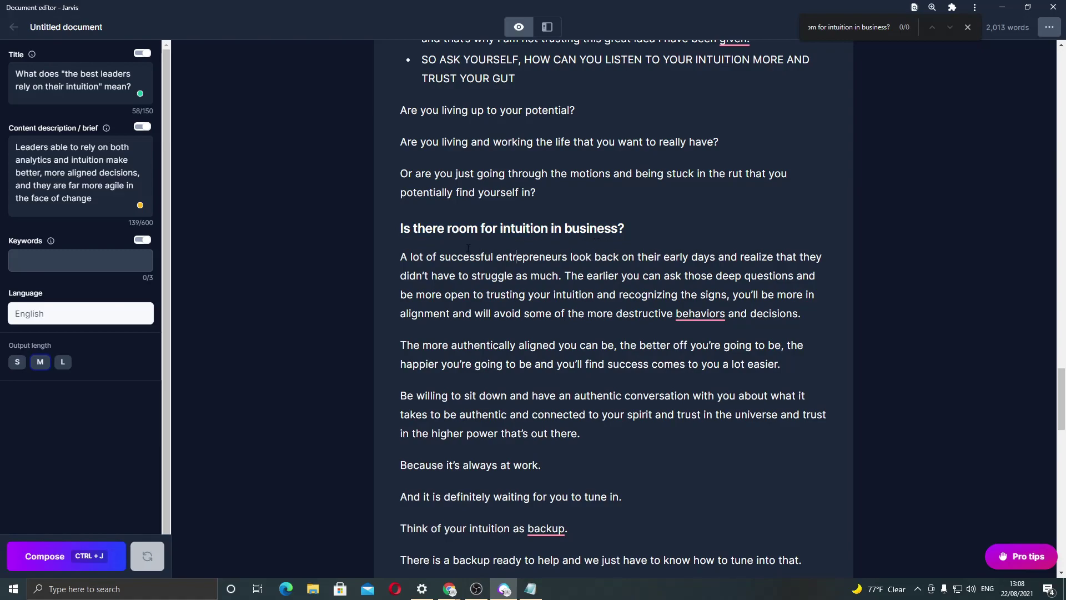
Step: Close the article's find bar
scroll(671, 288, "down", 20)
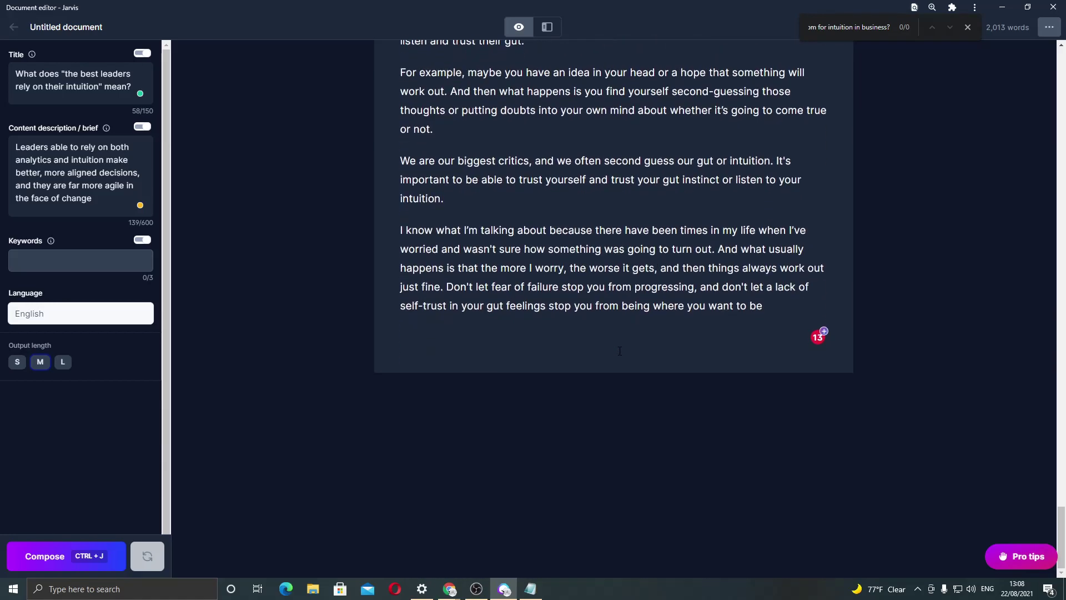
scroll(620, 350, "up", 10)
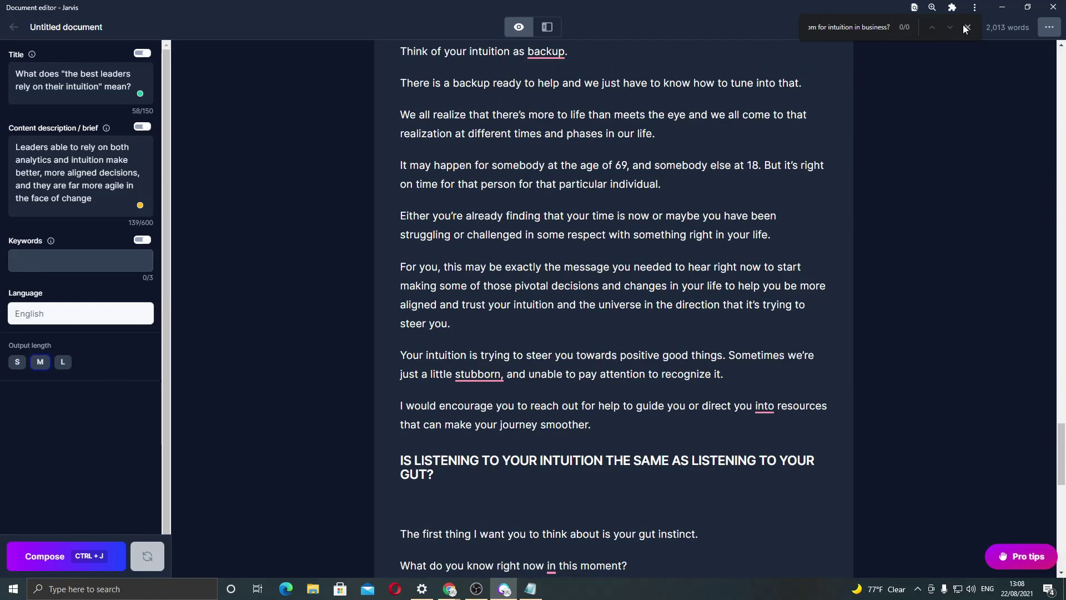
left_click(967, 27)
scroll(684, 312, "up", 10)
scroll(684, 312, "up", 10)
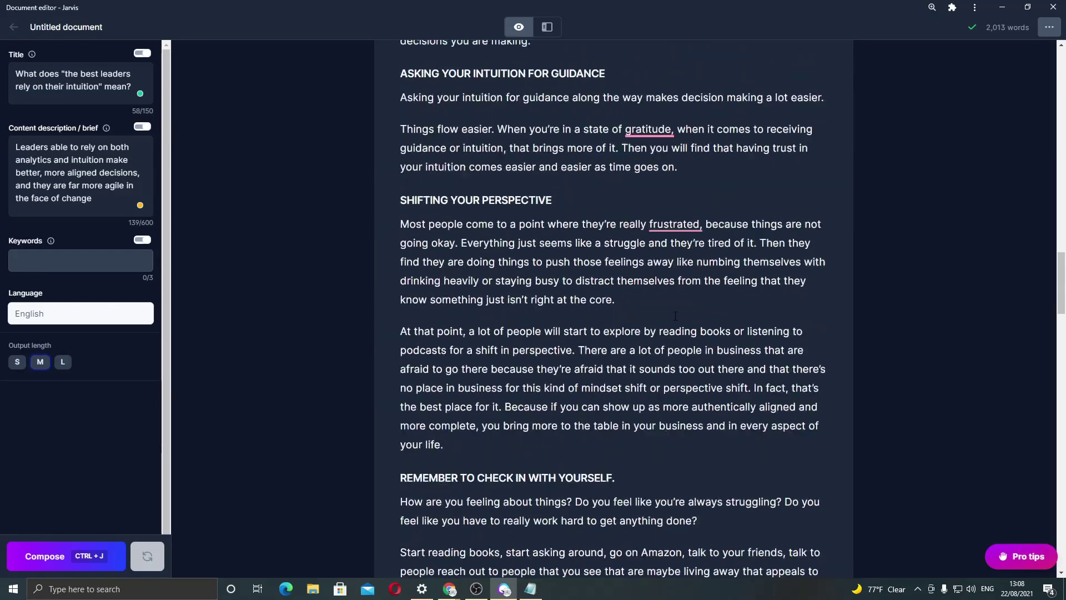
Step: Select the Jarvis article text, then briefly highlight the gut-feeling notes in Notepad
key("ctrl+a")
scroll(678, 315, "up", 20)
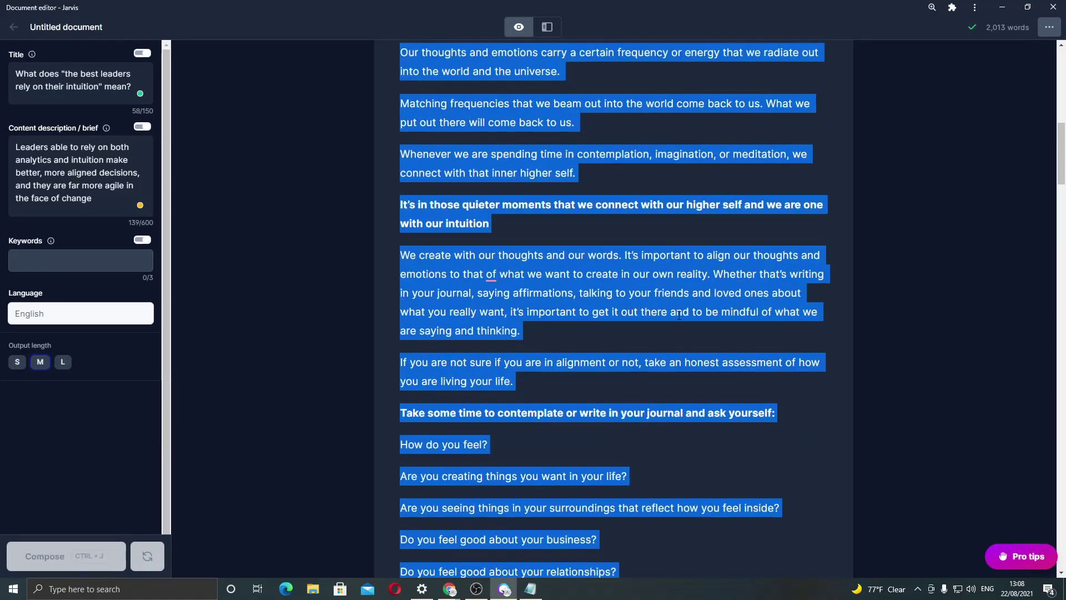
key("alt+Tab")
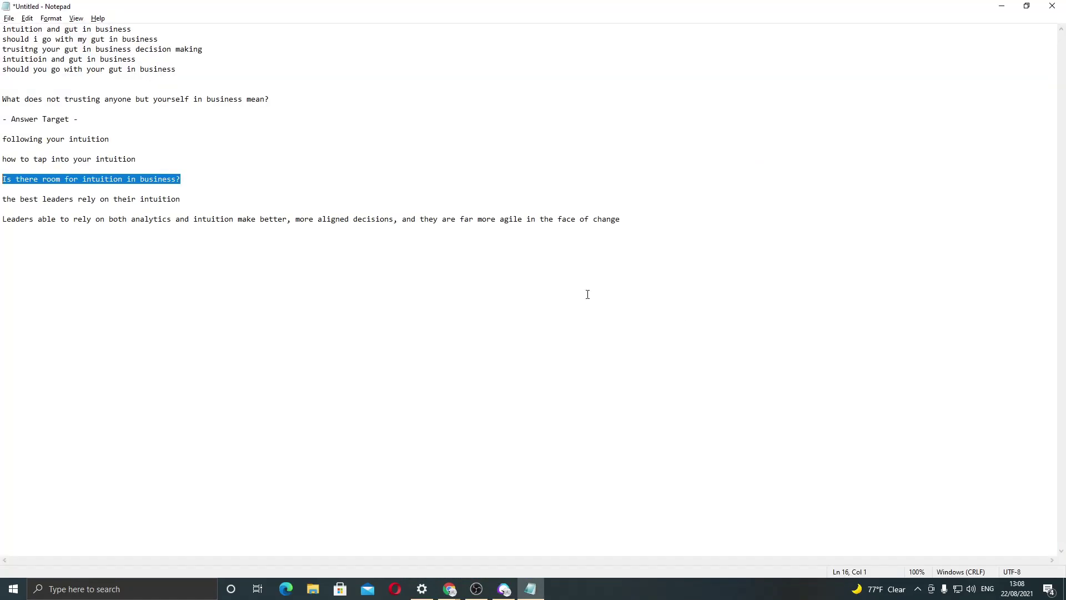
left_click_drag(399, 219, 45, 39)
left_click(268, 256)
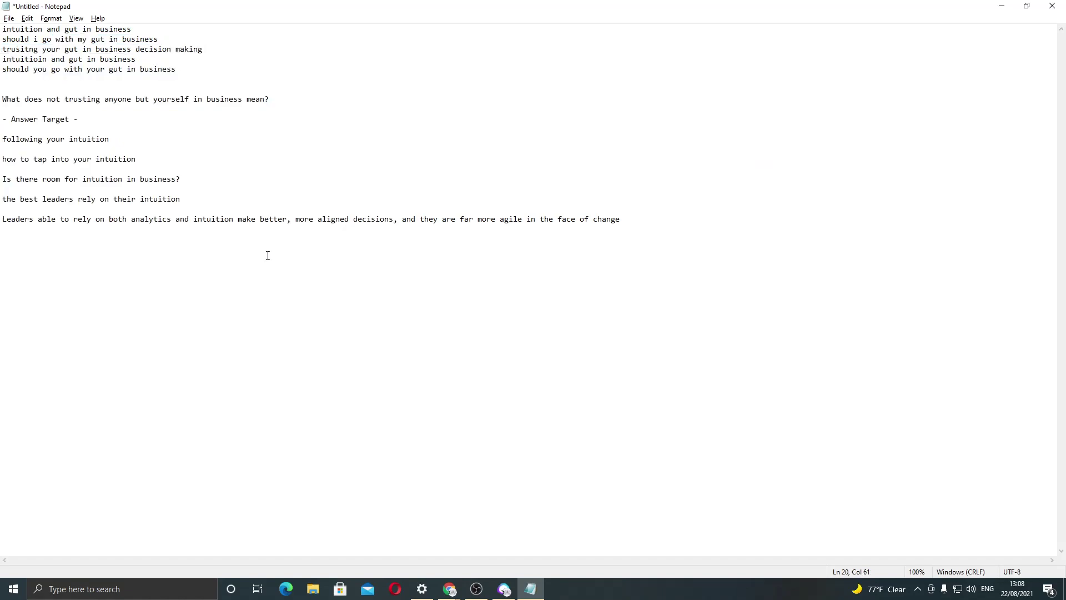
Step: Return to the Ahrefs Keyword Generator results for INTUITION in Chrome
key("alt+Tab")
key("alt+Tab")
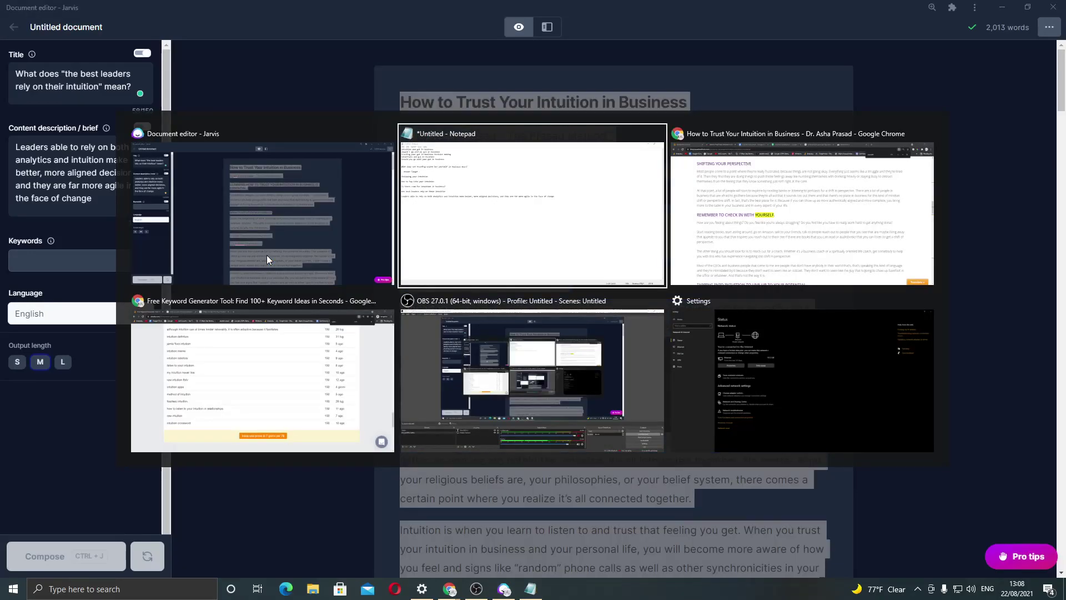
key("alt+Tab")
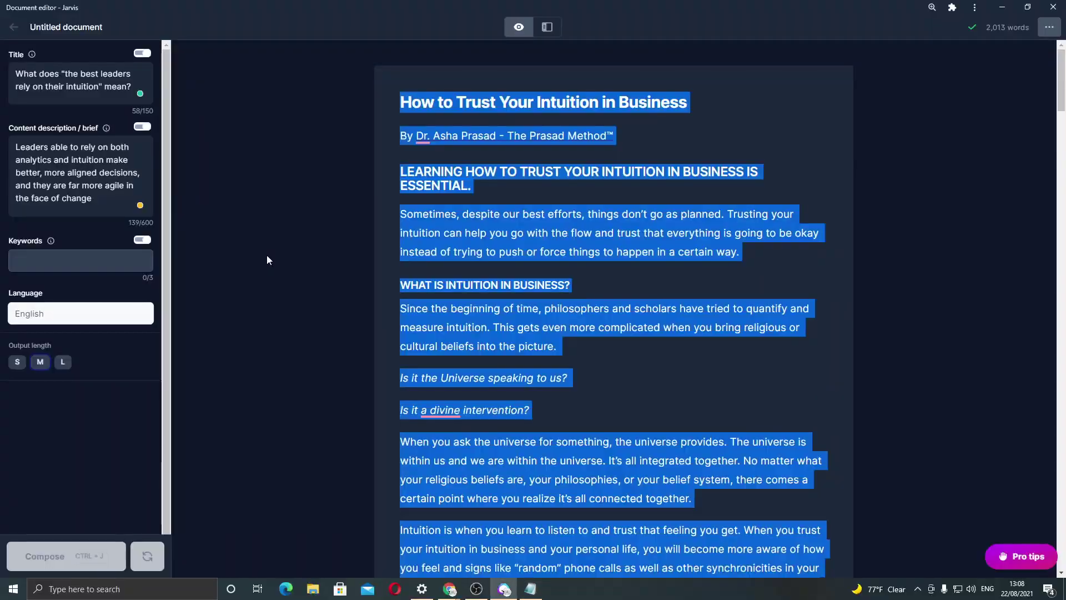
key("alt+Tab")
key("alt+Tab")
key("alt+Tab")
Step: Close the in-page search bar and scroll through the INTUITION keyword ideas
scroll(329, 288, "up", 10)
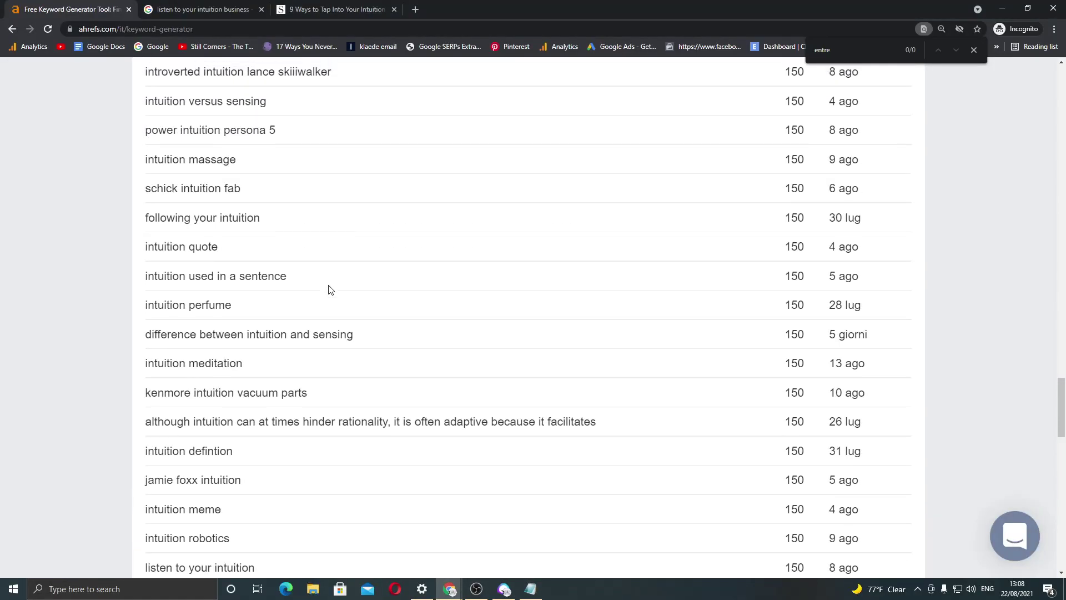
scroll(328, 290, "up", 15)
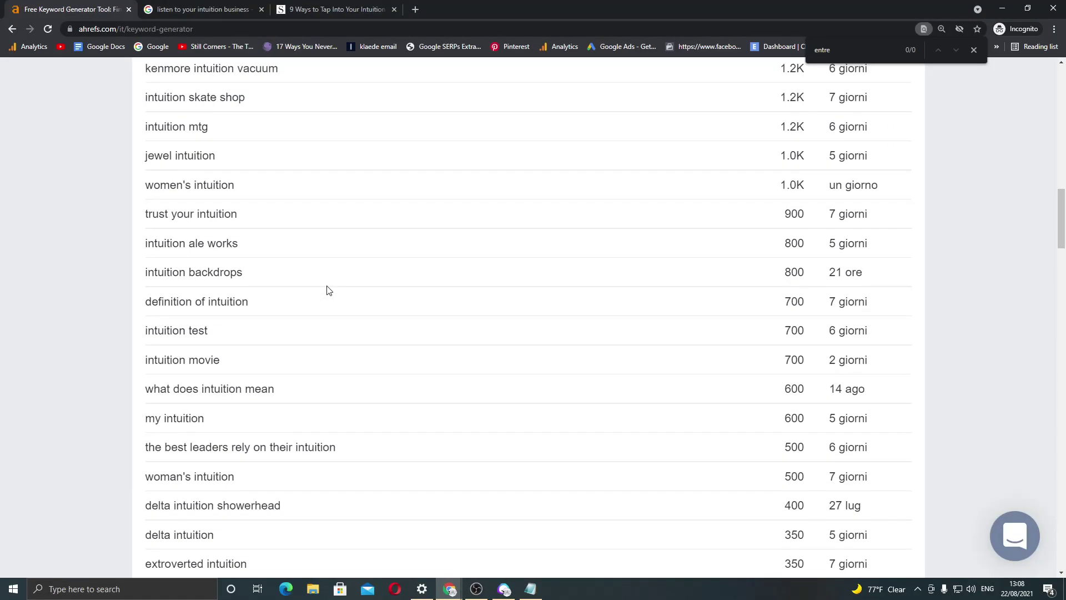
scroll(329, 289, "up", 5)
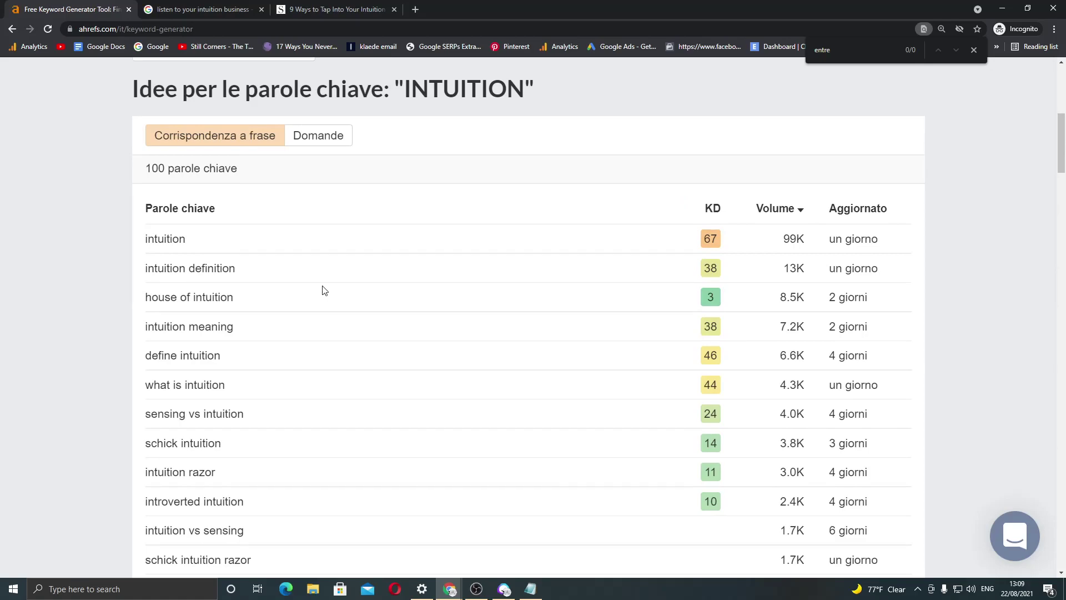
left_click(973, 50)
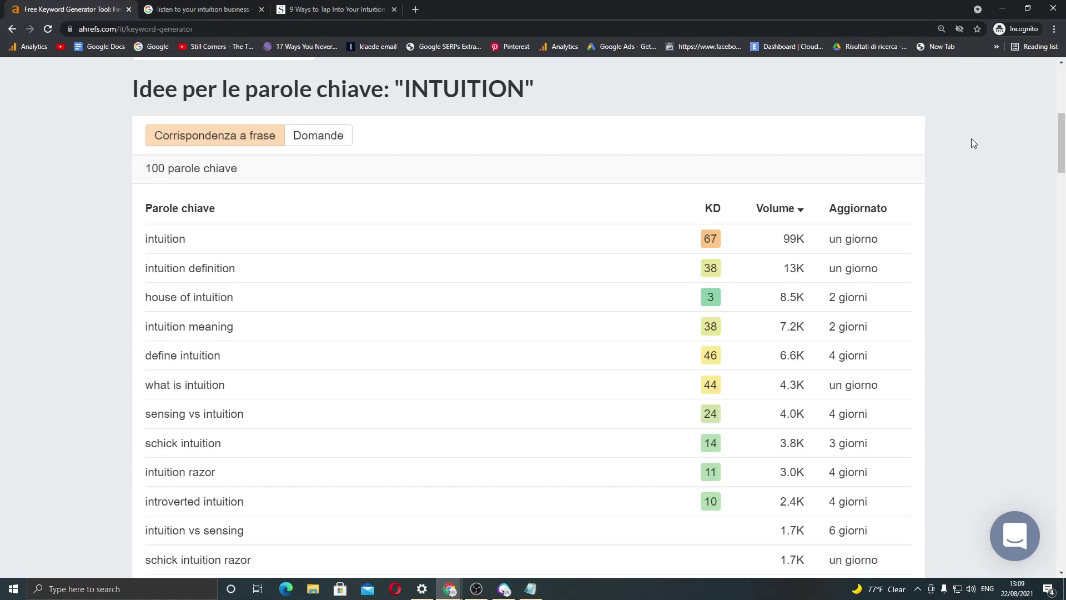
scroll(428, 299, "down", 17)
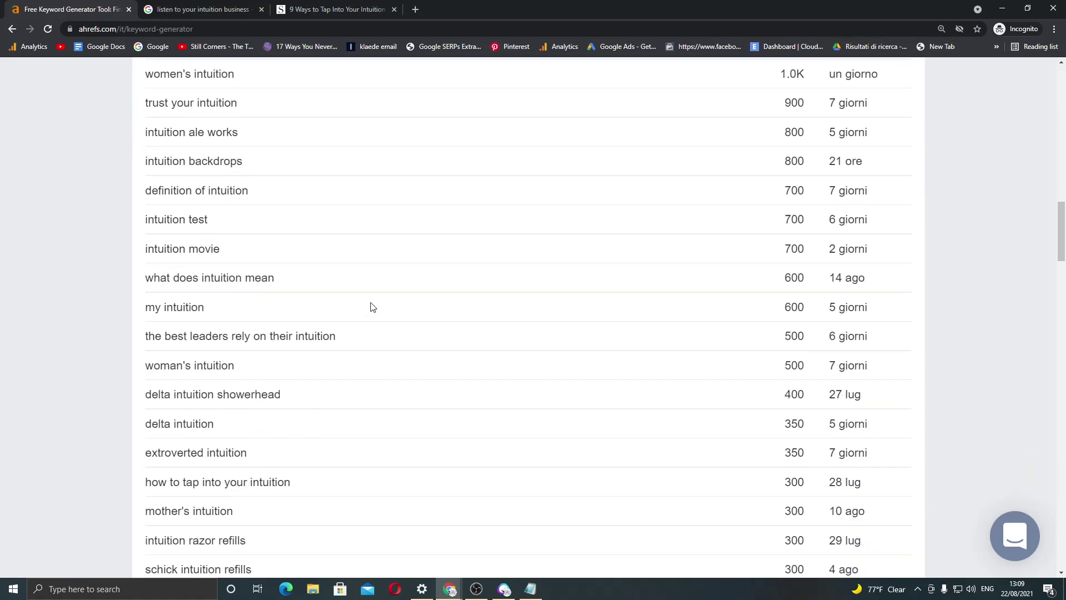
scroll(376, 307, "down", 16)
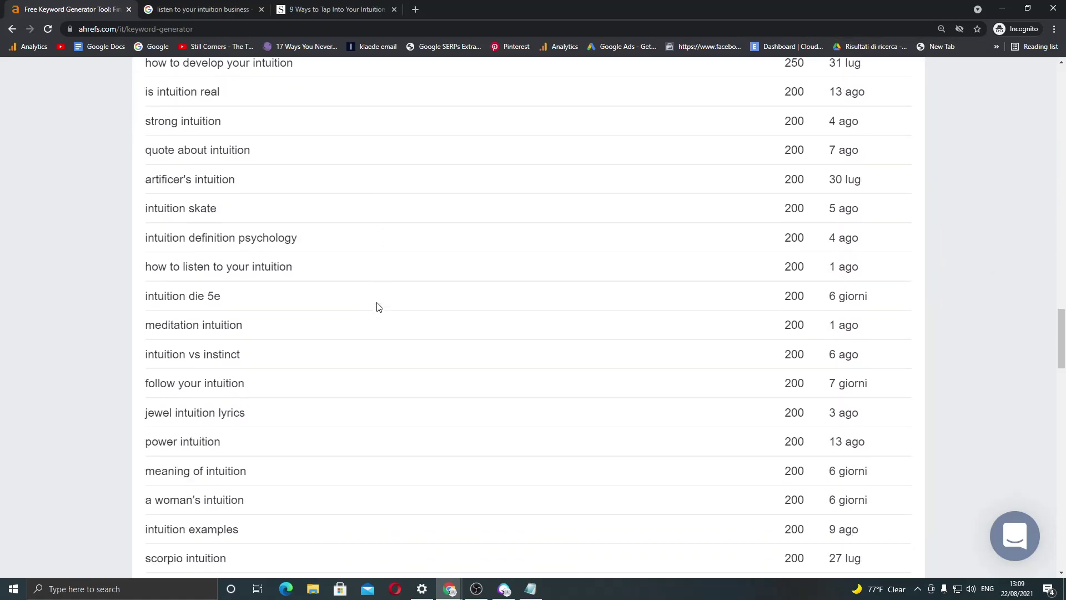
scroll(380, 307, "down", 9)
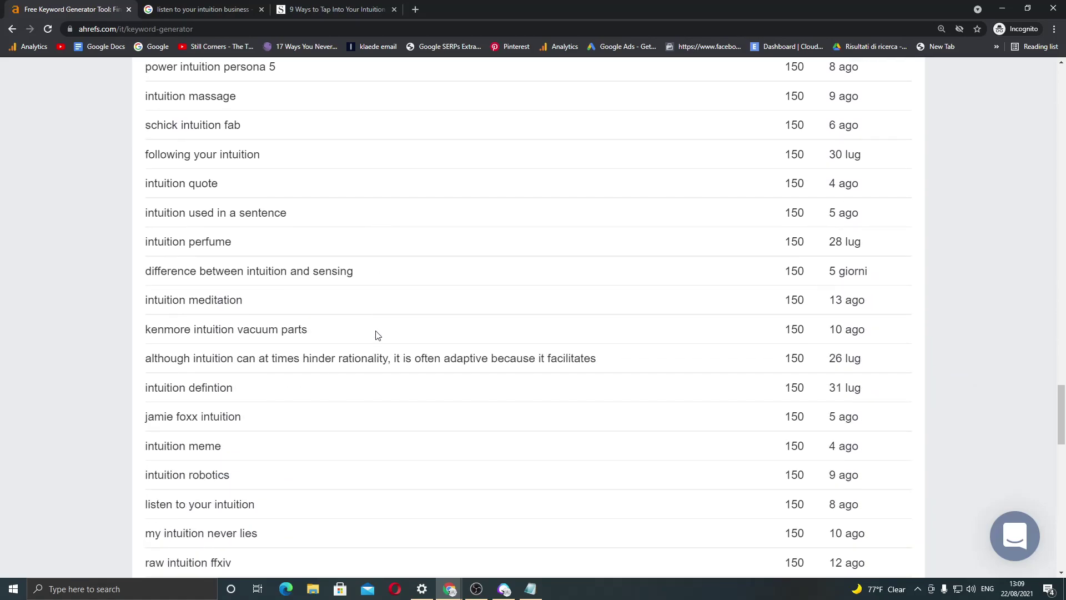
scroll(373, 343, "down", 4)
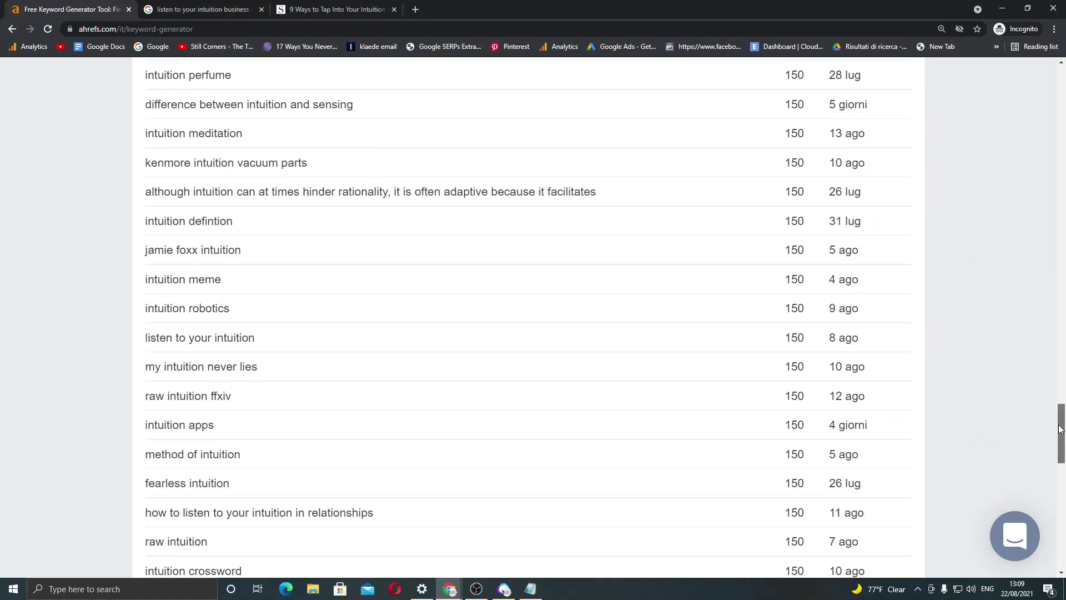
left_click_drag(1061, 433, 1063, 4)
Step: Replace INTUITION with 'gut feeling' in the keyword box and run the search
left_click_drag(228, 355, 89, 348)
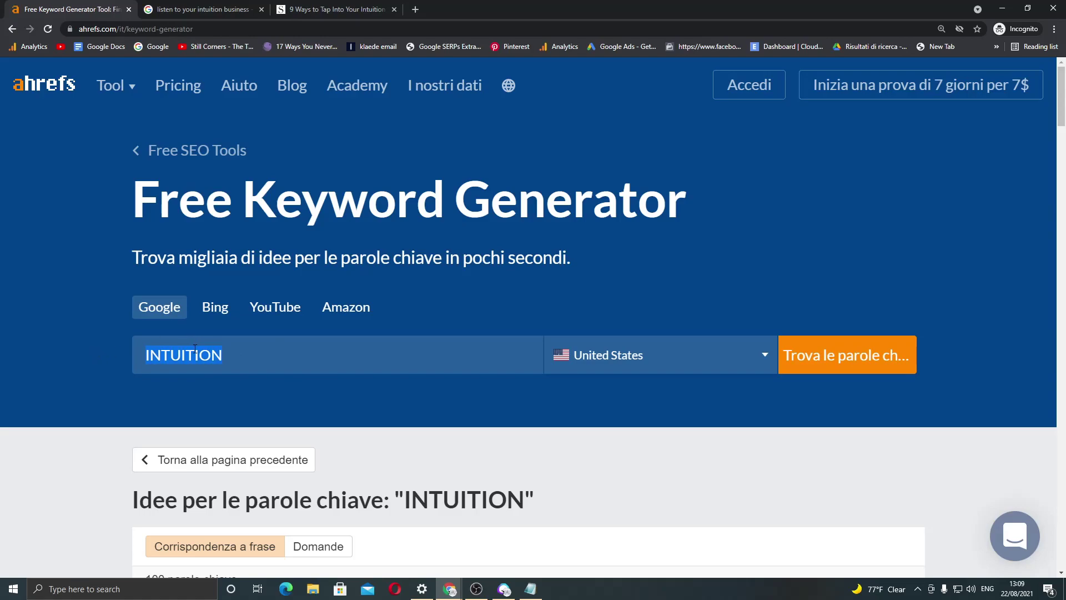
type("gut feeling")
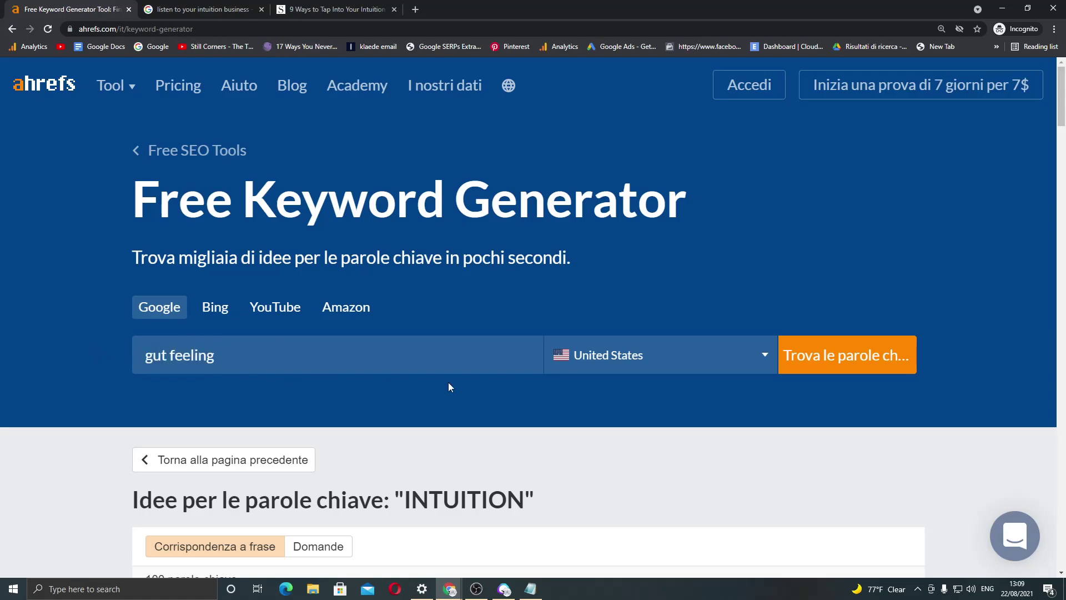
key("Return")
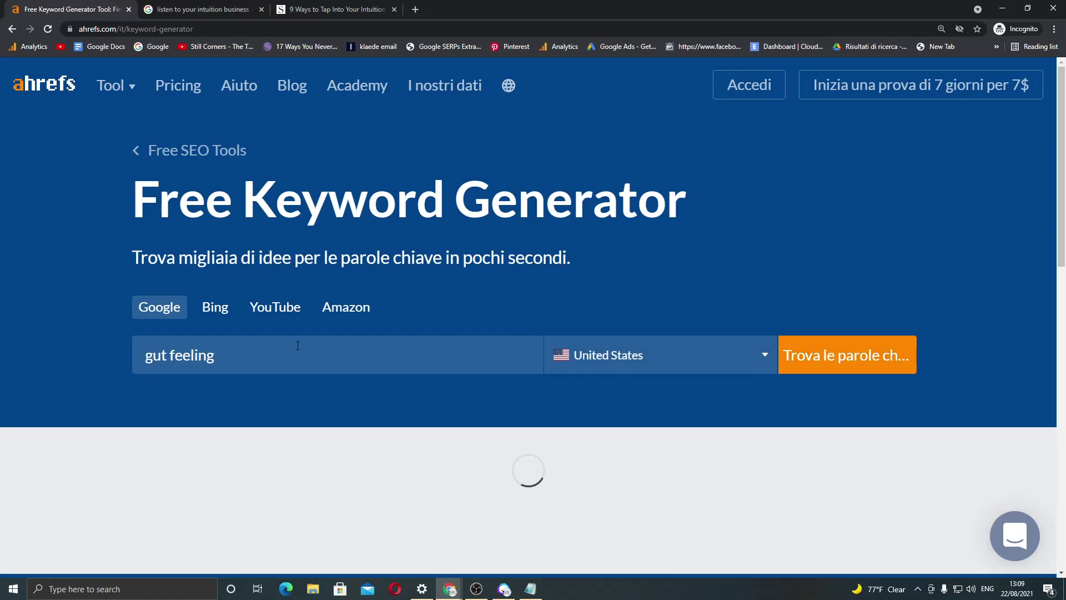
scroll(276, 377, "down", 2)
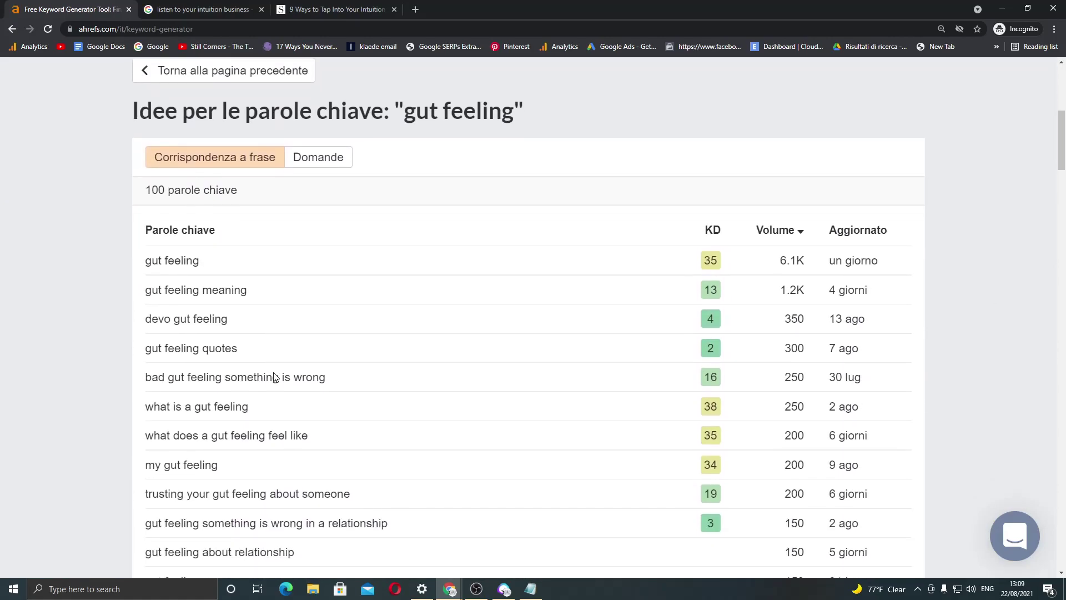
Step: Find 'bu' in the gut feeling results, then scroll back to the top of the list
key("ctrl+f")
type("bu")
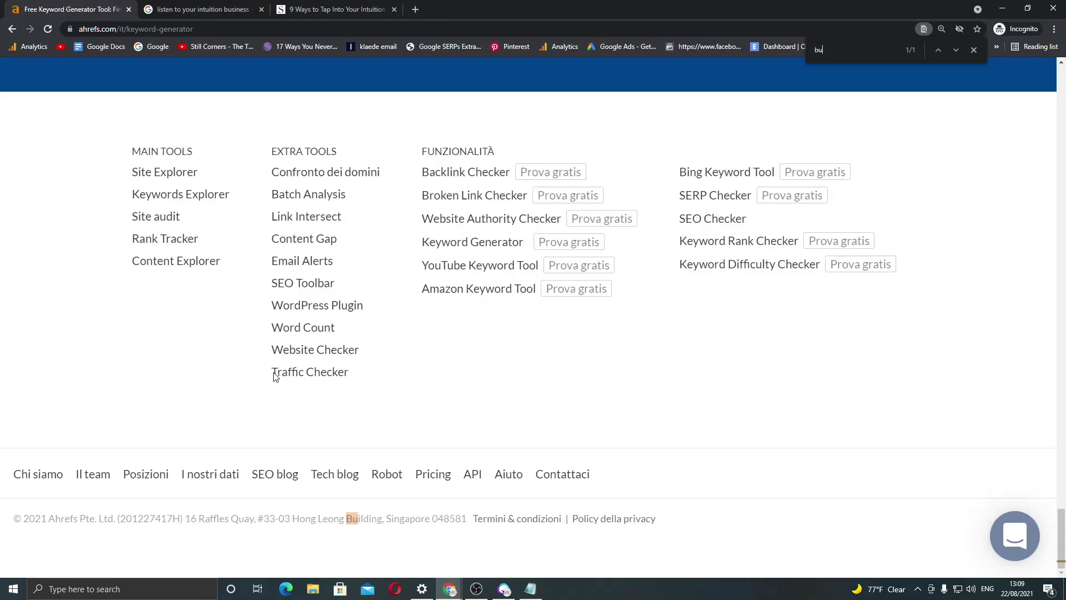
scroll(276, 376, "up", 15)
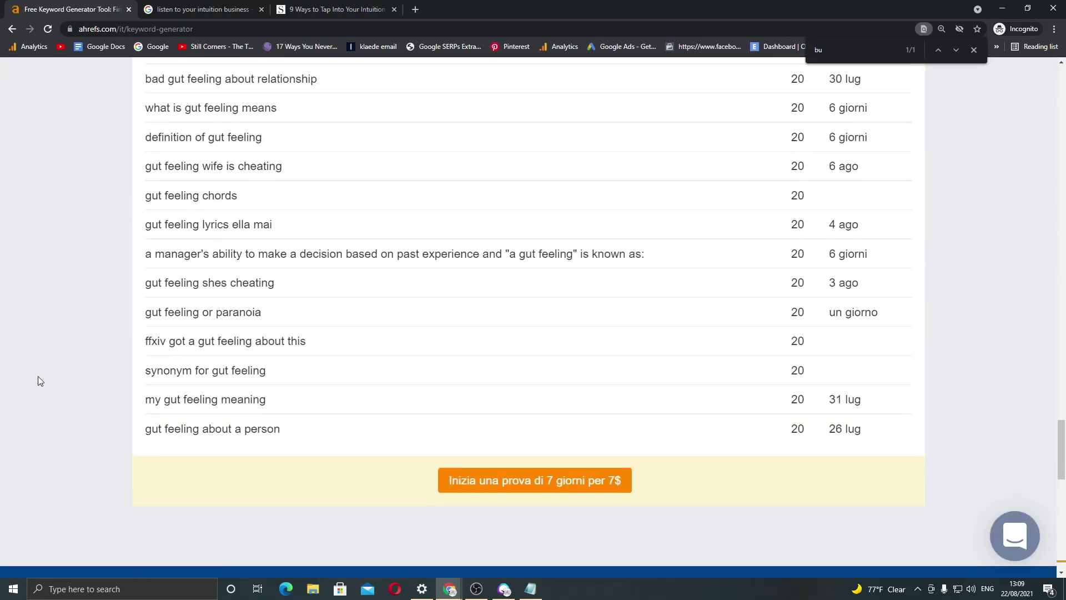
scroll(199, 345, "up", 1)
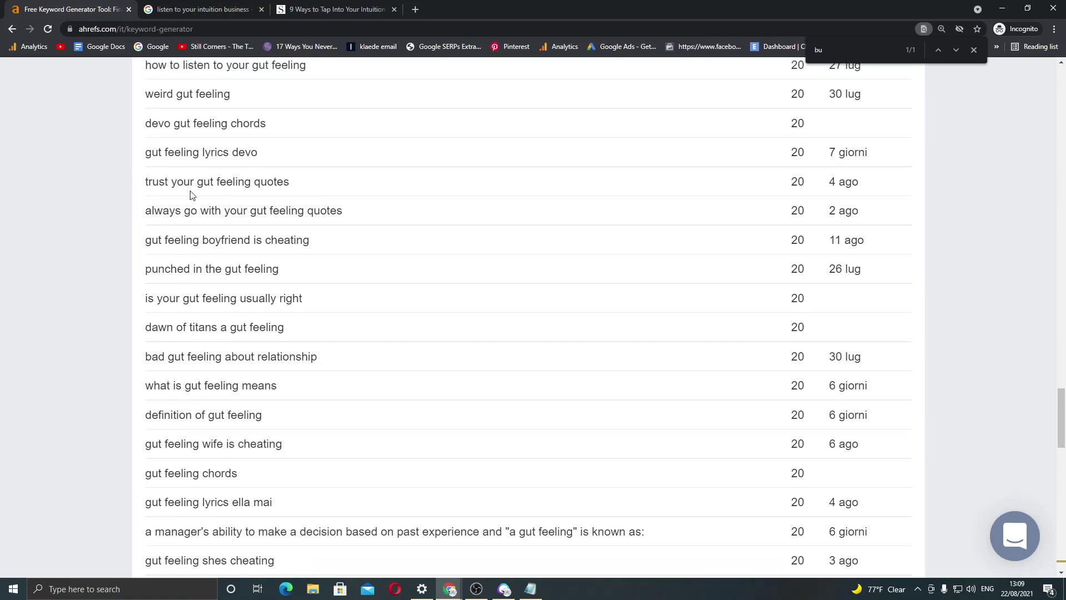
scroll(191, 195, "up", 1)
left_click_drag(305, 235, 81, 269)
left_click(248, 311)
scroll(248, 311, "up", 1)
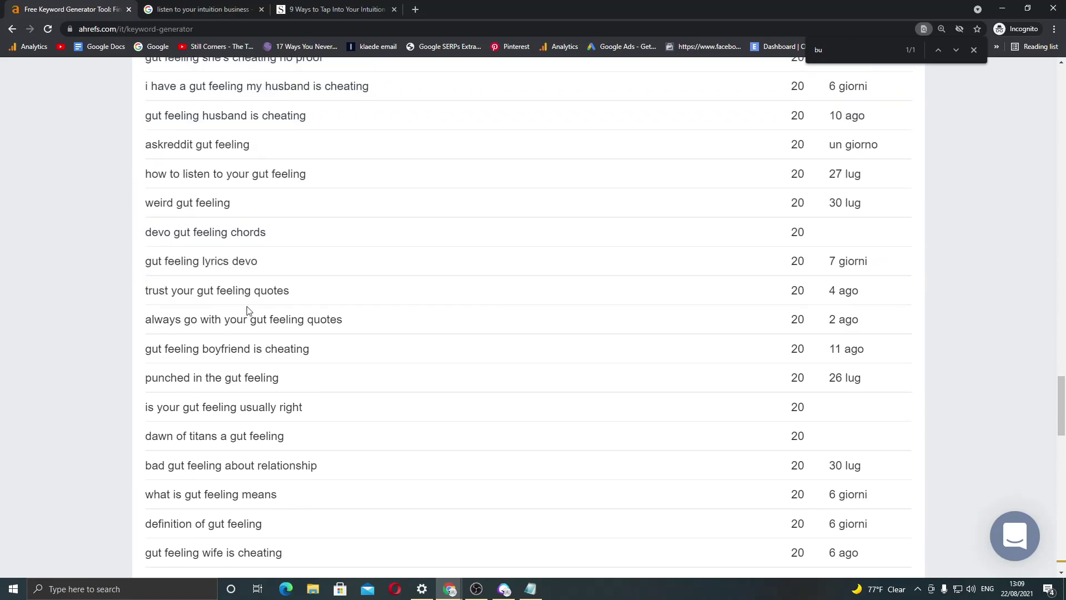
scroll(248, 311, "up", 2)
scroll(312, 284, "up", 2)
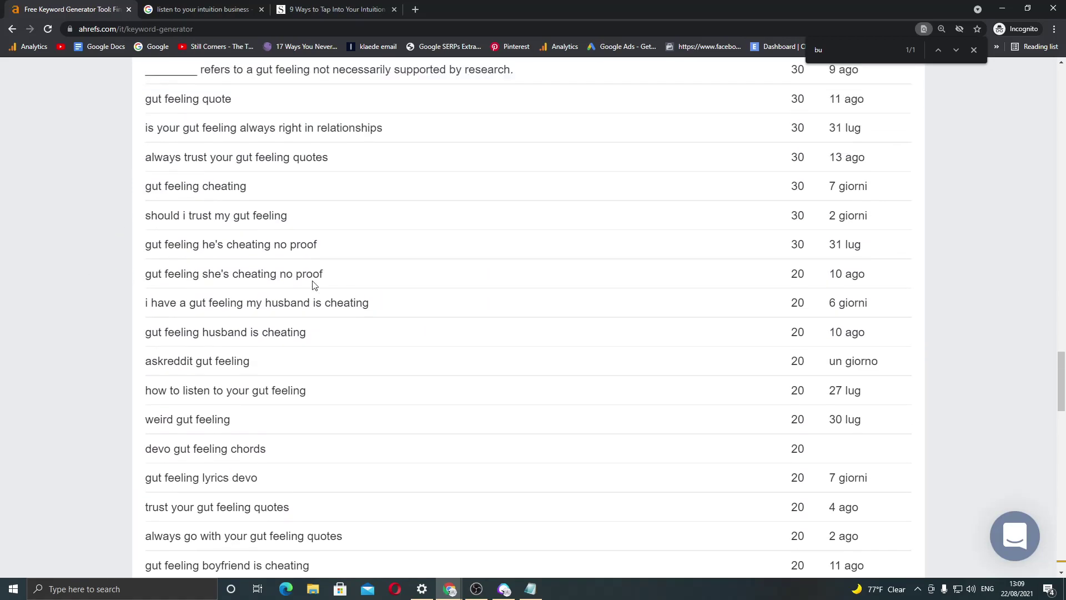
scroll(312, 285, "up", 2)
scroll(239, 244, "up", 4)
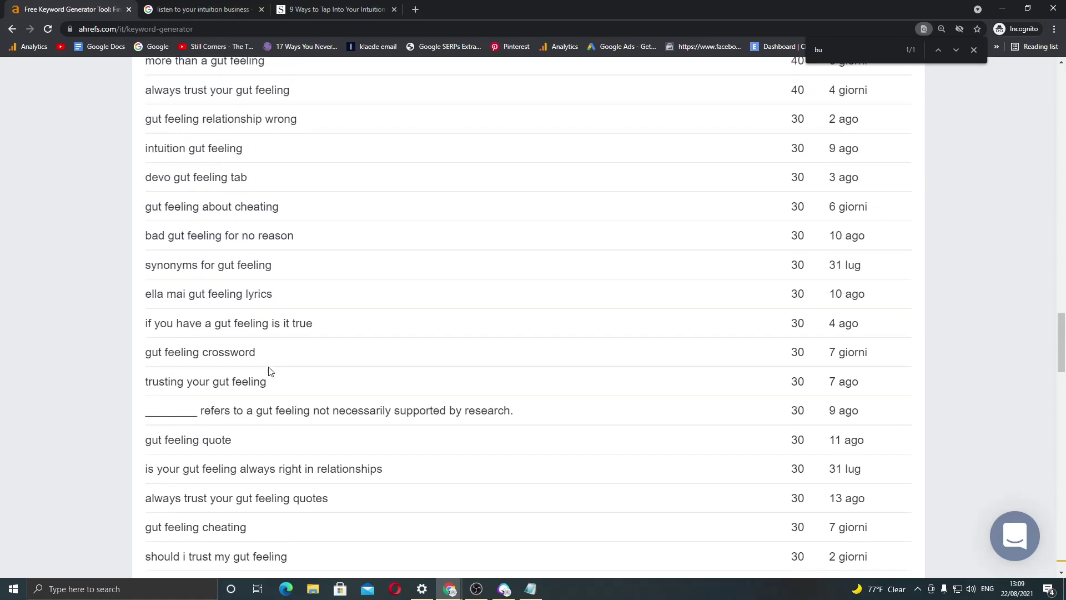
scroll(271, 371, "up", 3)
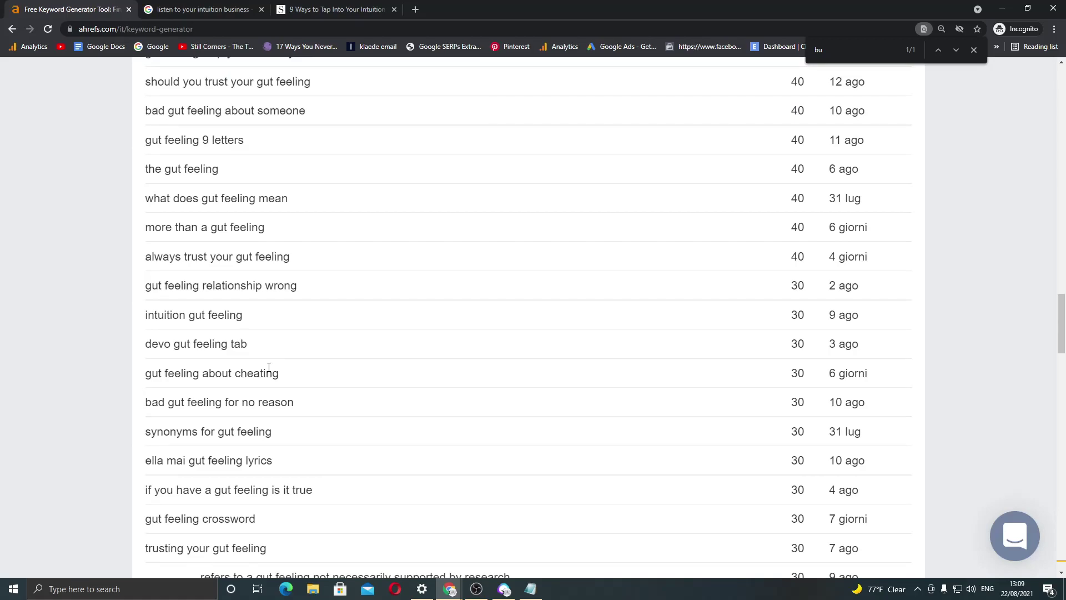
scroll(269, 367, "up", 5)
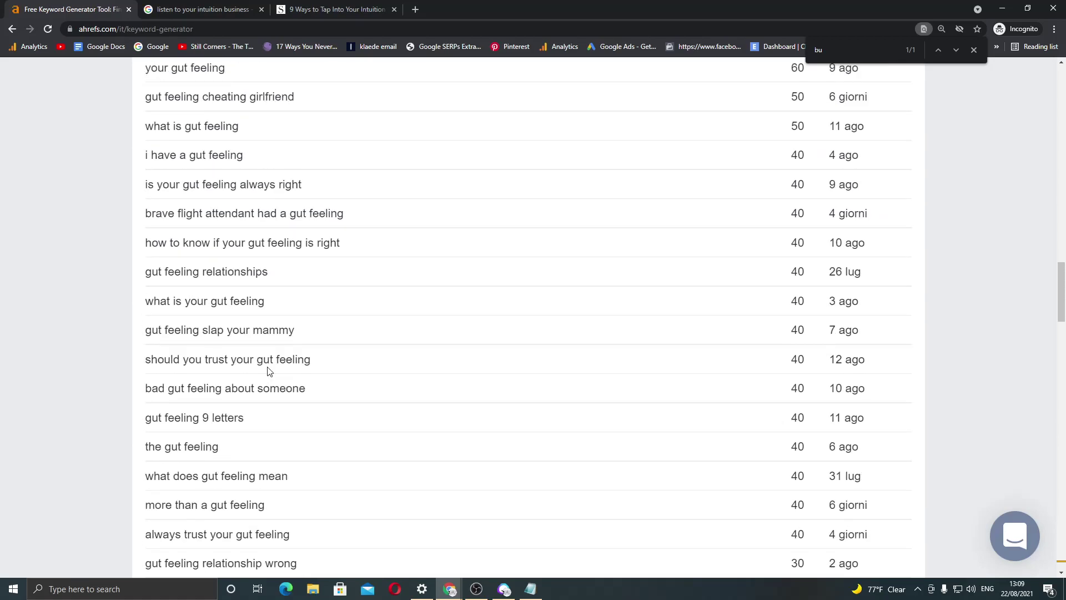